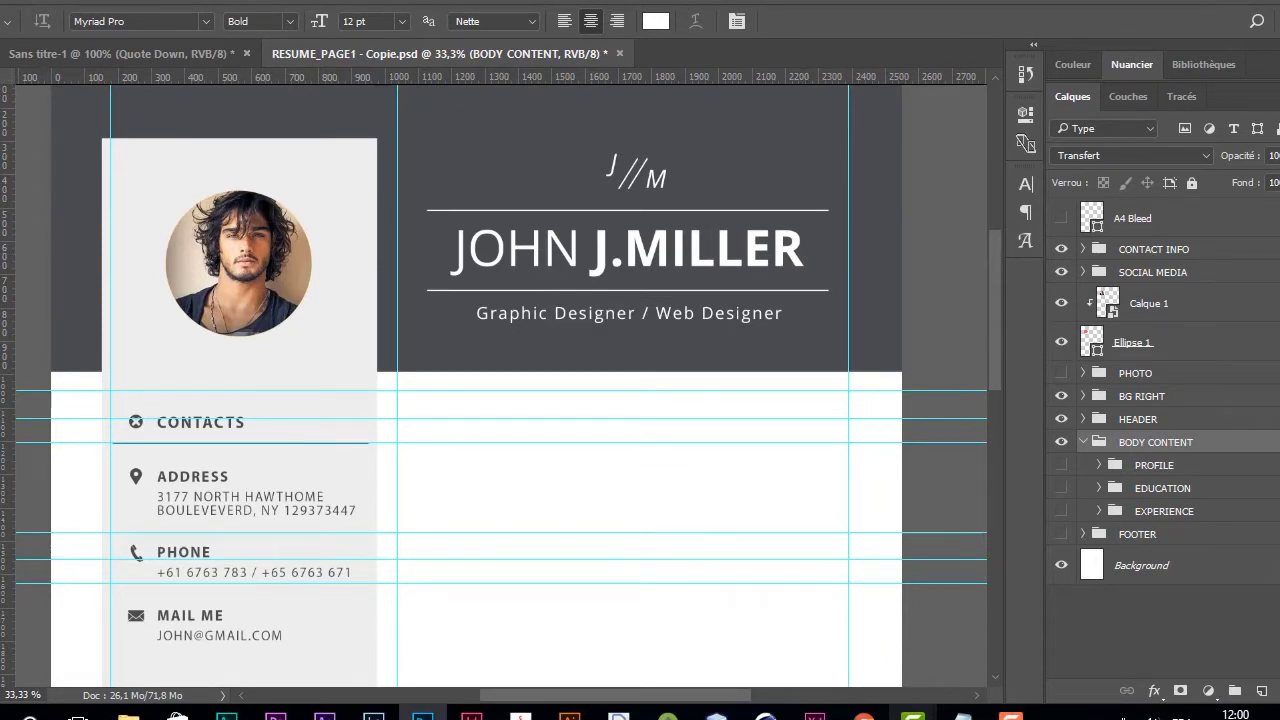
# Step: Create a new layer group above BODY CONTENT and name it Profile
pyautogui.press('h')
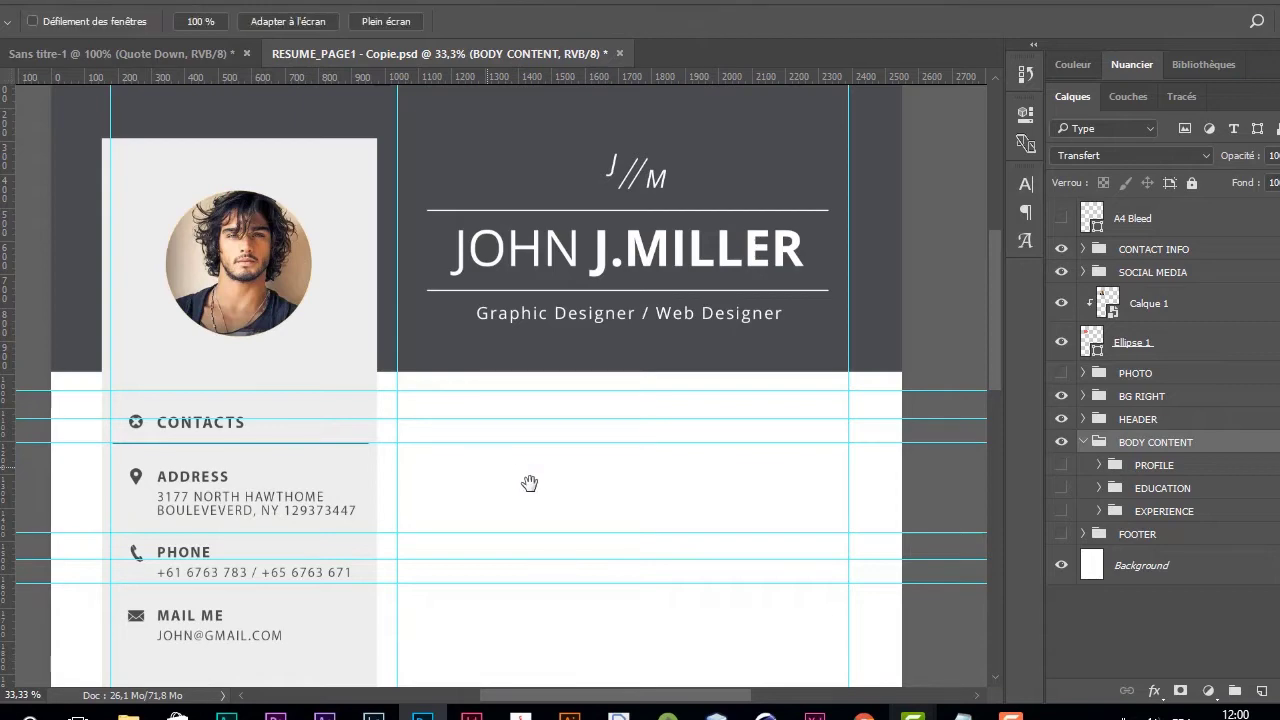
pyautogui.moveTo(537, 450); pyautogui.dragTo(491, 263)
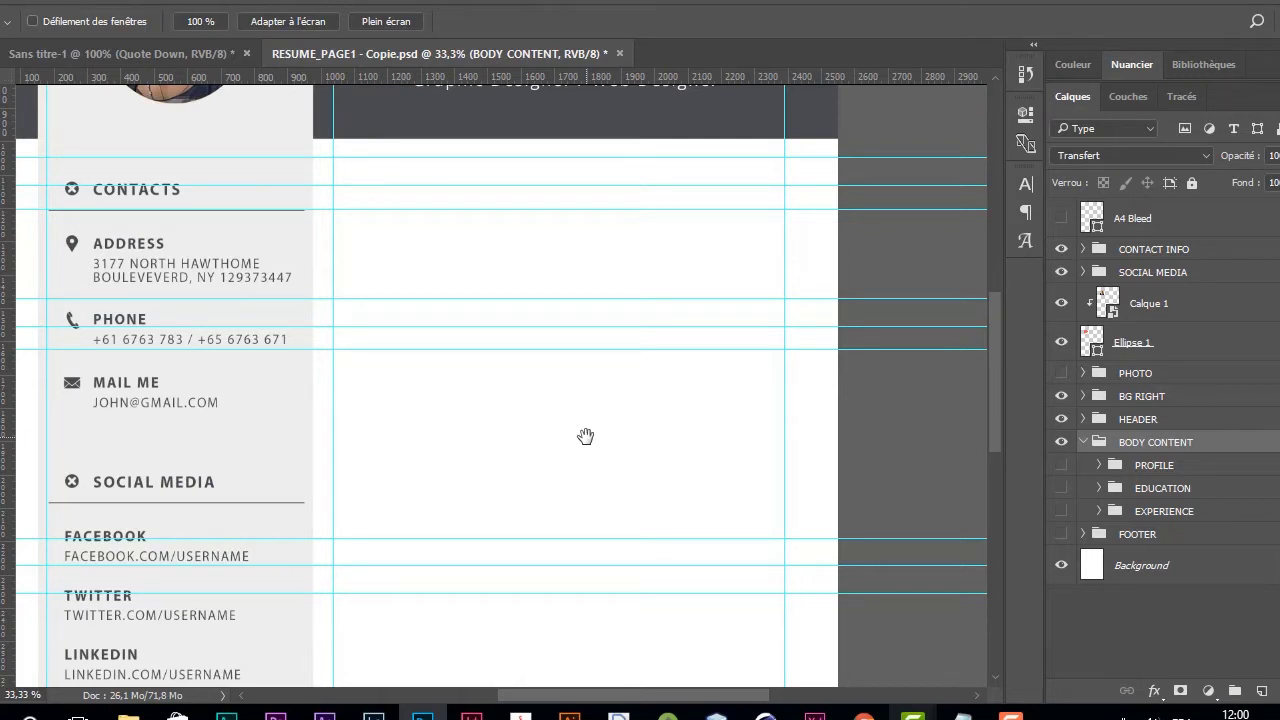
pyautogui.press('v')
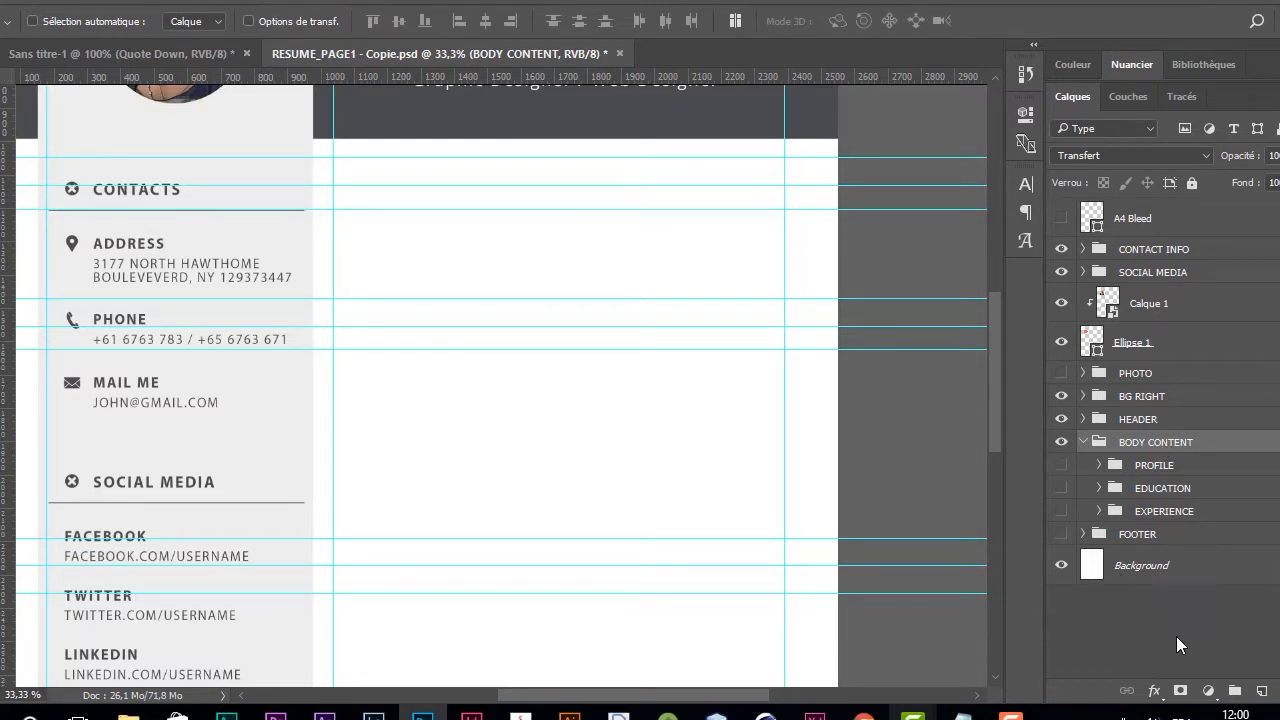
pyautogui.click(1234, 691)
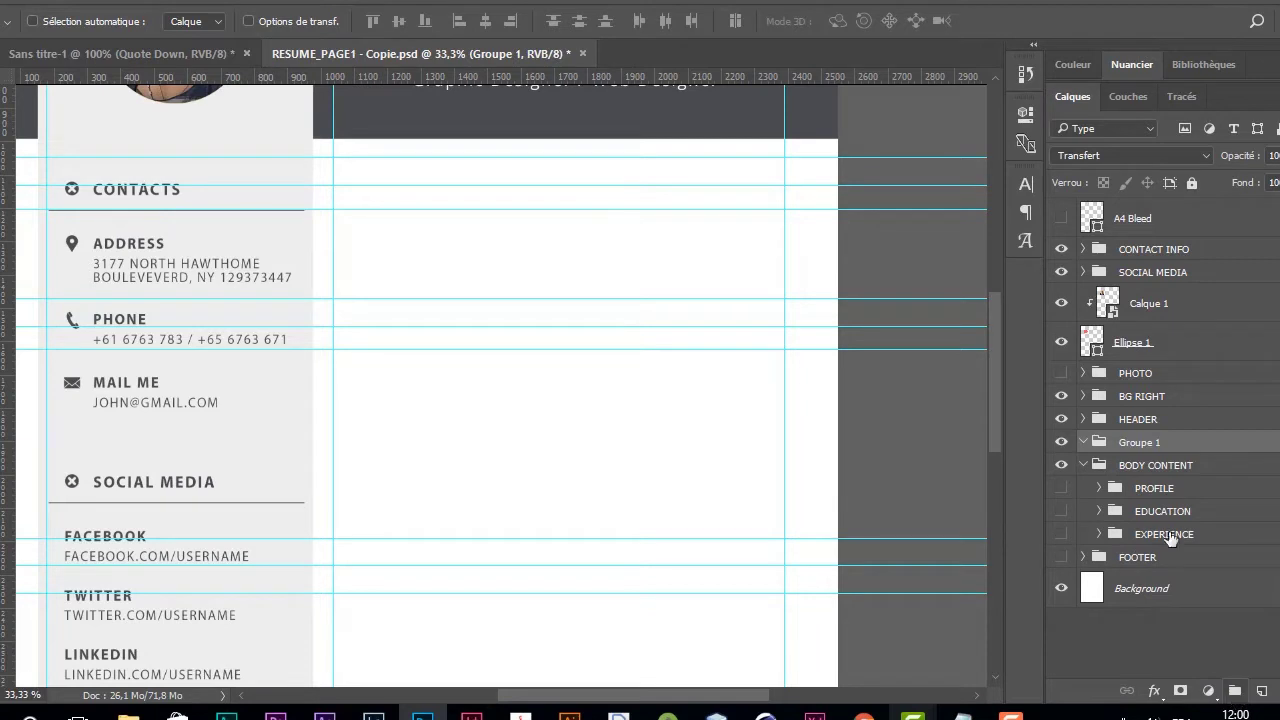
pyautogui.doubleClick(1136, 446)
pyautogui.write('Pro')
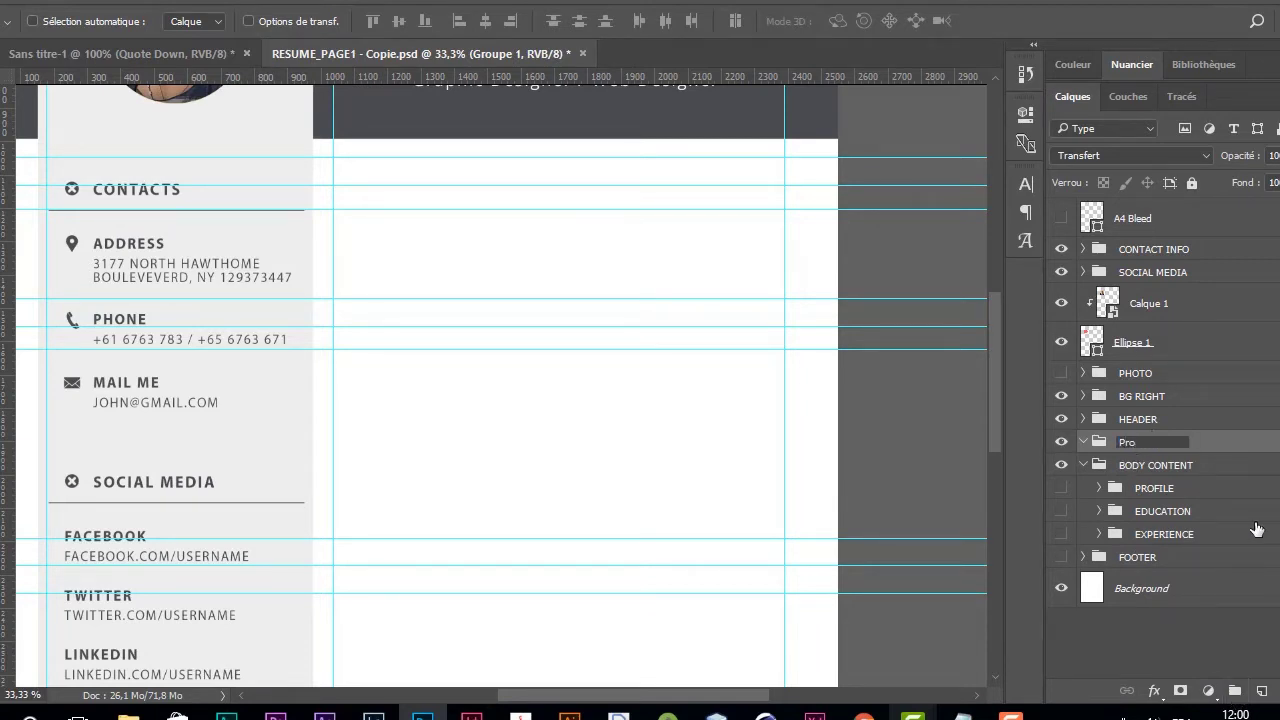
pyautogui.hotkey('ctrl', 'a')
pyautogui.press('Return')
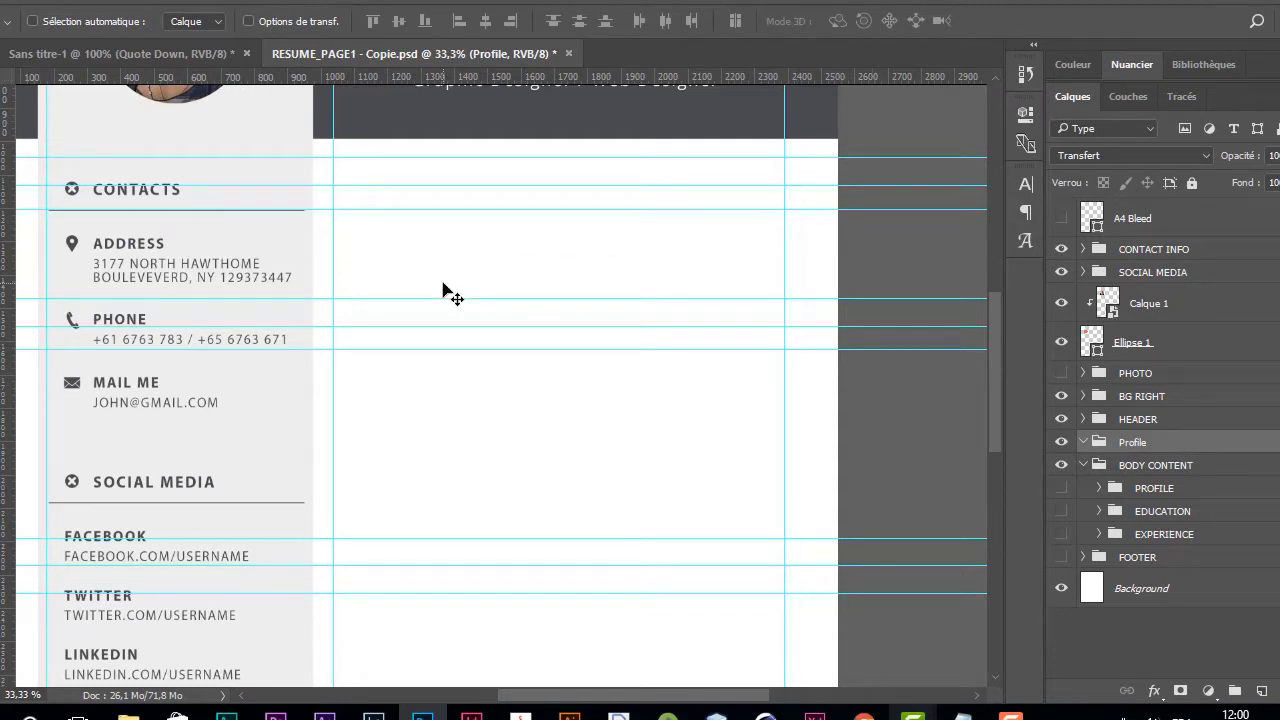
# Step: Draw a rectangle about 1354 × 83 px between the guides just below the header, in the white body area
pyautogui.press('u')
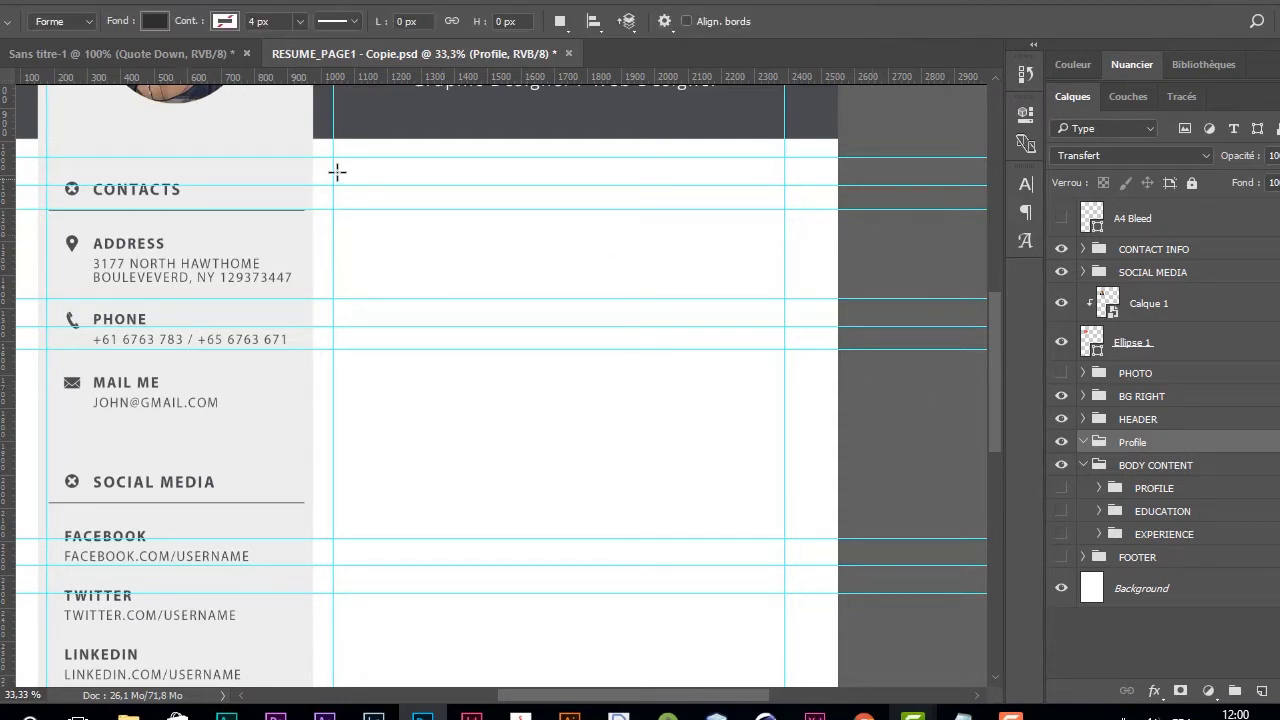
pyautogui.moveTo(334, 158); pyautogui.dragTo(784, 185)
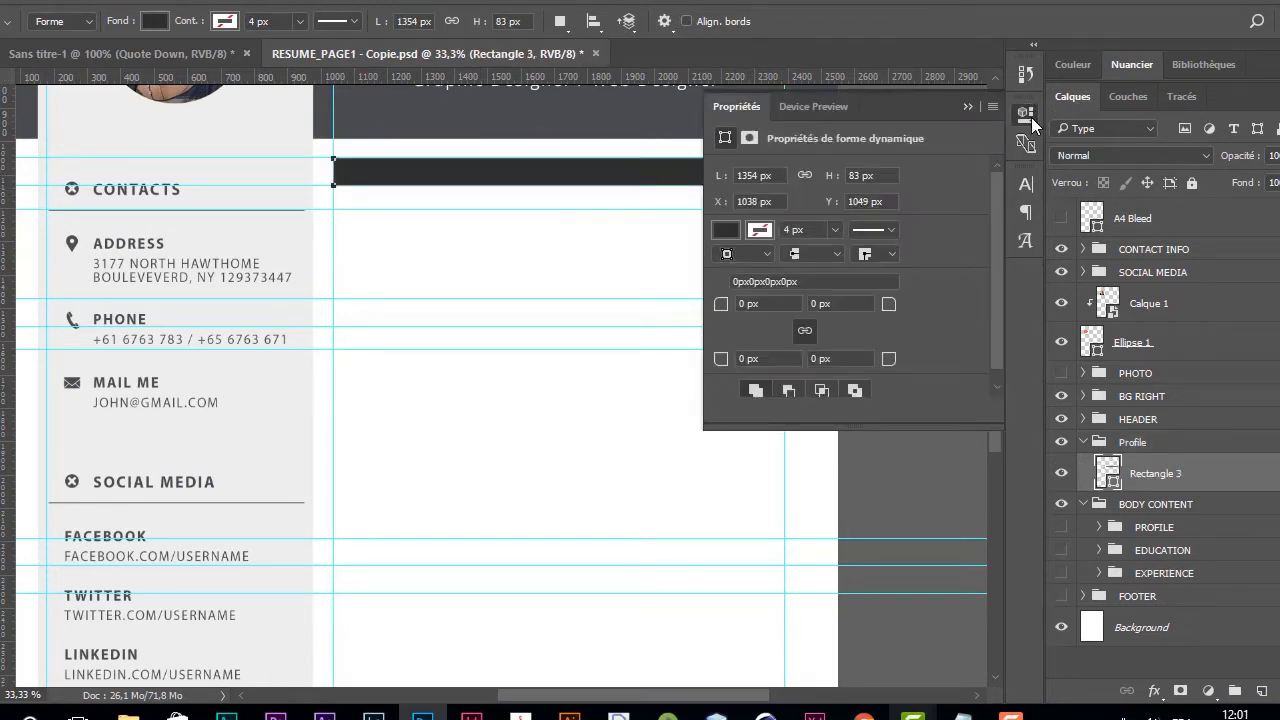
pyautogui.click(1026, 116)
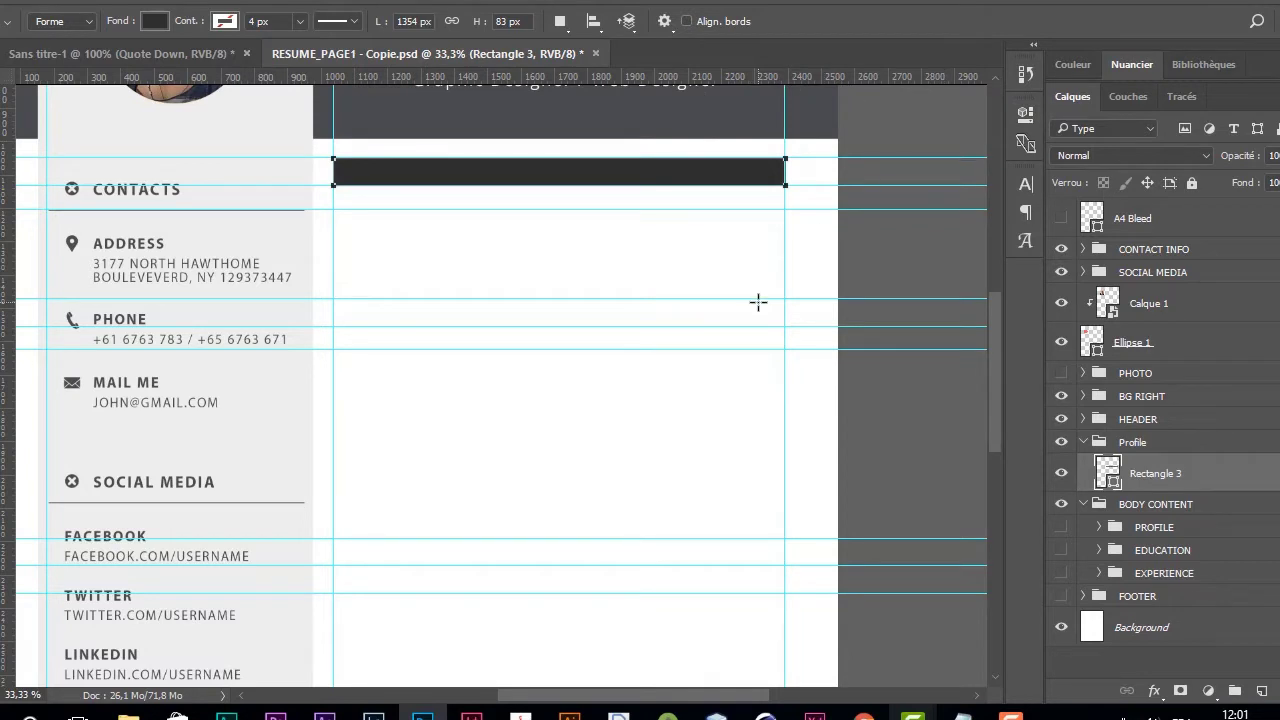
# Step: Fill the new rectangle with the recently used dark grey that matches the header background
pyautogui.press('i')
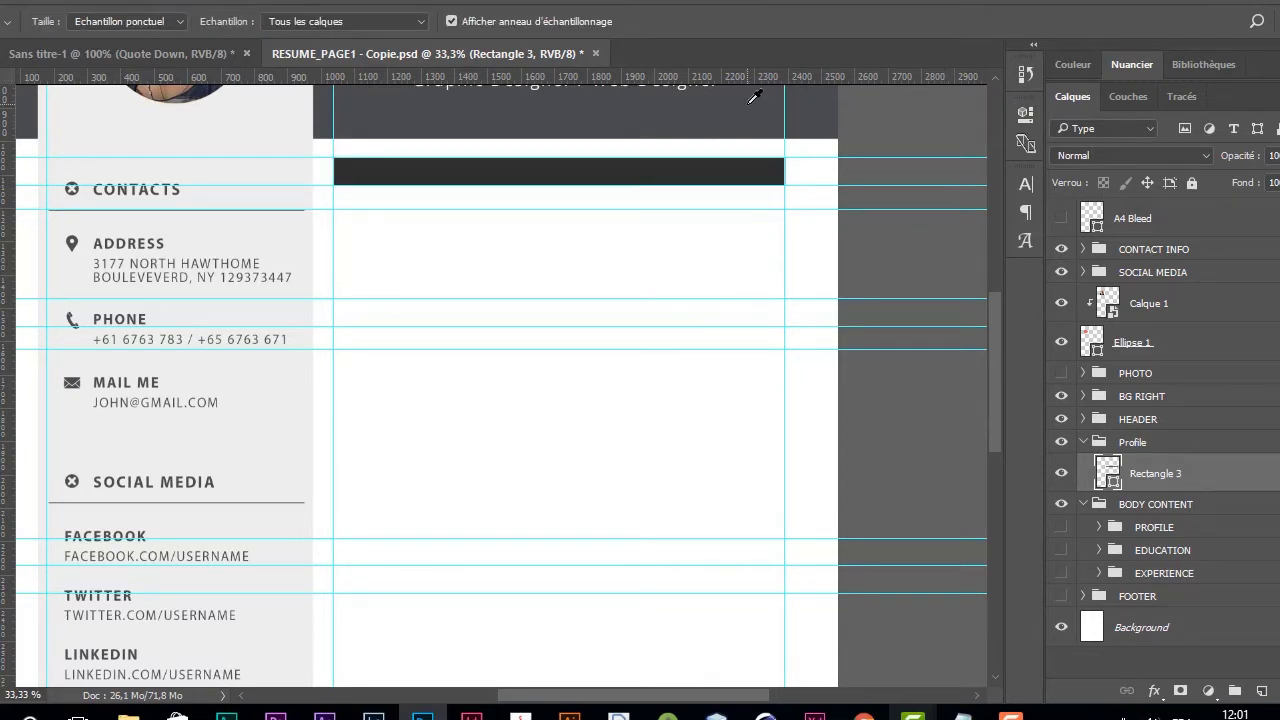
pyautogui.press('h')
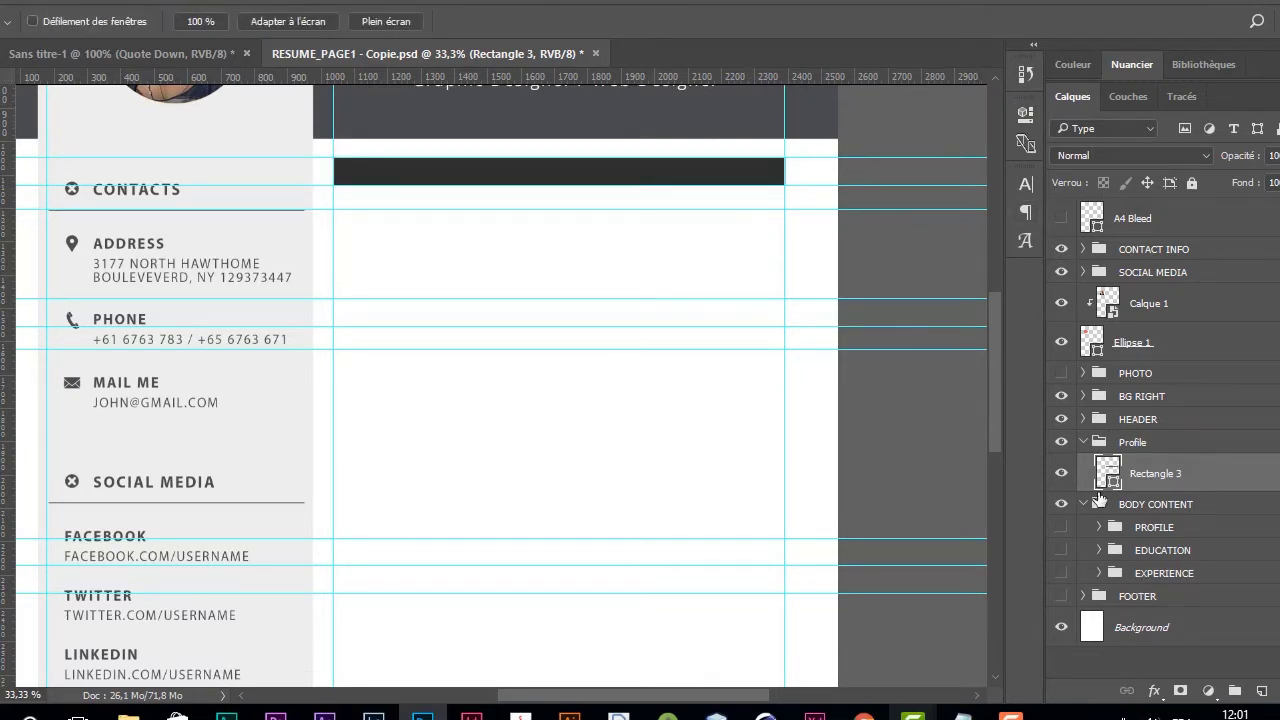
pyautogui.press('u')
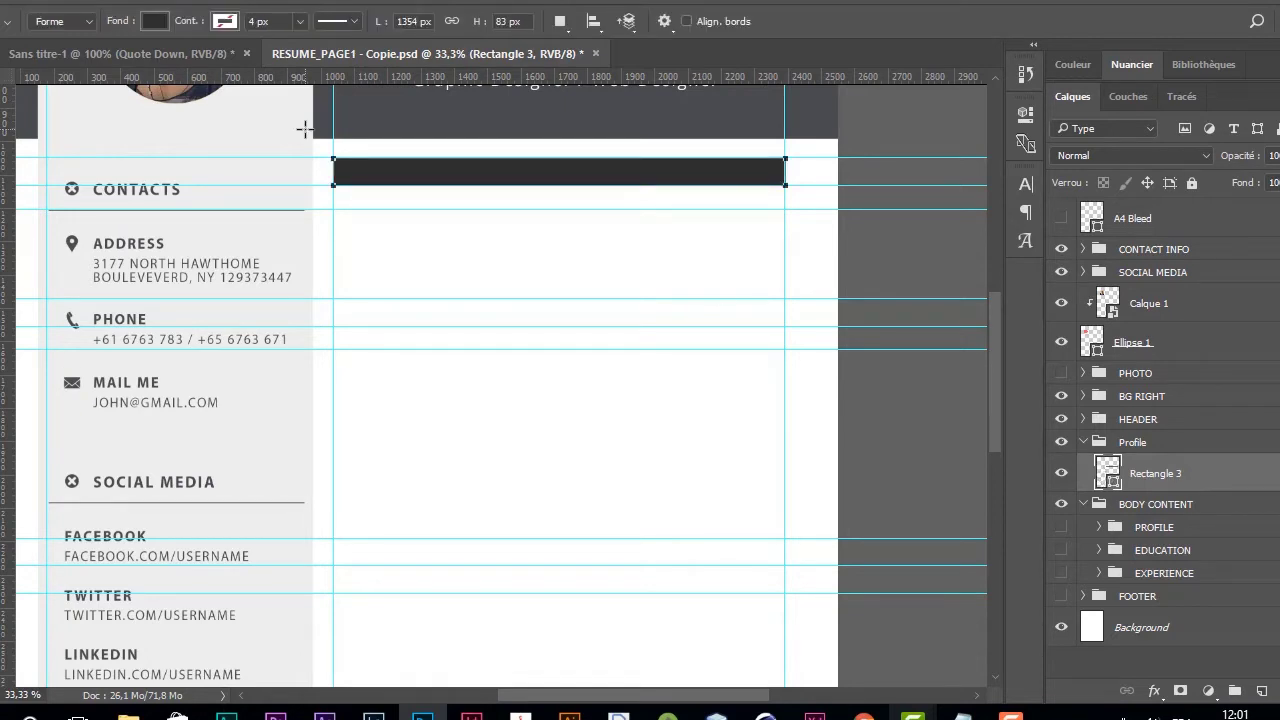
pyautogui.click(155, 21)
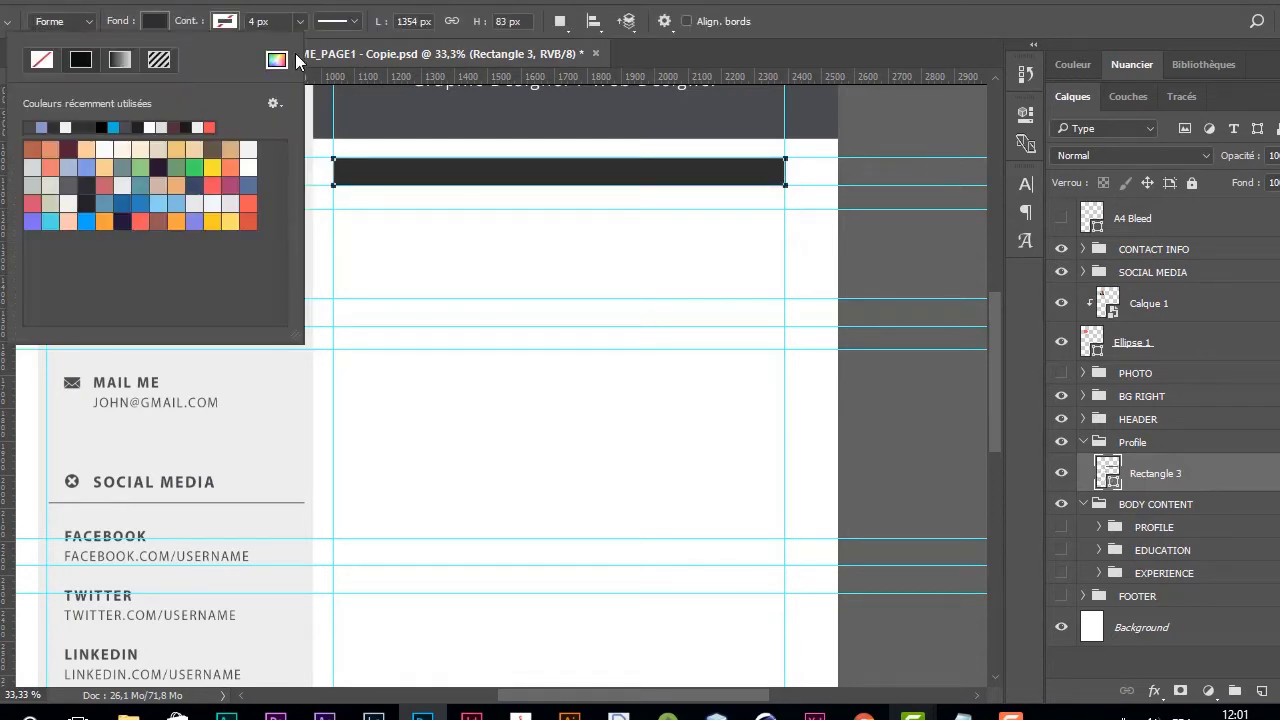
pyautogui.click(29, 127)
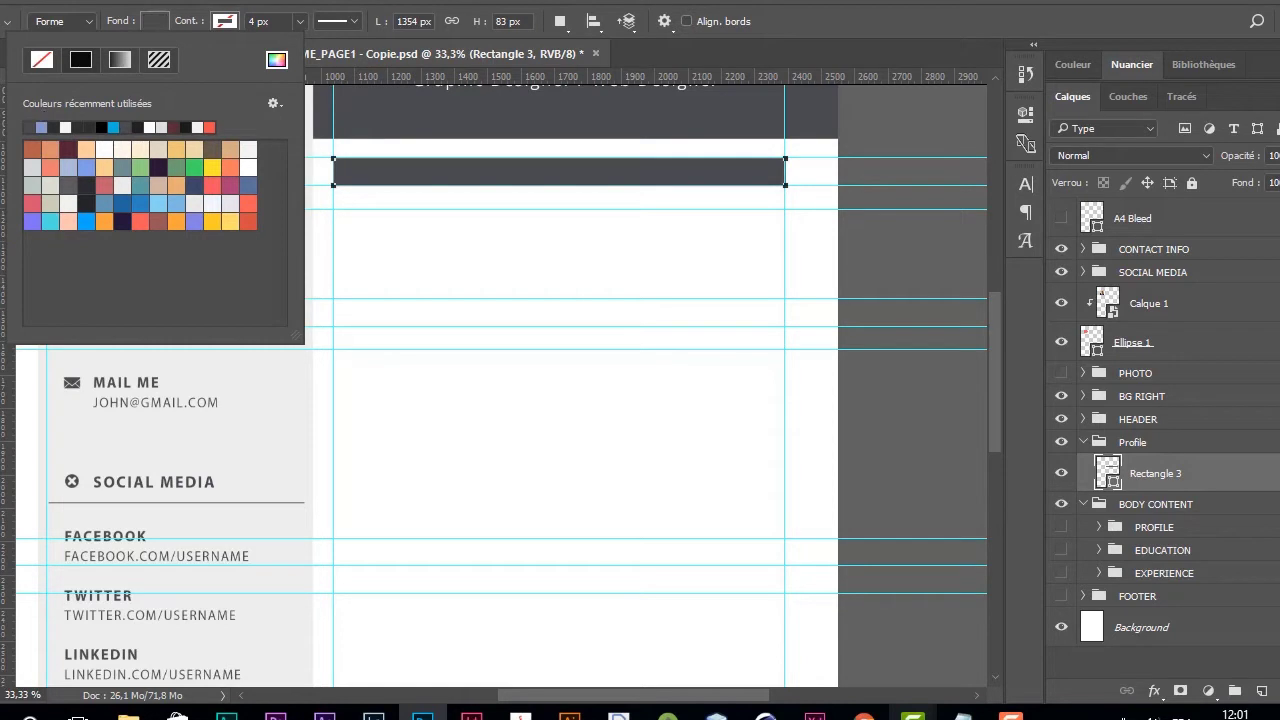
pyautogui.press('Return')
# Step: Add a text layer reading "Profile" inside the Profile group, over the start of the dark grey bar
pyautogui.moveTo(990, 303); pyautogui.dragTo(993, 277)
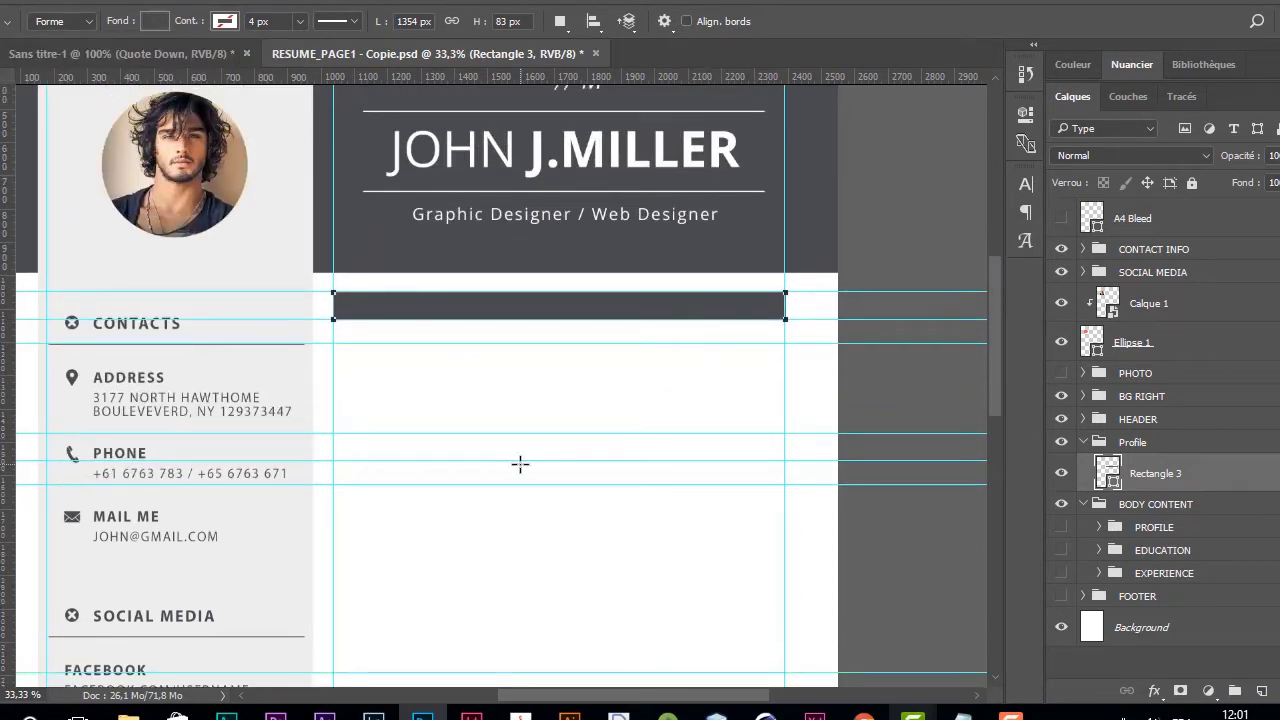
pyautogui.press('z')
pyautogui.click(457, 385)
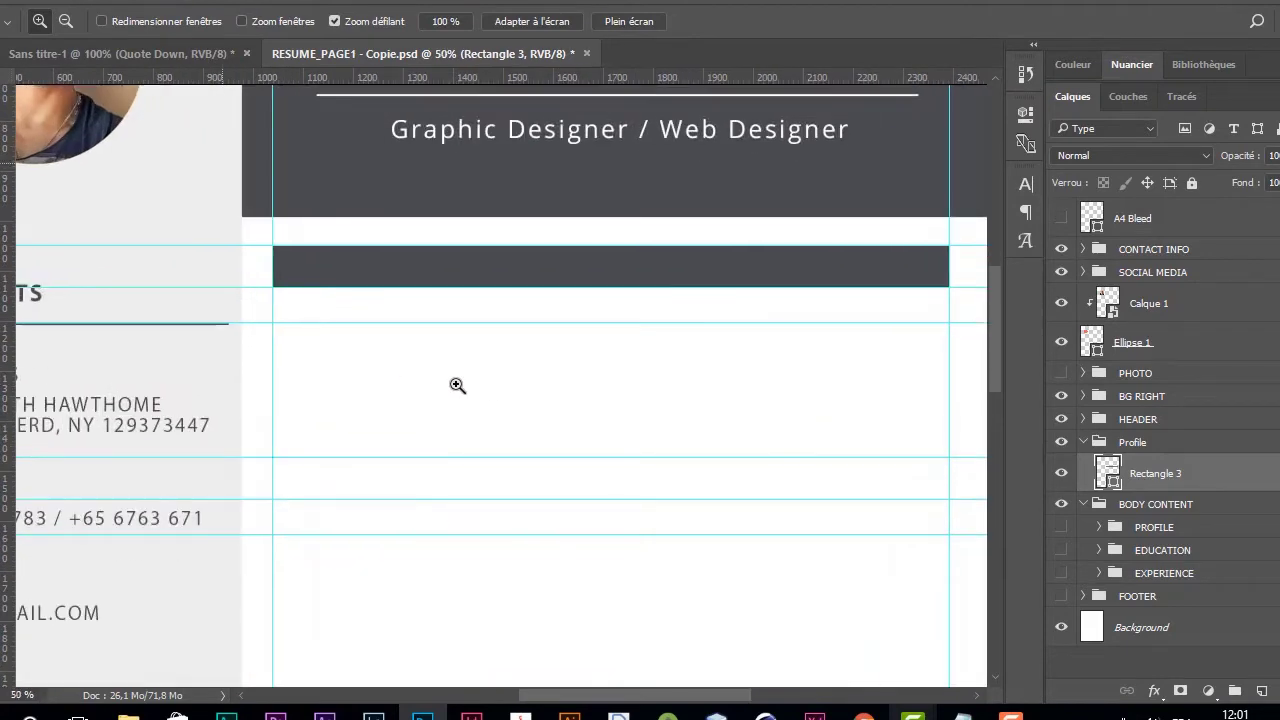
pyautogui.click(457, 385)
pyautogui.press('space')
pyautogui.moveTo(660, 429); pyautogui.dragTo(657, 531)
pyautogui.press('t')
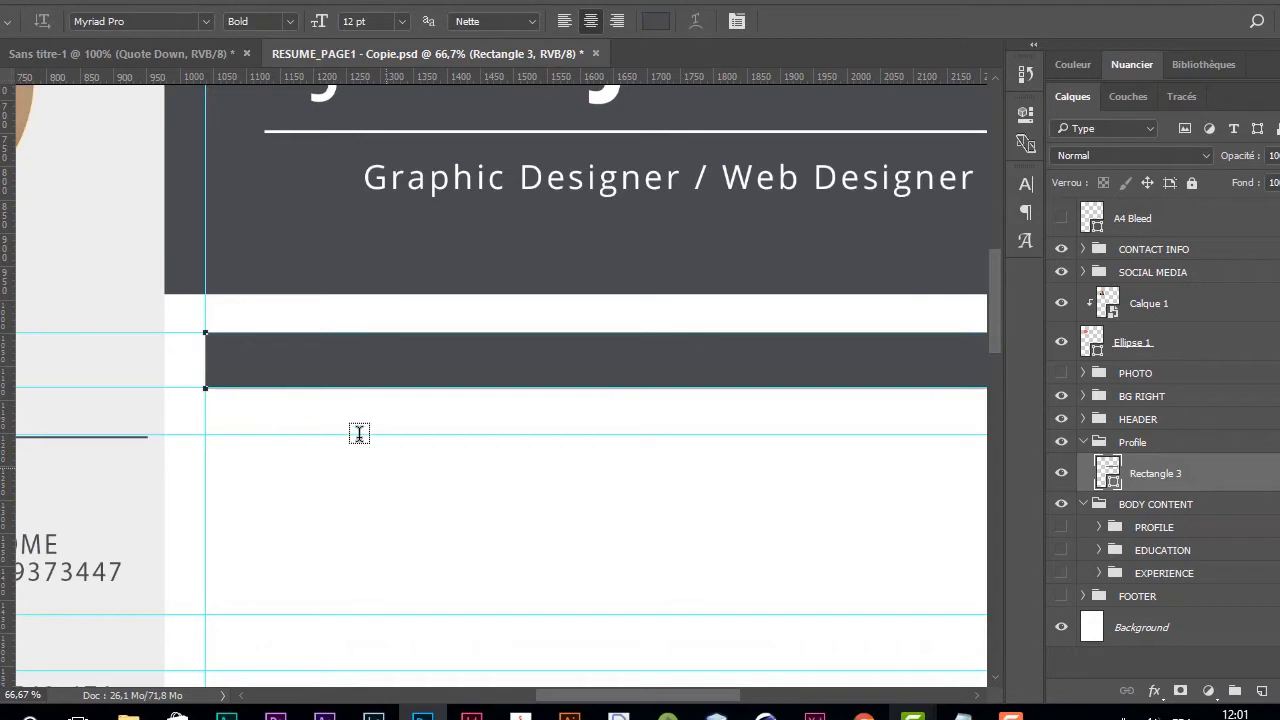
pyautogui.click(1231, 505)
pyautogui.click(1208, 470)
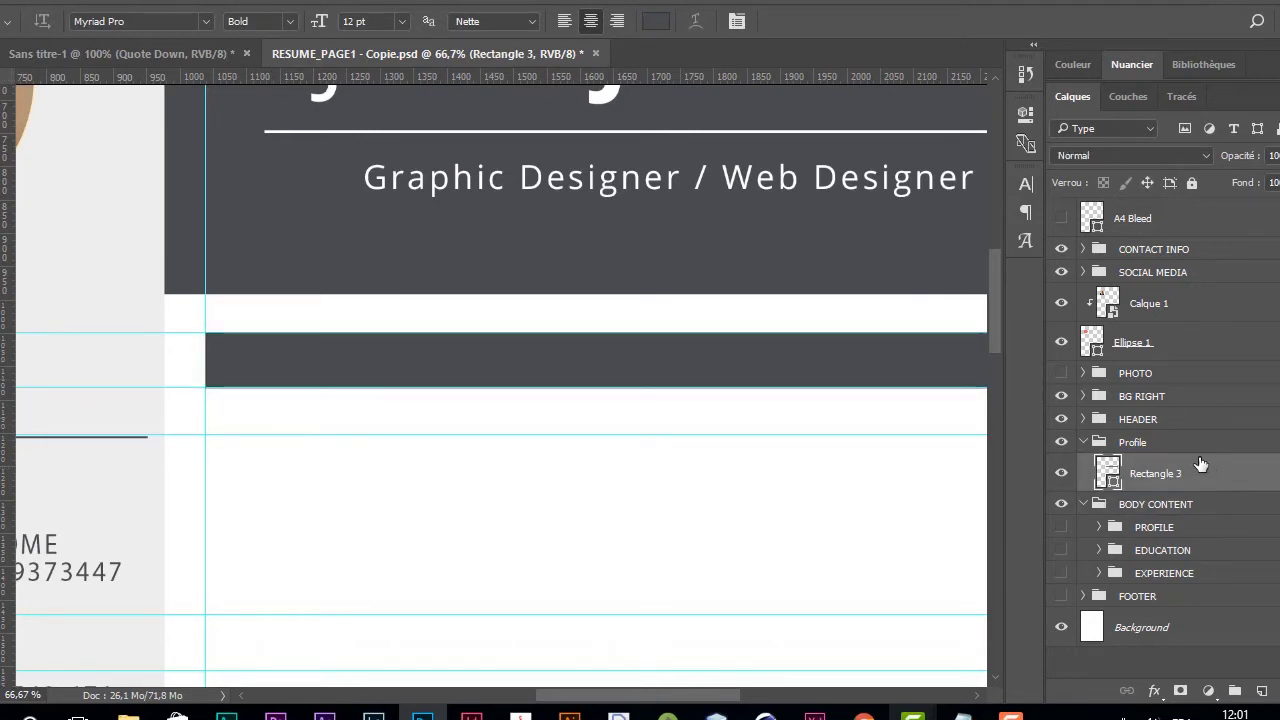
pyautogui.click(1194, 446)
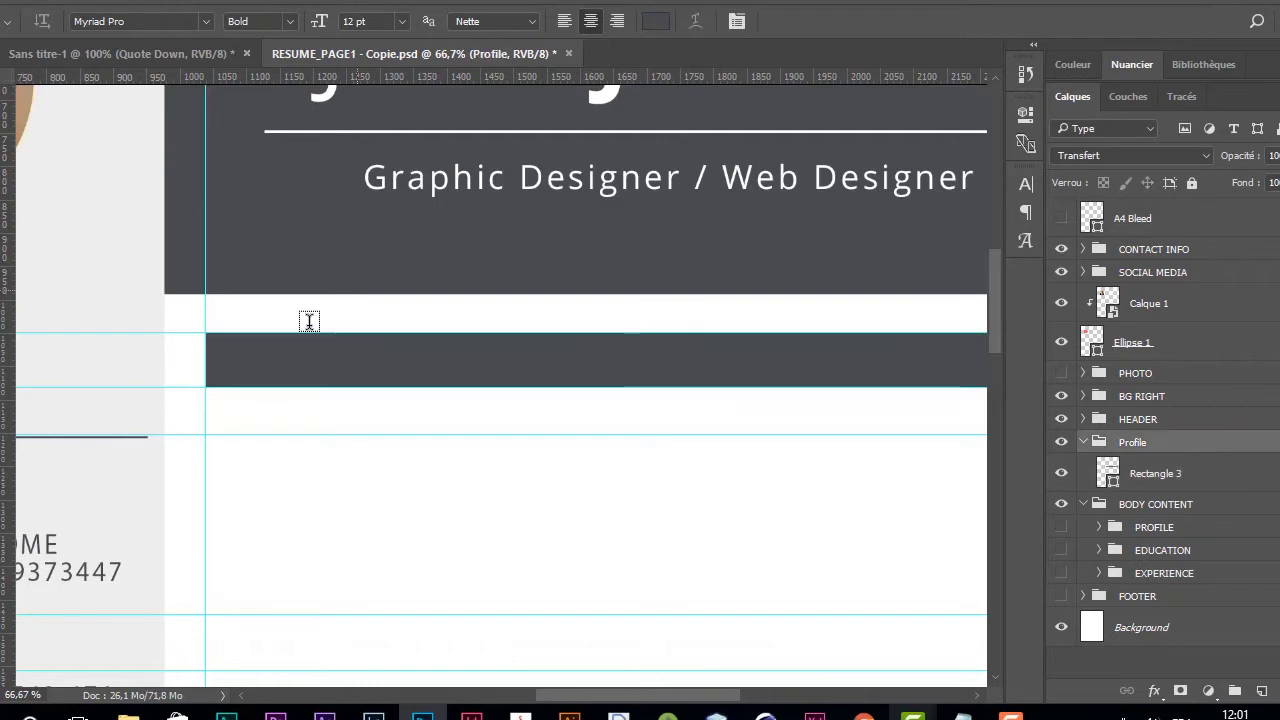
pyautogui.click(267, 364)
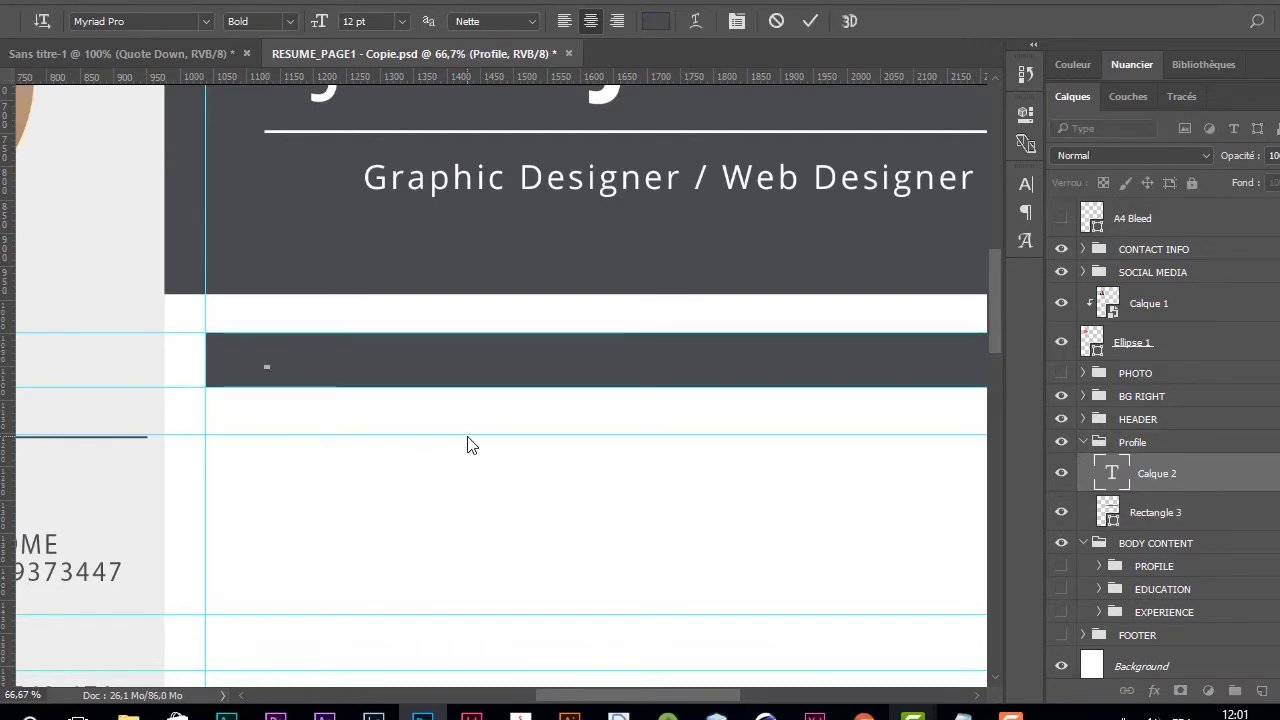
pyautogui.hotkey('ctrl', 'v')
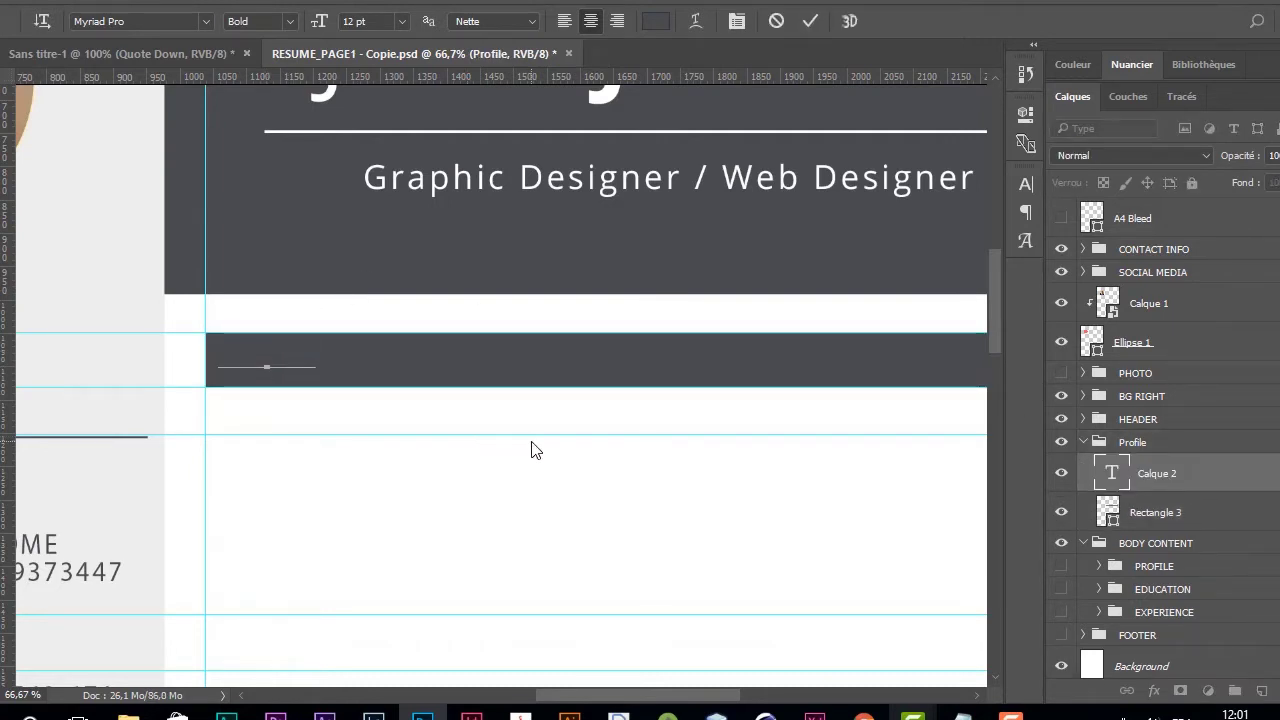
# Step: Left-align the heading text on the bar and colour it white (ffffff)
pyautogui.click(565, 24)
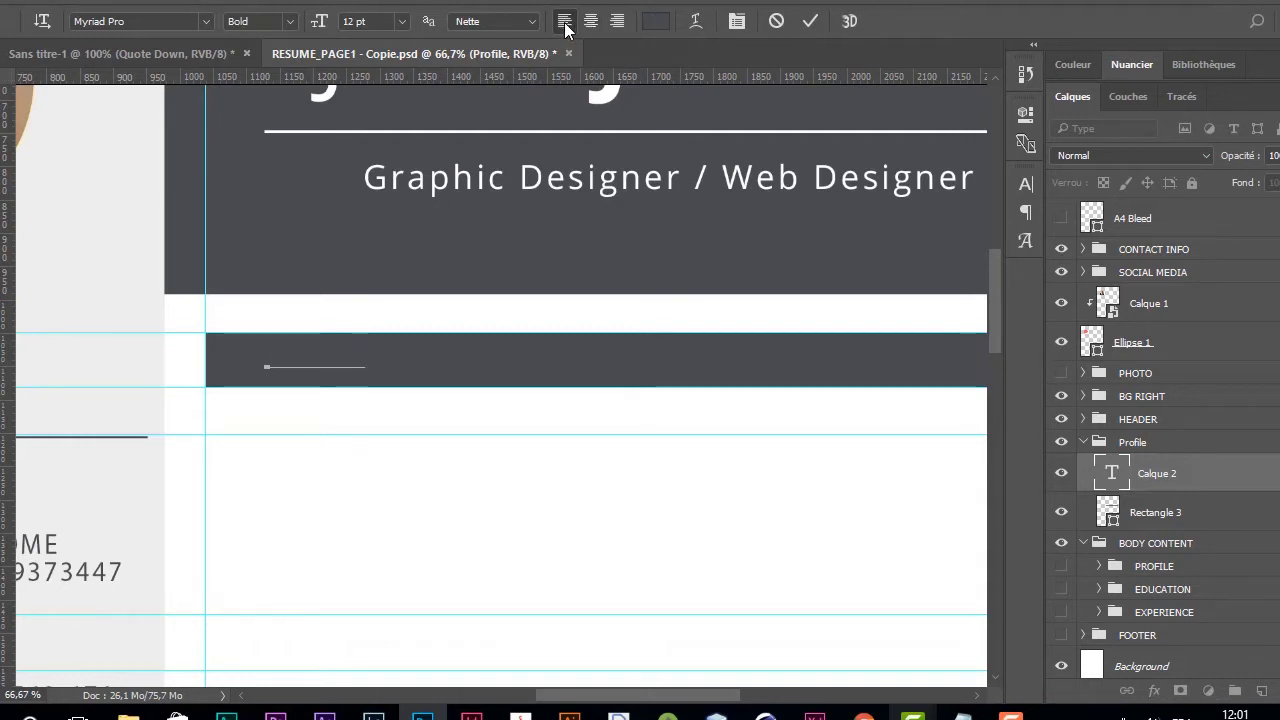
pyautogui.hotkey('ctrl', 'a')
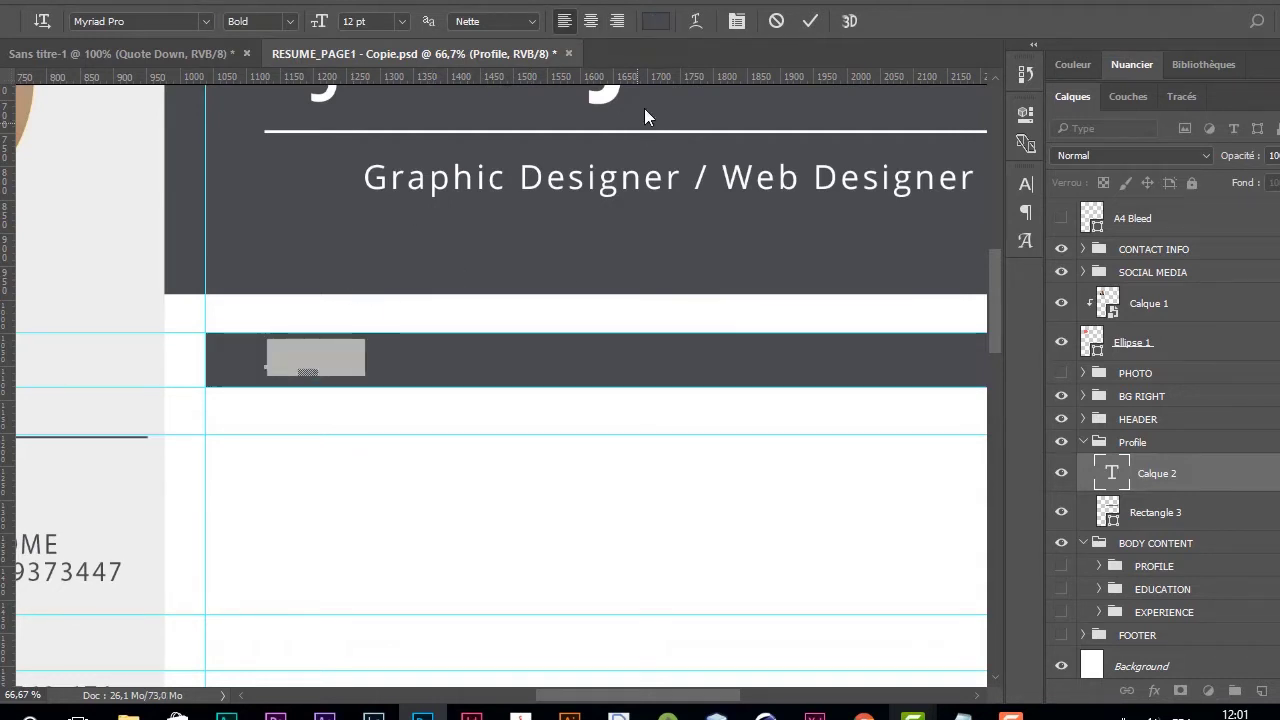
pyautogui.click(655, 21)
pyautogui.moveTo(386, 223); pyautogui.dragTo(358, 147)
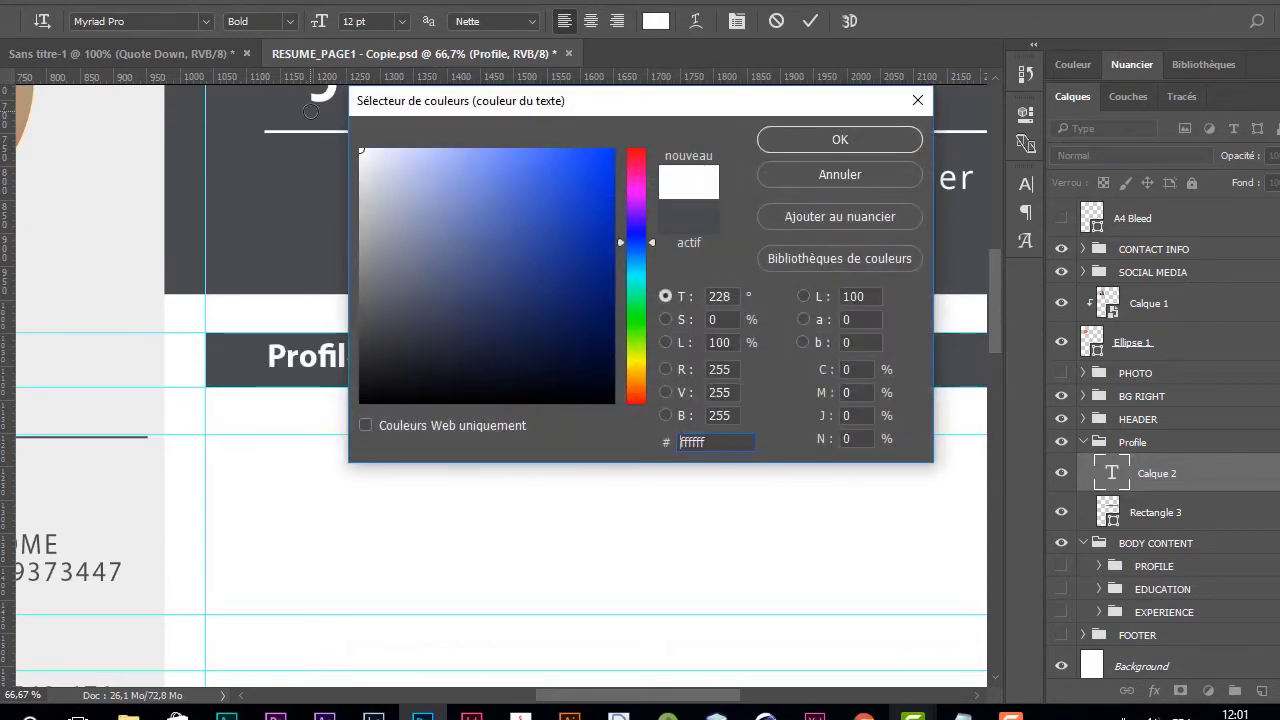
pyautogui.click(884, 140)
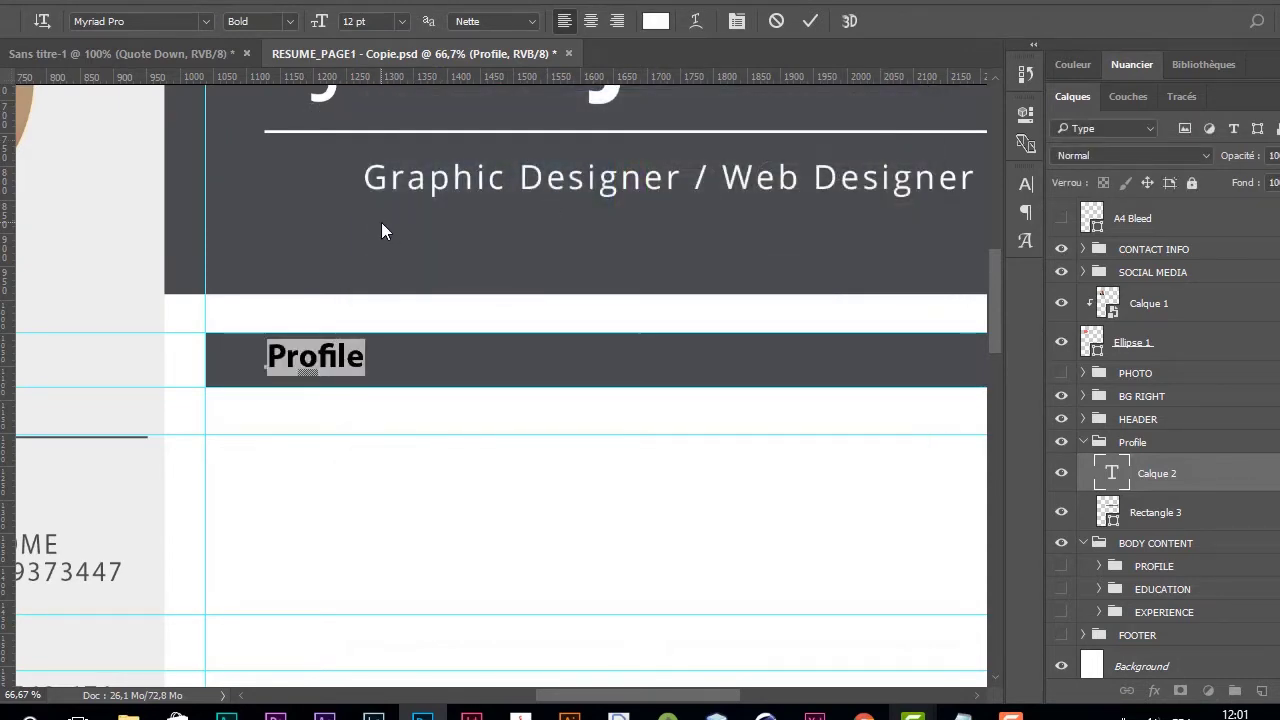
# Step: Commit the Profile heading text and set its tracking to 80
pyautogui.click(1022, 182)
pyautogui.click(948, 258)
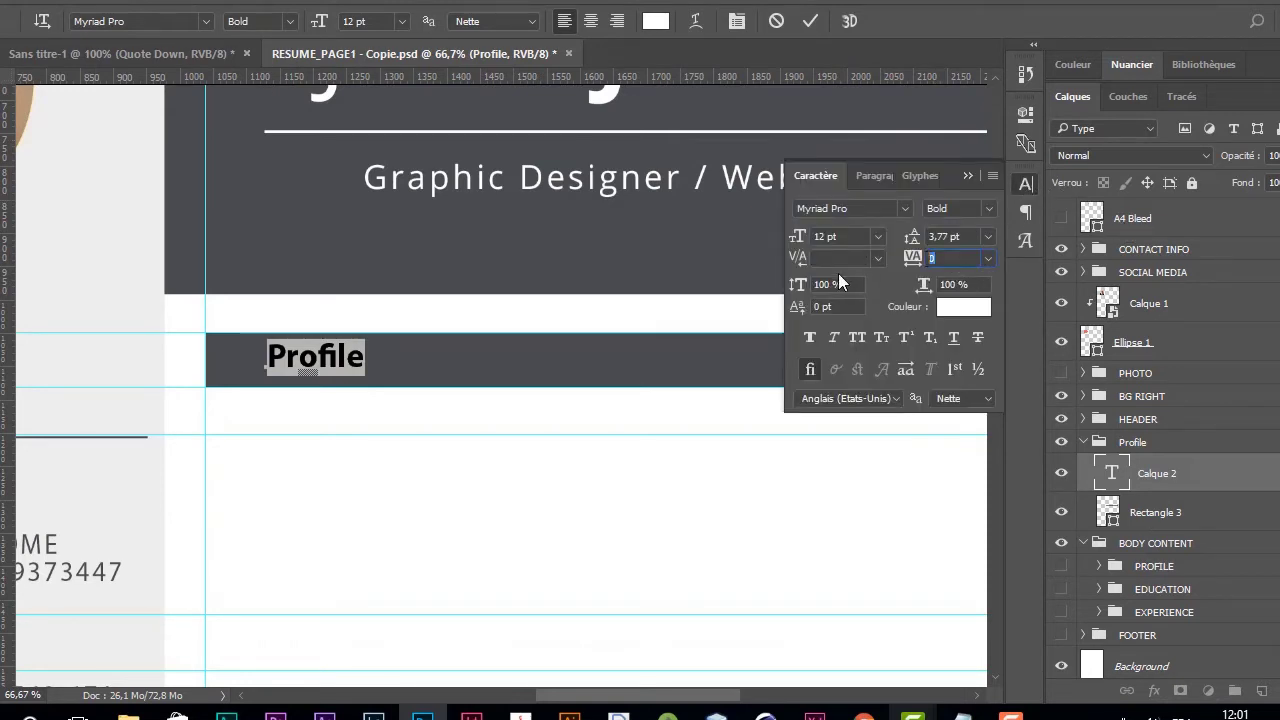
pyautogui.write('200')
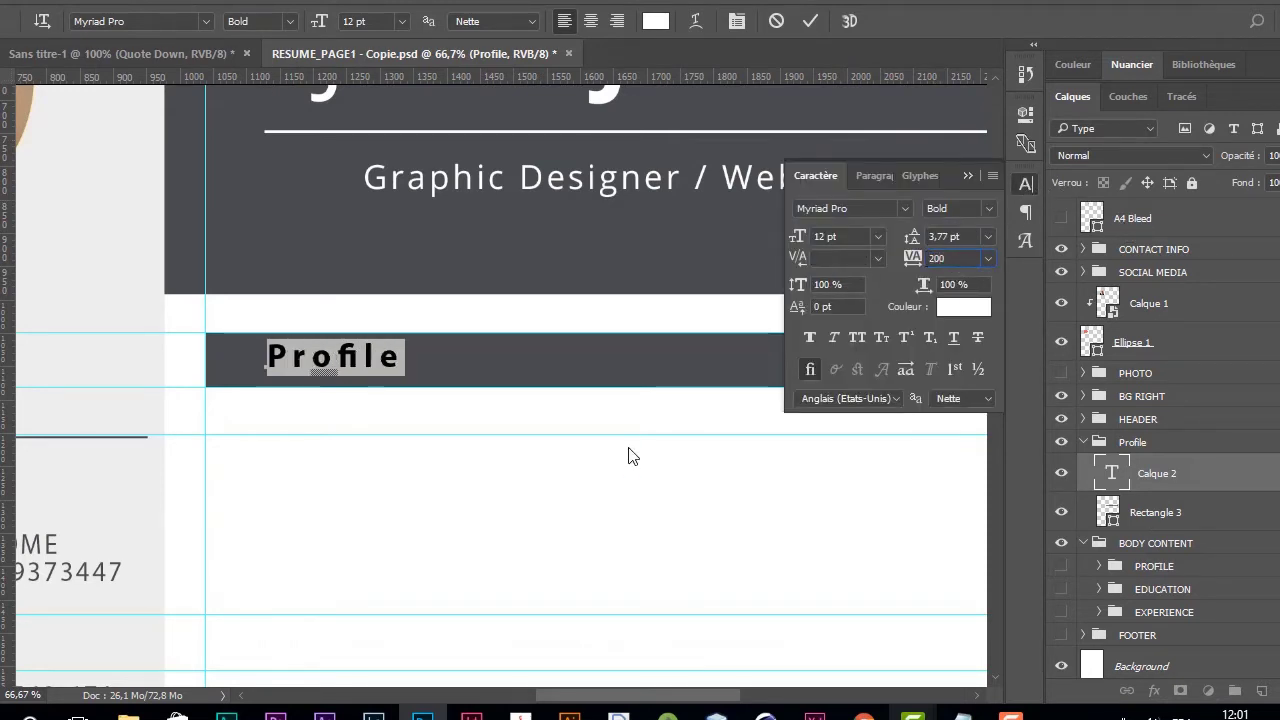
pyautogui.press('BackSpace')
pyautogui.press('BackSpace')
pyautogui.press('BackSpace')
pyautogui.write('120')
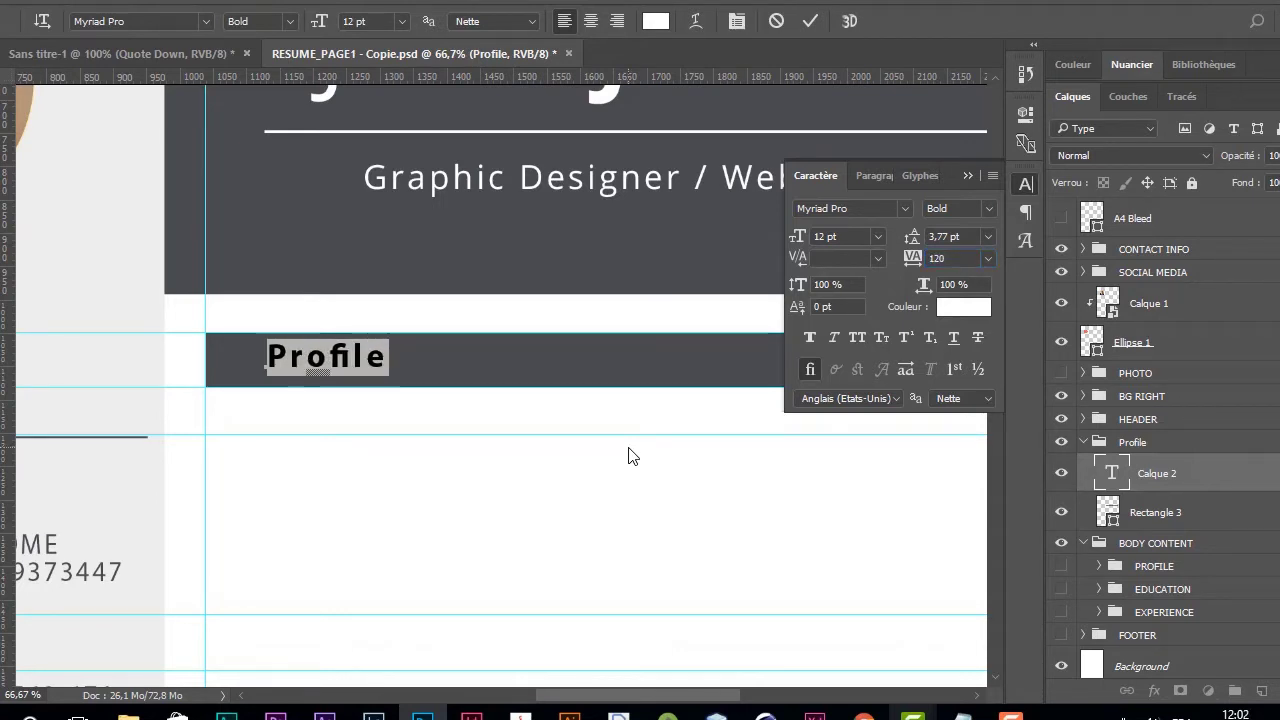
pyautogui.click(1203, 475)
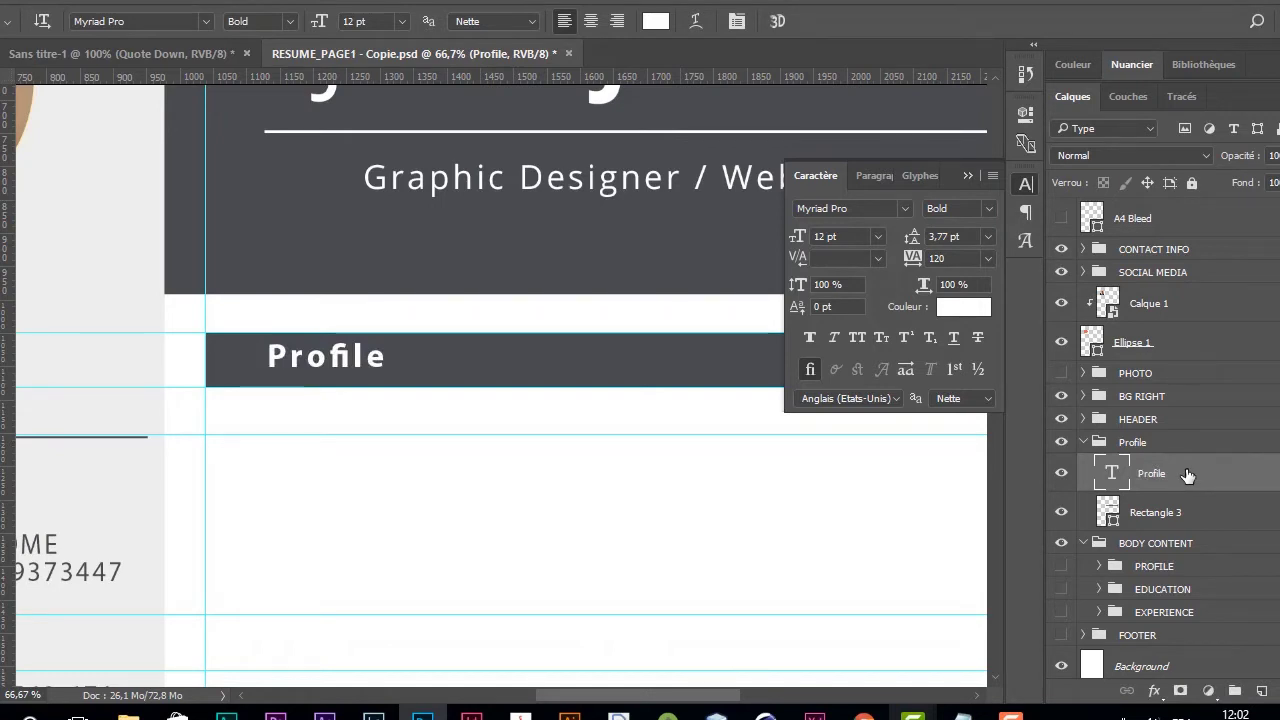
pyautogui.click(940, 258)
pyautogui.press('Return')
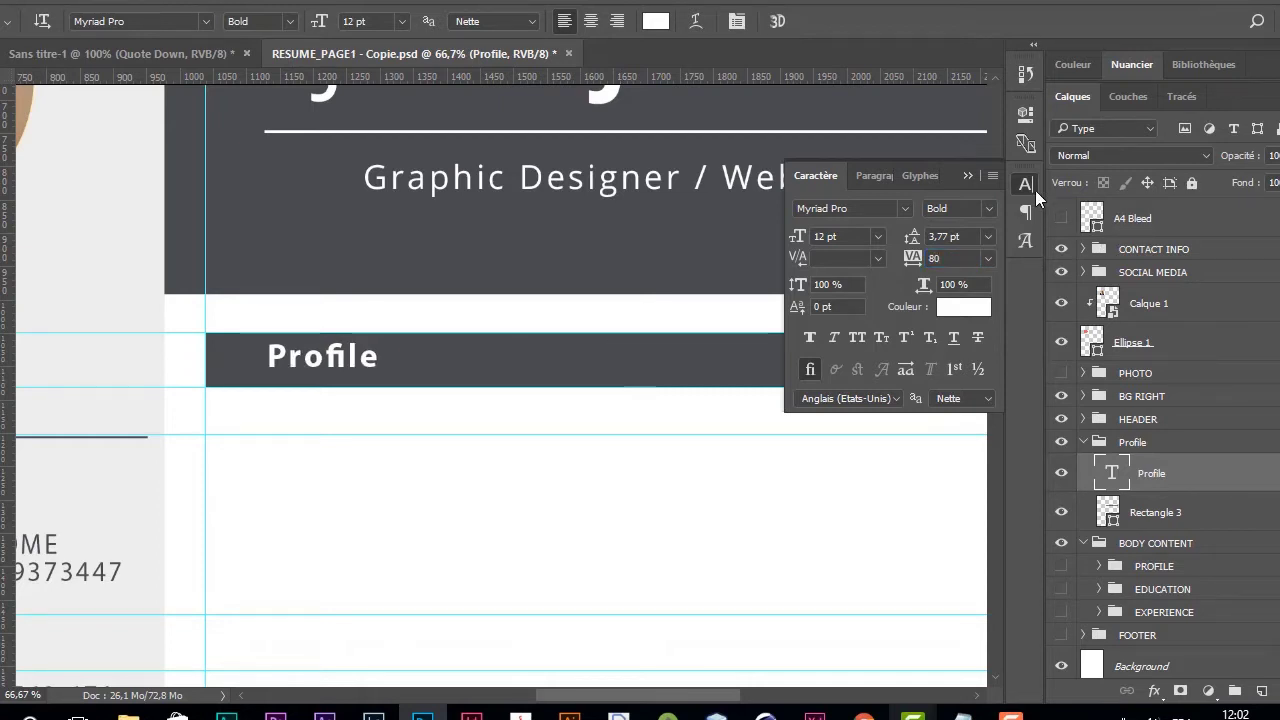
pyautogui.click(1030, 188)
# Step: Apply the all caps style to the Profile heading
pyautogui.press('v')
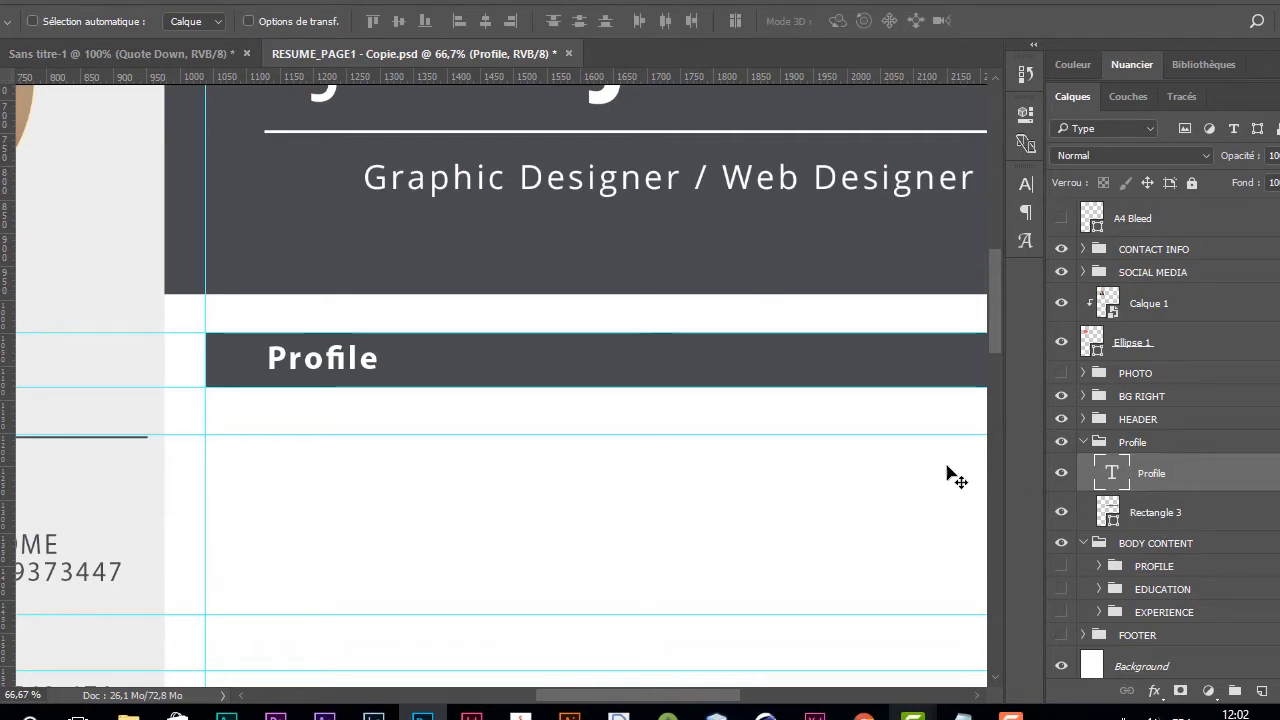
pyautogui.click(1023, 184)
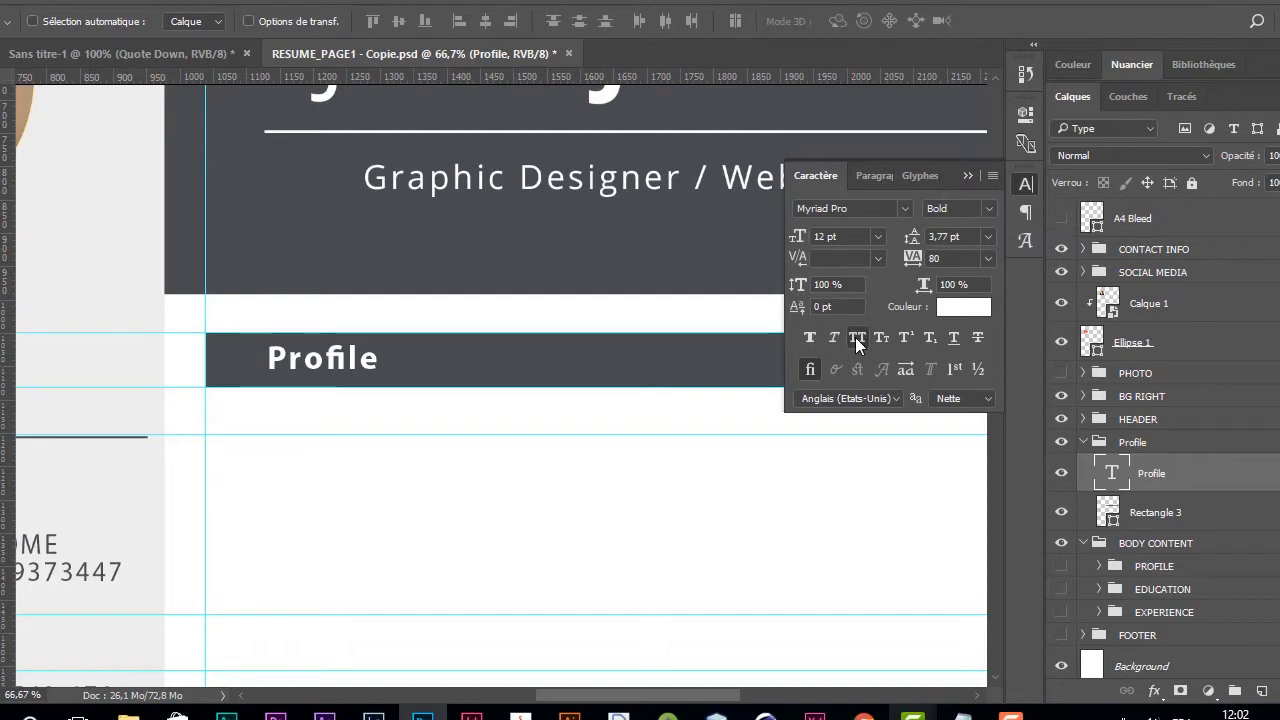
pyautogui.click(855, 337)
pyautogui.click(1025, 184)
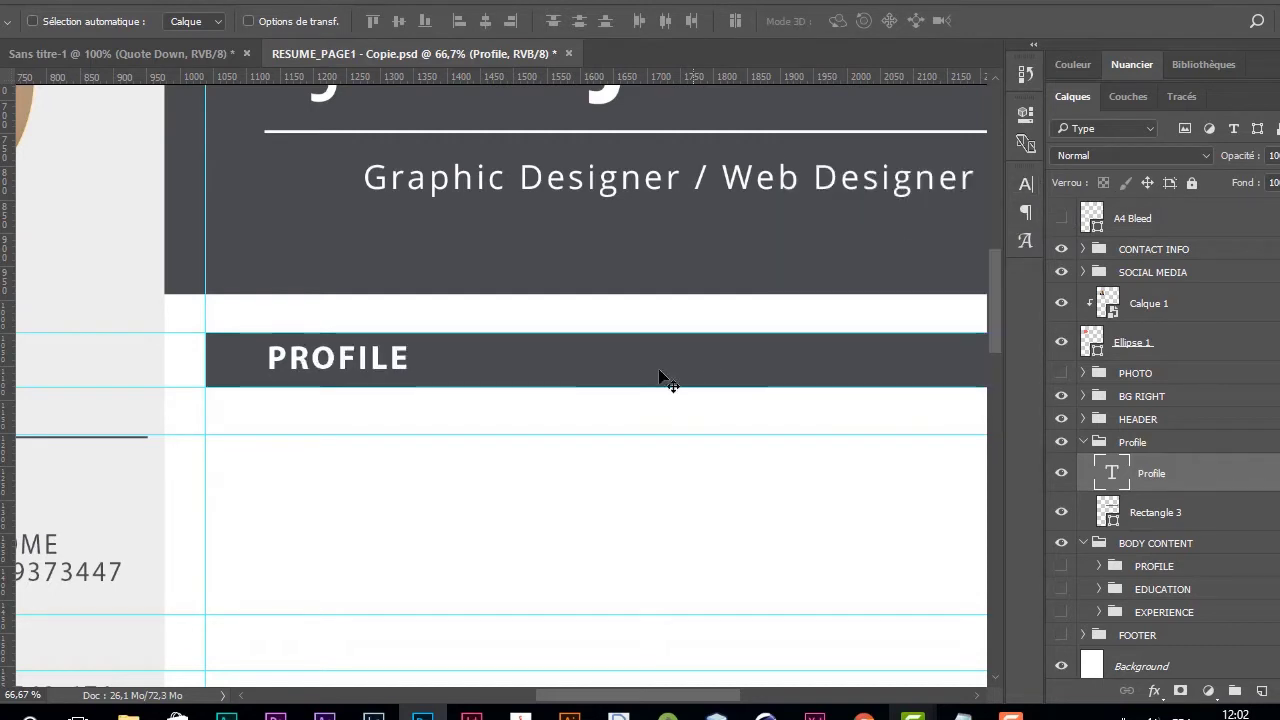
# Step: Nudge the PROFILE heading slightly left within the dark grey bar
pyautogui.press('Left')
pyautogui.press('Left')
pyautogui.press('Left')
pyautogui.press('Left')
pyautogui.press('Left')
pyautogui.press('Left')
pyautogui.press('Left')
pyautogui.press('Left')
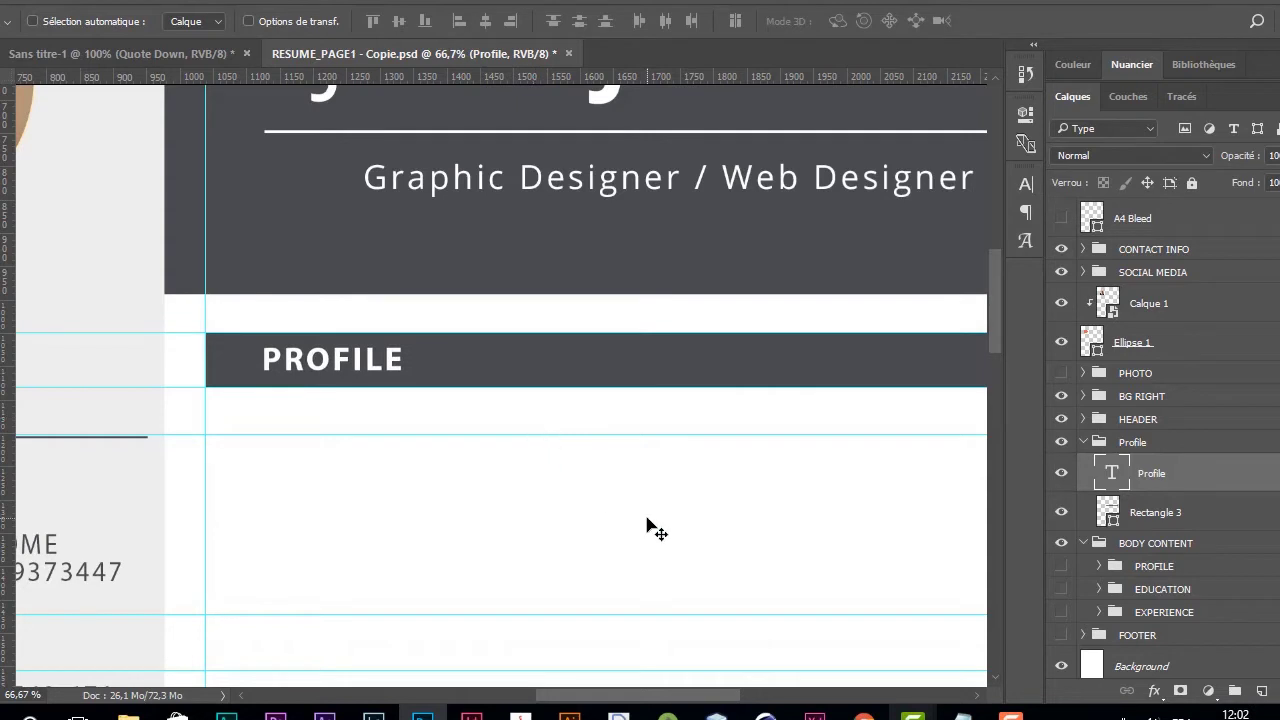
pyautogui.press('space')
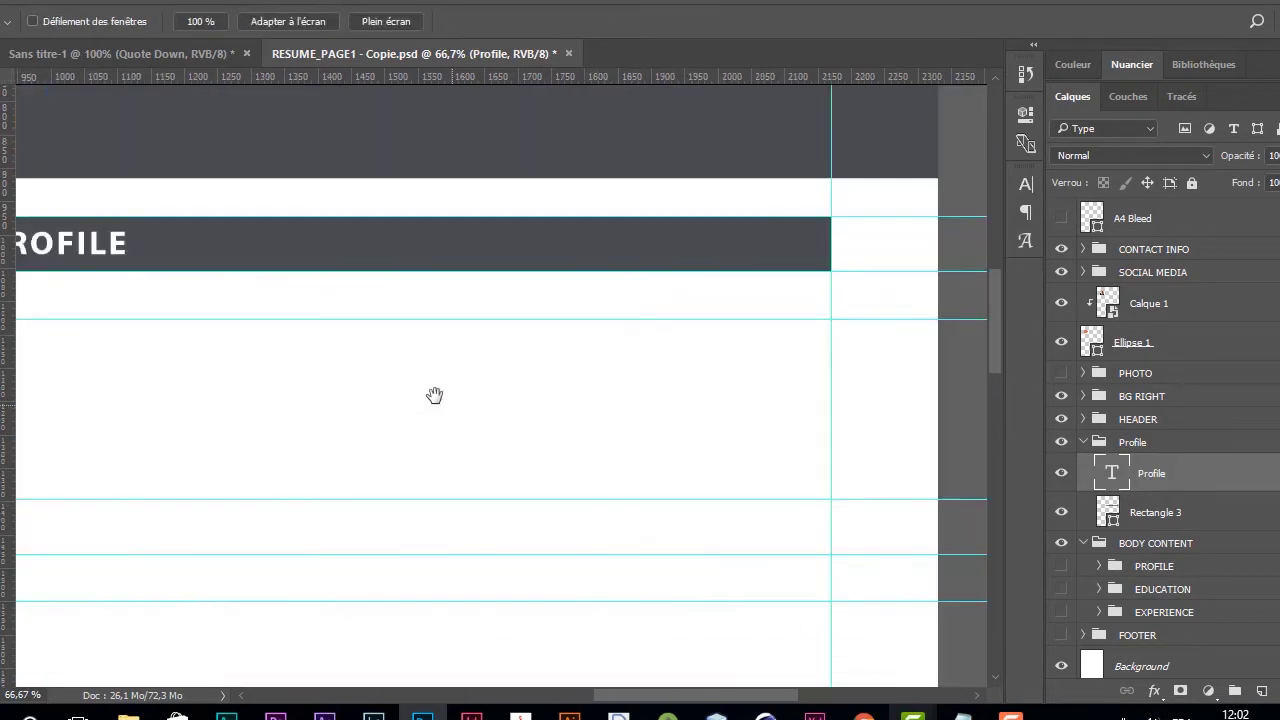
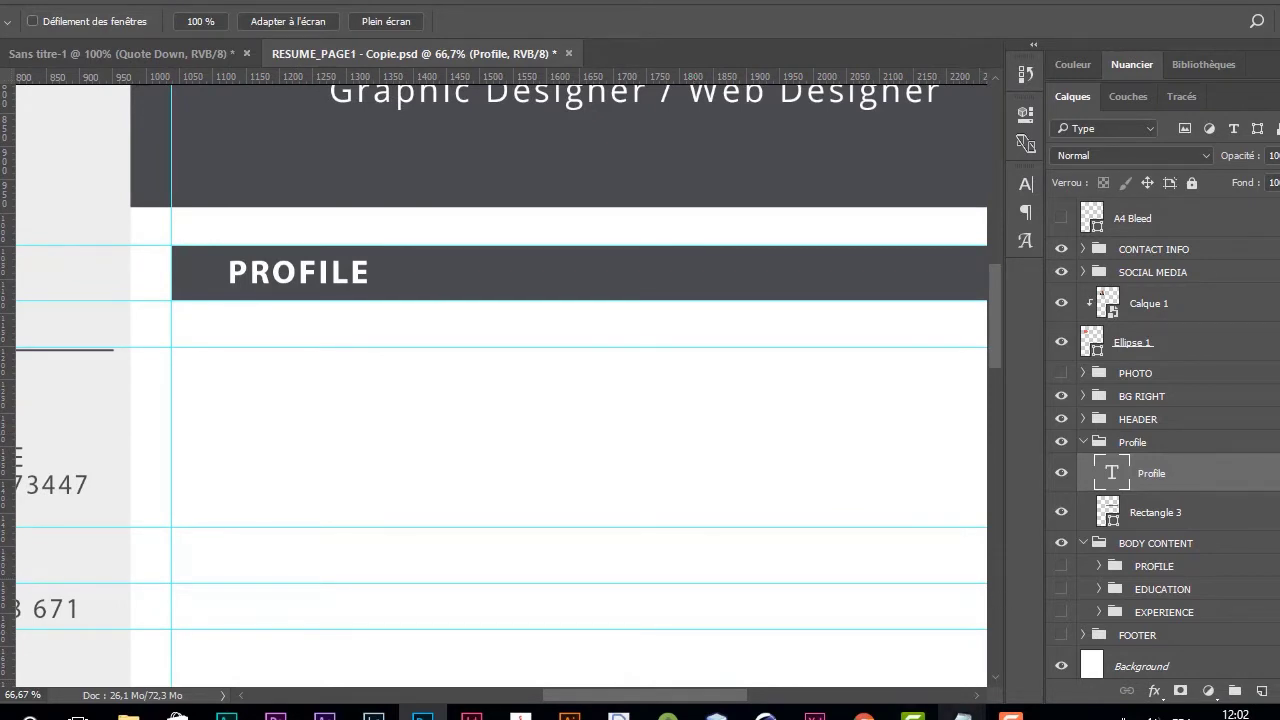
# Step: Copy the whole profile introduction paragraph from the i.txt notes in Notepad and return to the Photoshop document
pyautogui.click(960, 714)
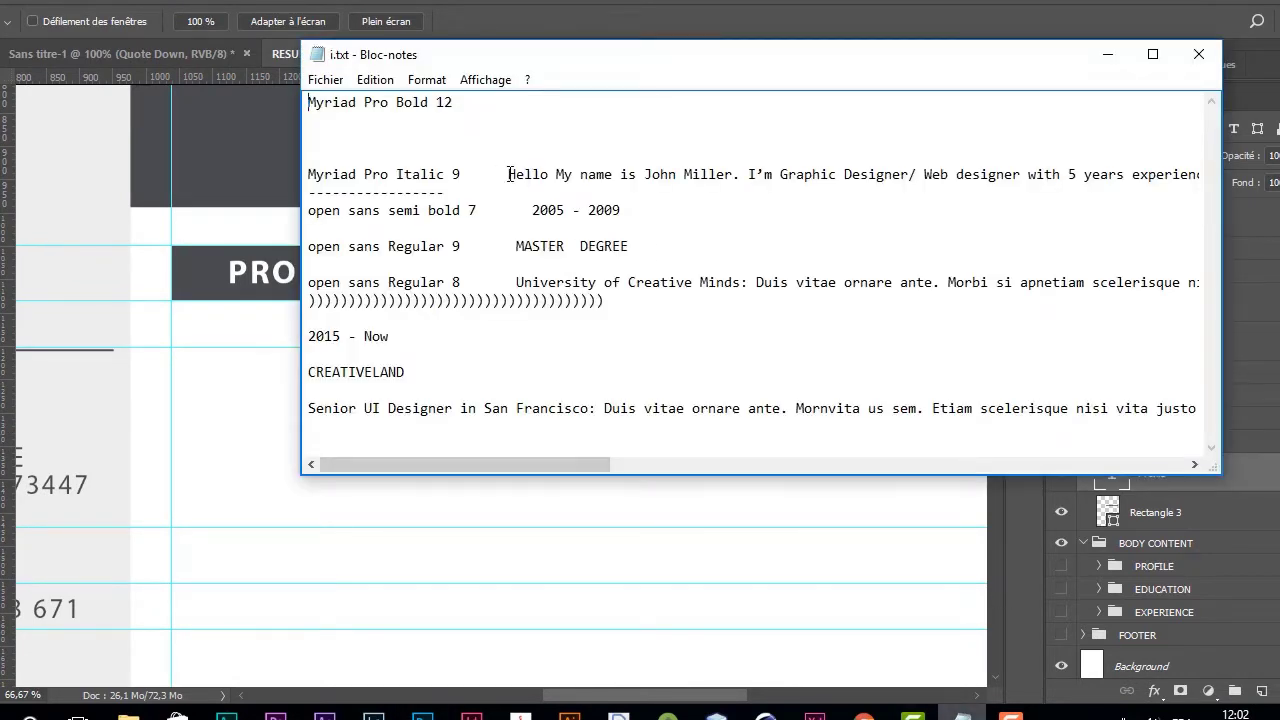
pyautogui.click(509, 174)
pyautogui.hotkey('shift', 'End')
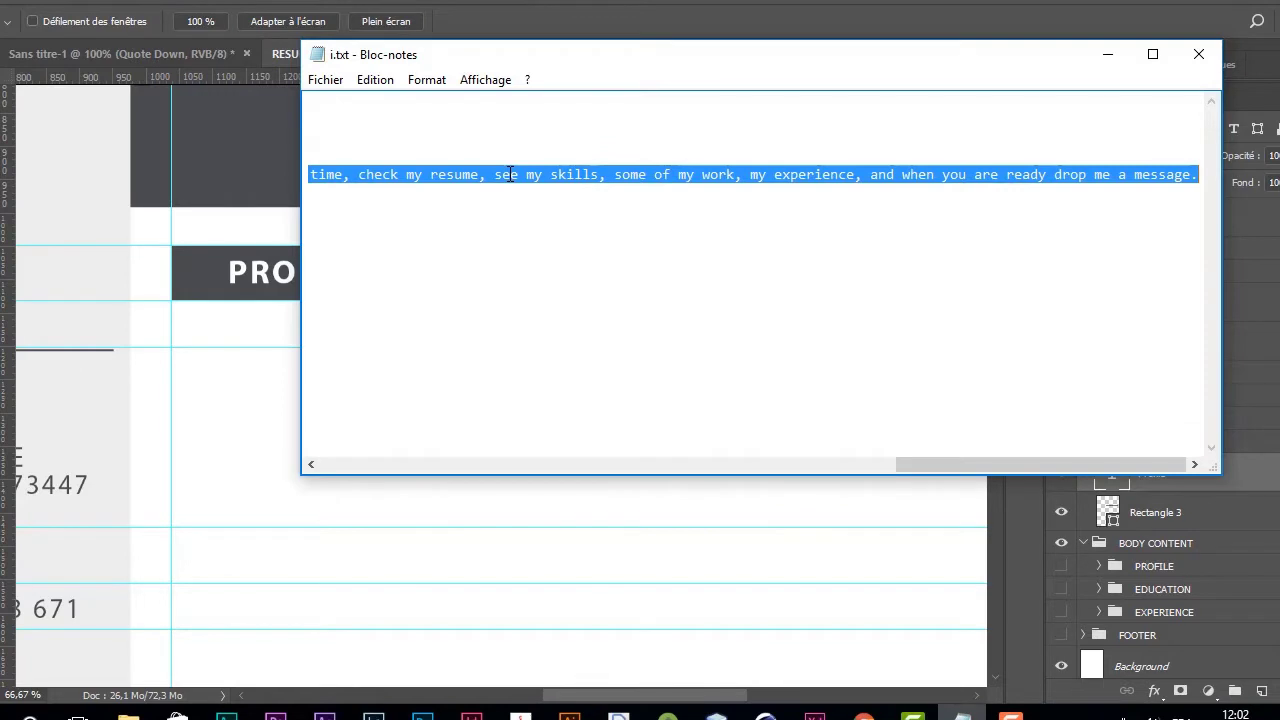
pyautogui.press('Home')
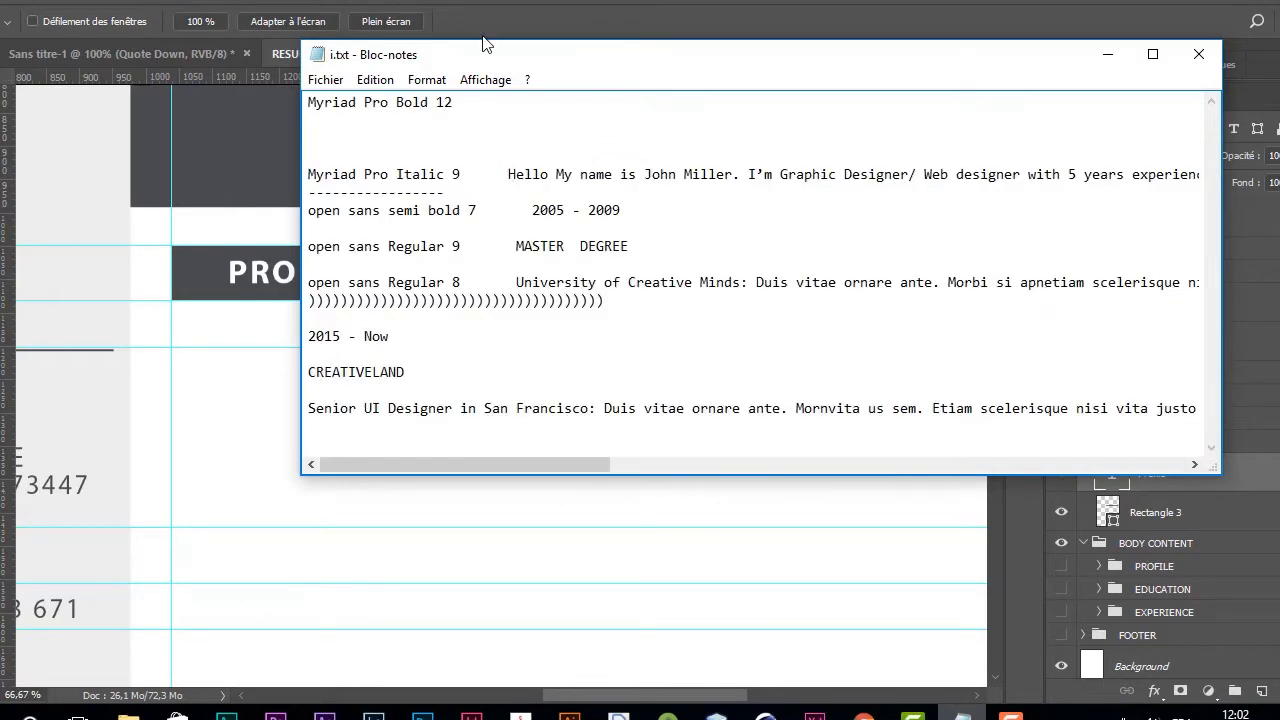
pyautogui.hotkey('alt', 'Tab')
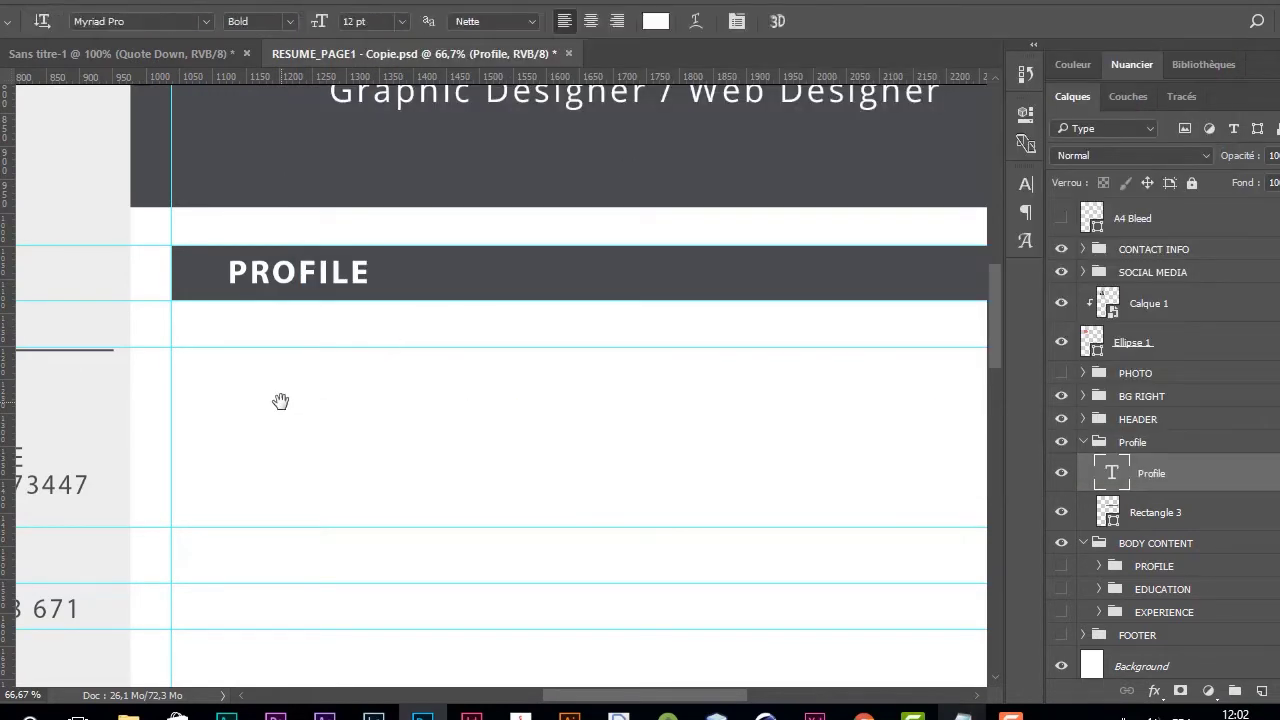
pyautogui.click(1203, 513)
pyautogui.click(1215, 488)
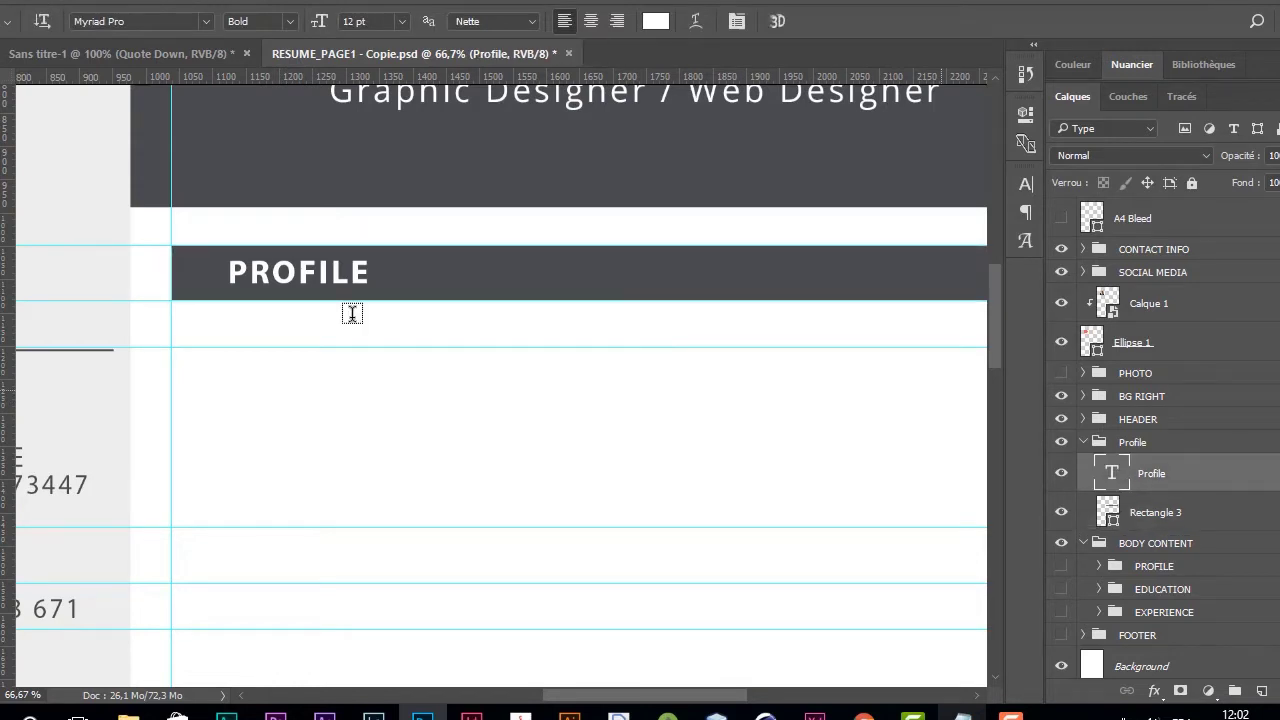
pyautogui.click(655, 21)
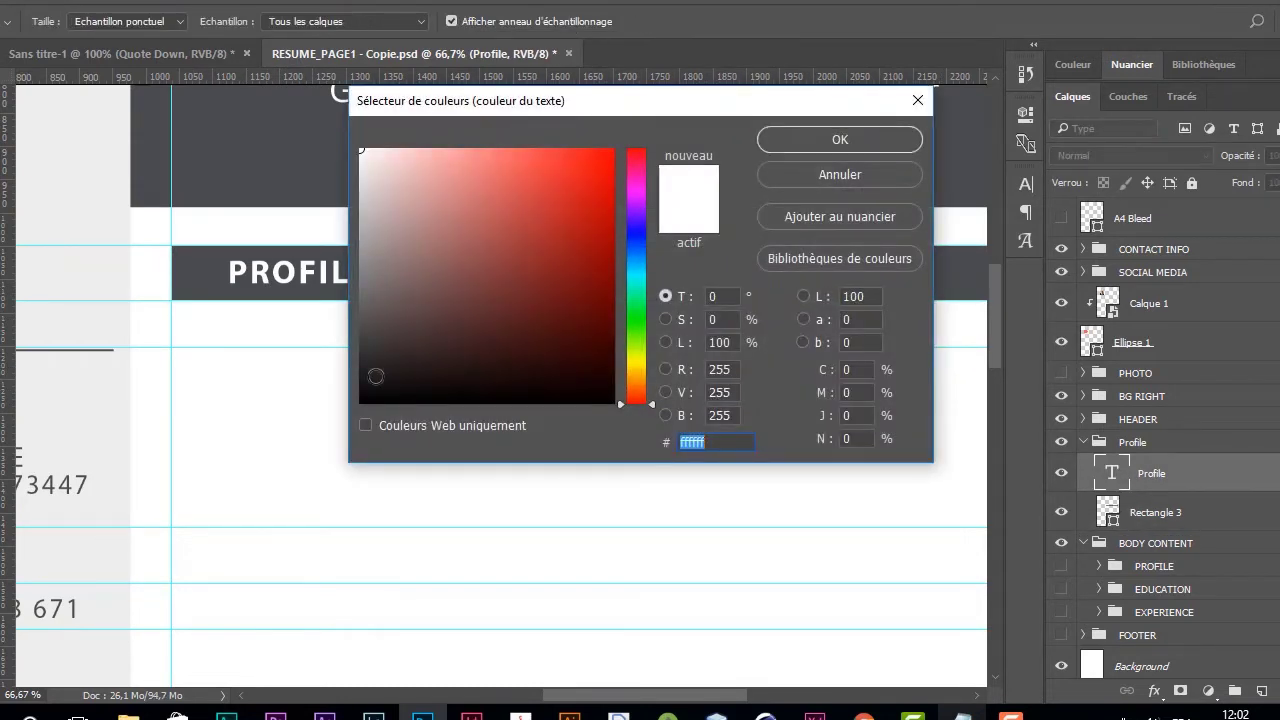
pyautogui.click(361, 376)
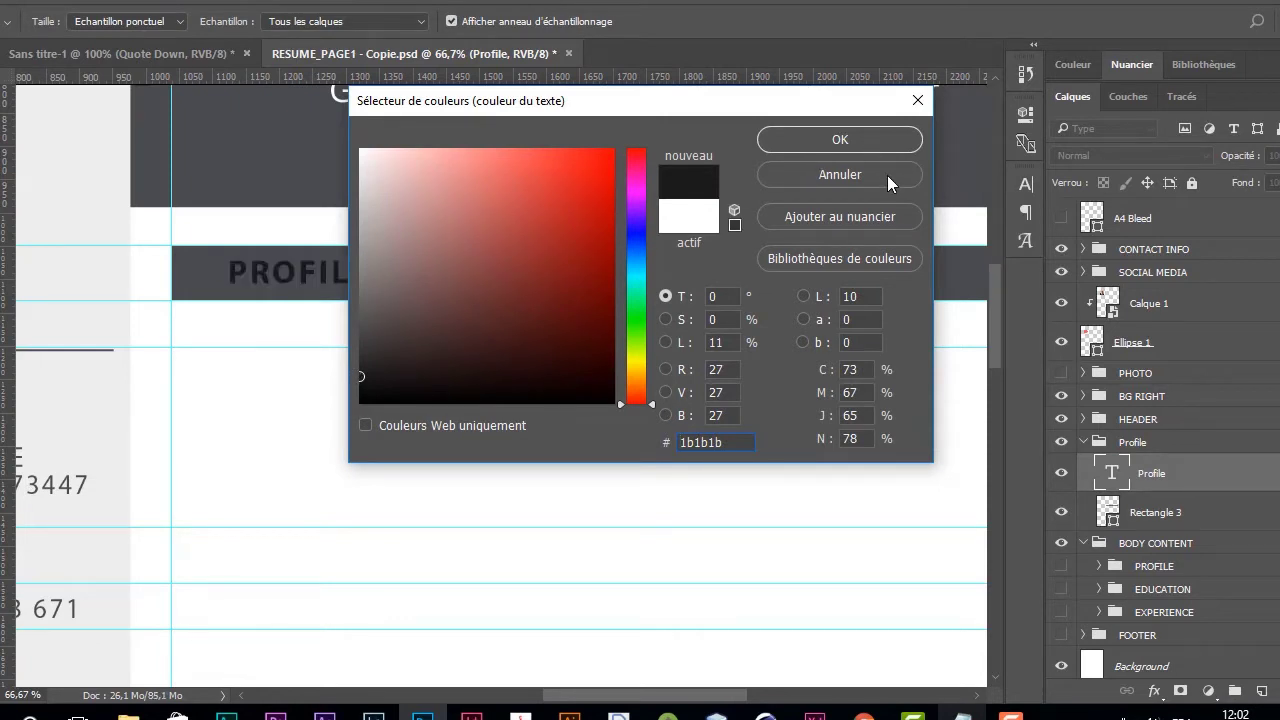
pyautogui.click(887, 175)
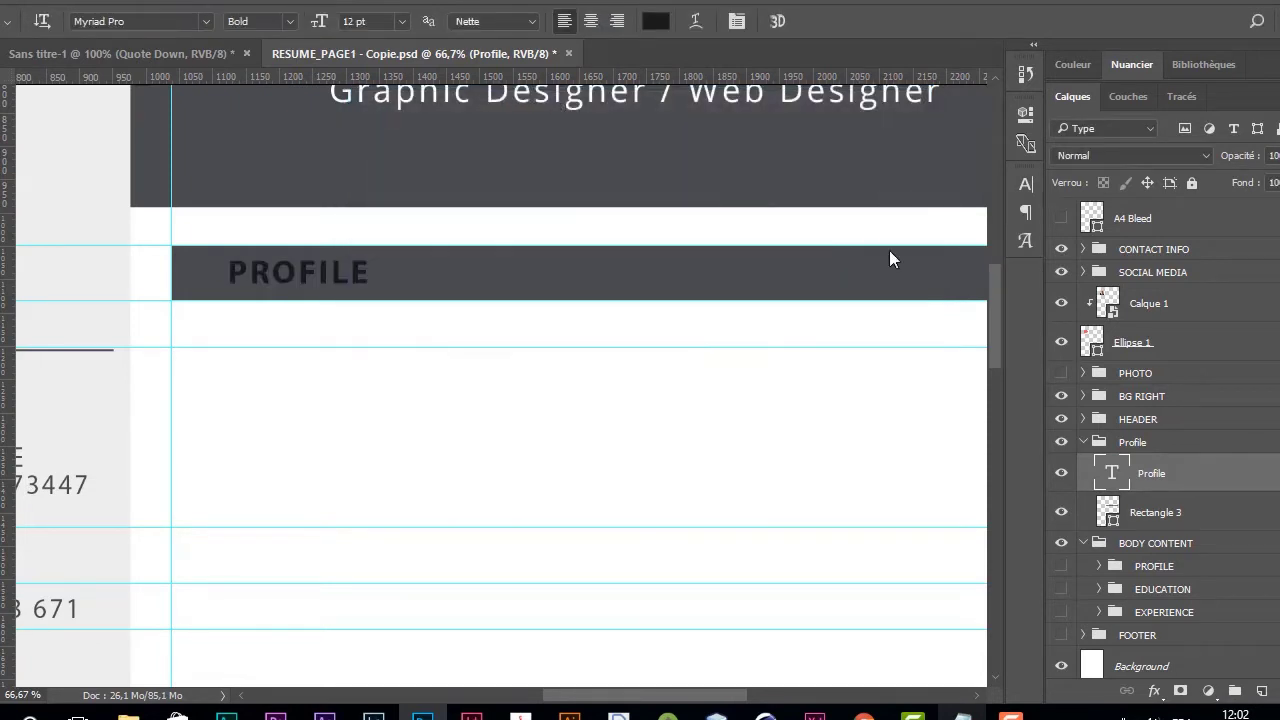
# Step: Paste the copied introduction as a new text layer below the Profile bar and set its size to 9 pt
pyautogui.click(192, 378)
pyautogui.hotkey('ctrl', 'v')
pyautogui.hotkey('ctrl', 'a')
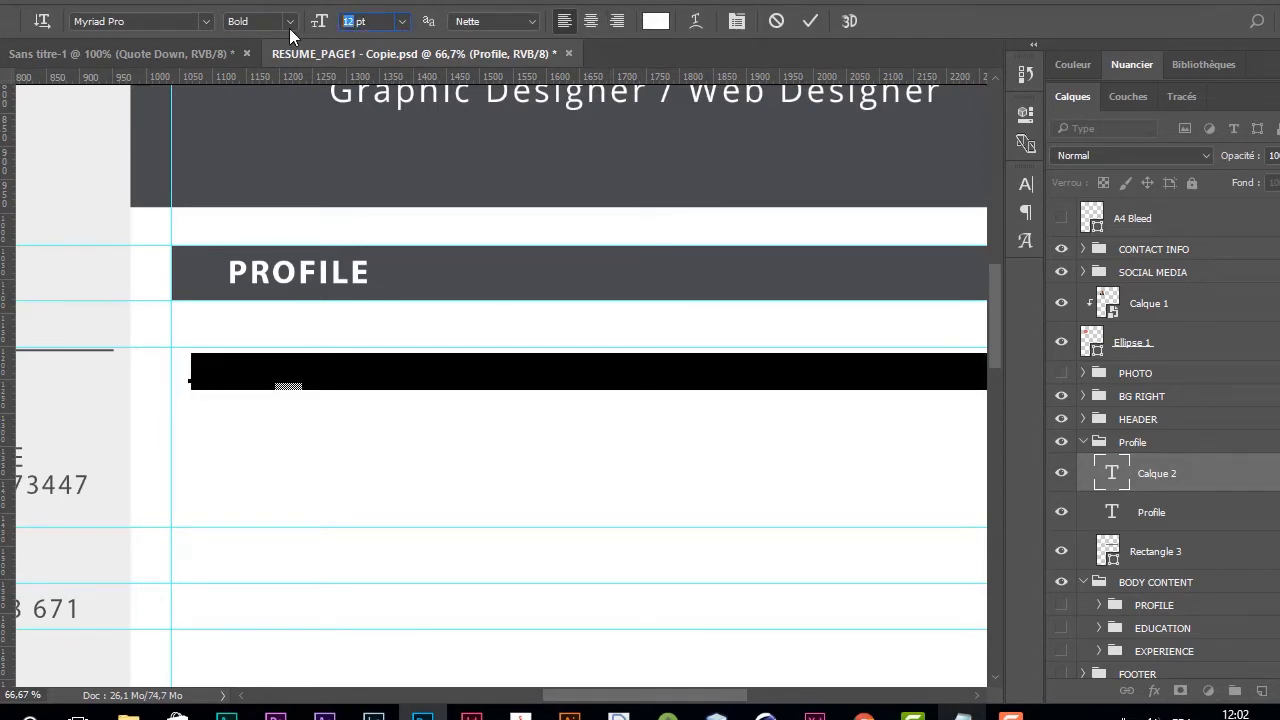
pyautogui.write('9')
pyautogui.press('Return')
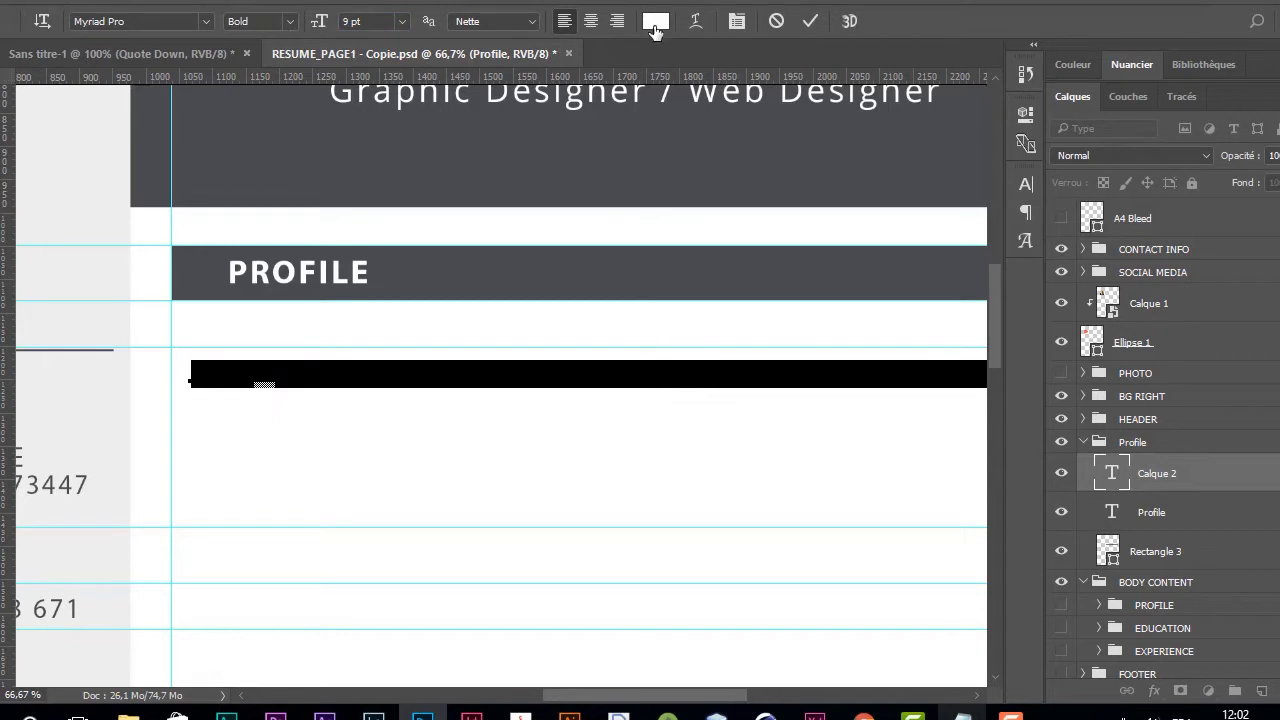
# Step: Colour the introduction text dark grey (414141)
pyautogui.click(655, 30)
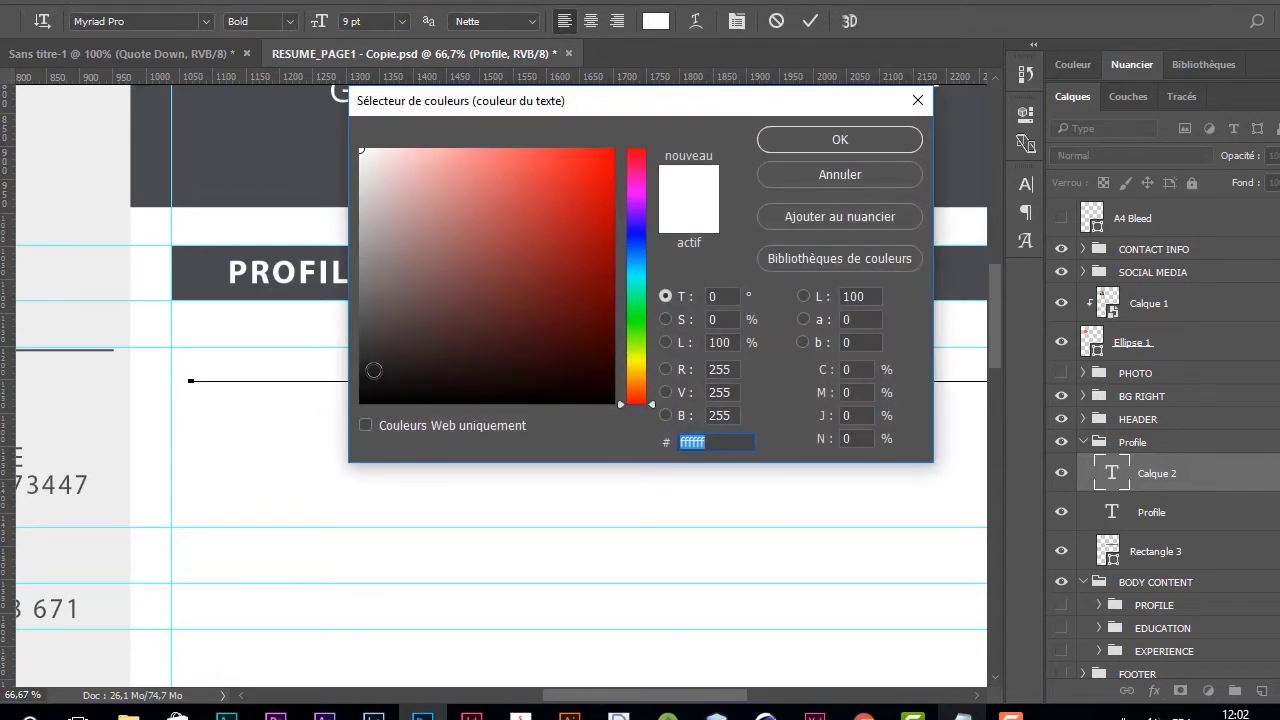
pyautogui.click(364, 358)
pyautogui.moveTo(364, 358); pyautogui.dragTo(361, 338)
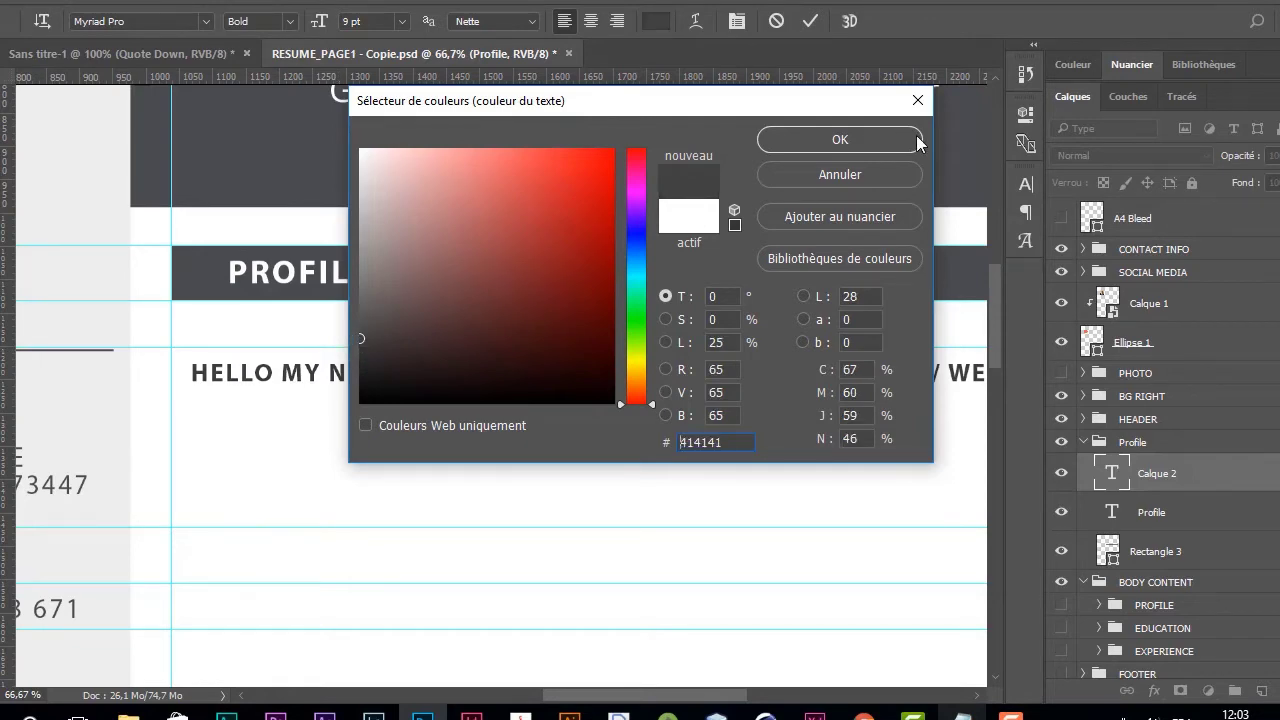
pyautogui.click(887, 139)
# Step: Remove the all caps style from the introduction text, set its font style to Italic and commit the text
pyautogui.click(1021, 181)
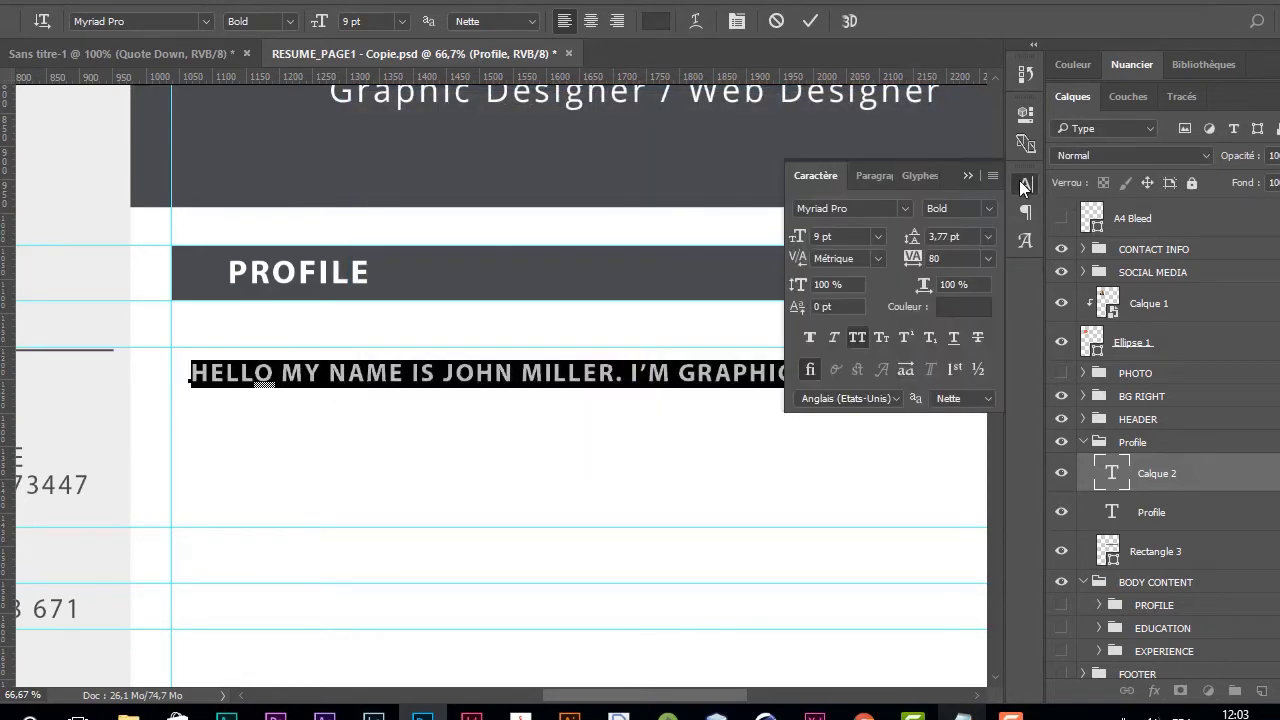
pyautogui.click(857, 338)
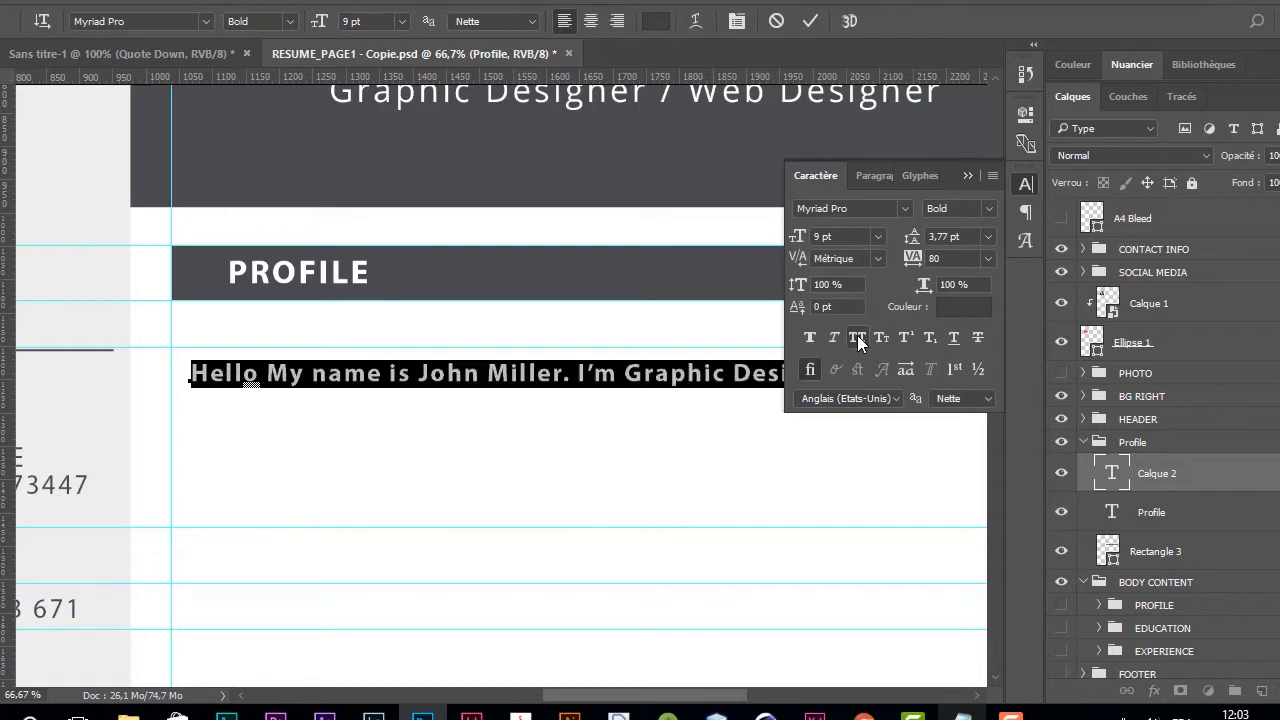
pyautogui.click(988, 209)
pyautogui.click(985, 301)
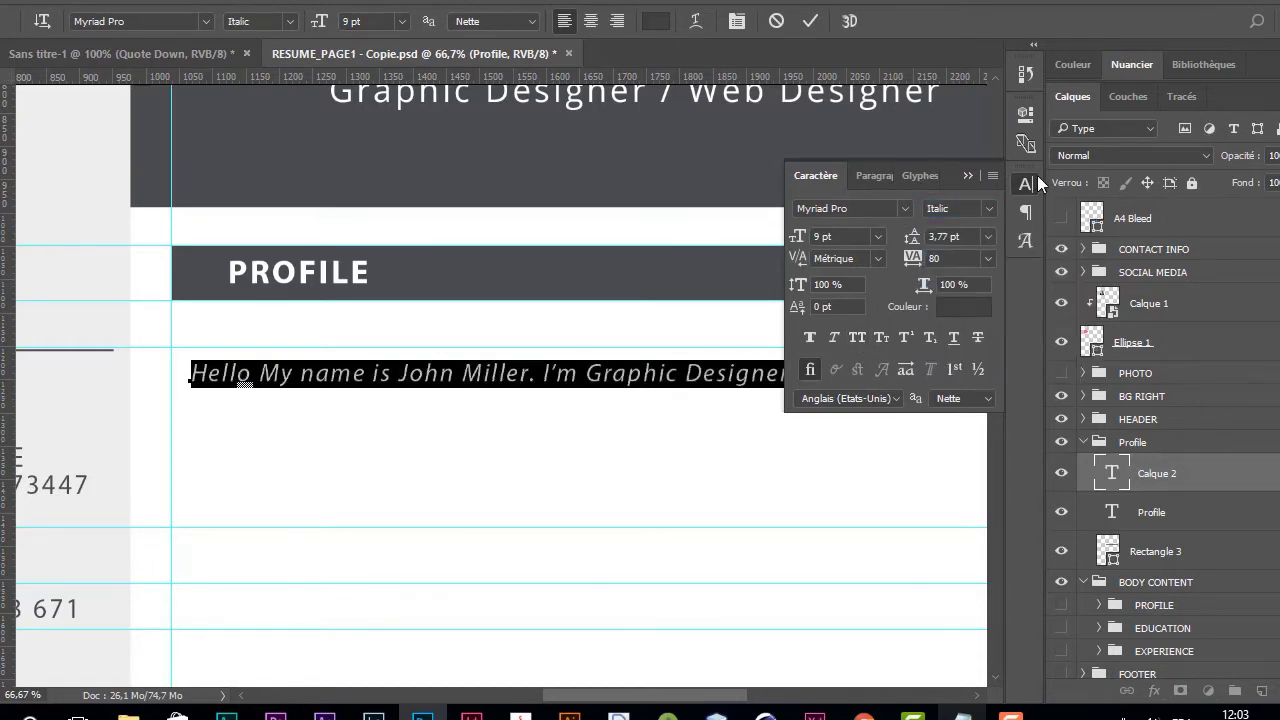
pyautogui.click(1025, 183)
pyautogui.click(1194, 471)
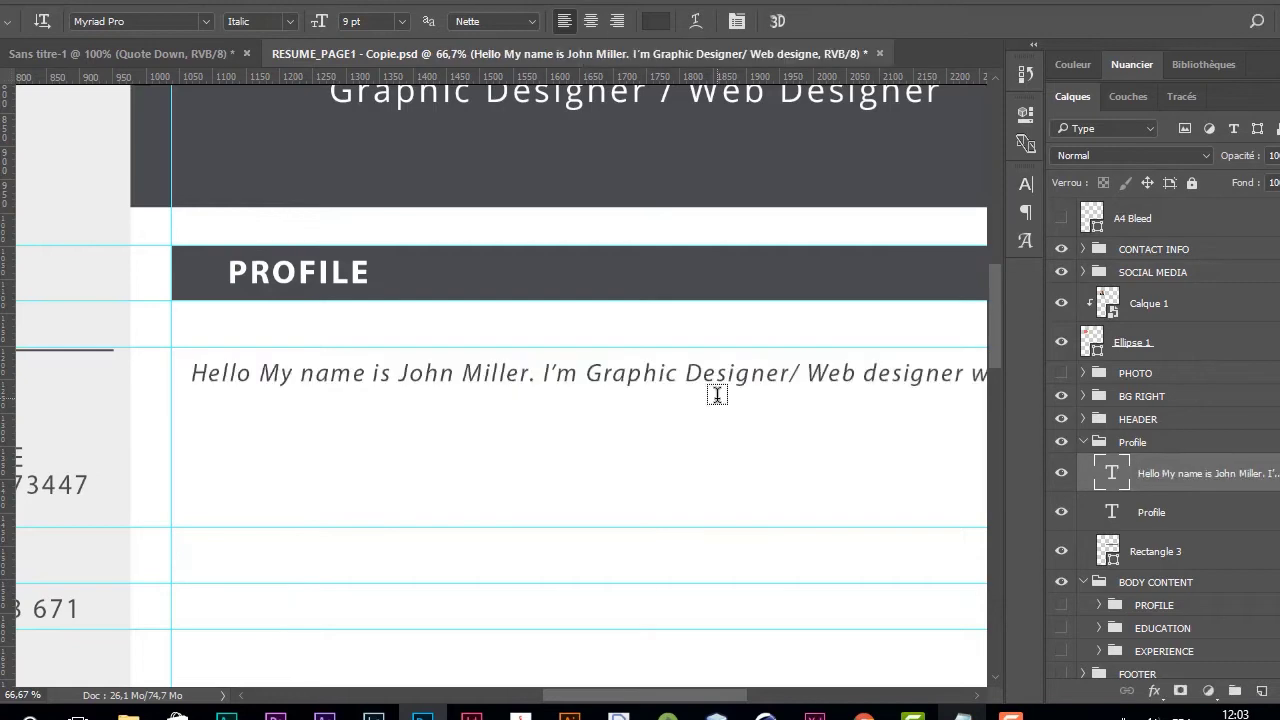
# Step: Set the tracking of the introduction text to 20
pyautogui.press('z')
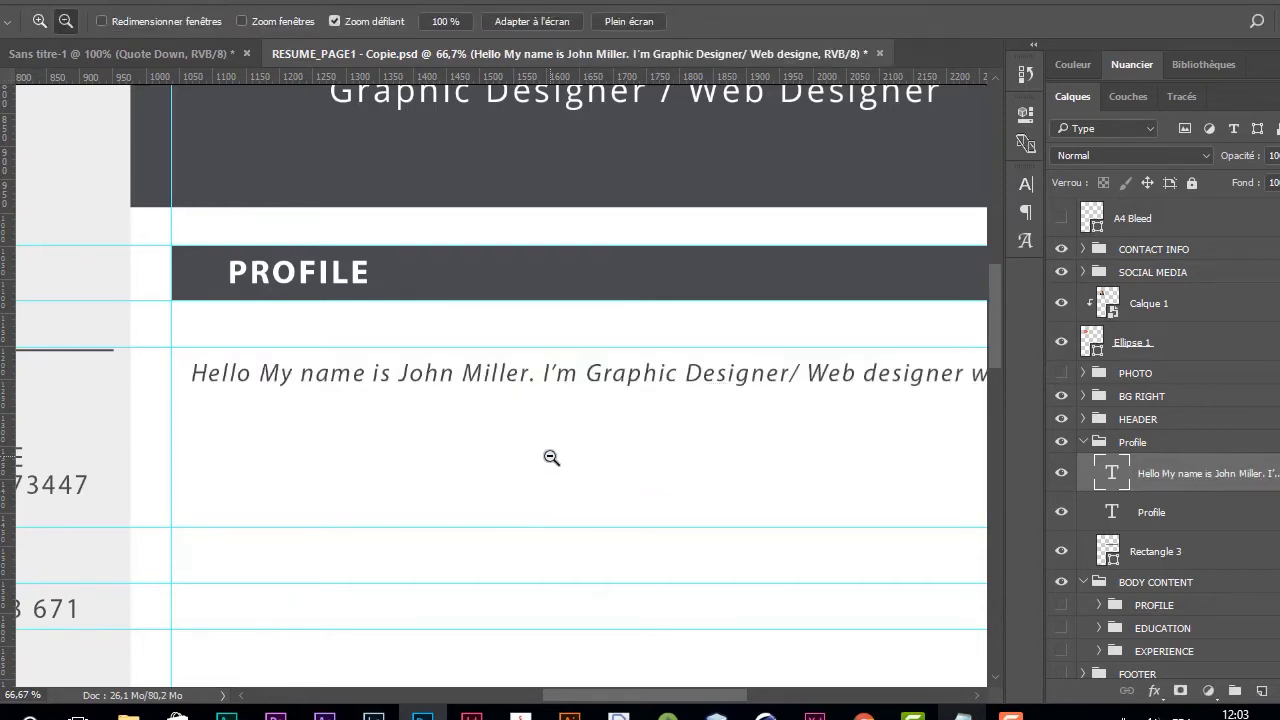
pyautogui.keyDown('alt'); pyautogui.click(551, 457); pyautogui.keyUp('alt')
pyautogui.keyDown('alt'); pyautogui.click(551, 457); pyautogui.keyUp('alt')
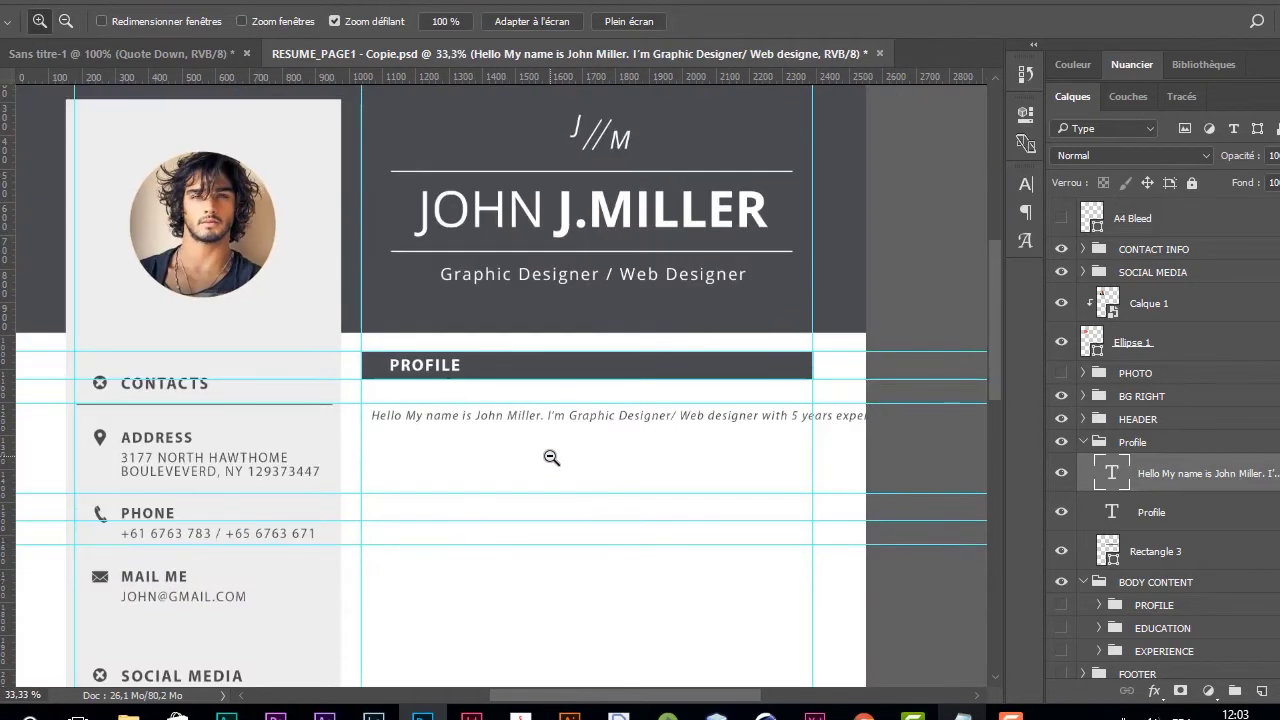
pyautogui.press('h')
pyautogui.press('z')
pyautogui.click(551, 457)
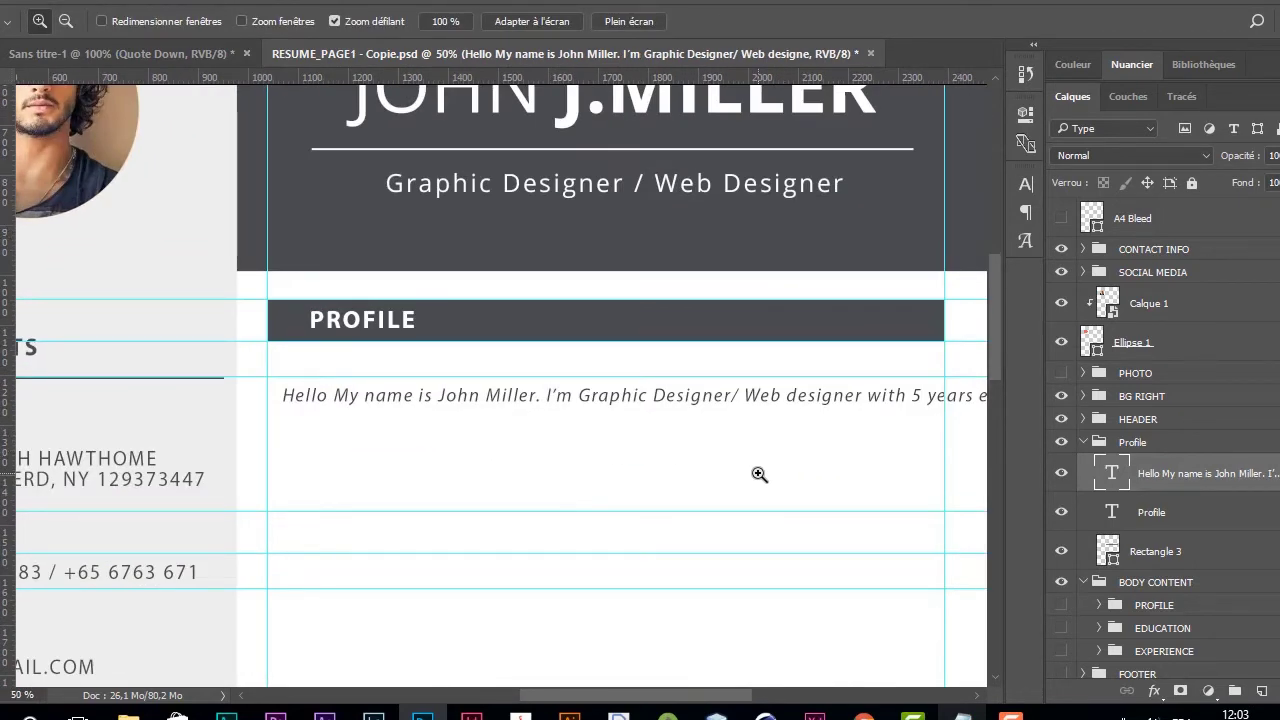
pyautogui.press('h')
pyautogui.moveTo(729, 477); pyautogui.dragTo(678, 477)
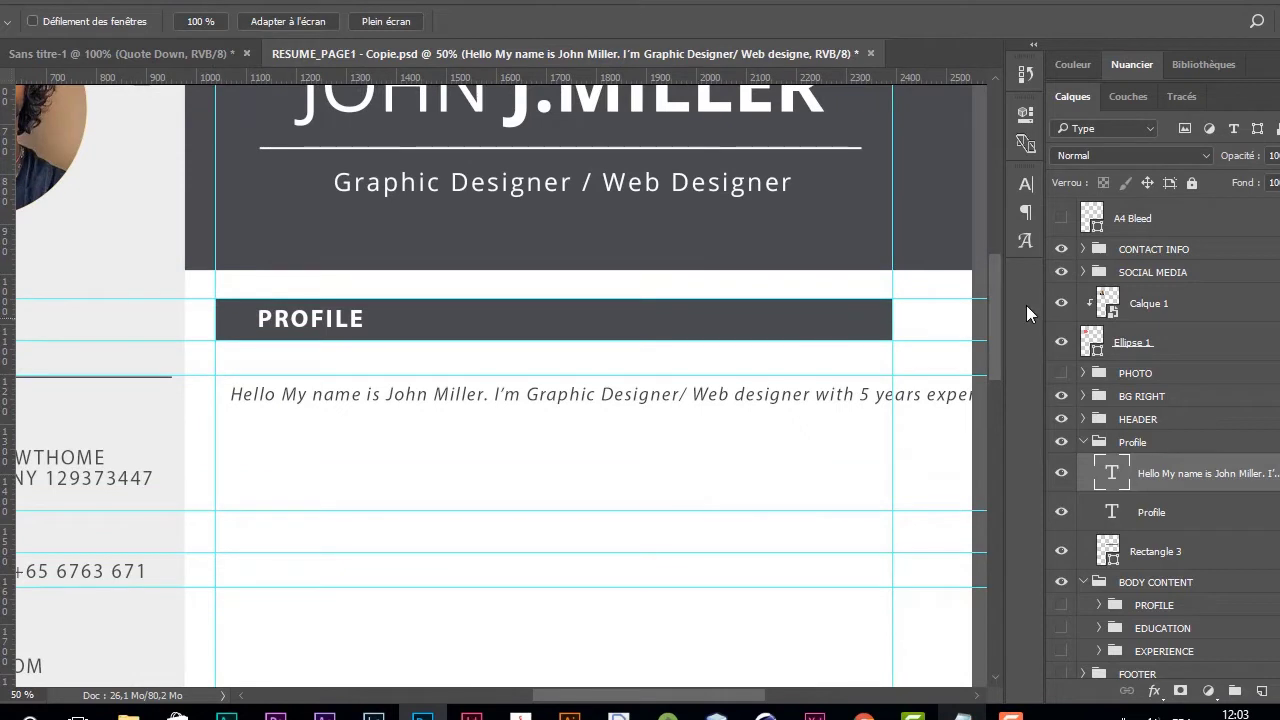
pyautogui.click(1025, 185)
pyautogui.click(944, 258)
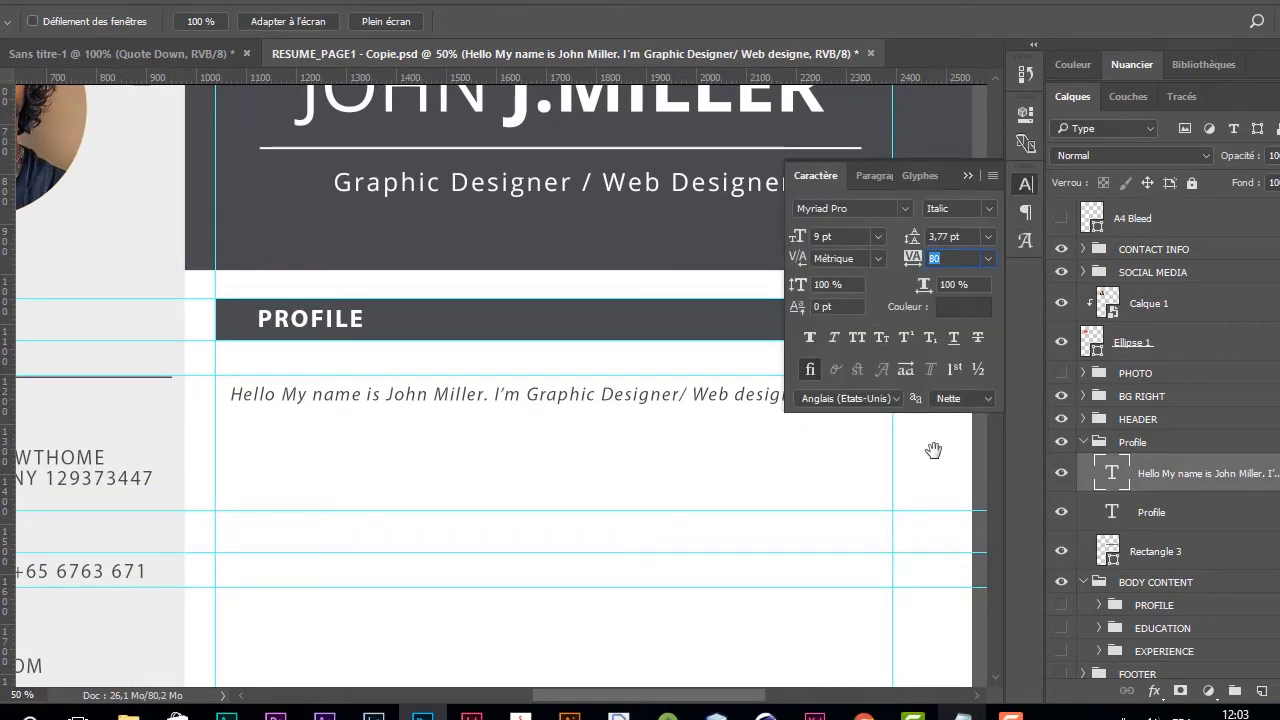
pyautogui.write('20')
pyautogui.press('Return')
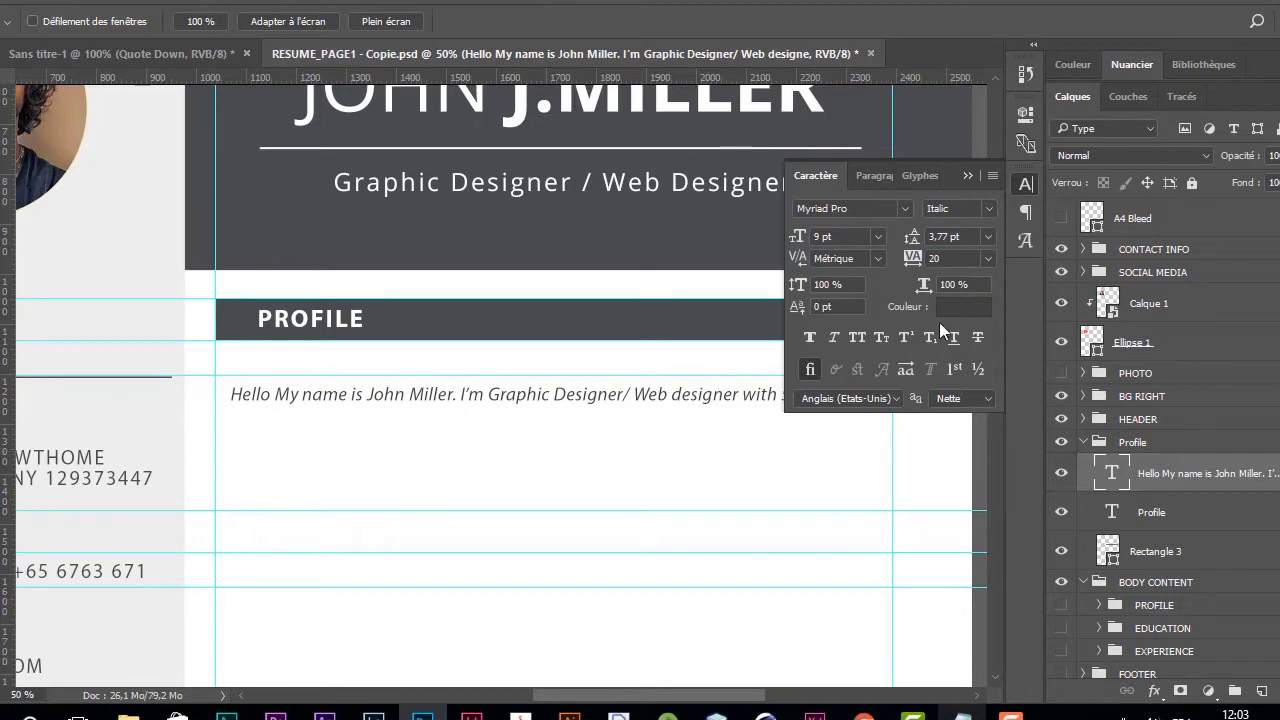
# Step: Nudge the introduction text right so its start lines up with the start of the PROFILE heading
pyautogui.click(1025, 211)
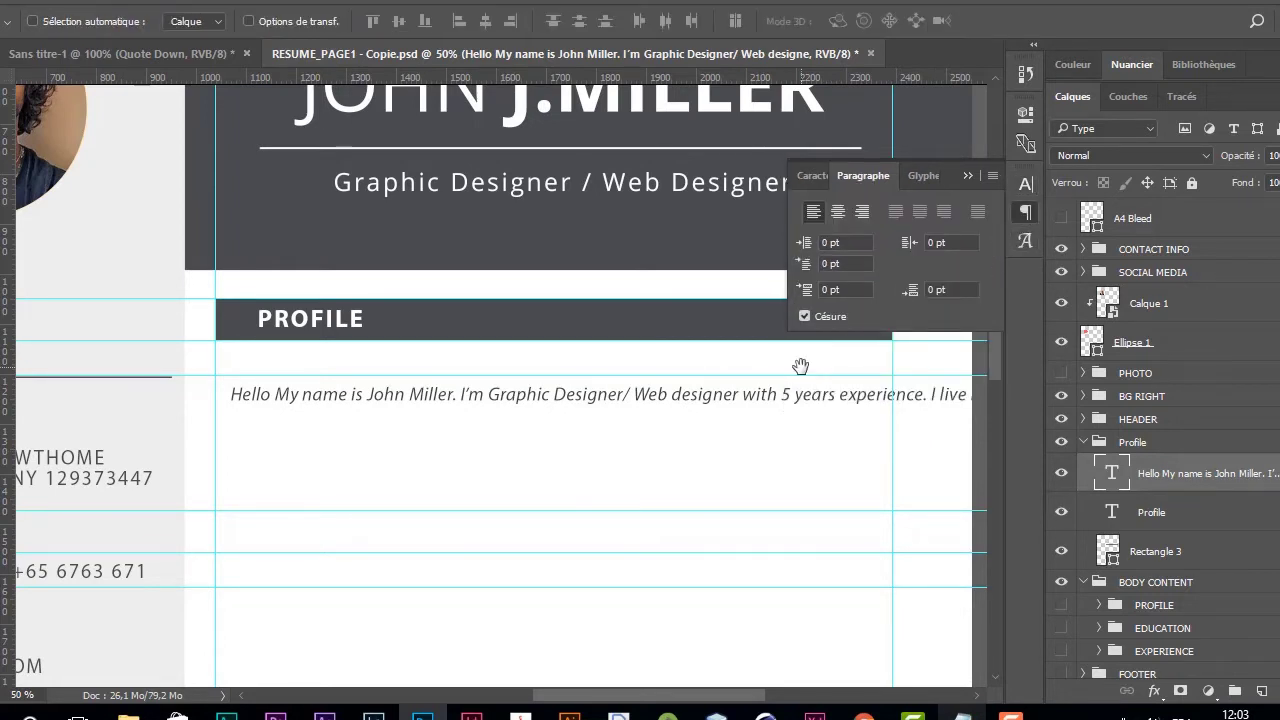
pyautogui.hotkey('shift', 'Right')
pyautogui.hotkey('shift', 'Right')
pyautogui.hotkey('shift', 'Right')
pyautogui.hotkey('shift', 'Right')
pyautogui.hotkey('shift', 'Right')
pyautogui.hotkey('shift', 'Right')
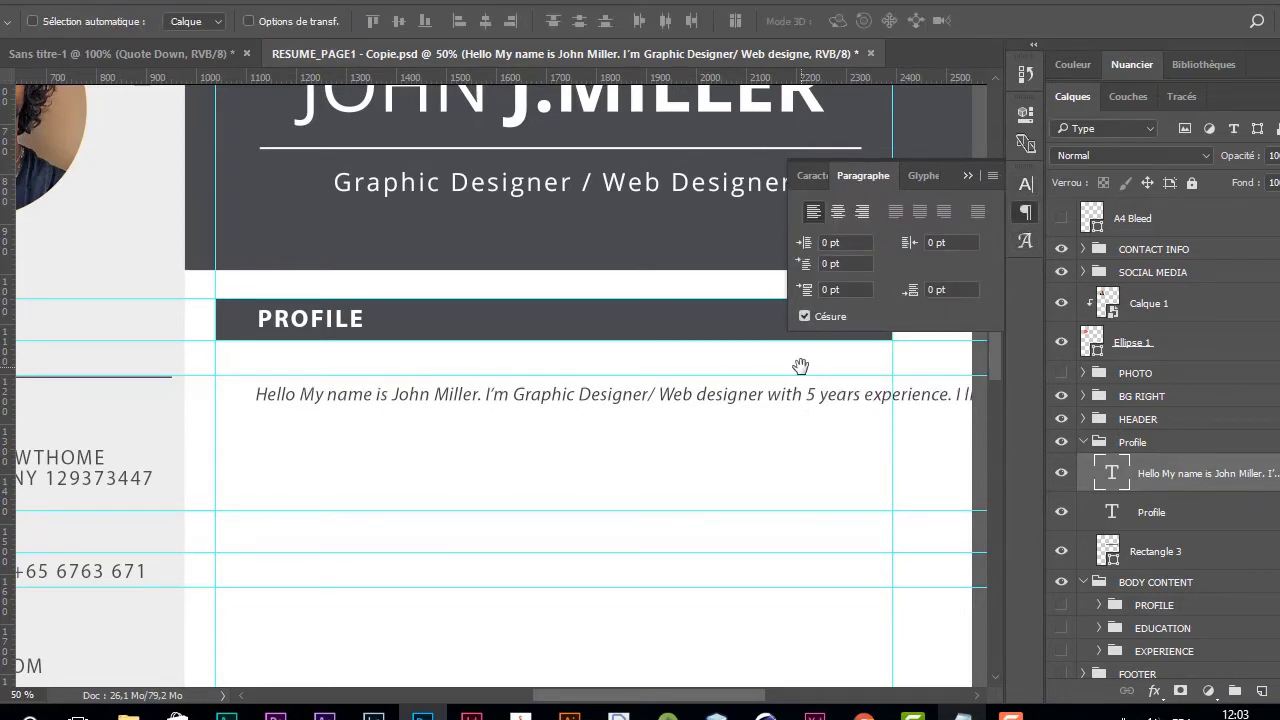
pyautogui.press('Left')
pyautogui.press('Left')
pyautogui.press('Left')
pyautogui.press('Left')
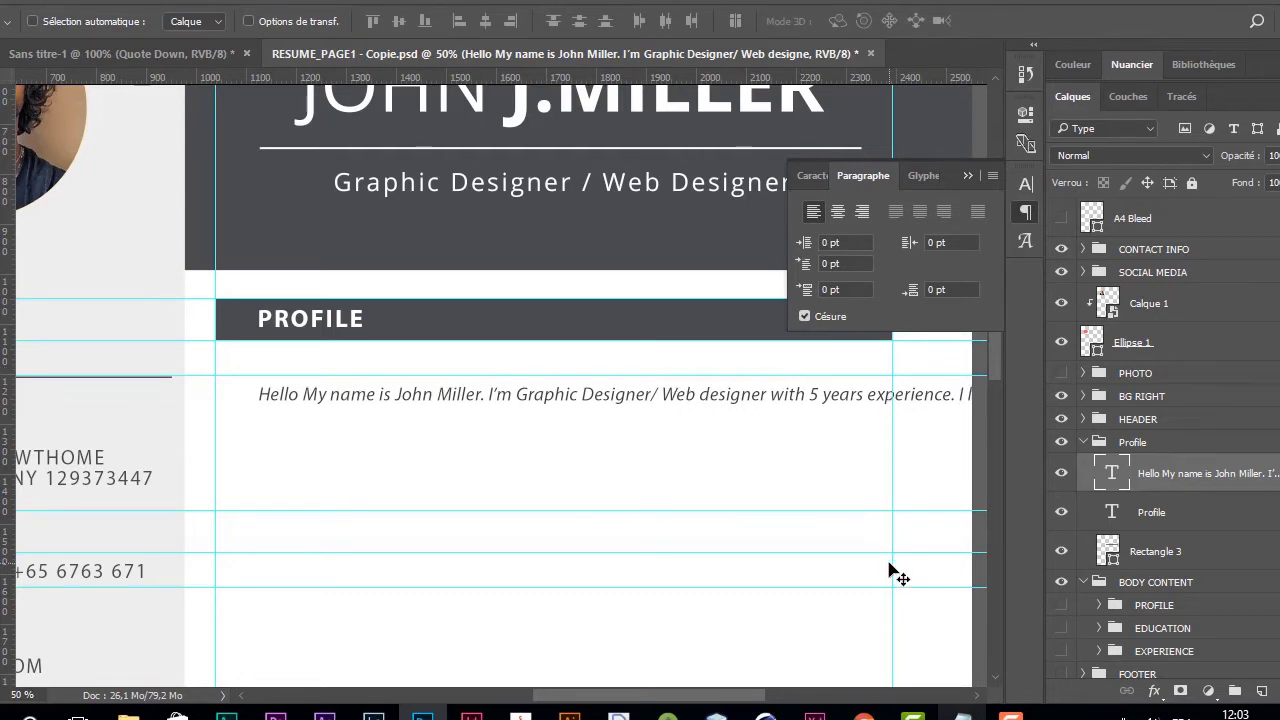
pyautogui.click(1022, 213)
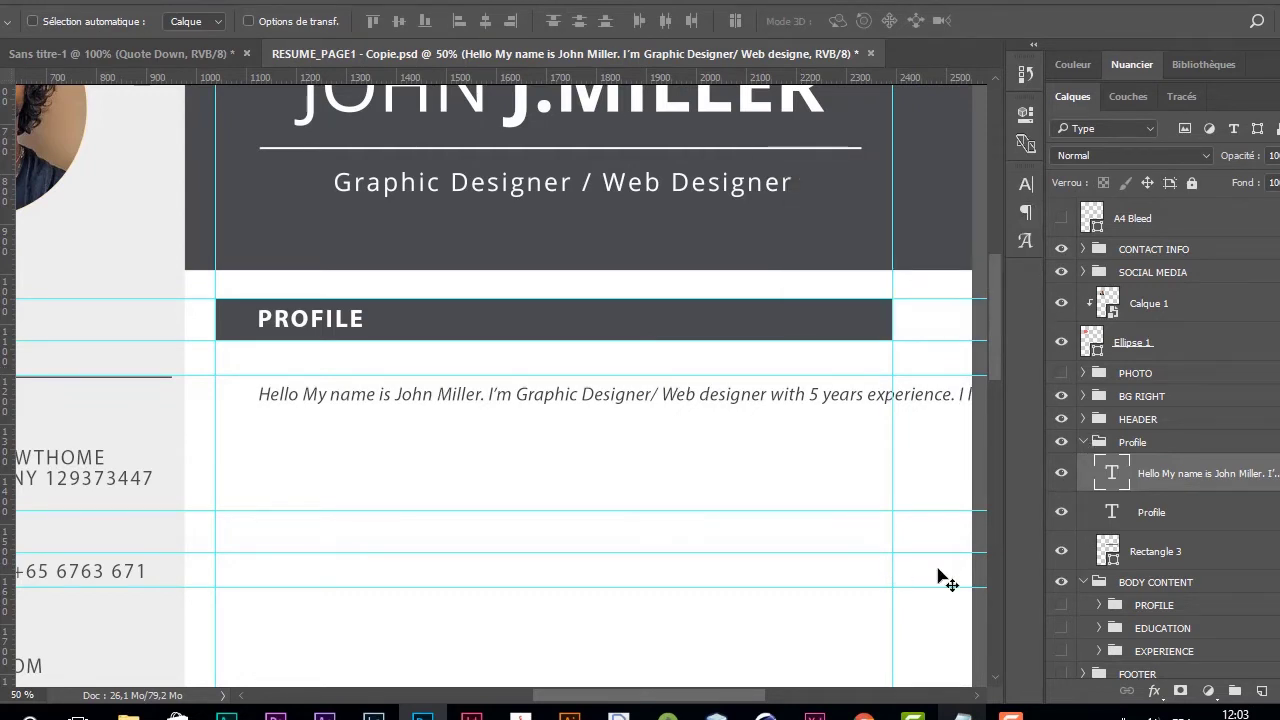
# Step: Break the introduction text into two lines before "experience", indent the first line with leading spaces and commit
pyautogui.moveTo(762, 703); pyautogui.dragTo(772, 703)
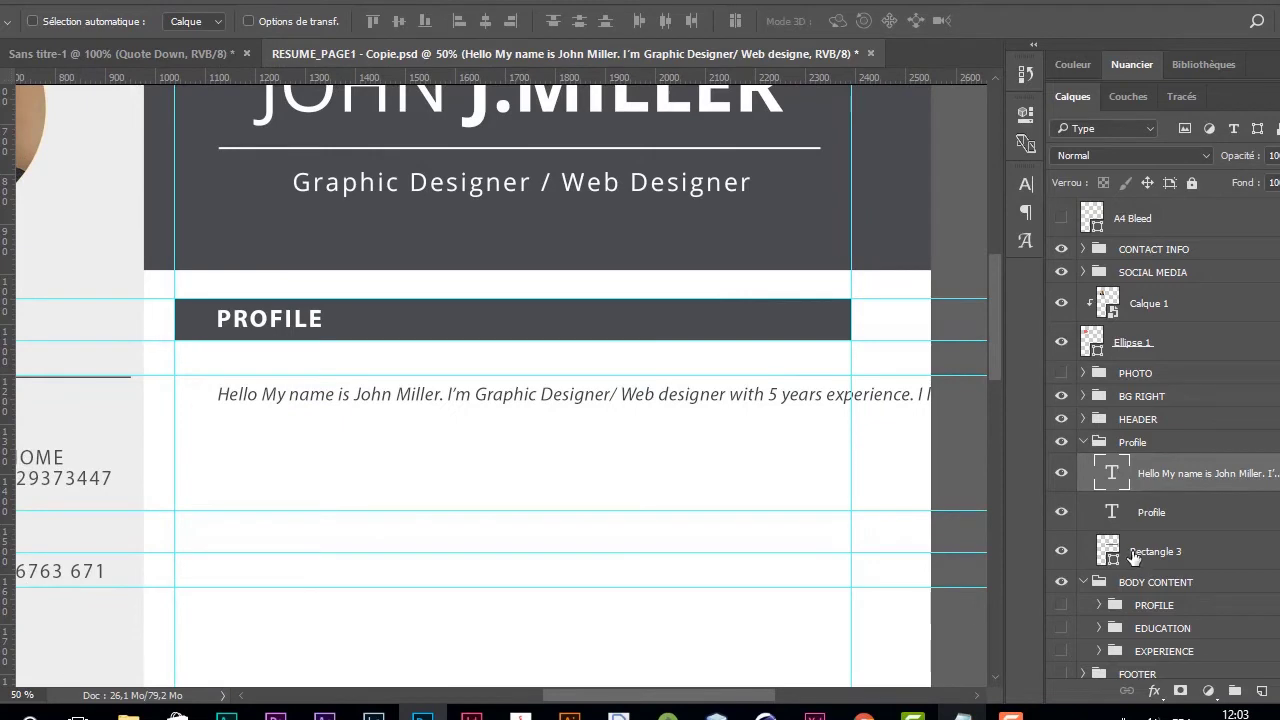
pyautogui.doubleClick(1104, 488)
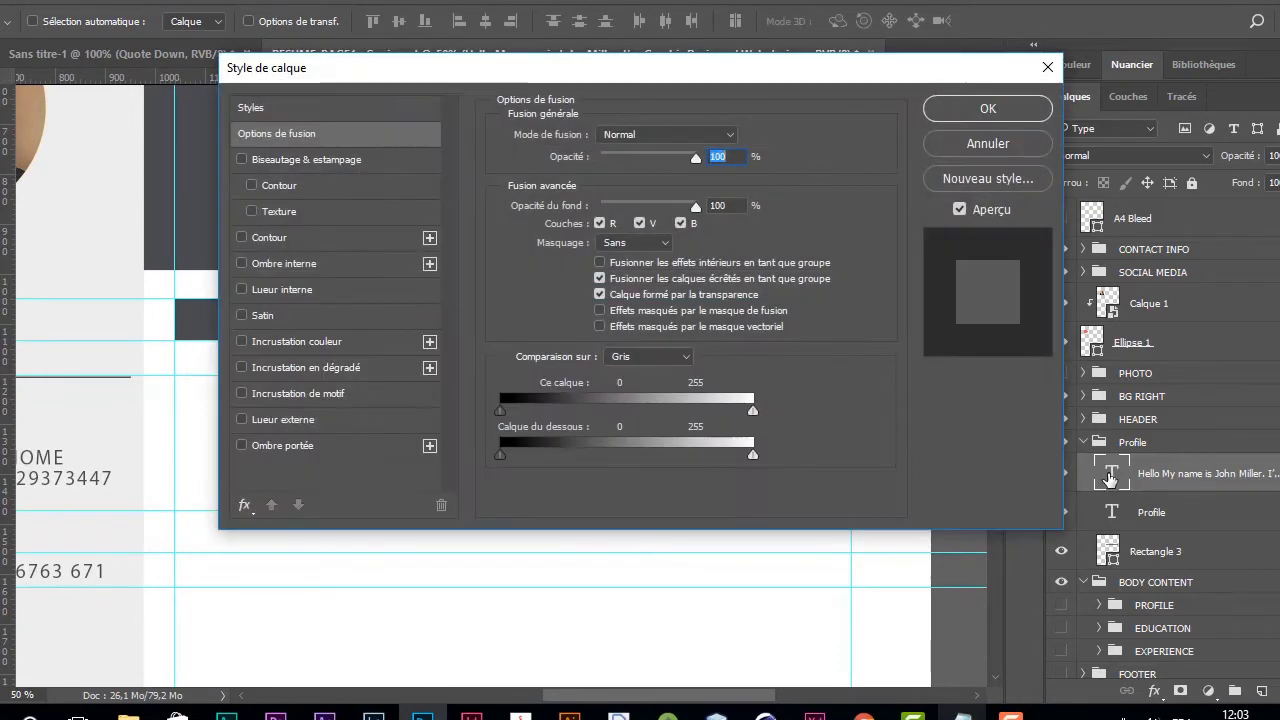
pyautogui.click(1022, 142)
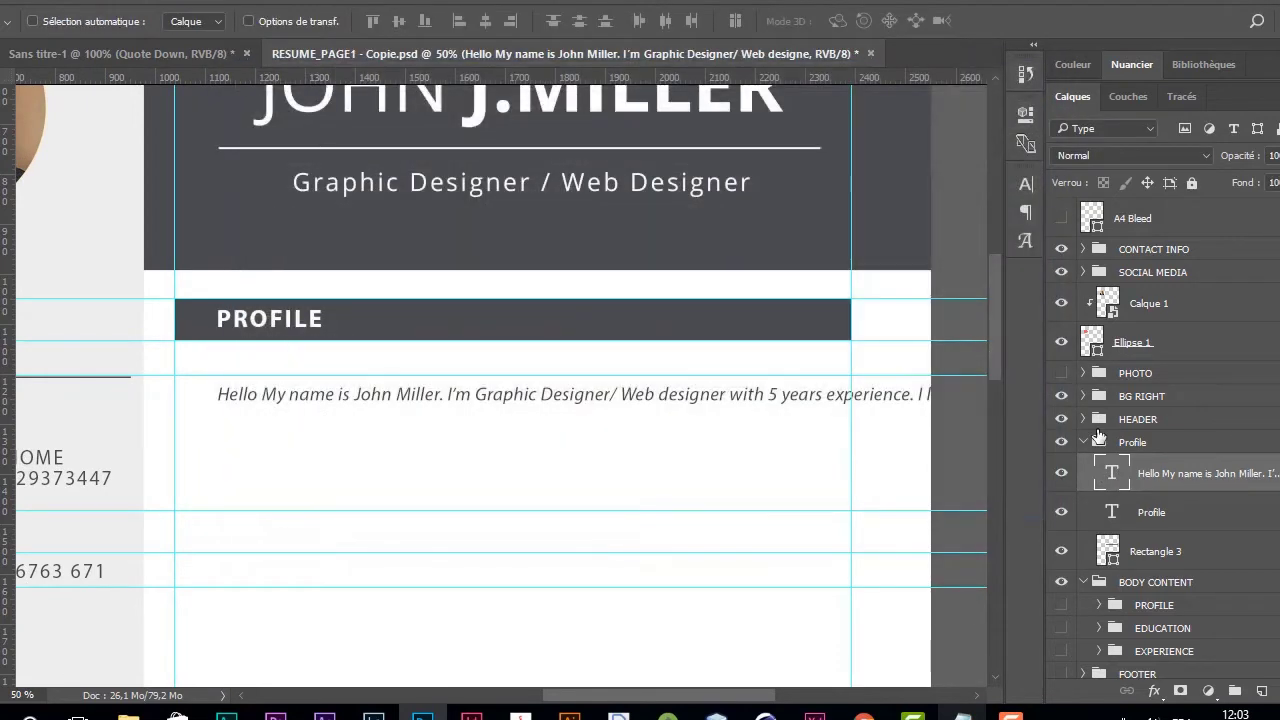
pyautogui.doubleClick(1120, 470)
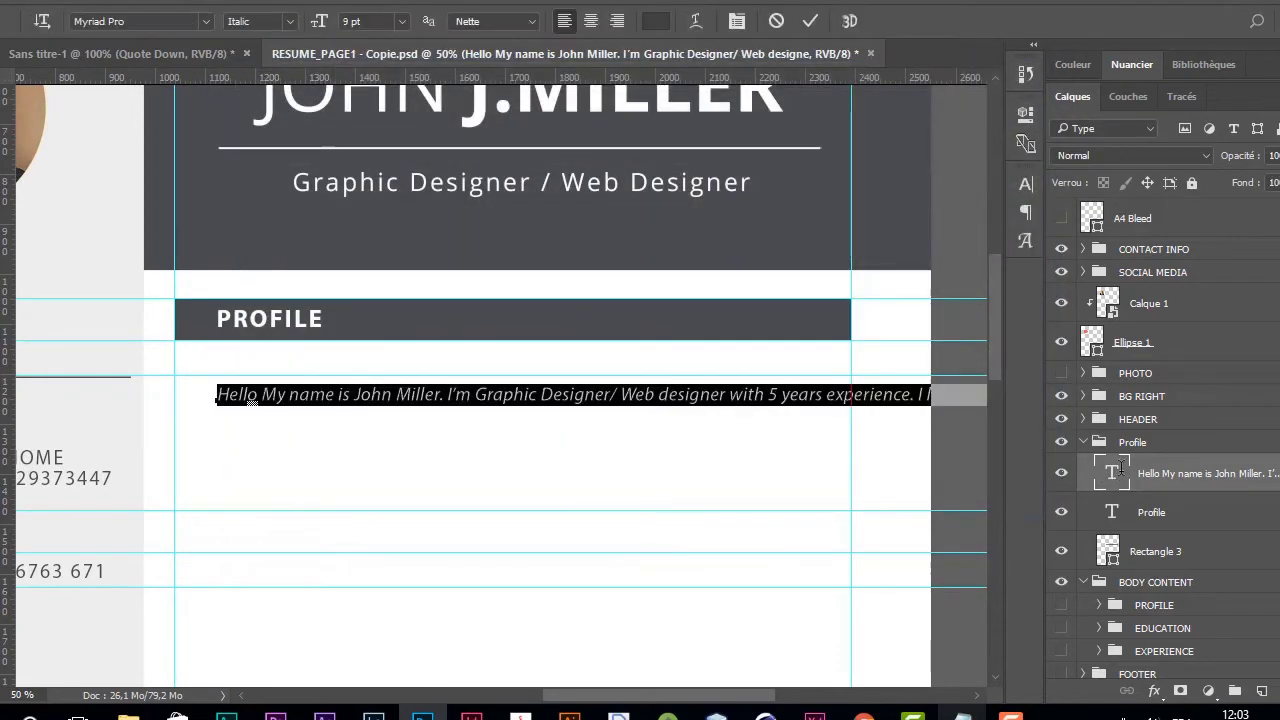
pyautogui.click(826, 394)
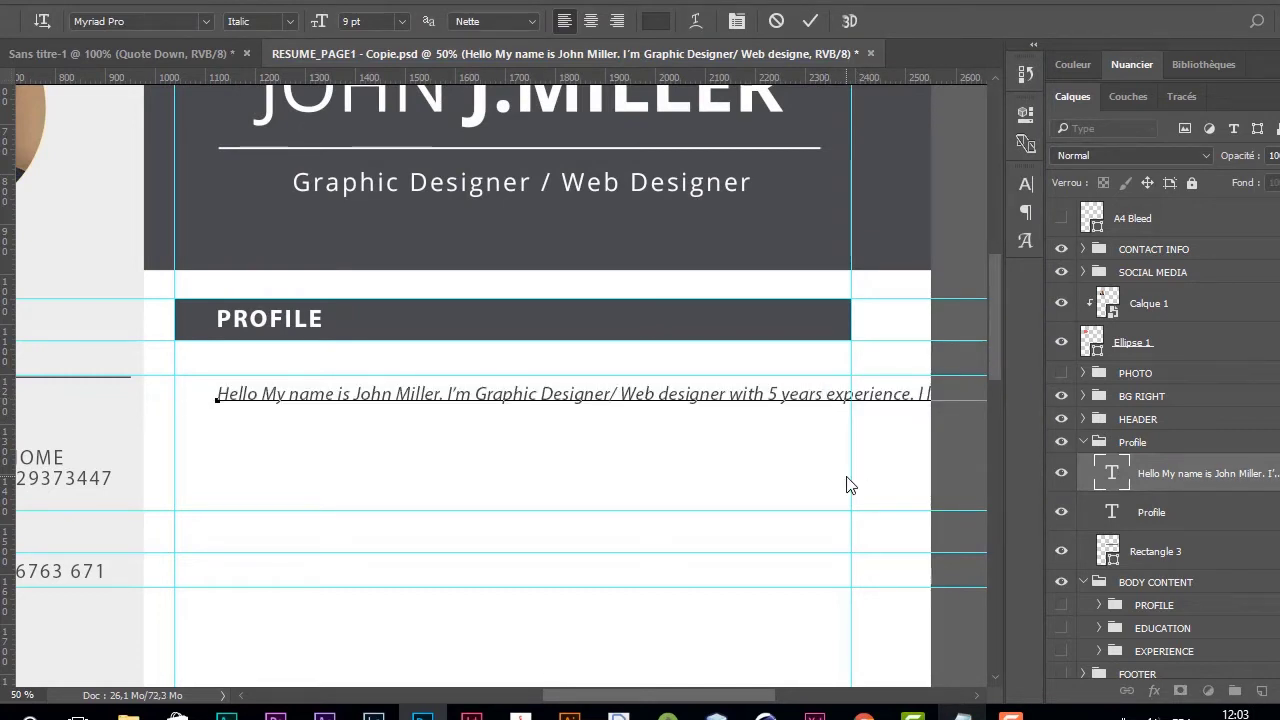
pyautogui.press('Return')
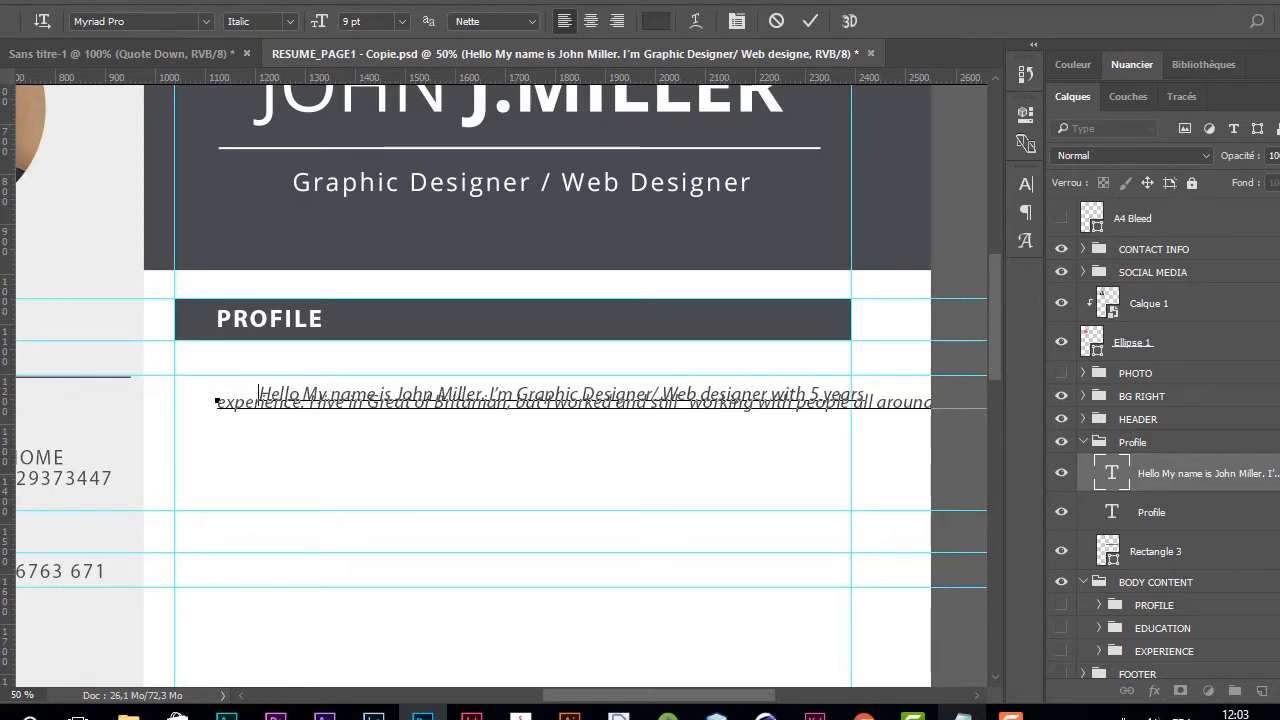
pyautogui.hotkey('ctrl', 'Return')
# Step: Nudge the two-line introduction text left, towards the vertical guide at the Profile bar's left edge
pyautogui.hotkey('shift', 'Left')
pyautogui.hotkey('shift', 'Left')
pyautogui.hotkey('shift', 'Left')
pyautogui.hotkey('shift', 'Left')
pyautogui.hotkey('shift', 'Left')
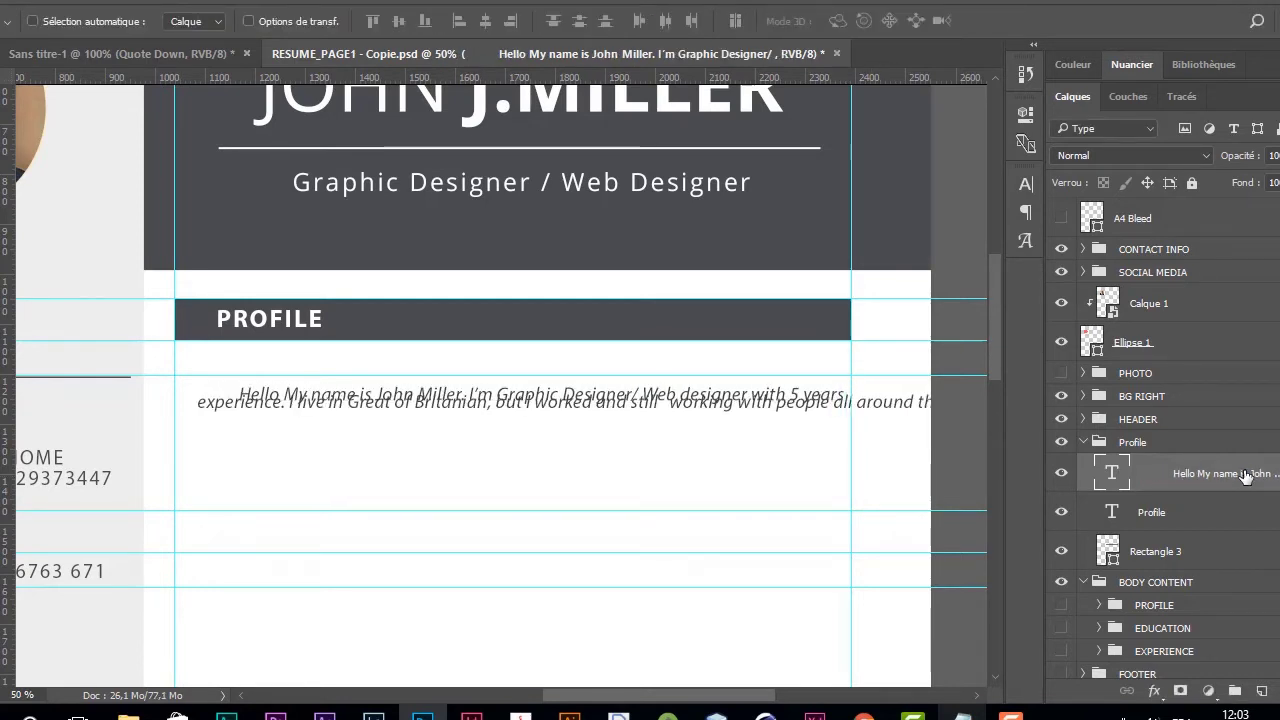
pyautogui.press('Left')
pyautogui.press('Left')
pyautogui.press('Left')
pyautogui.press('Left')
pyautogui.press('Left')
pyautogui.press('Left')
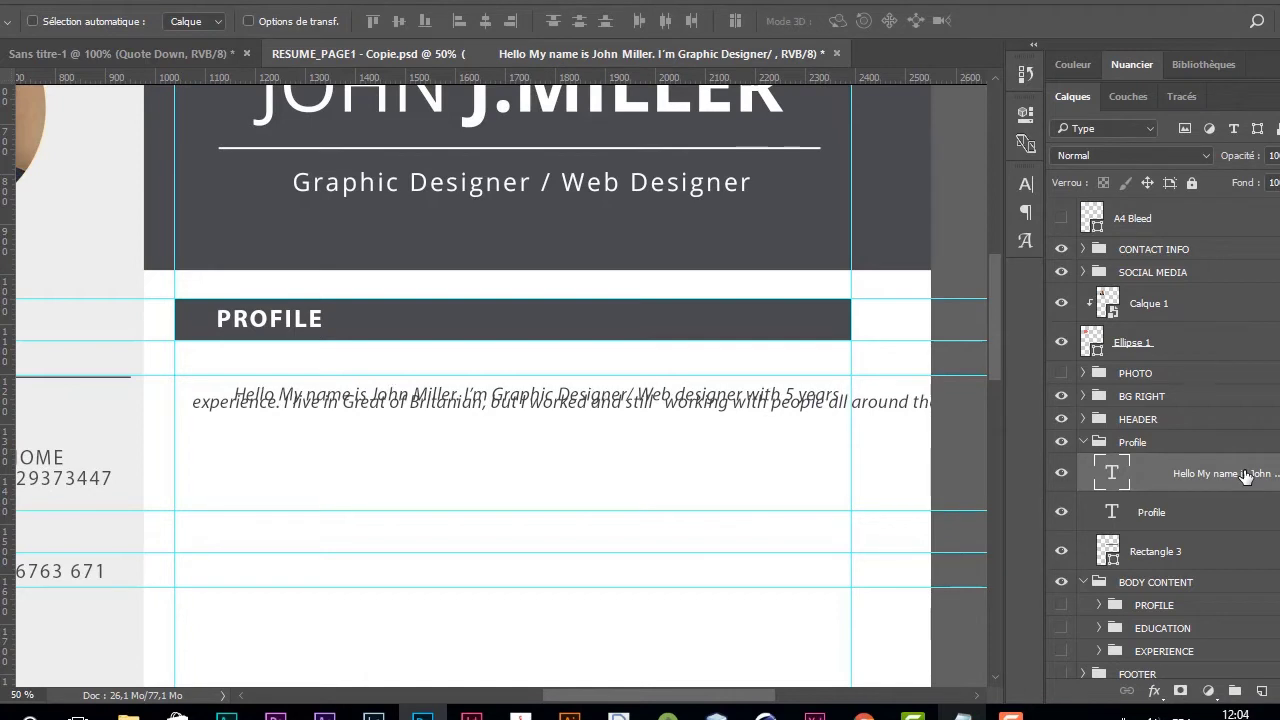
# Step: Nudge the two-line introduction text right, keeping it just inside the vertical guide at the Profile bar's left edge
pyautogui.press('Right')
pyautogui.press('Right')
pyautogui.press('Right')
pyautogui.press('Right')
pyautogui.press('Right')
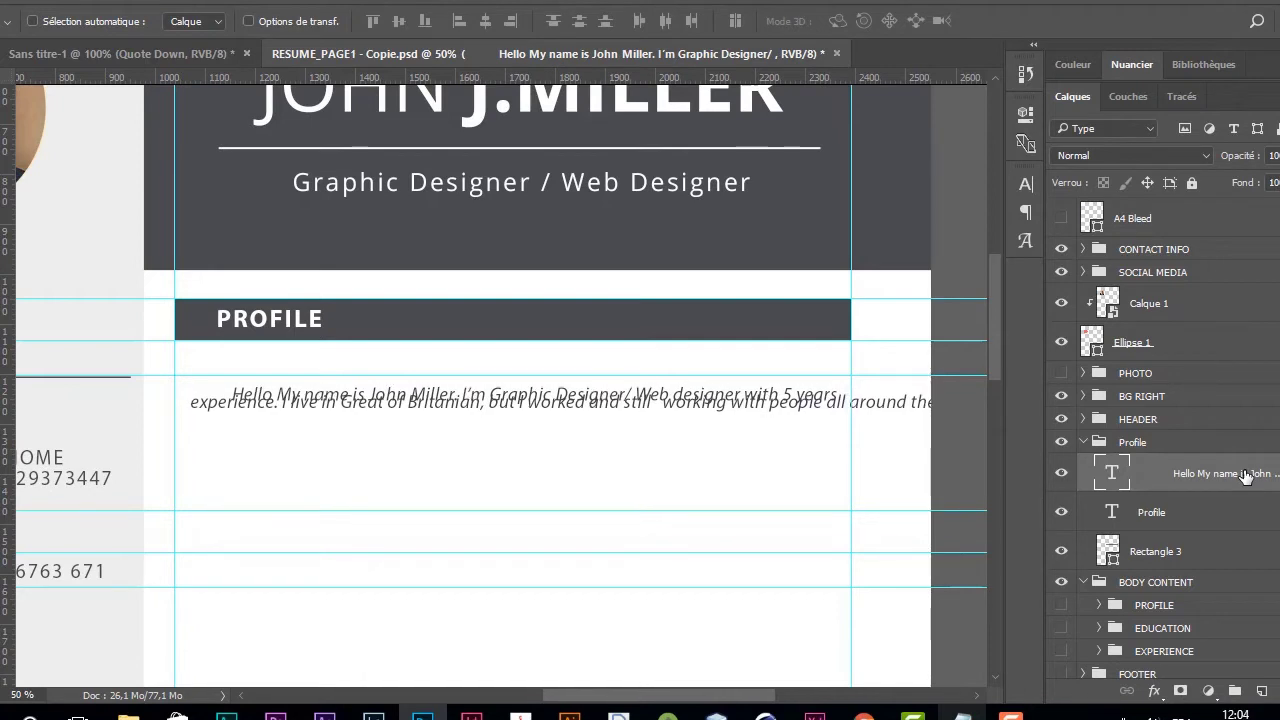
# Step: Set the leading of the introduction text to 8,77 pt and commit
pyautogui.doubleClick(1111, 472)
pyautogui.click(1026, 183)
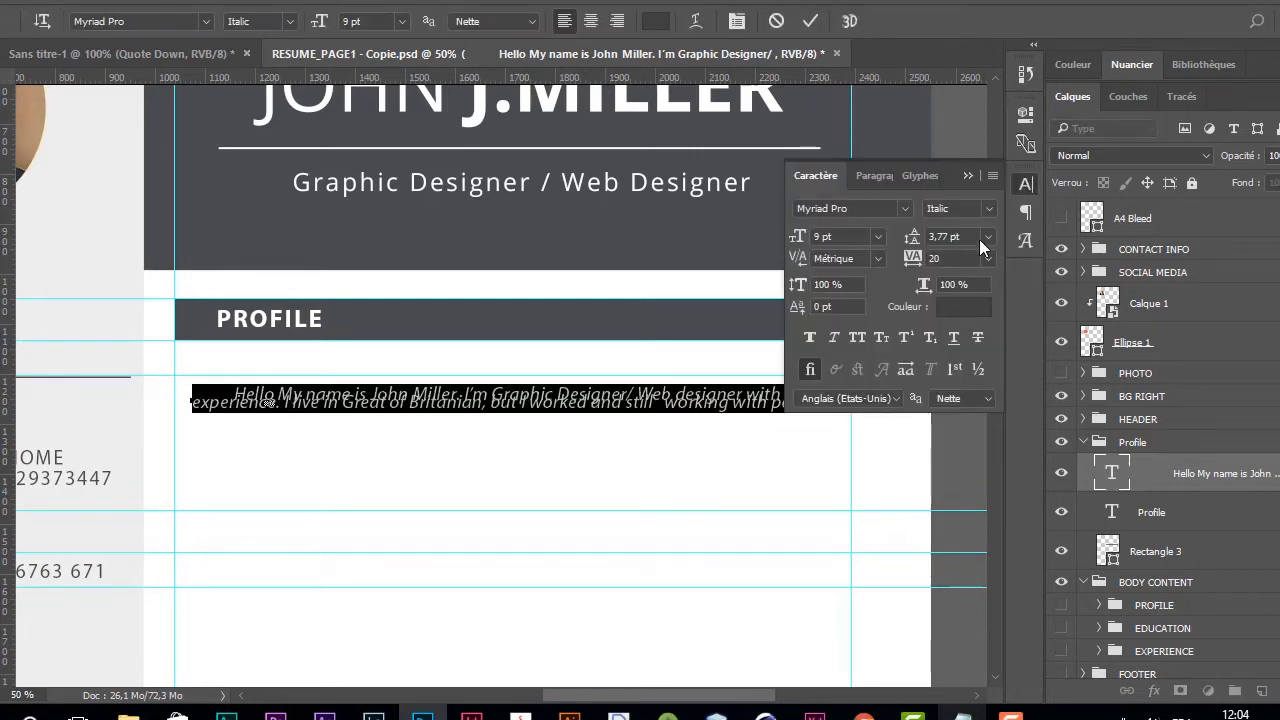
pyautogui.press('Up')
pyautogui.press('Up')
pyautogui.press('Up')
pyautogui.press('Up')
pyautogui.press('Up')
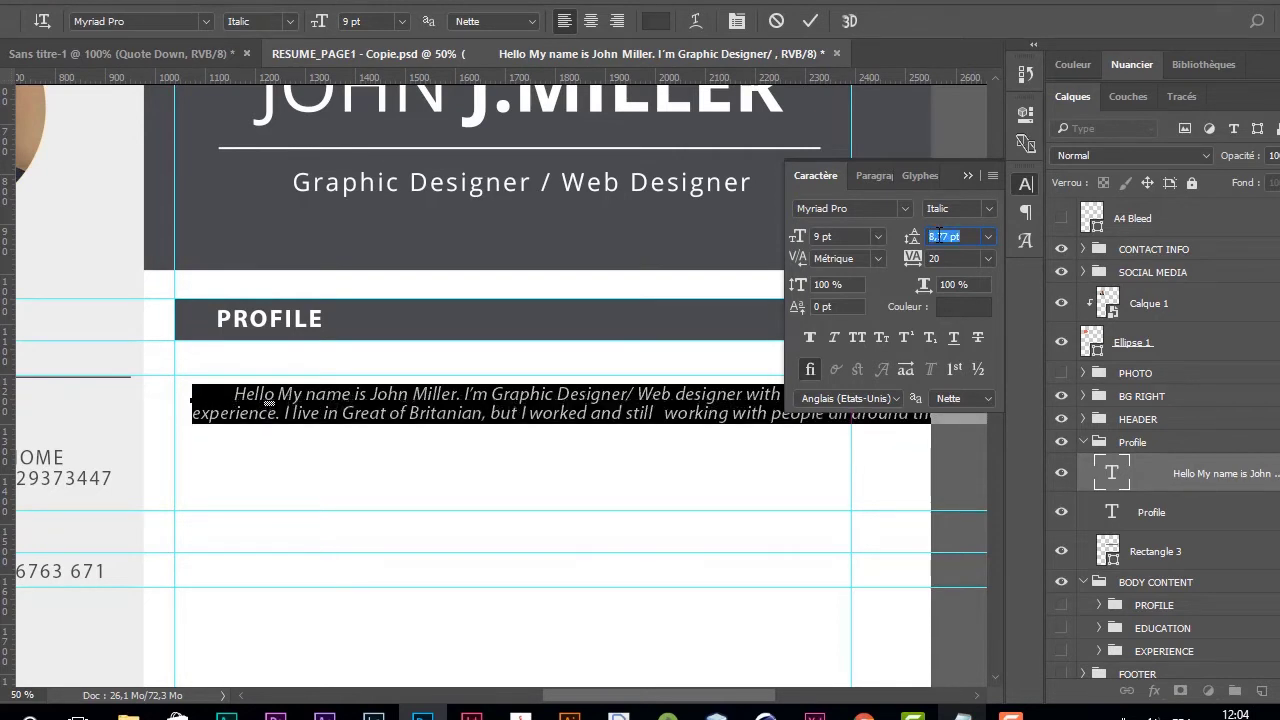
pyautogui.hotkey('ctrl', 'Return')
pyautogui.click(1026, 183)
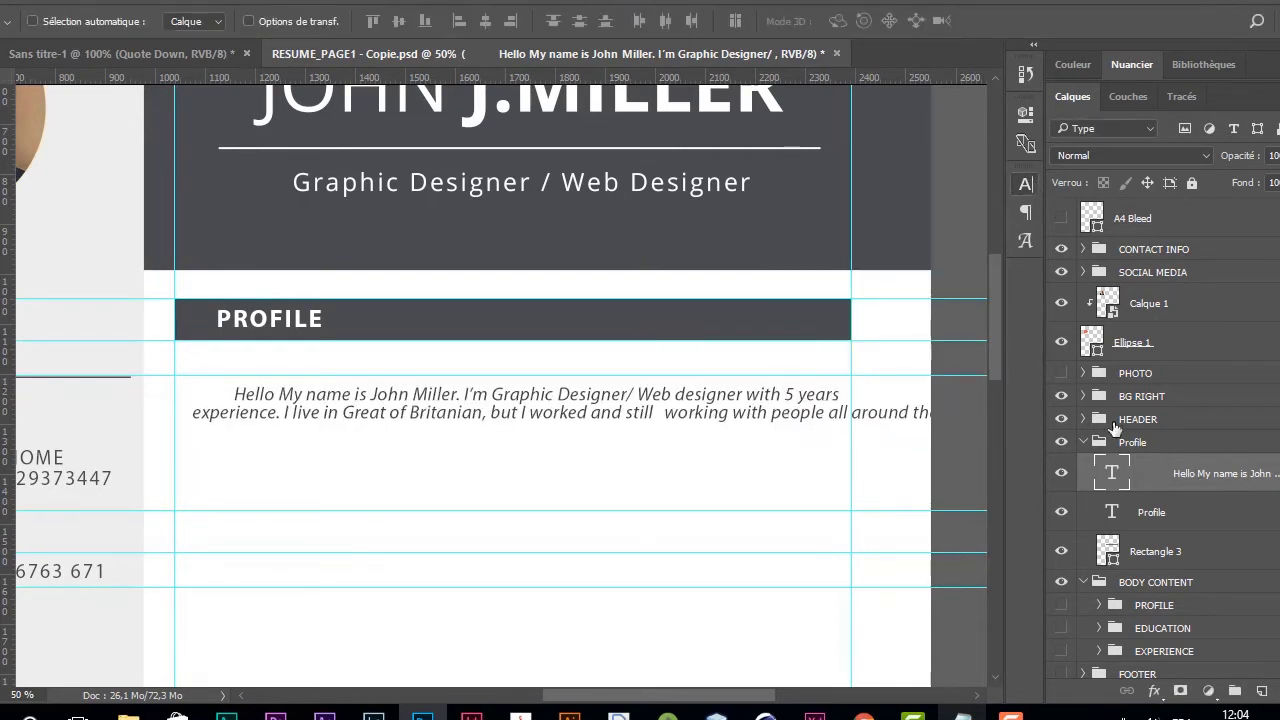
# Step: Set the leading of the whole introduction text to 10,77 pt
pyautogui.doubleClick(1113, 474)
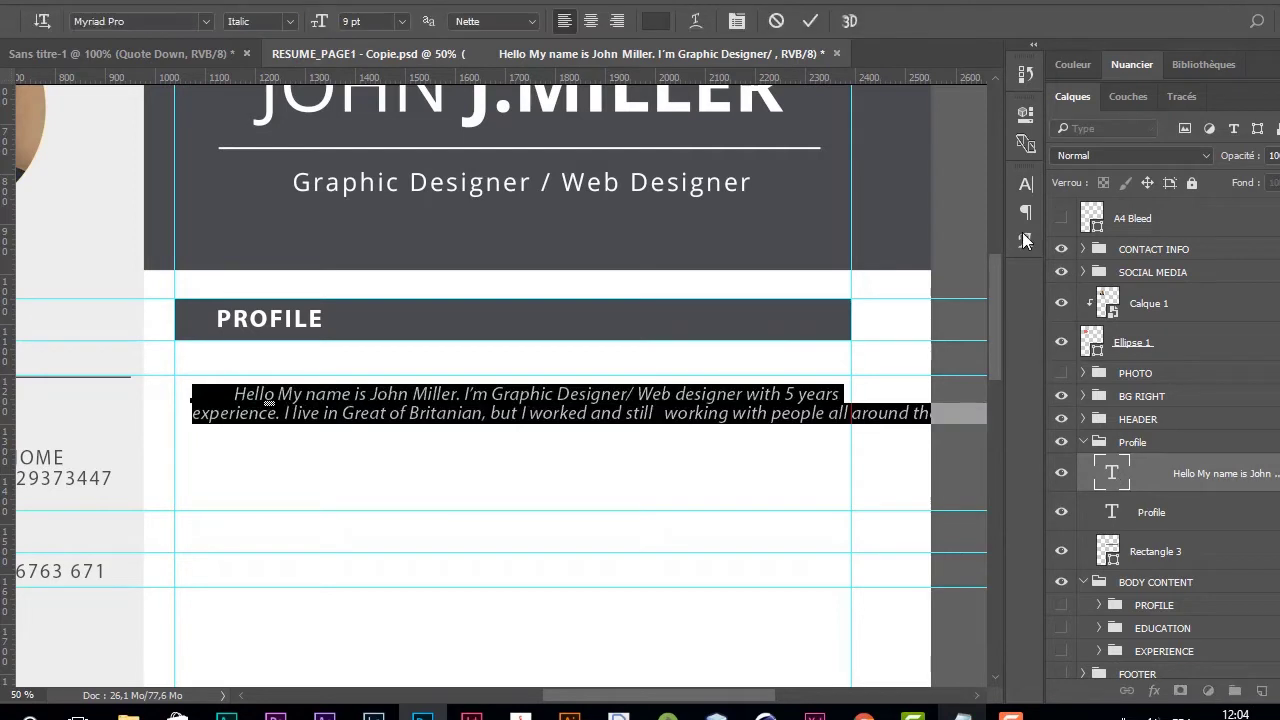
pyautogui.click(1024, 184)
pyautogui.click(945, 236)
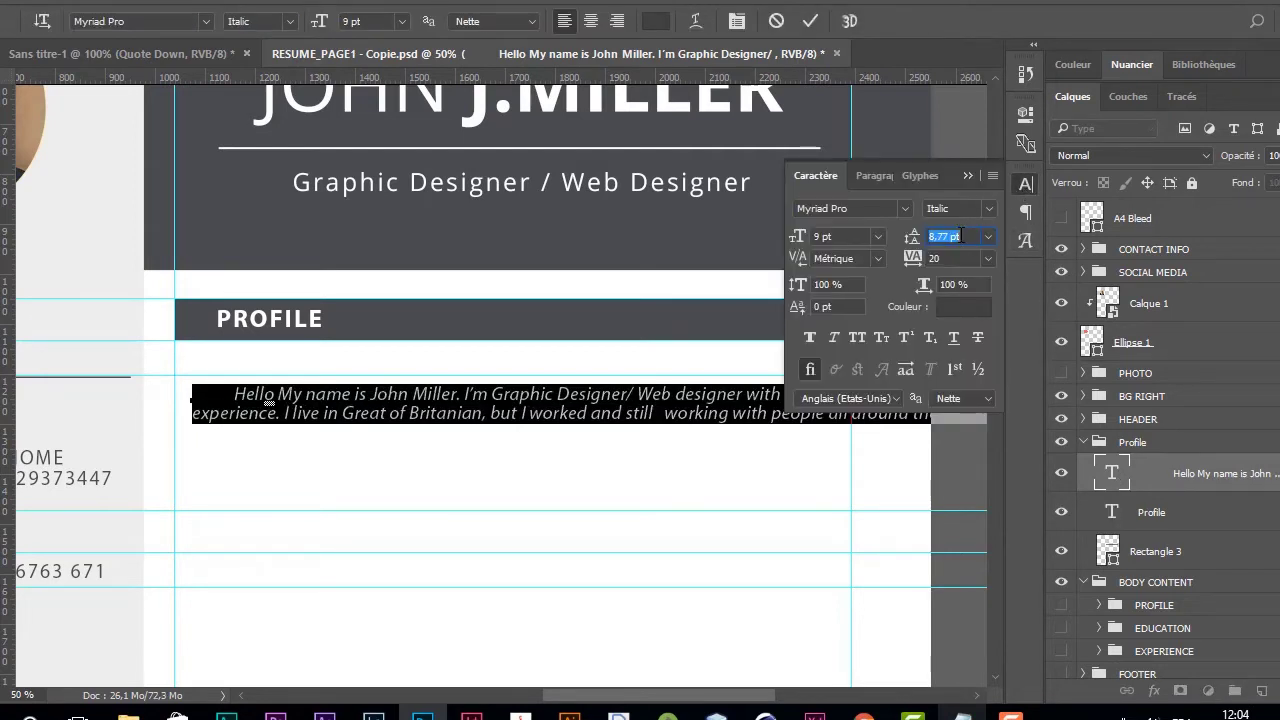
pyautogui.write('10,77')
pyautogui.press('Return')
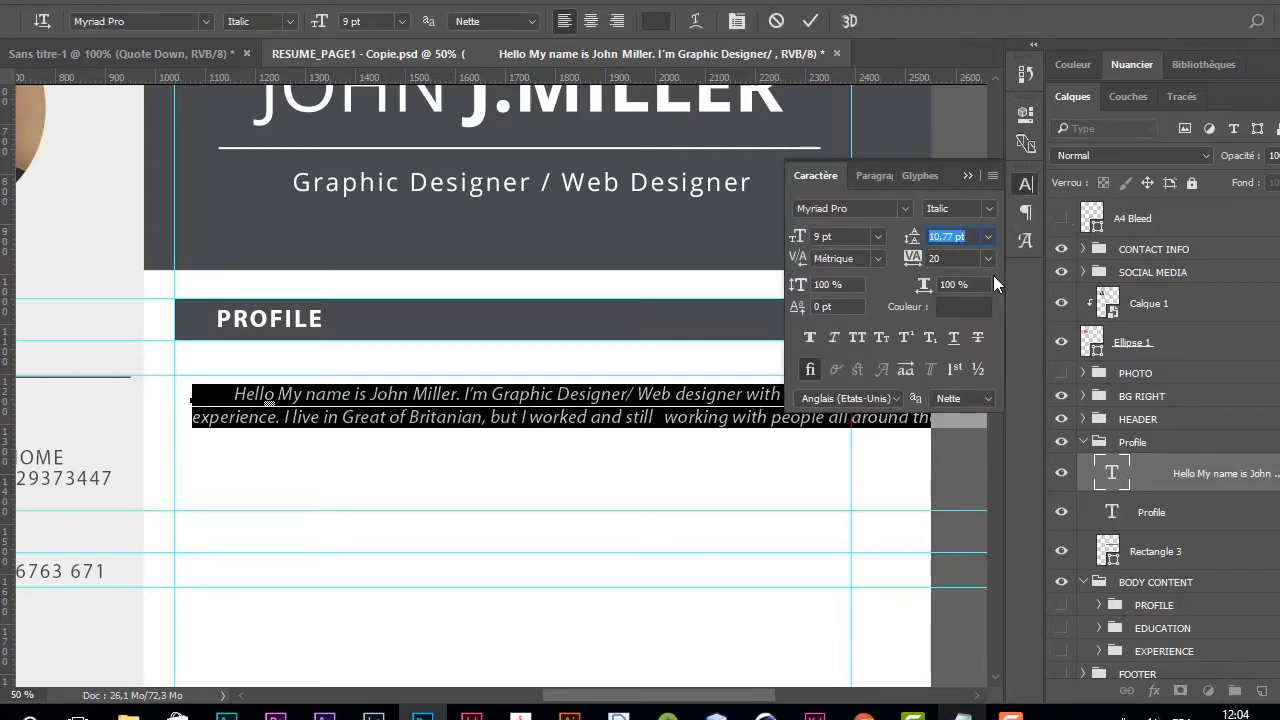
pyautogui.click(1026, 185)
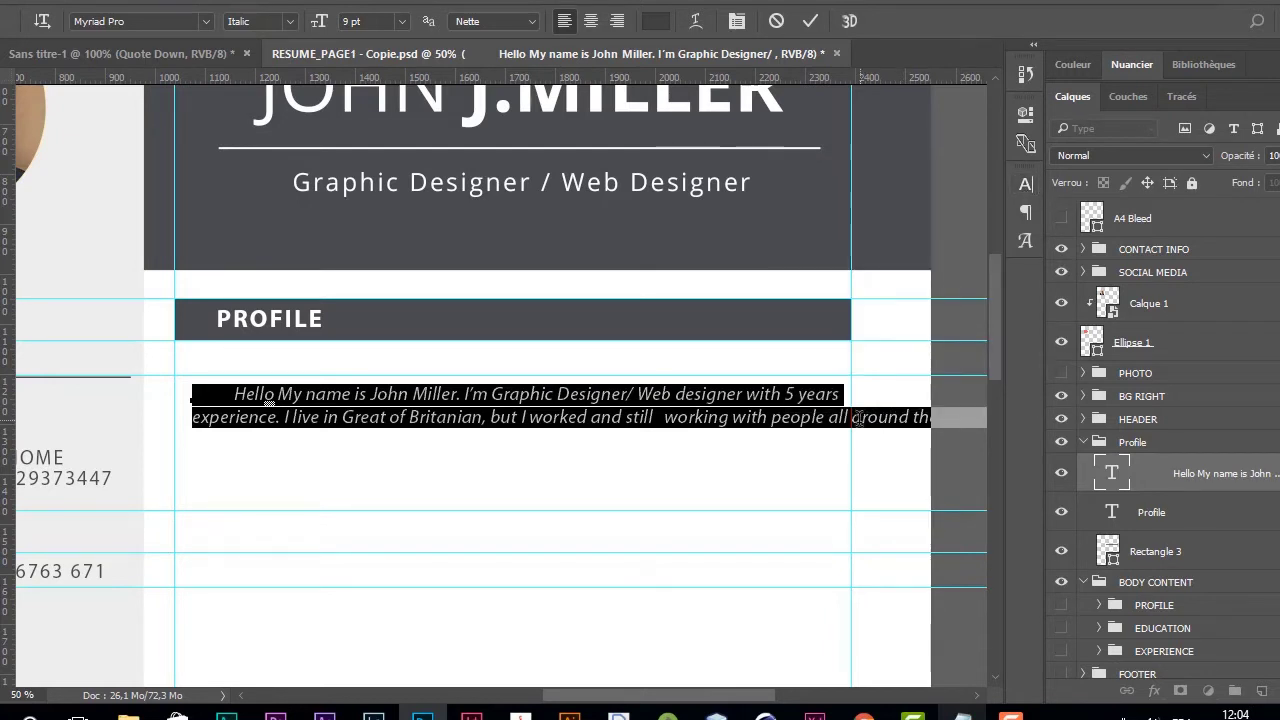
# Step: Break the introduction text into four lines, with new breaks before "around" and "my experience", and commit
pyautogui.click(268, 397)
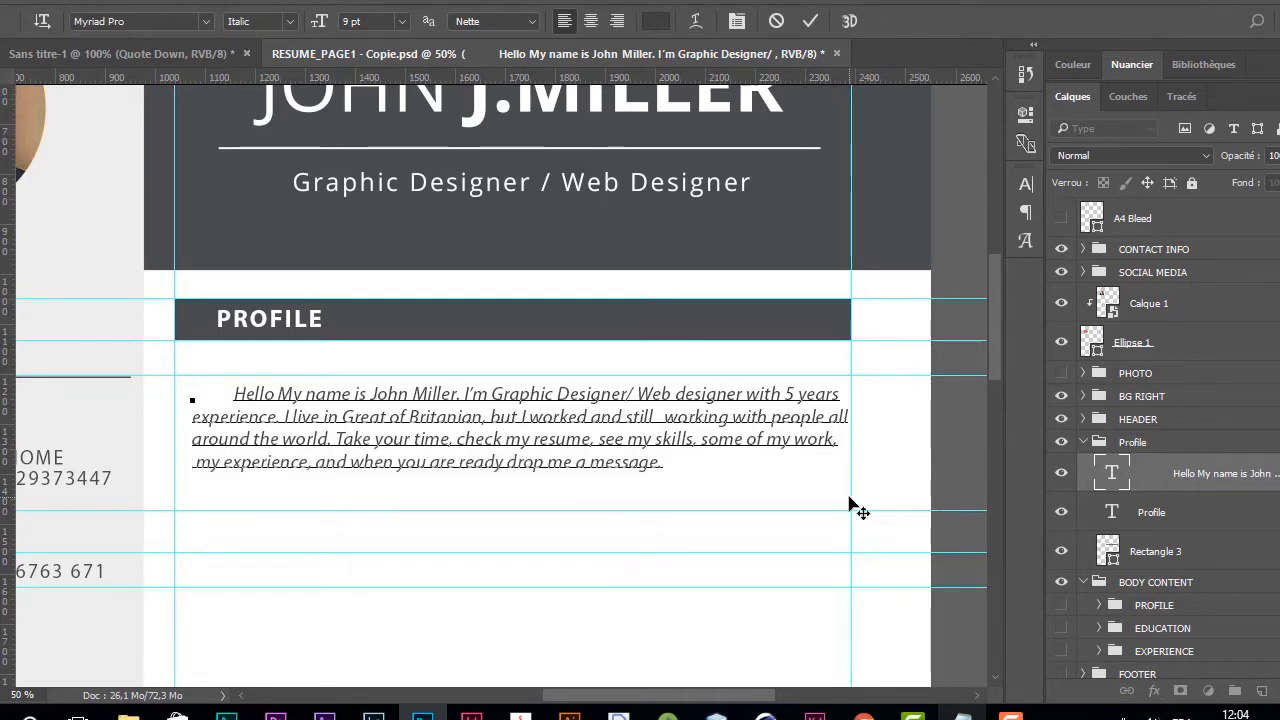
pyautogui.hotkey('ctrl', 'Return')
pyautogui.press('v')
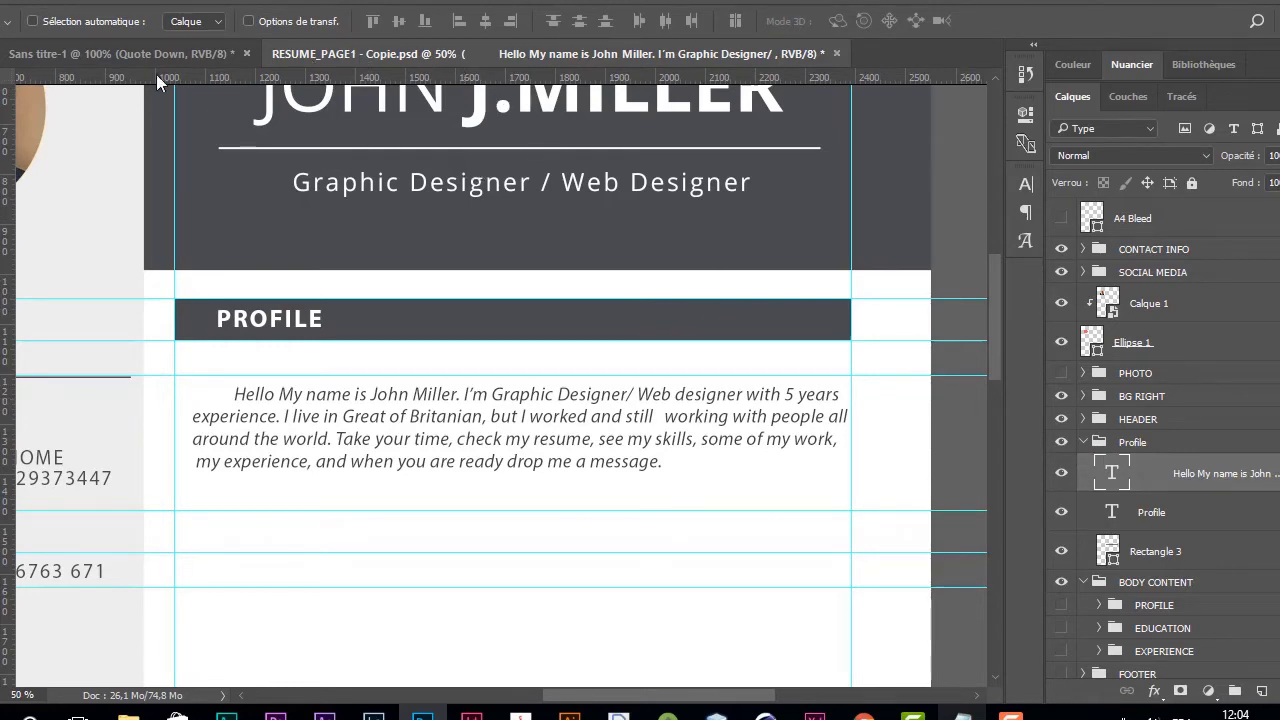
# Step: Float the quote marks document and copy its opening quote mark into the resume, in front of "Hello" and flush with the paragraph's left edge
pyautogui.moveTo(152, 55); pyautogui.dragTo(99, 462)
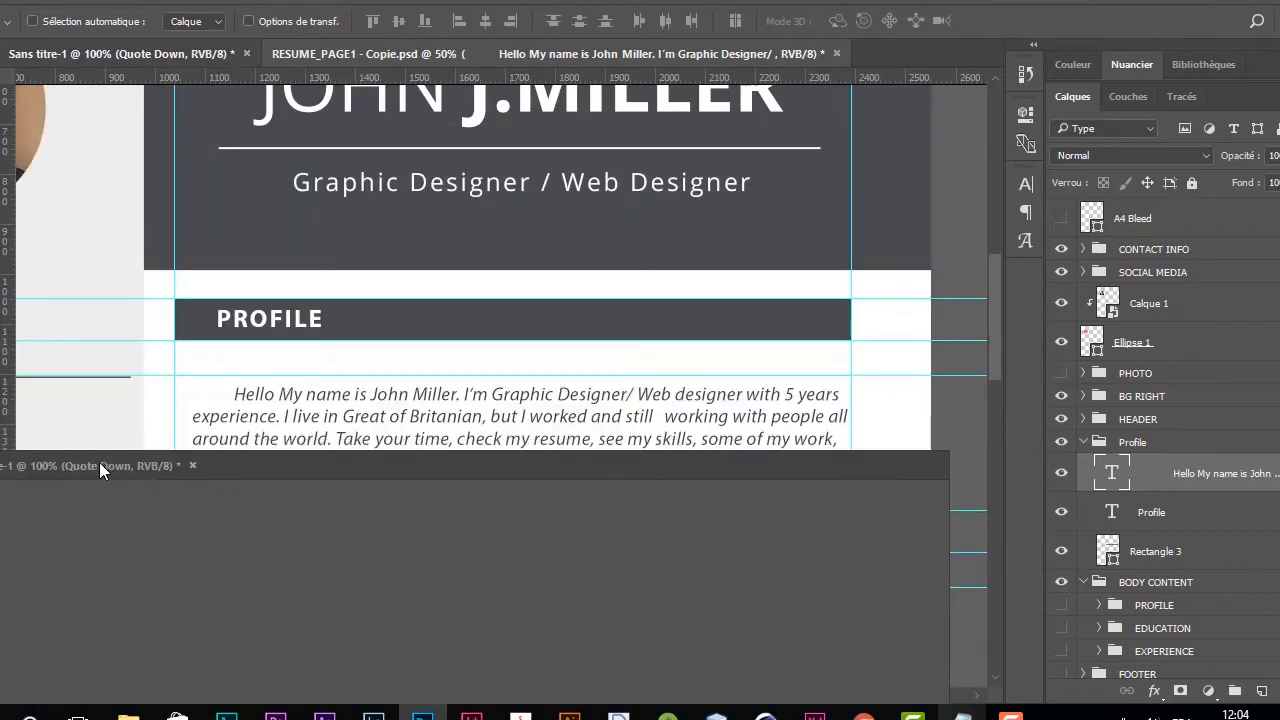
pyautogui.moveTo(1094, 258); pyautogui.dragTo(225, 401)
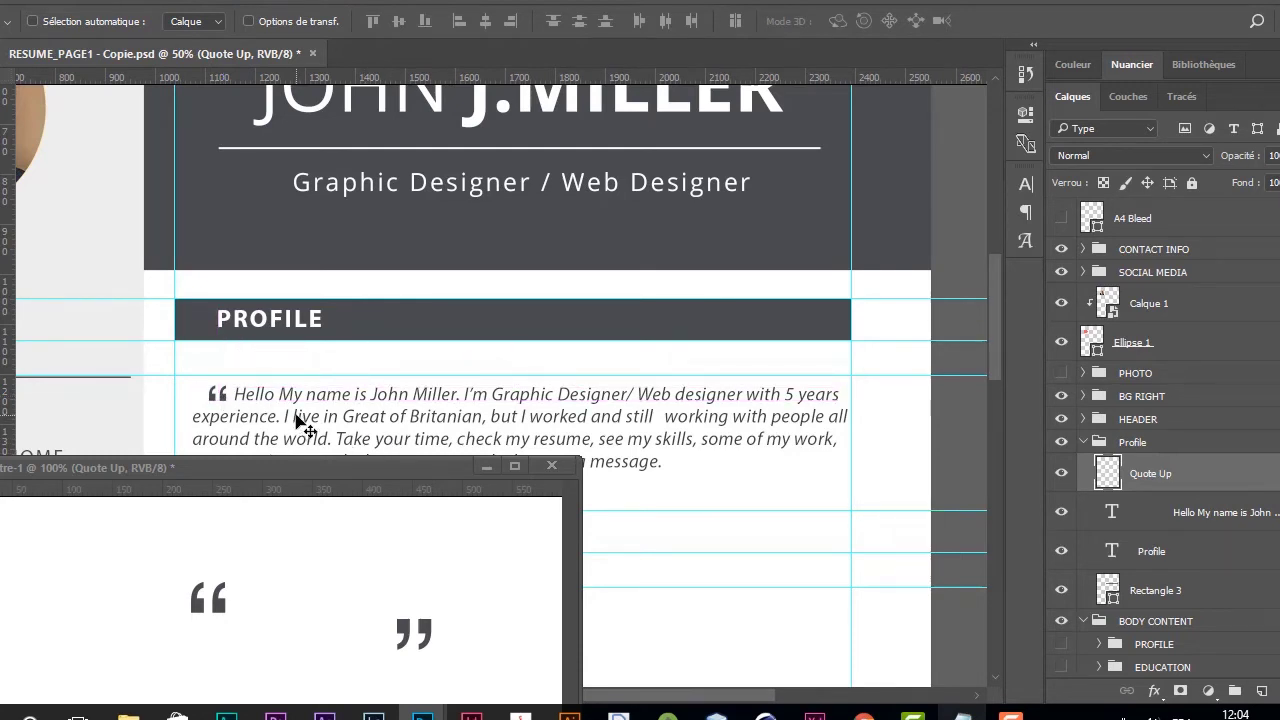
pyautogui.hotkey('shift', 'Left')
pyautogui.hotkey('shift', 'Left')
pyautogui.hotkey('shift', 'Left')
# Step: Copy the closing quote mark into the resume after "message." and collapse the Profile layer group
pyautogui.click(418, 469)
pyautogui.moveTo(1226, 236); pyautogui.dragTo(692, 468)
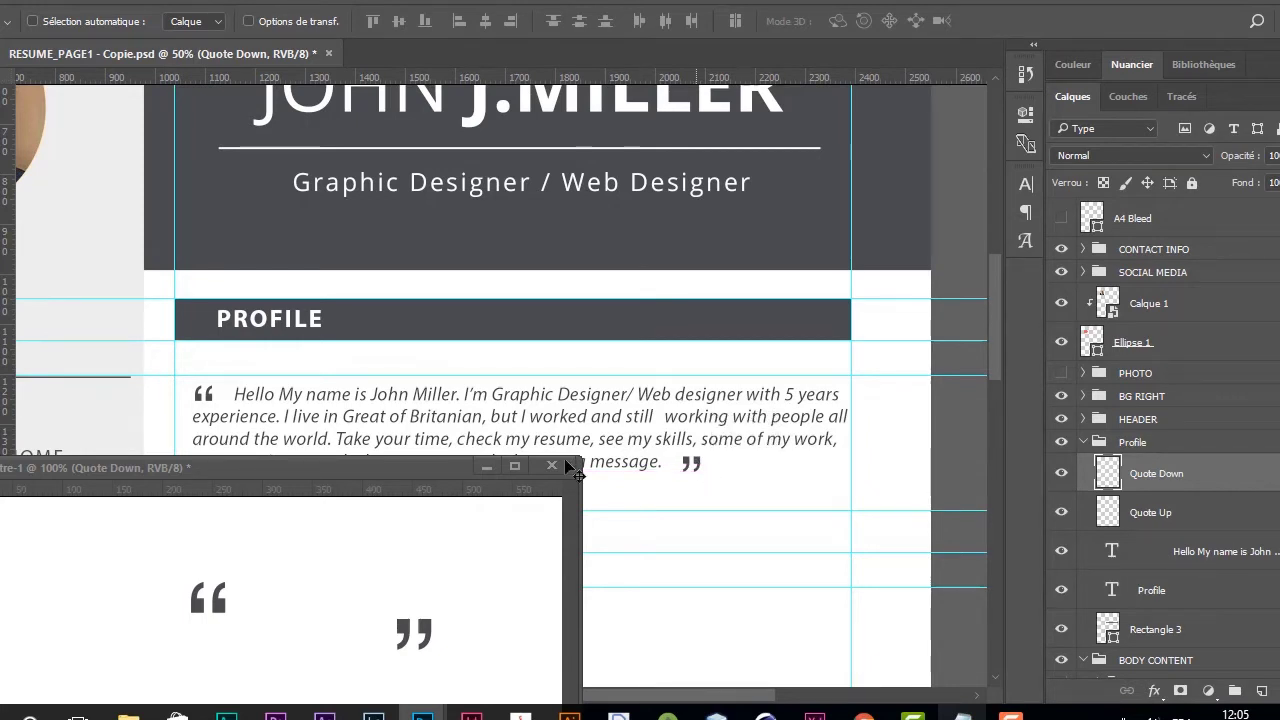
pyautogui.click(486, 466)
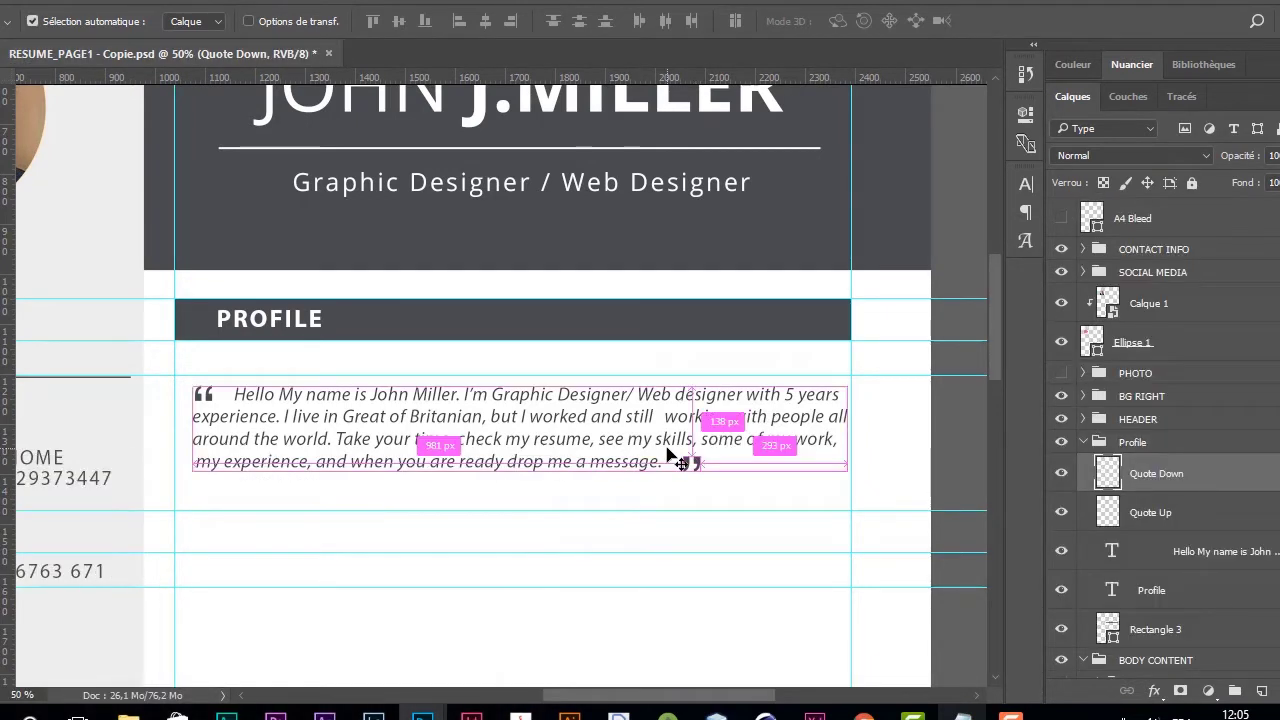
pyautogui.click(1085, 444)
pyautogui.click(1083, 442)
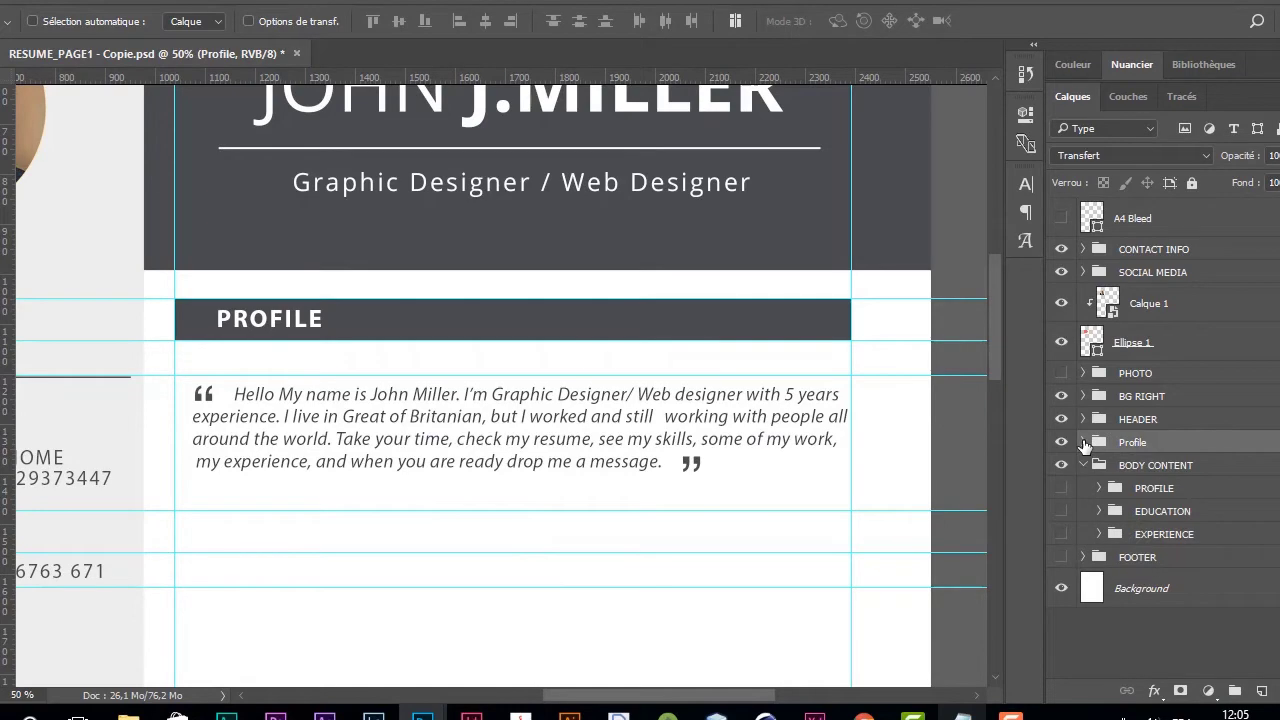
# Step: Examine the finished Profile section without guides, in the page as a whole and close up, and show the guides again
pyautogui.hotkey('ctrl', 'h')
pyautogui.press('z')
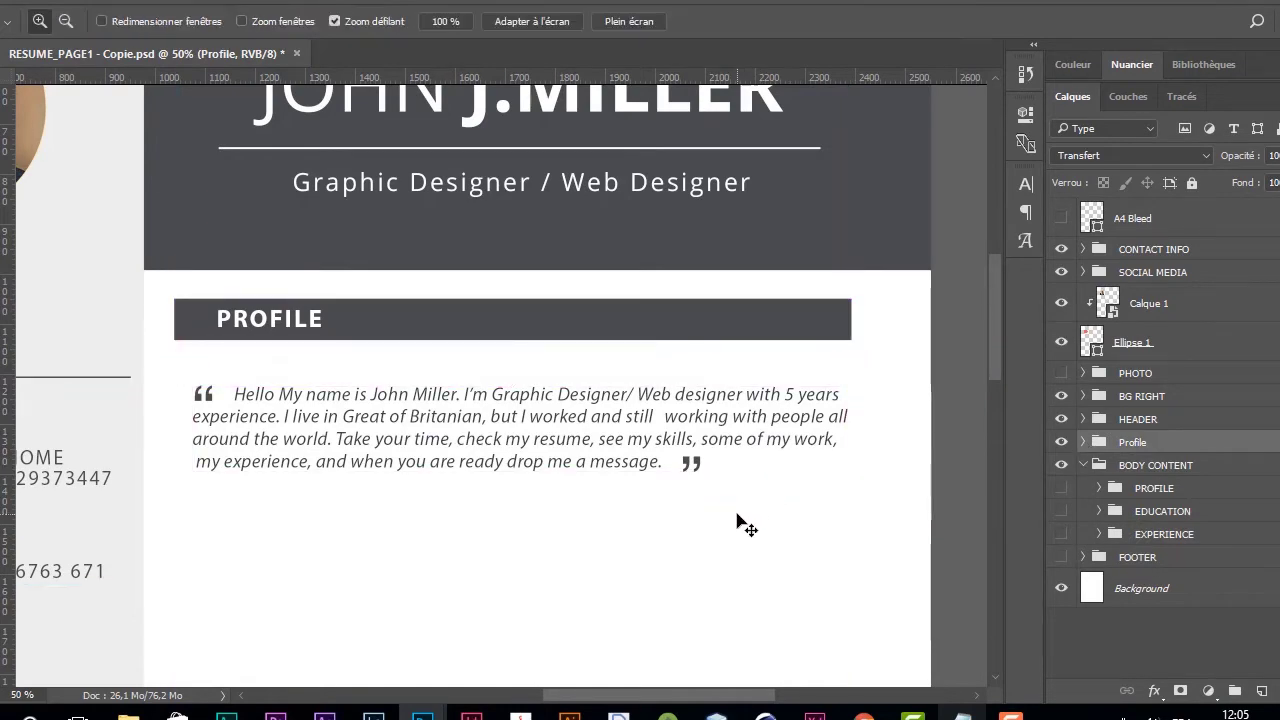
pyautogui.keyDown('alt'); pyautogui.click(578, 571); pyautogui.keyUp('alt')
pyautogui.keyDown('alt'); pyautogui.click(578, 571); pyautogui.keyUp('alt')
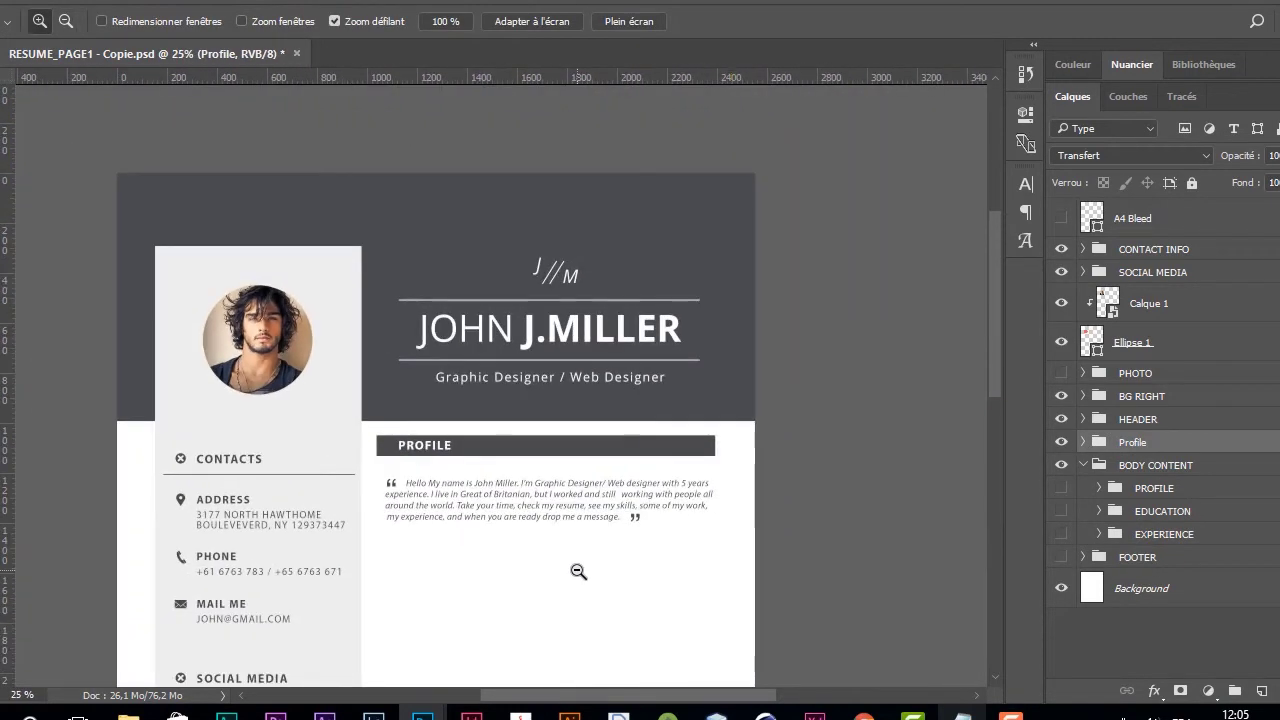
pyautogui.press('h')
pyautogui.moveTo(620, 574); pyautogui.dragTo(620, 474)
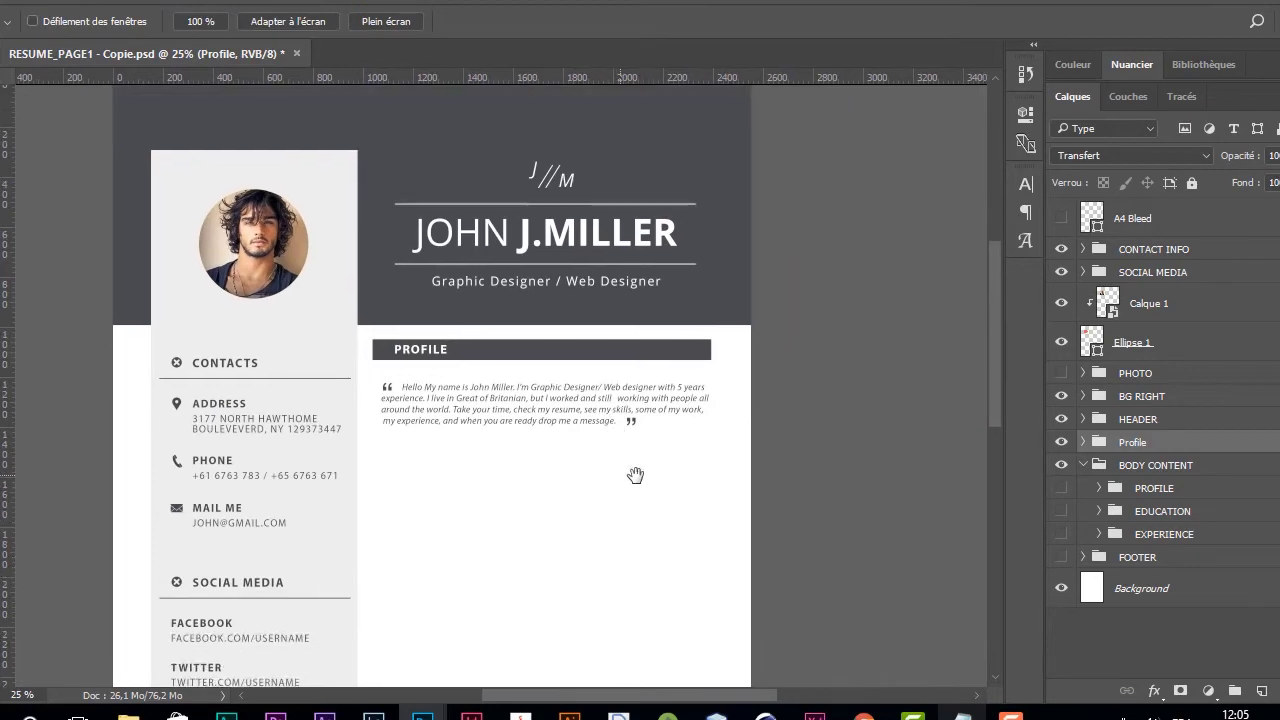
pyautogui.press('z')
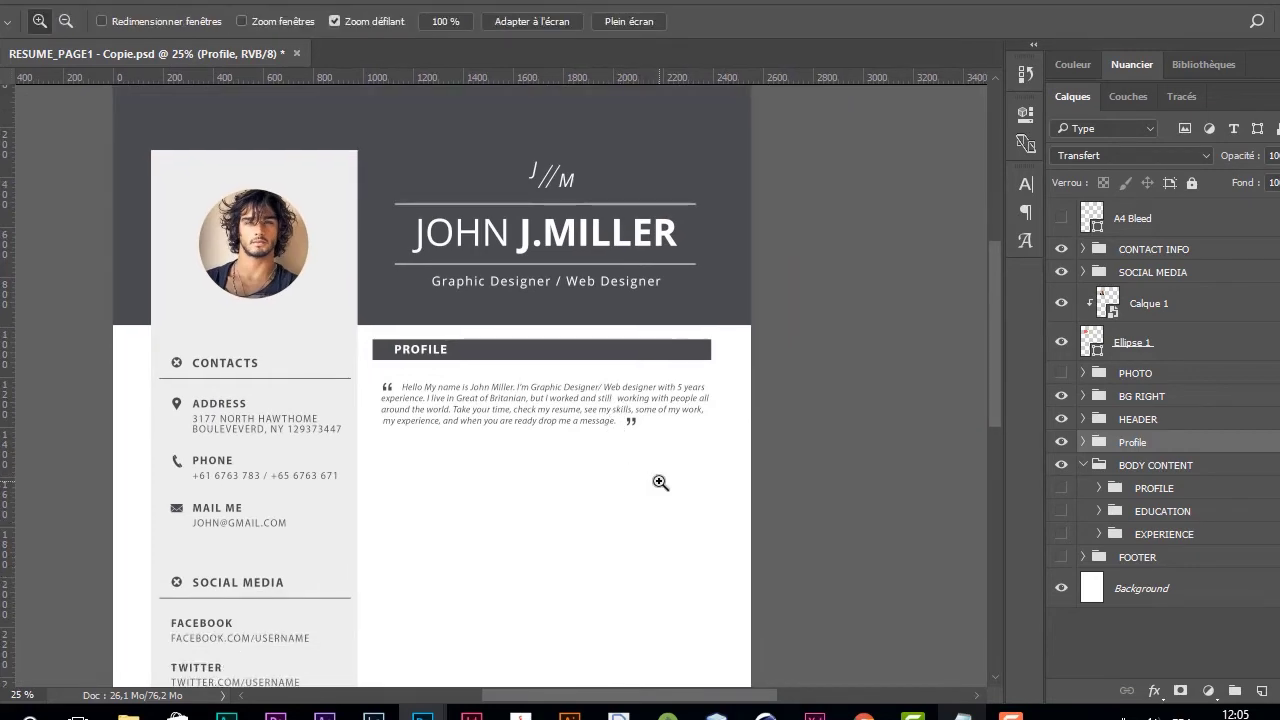
pyautogui.click(659, 481)
pyautogui.press('h')
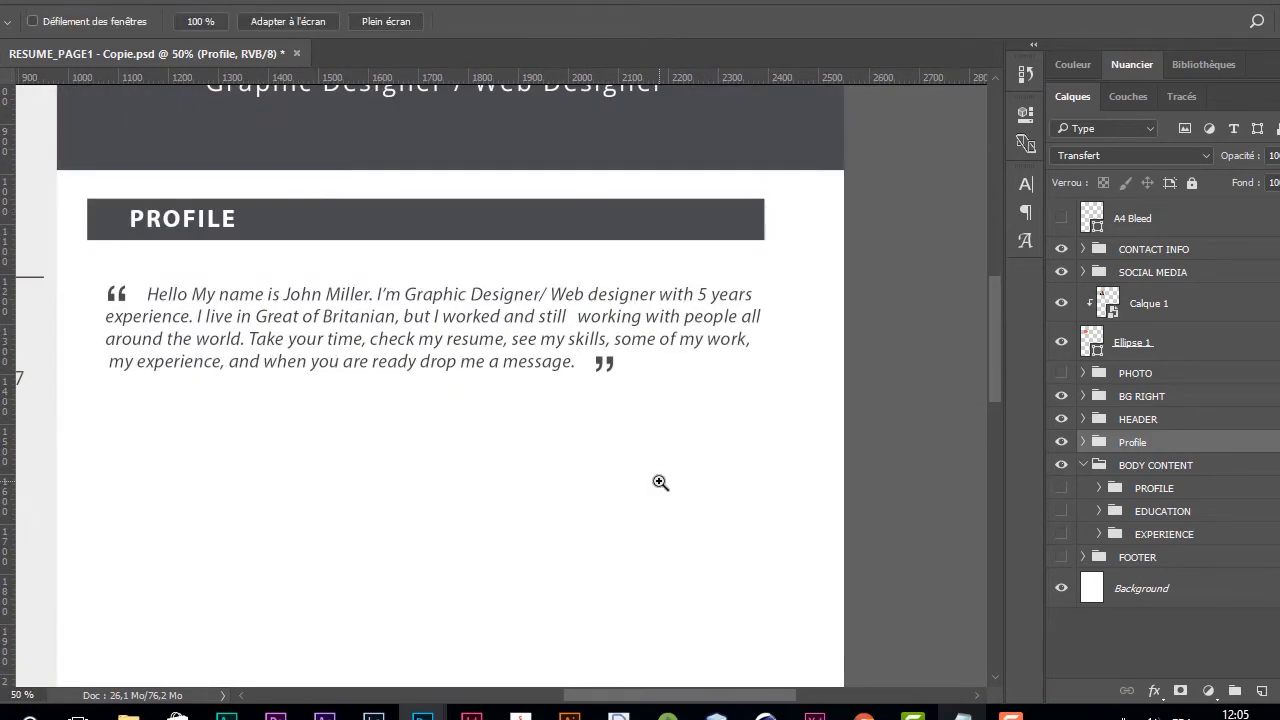
pyautogui.moveTo(655, 493); pyautogui.dragTo(720, 490)
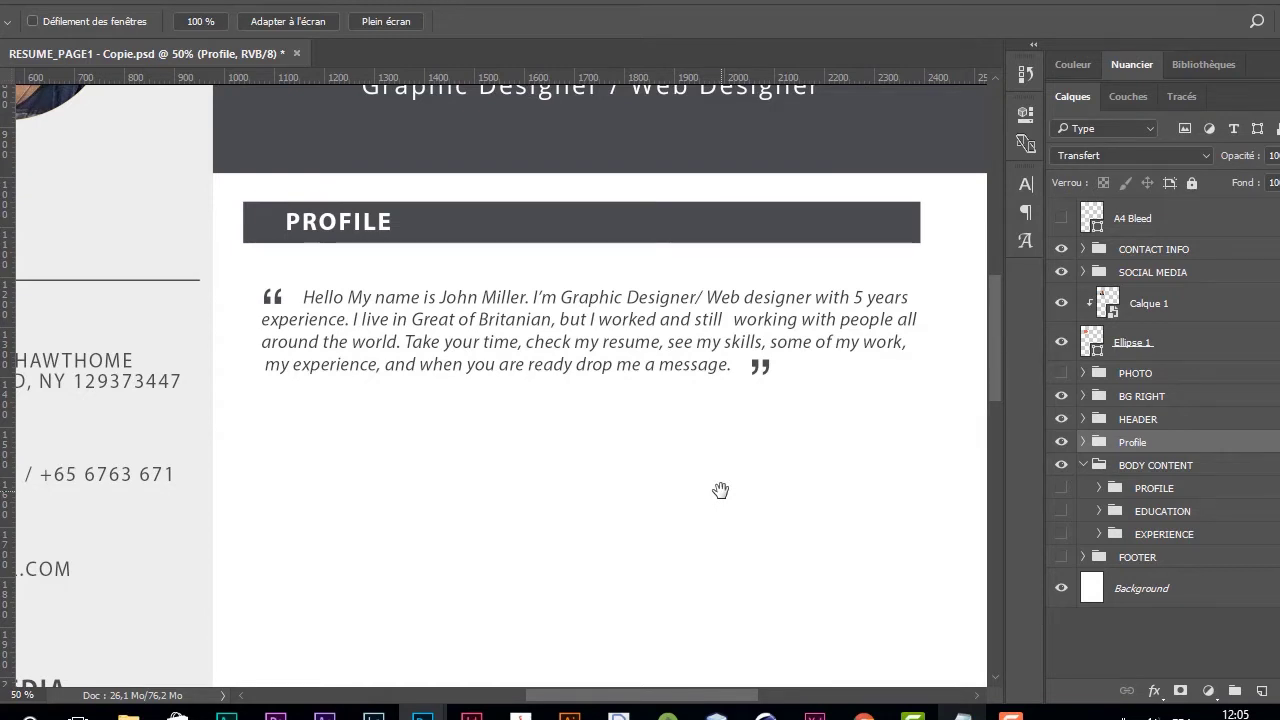
pyautogui.hotkey('ctrl', ';')
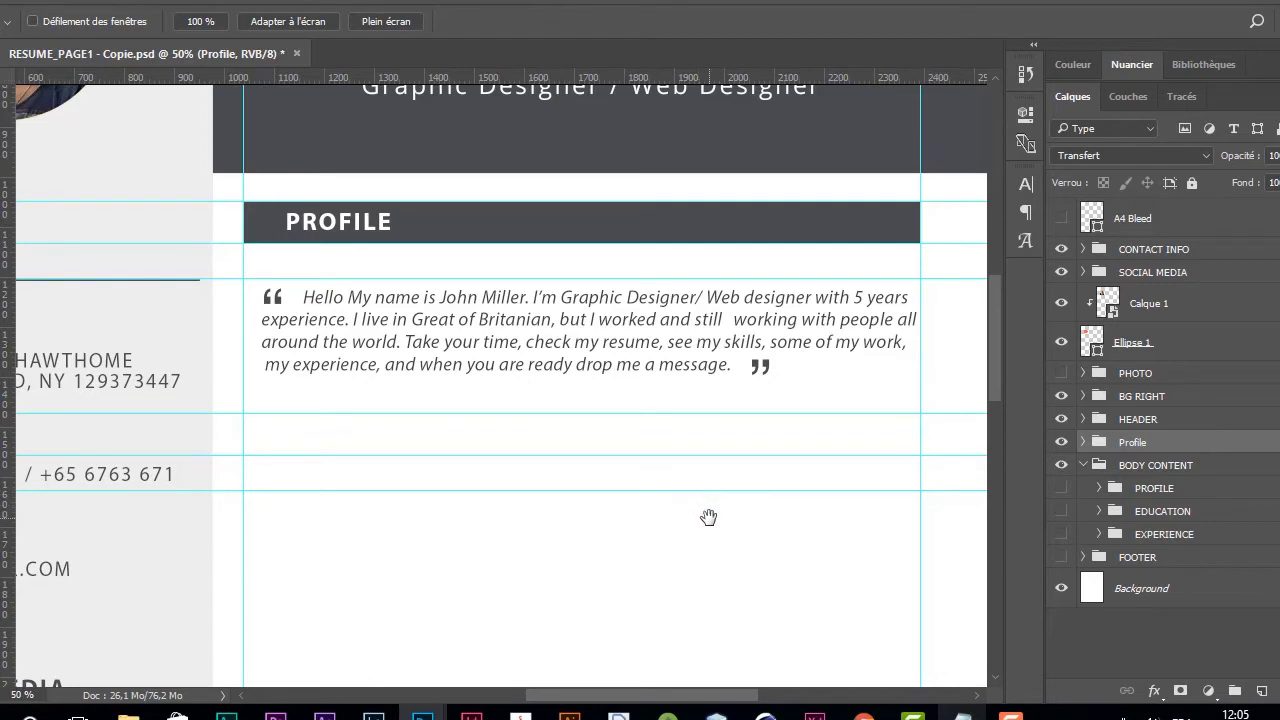
# Step: Duplicate the Profile layer group within the same document under the name "Education"
pyautogui.moveTo(826, 543); pyautogui.dragTo(820, 479)
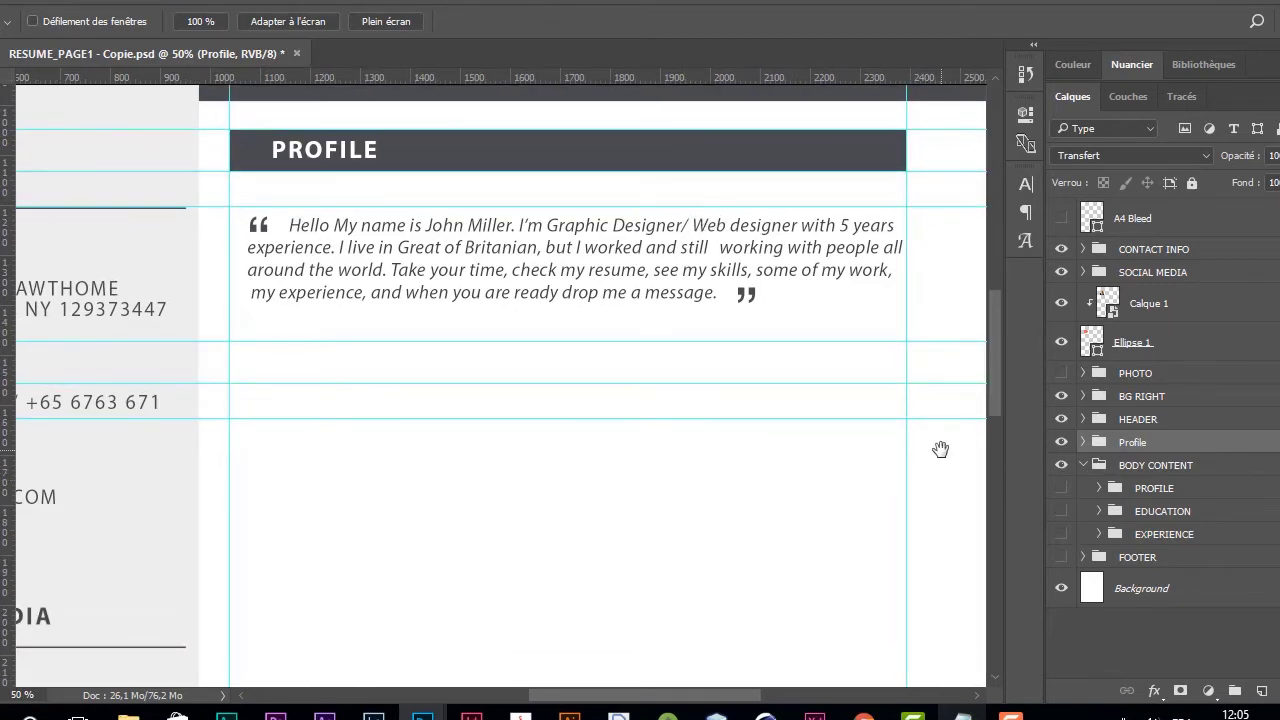
pyautogui.rightClick(1262, 450)
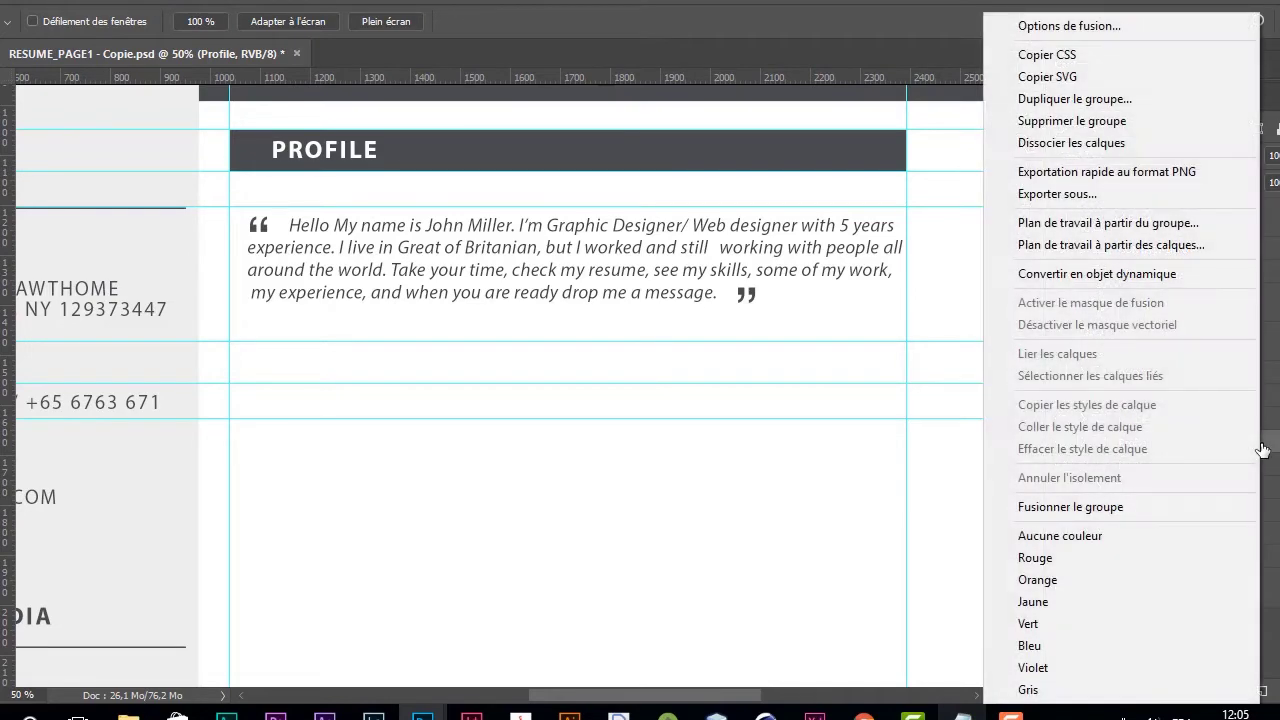
pyautogui.click(1271, 449)
pyautogui.rightClick(1271, 449)
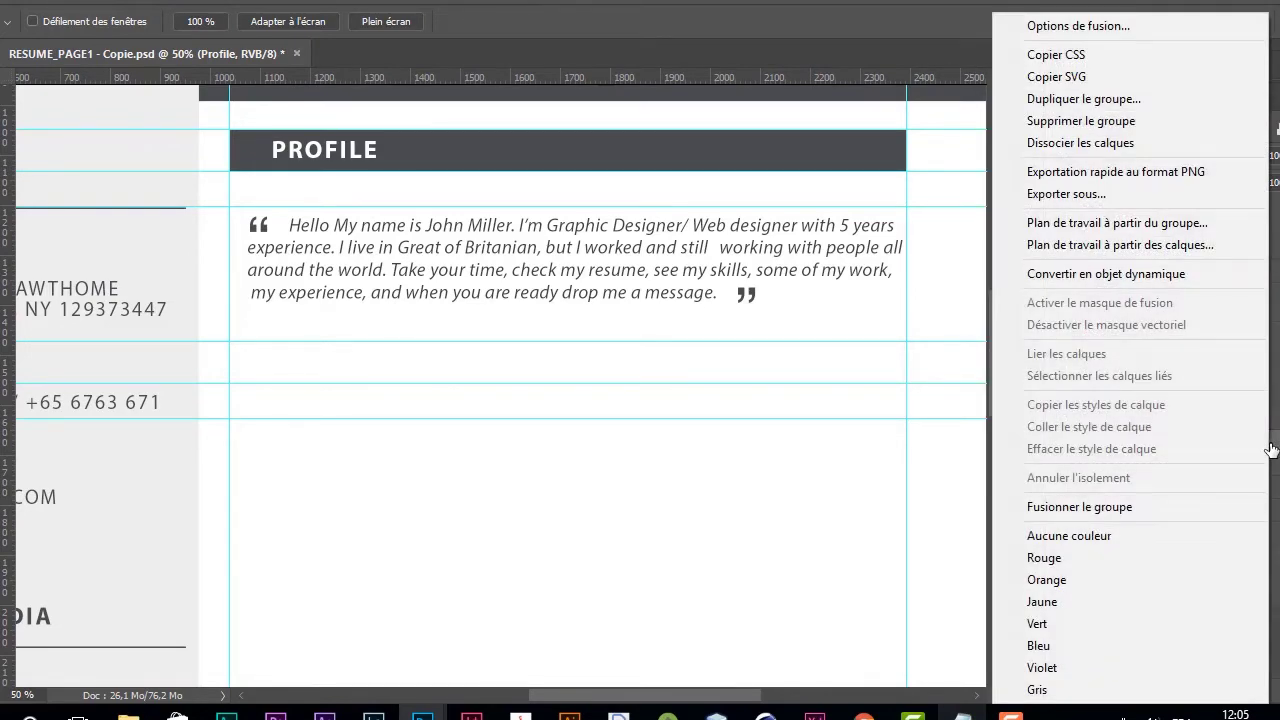
pyautogui.click(1211, 106)
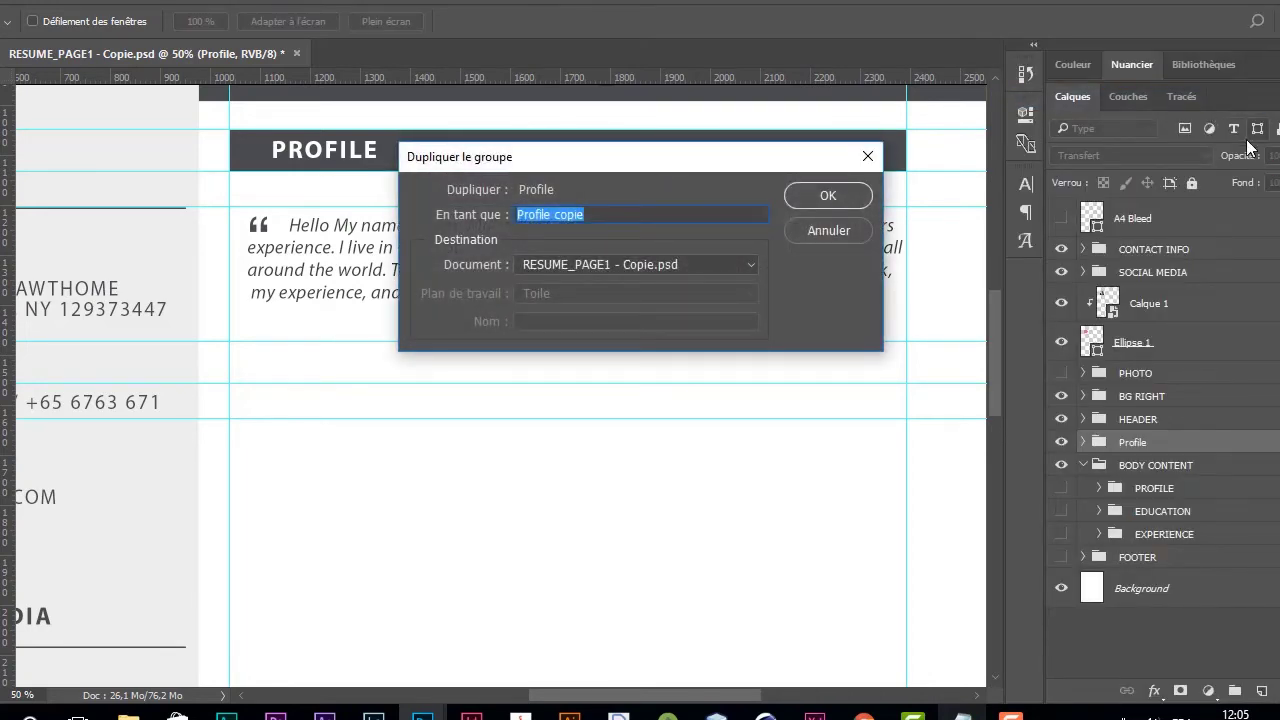
pyautogui.press('BackSpace')
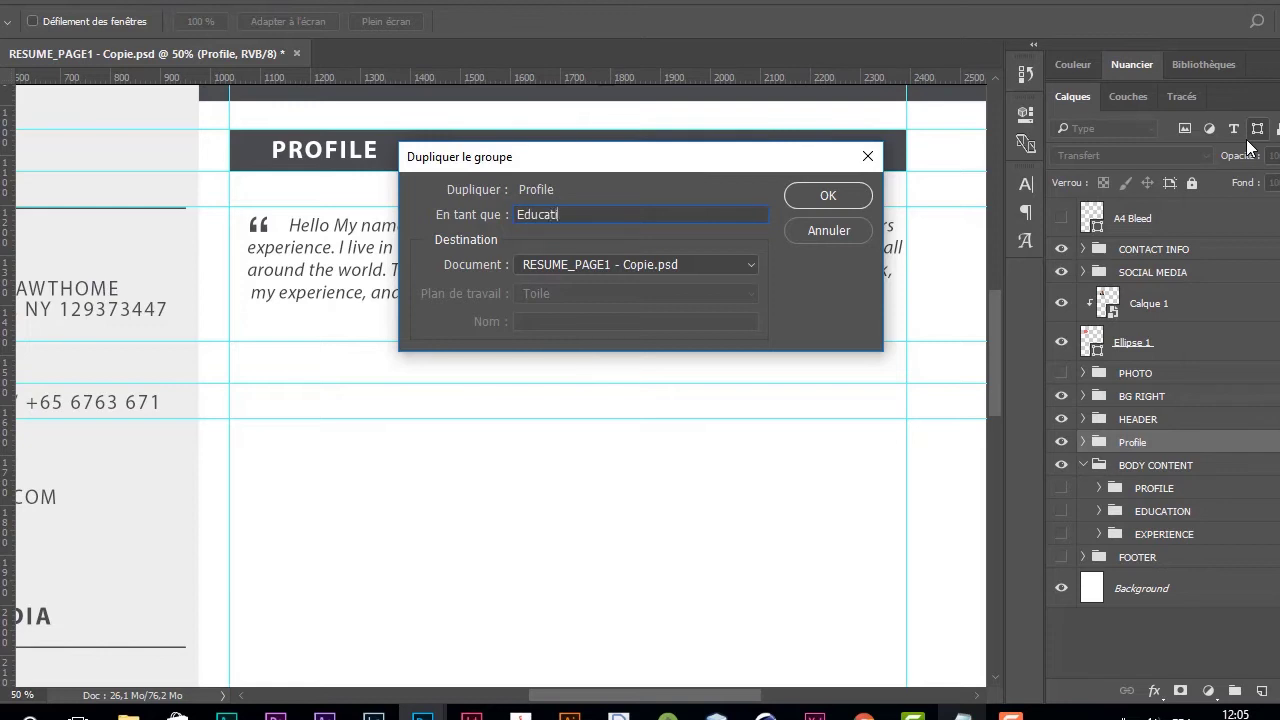
pyautogui.press('Return')
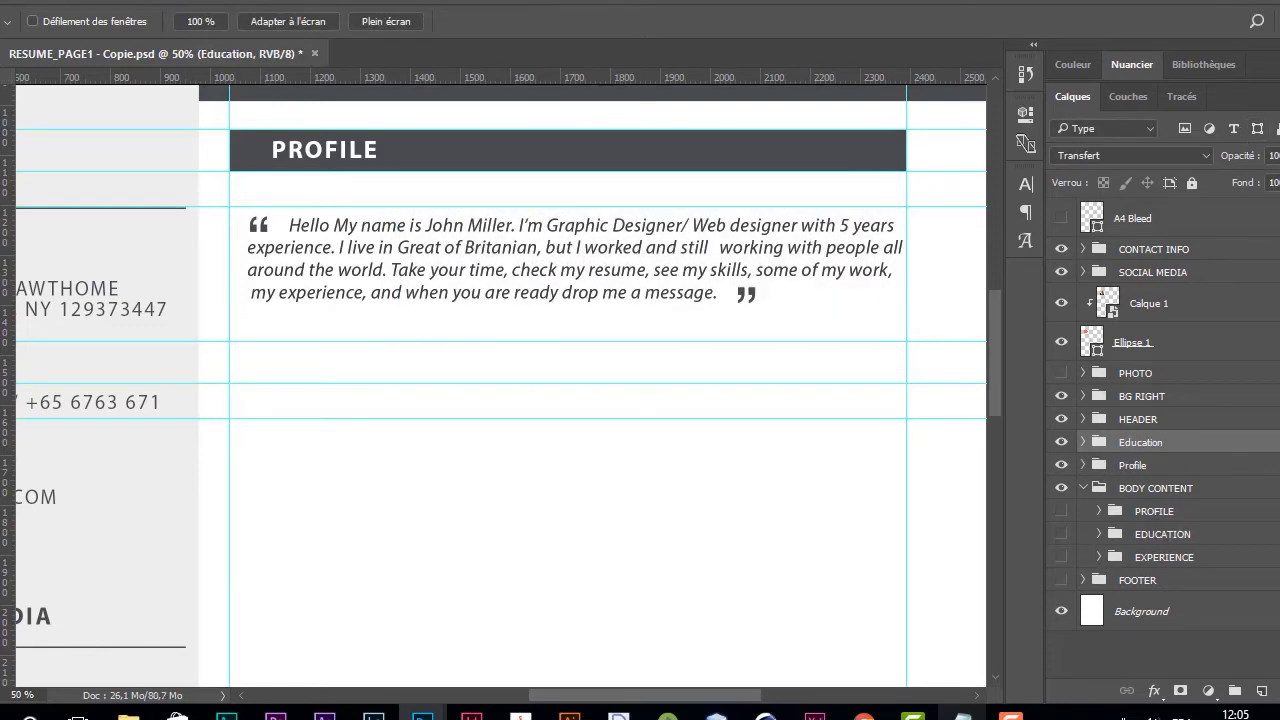
# Step: Move the Education group straight down towards the horizontal guides beneath the introduction paragraph
pyautogui.press('v')
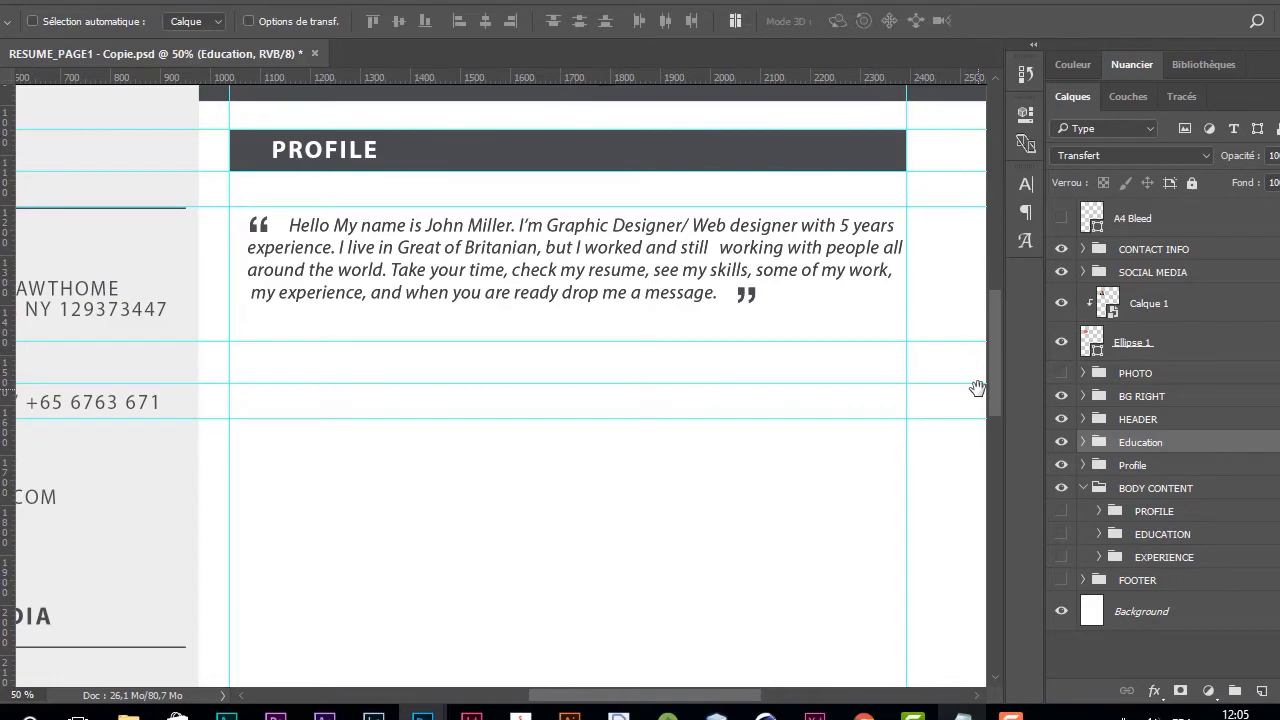
pyautogui.hotkey('shift', 'Down')
pyautogui.hotkey('shift', 'Down')
pyautogui.hotkey('shift', 'Down')
pyautogui.hotkey('shift', 'Down')
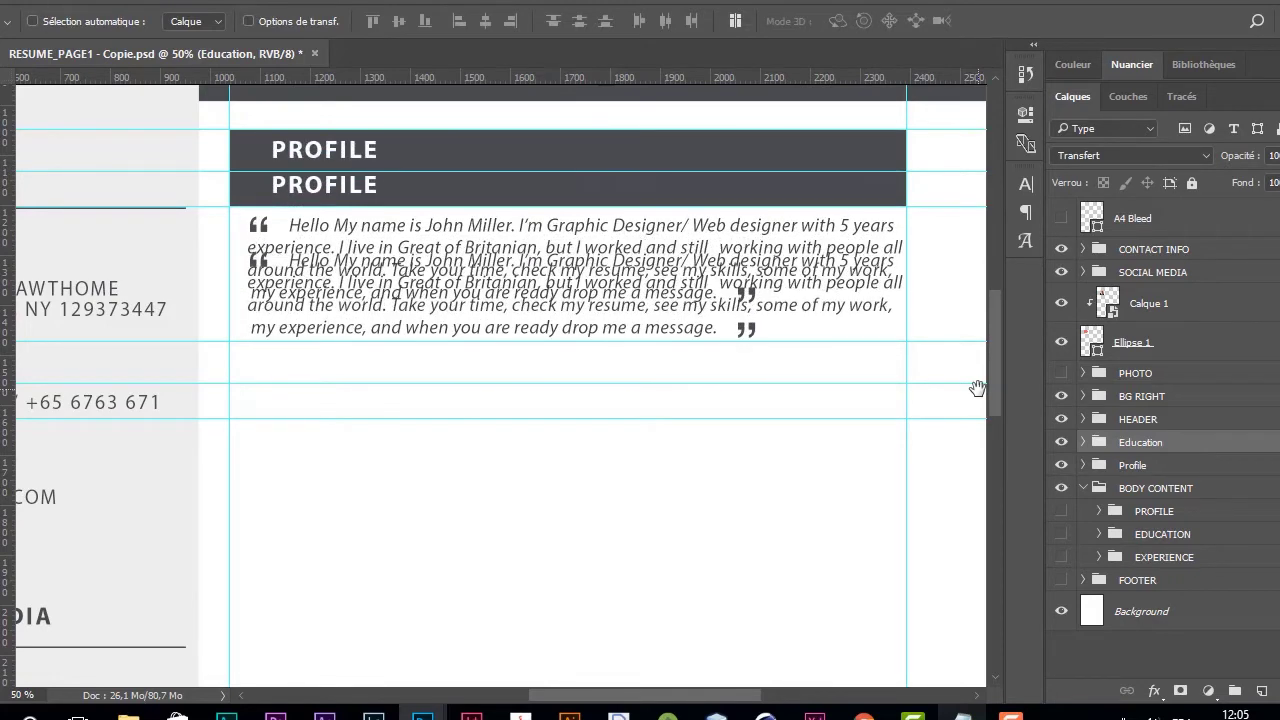
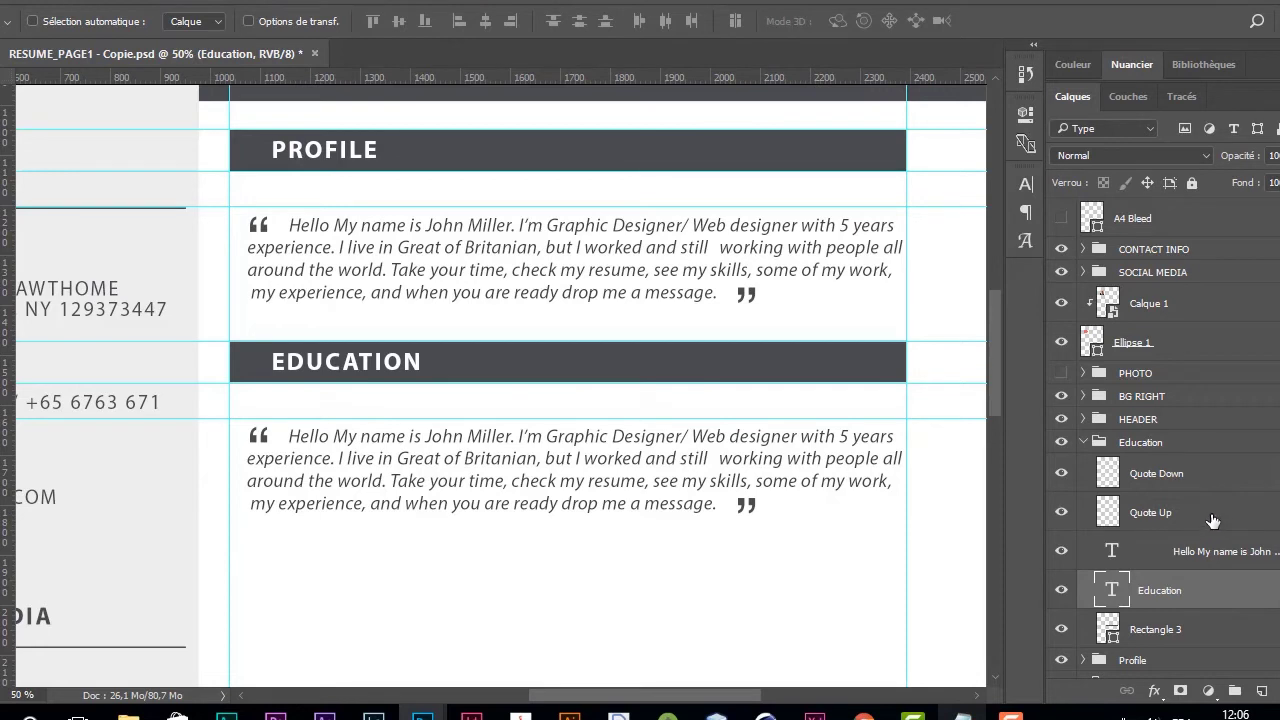
# Step: Delete both quote mark layers from the Education group and hide its copied introduction text
pyautogui.click(1212, 514)
pyautogui.keyDown('shift'); pyautogui.click(1220, 476); pyautogui.keyUp('shift')
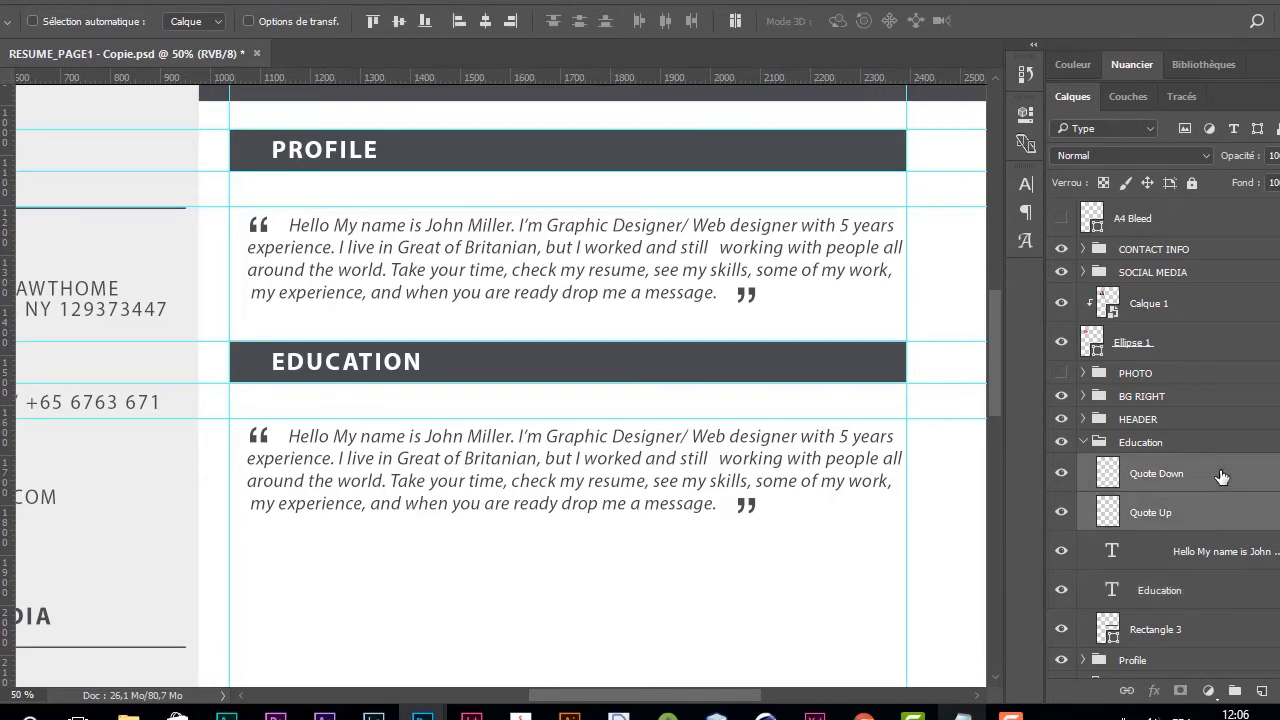
pyautogui.press('Delete')
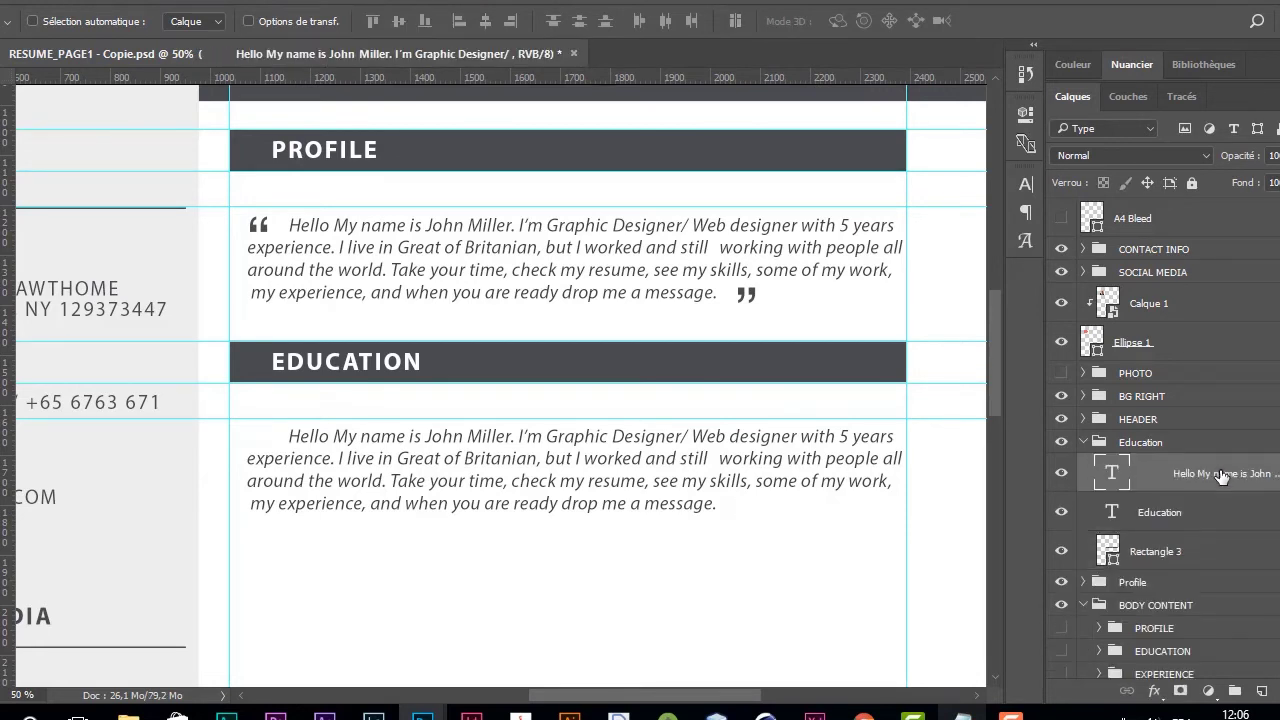
pyautogui.click(1061, 476)
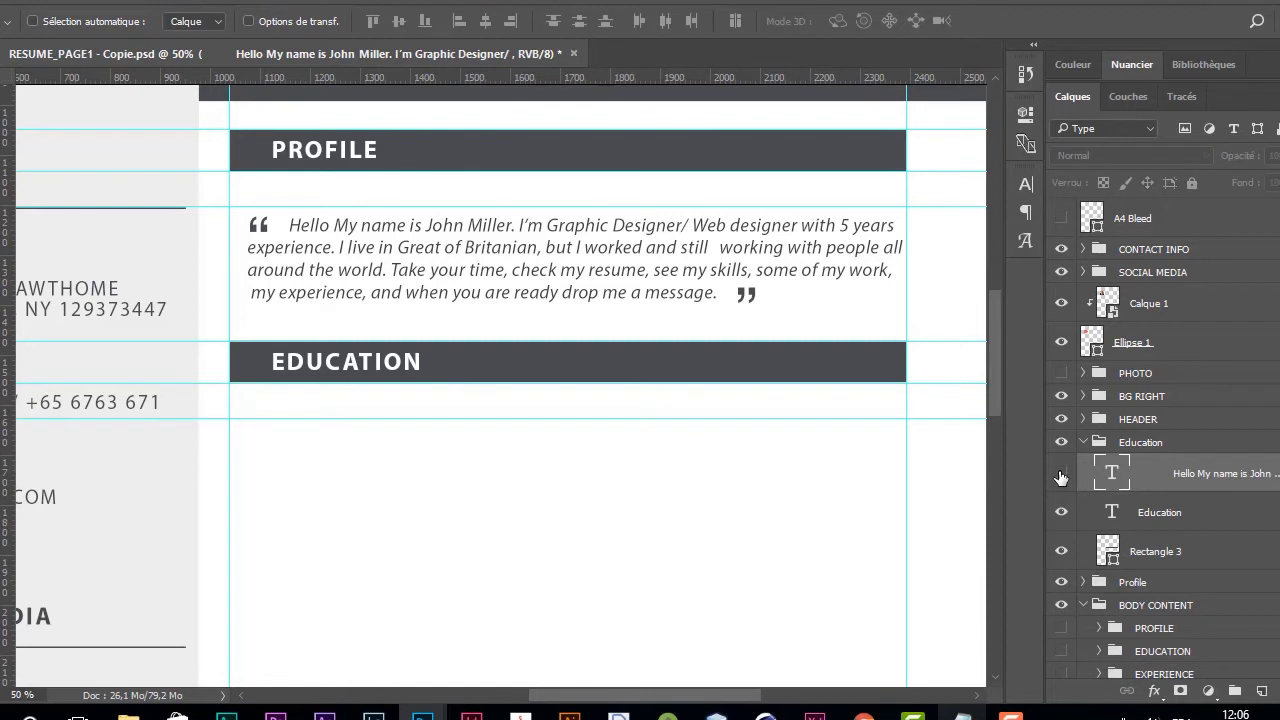
# Step: Create a new layer group inside the Education group and name it "Content"
pyautogui.click(1233, 691)
pyautogui.doubleClick(1155, 467)
pyautogui.write('Co')
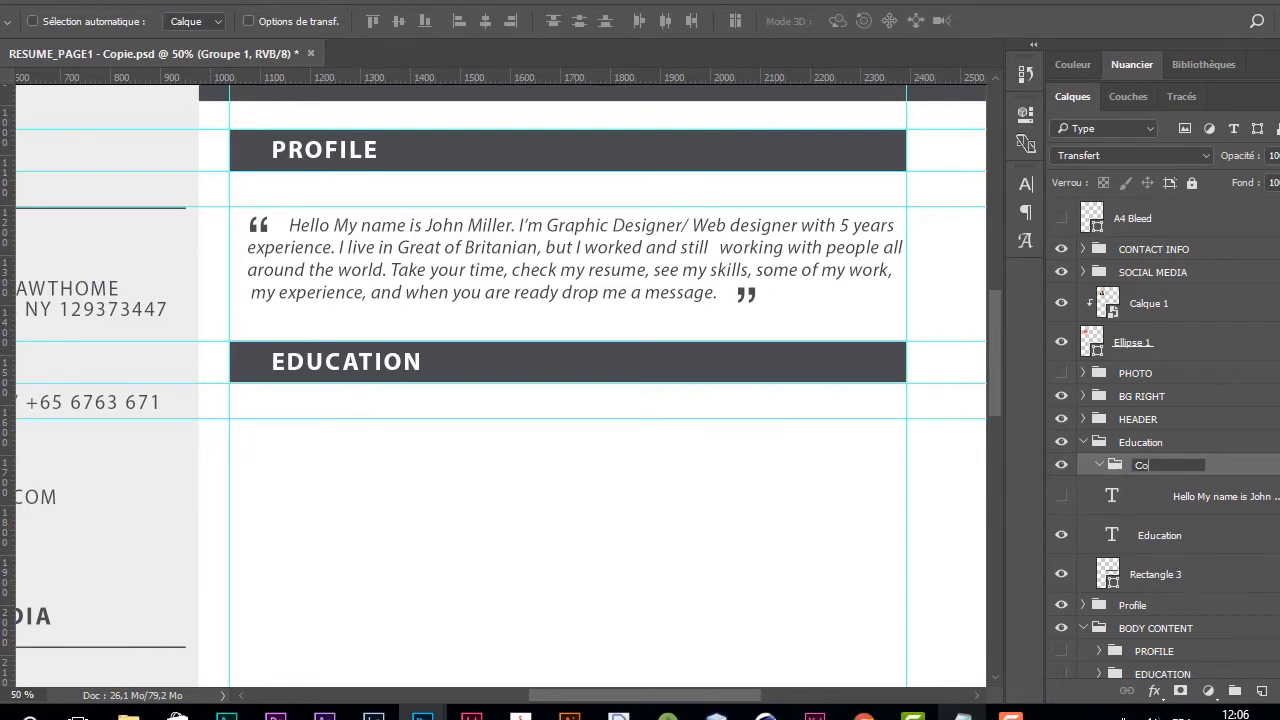
pyautogui.press('Return')
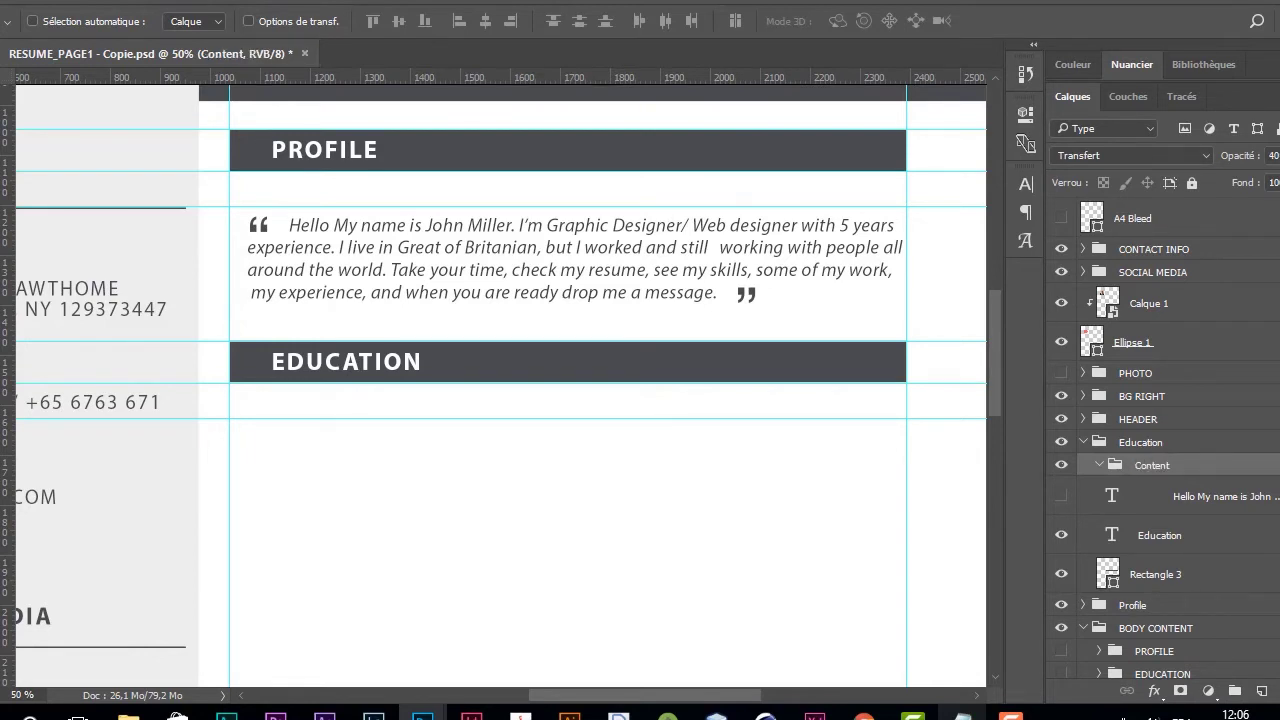
# Step: Add another layer group named "01" and nest it inside the Content group
pyautogui.click(1235, 691)
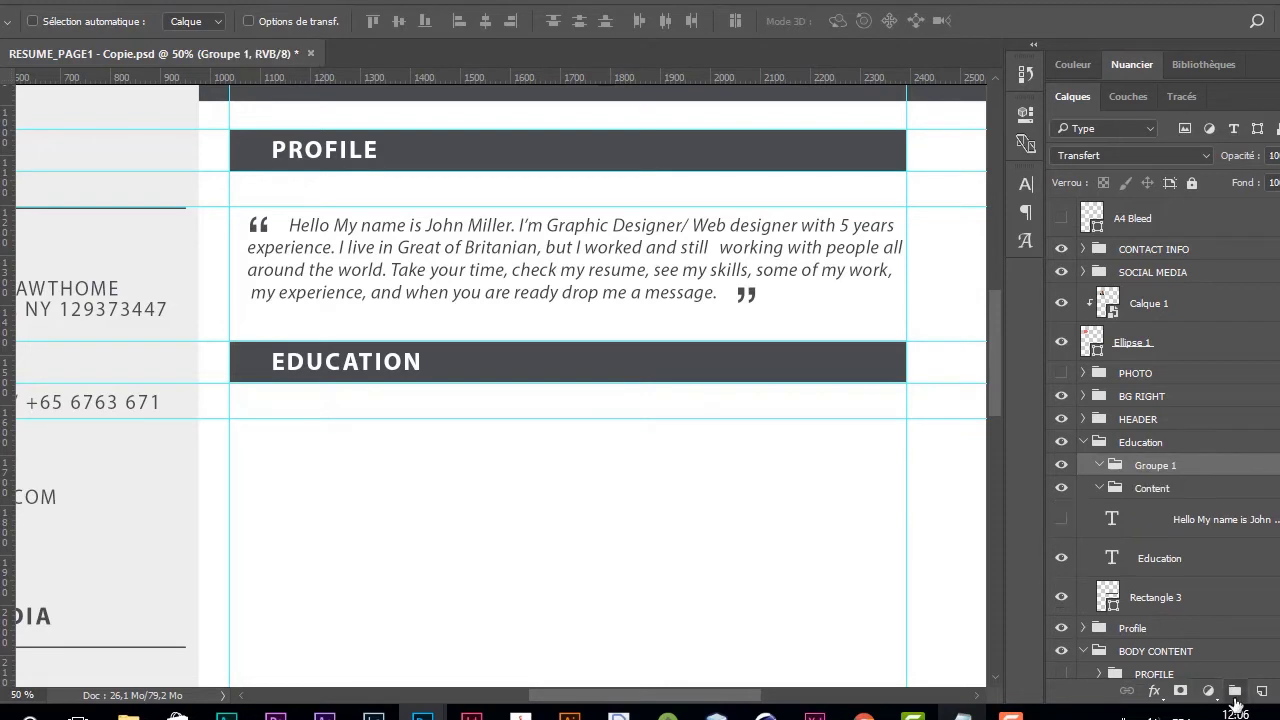
pyautogui.doubleClick(1168, 466)
pyautogui.write('01')
pyautogui.press('Return')
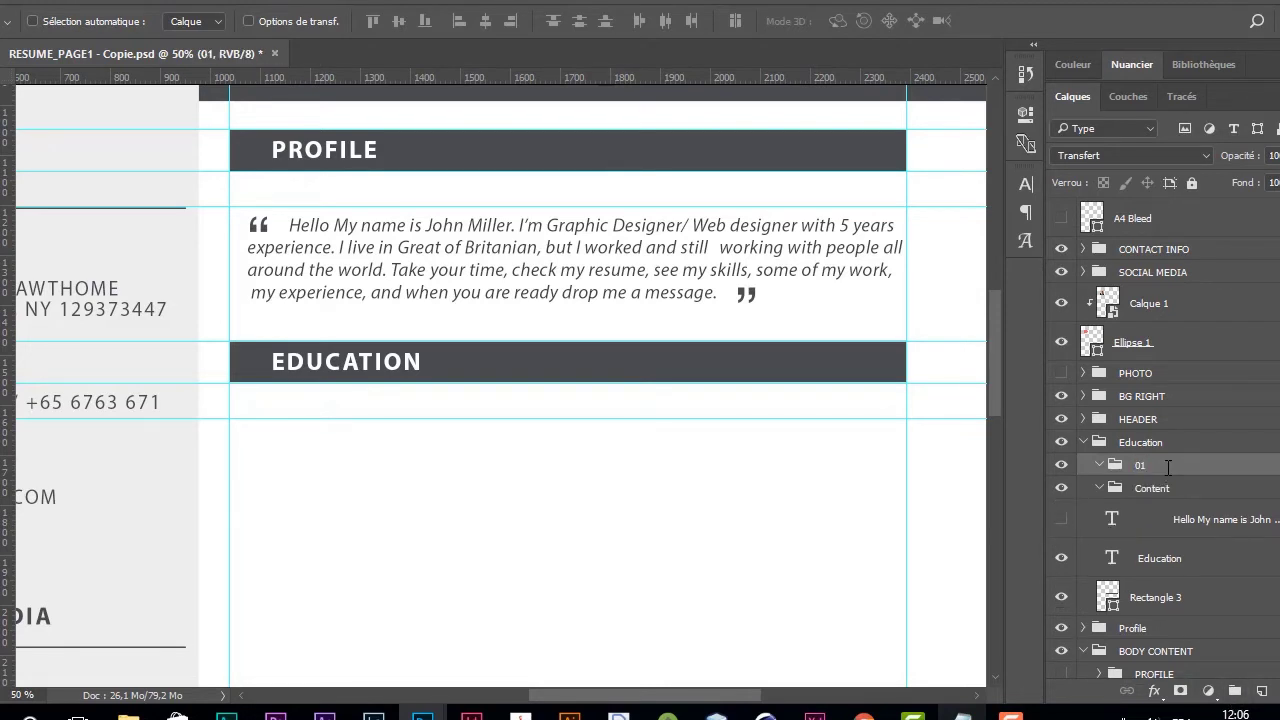
pyautogui.moveTo(1171, 494)
pyautogui.mouseDown()
pyautogui.moveTo(1198, 485)
pyautogui.moveTo(1180, 488)
pyautogui.mouseUp()
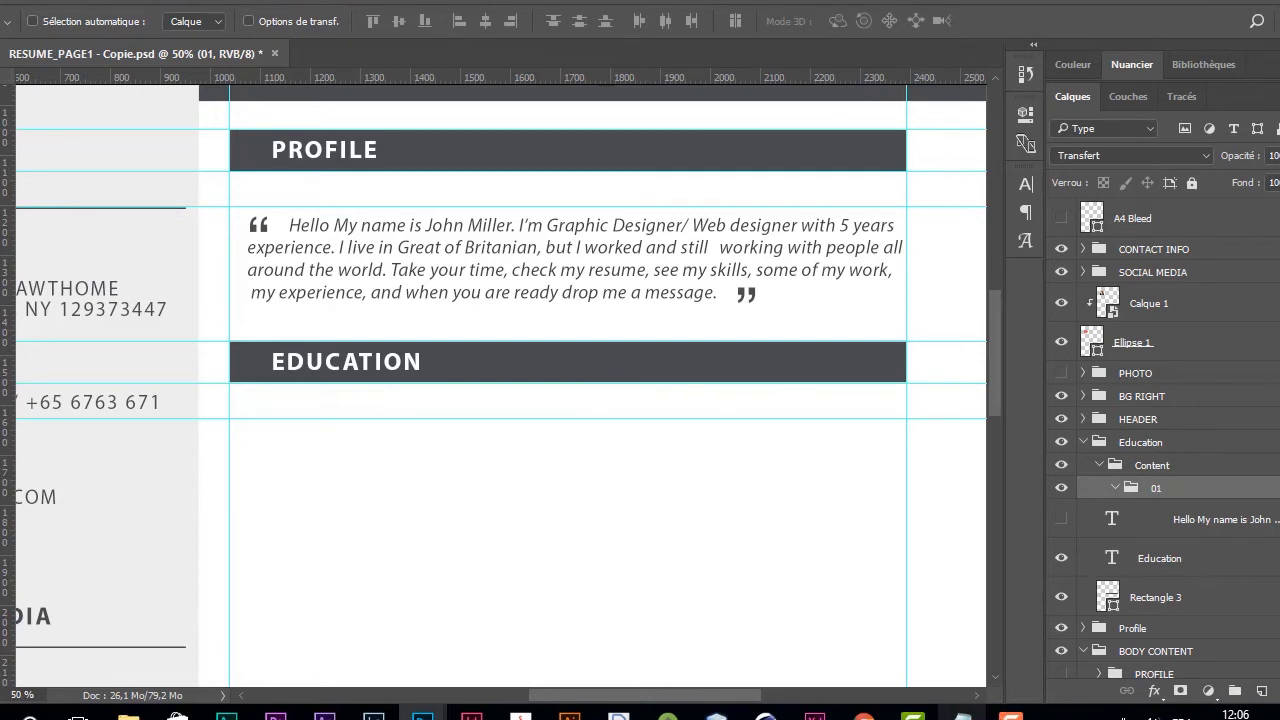
# Step: Copy "2005 - 2009" from the i.txt notes in Notepad, show the hidden introduction copy in Photoshop and replace its text with the dates
pyautogui.click(962, 716)
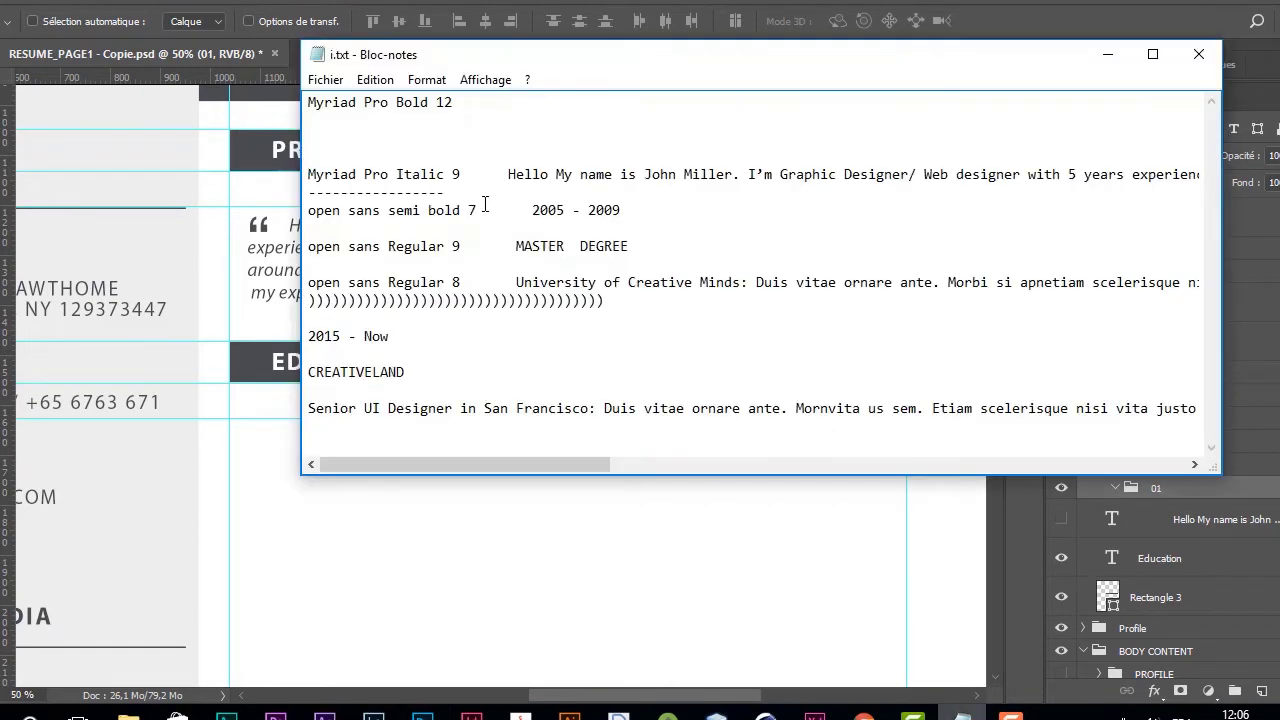
pyautogui.moveTo(535, 210); pyautogui.dragTo(627, 210)
pyautogui.hotkey('ctrl', 'c')
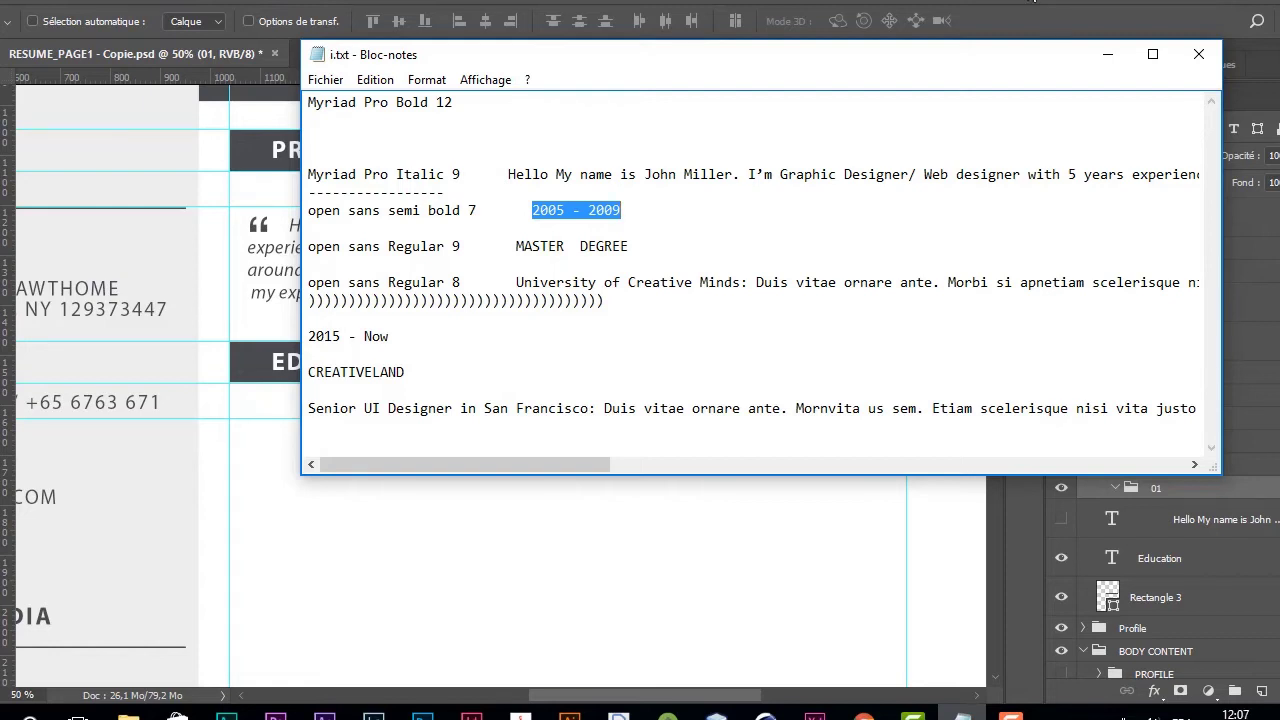
pyautogui.hotkey('alt', 'Tab')
pyautogui.click(1061, 519)
pyautogui.doubleClick(1111, 518)
pyautogui.hotkey('ctrl', 'v')
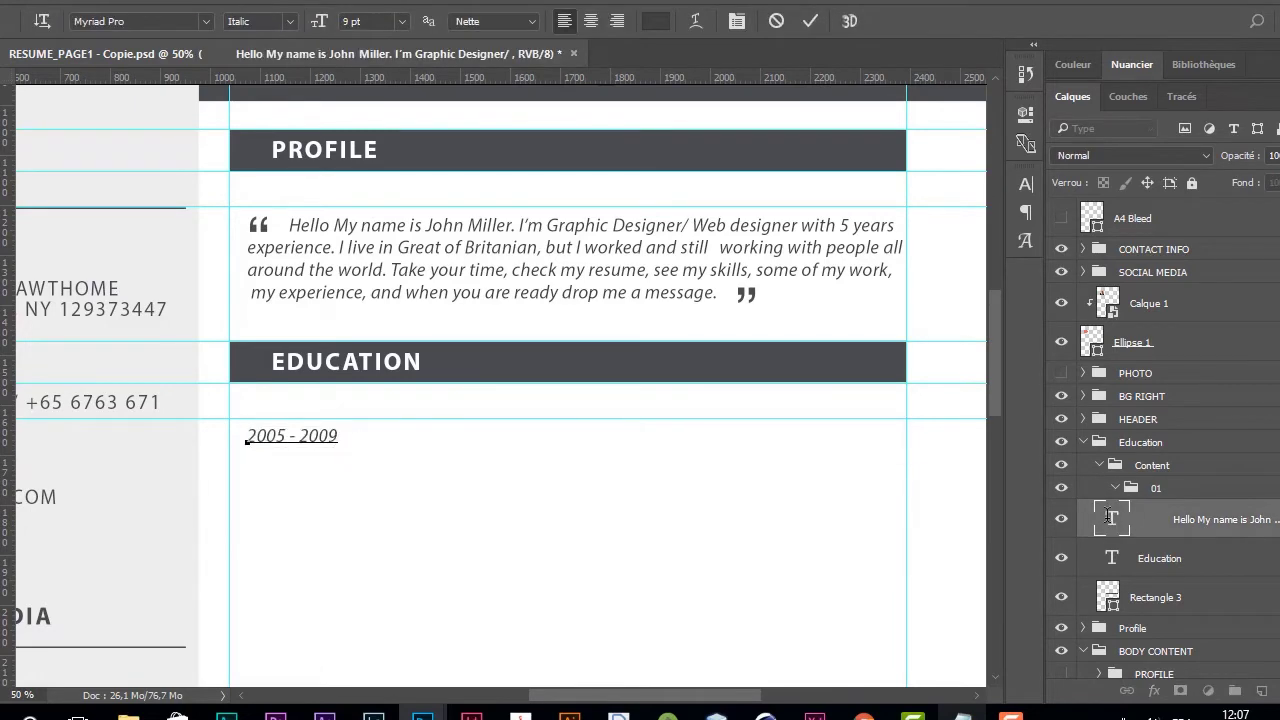
# Step: Format the "2005 - 2009" text in Open Sans Semibold at 7 pt, as specified in the notes file
pyautogui.hotkey('ctrl', 'a')
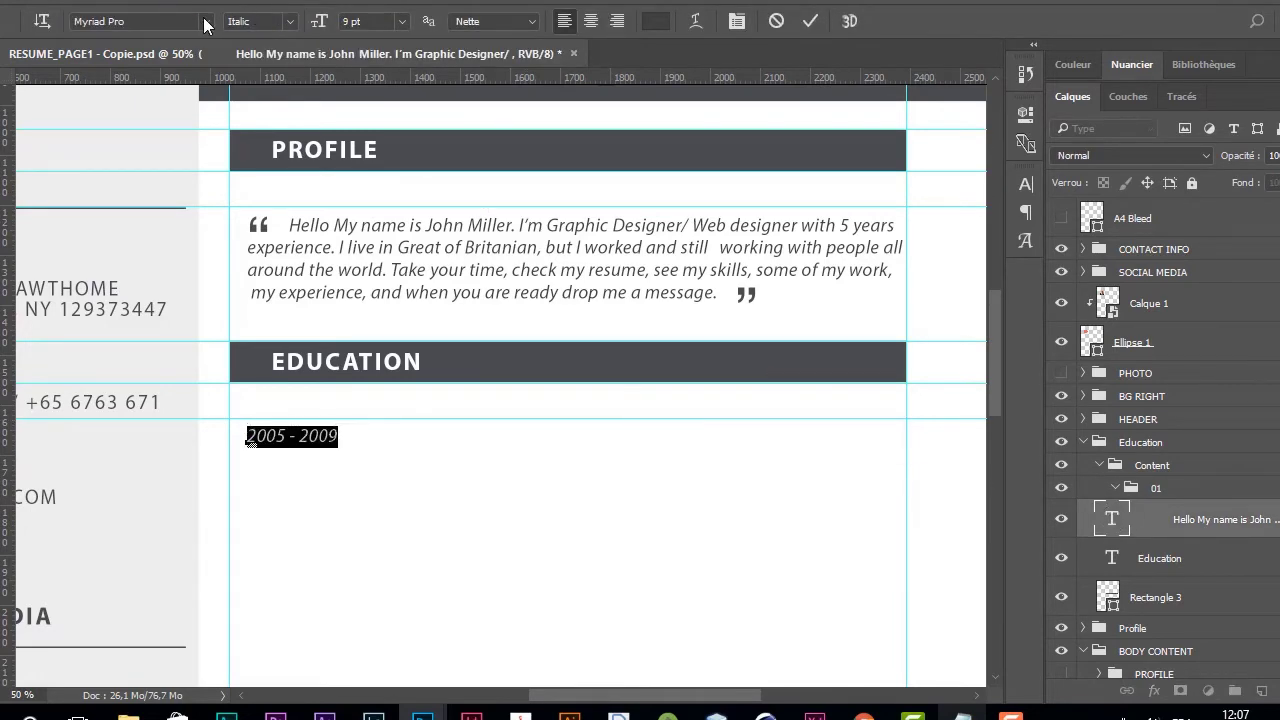
pyautogui.click(148, 21)
pyautogui.write('o')
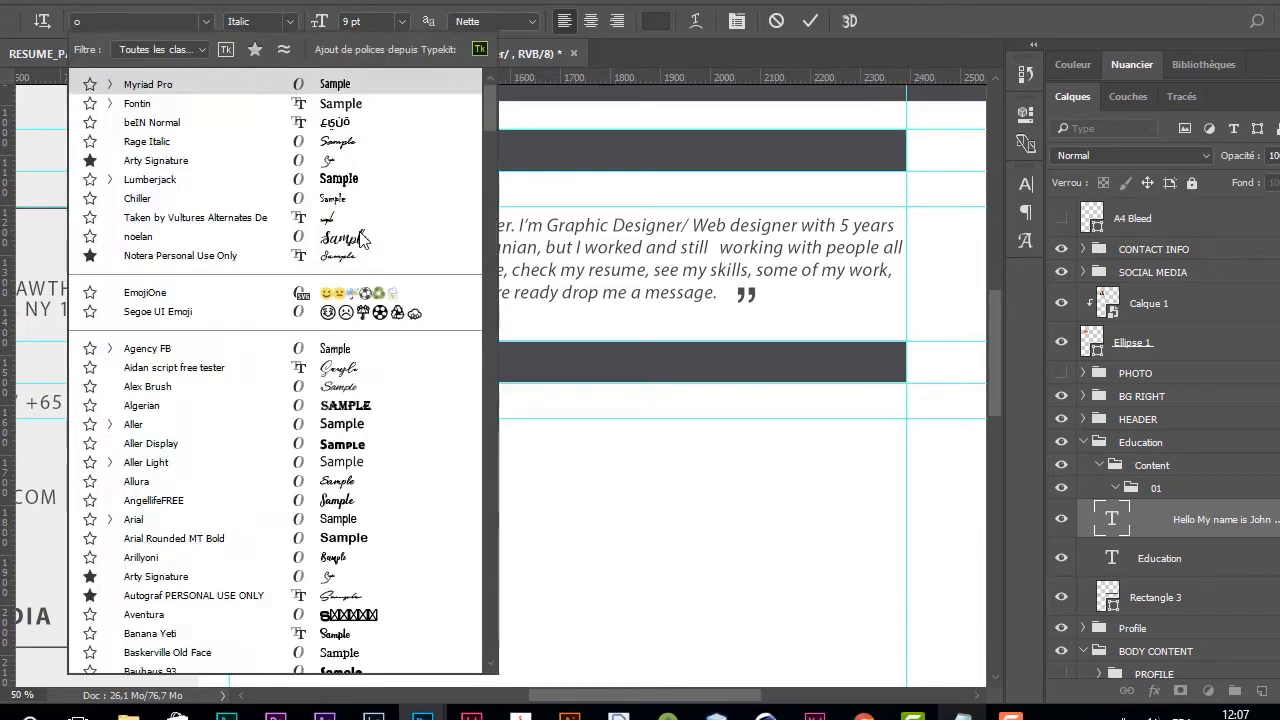
pyautogui.write('p')
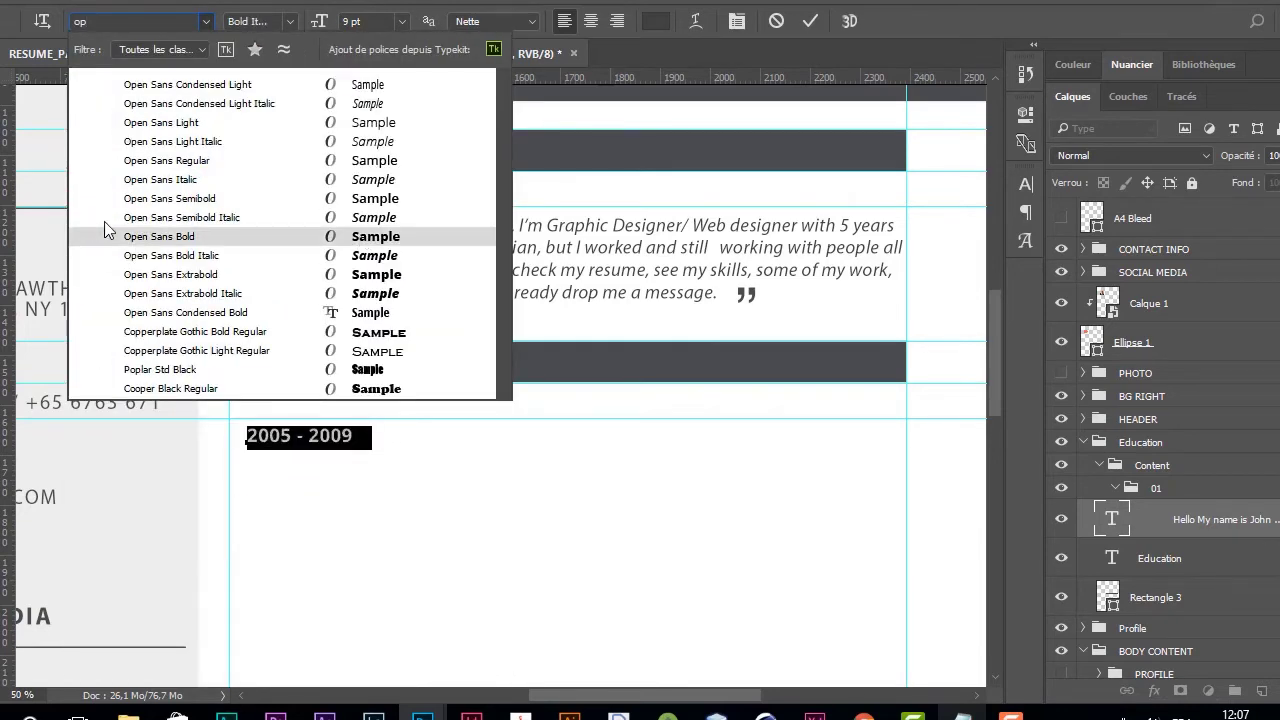
pyautogui.click(292, 198)
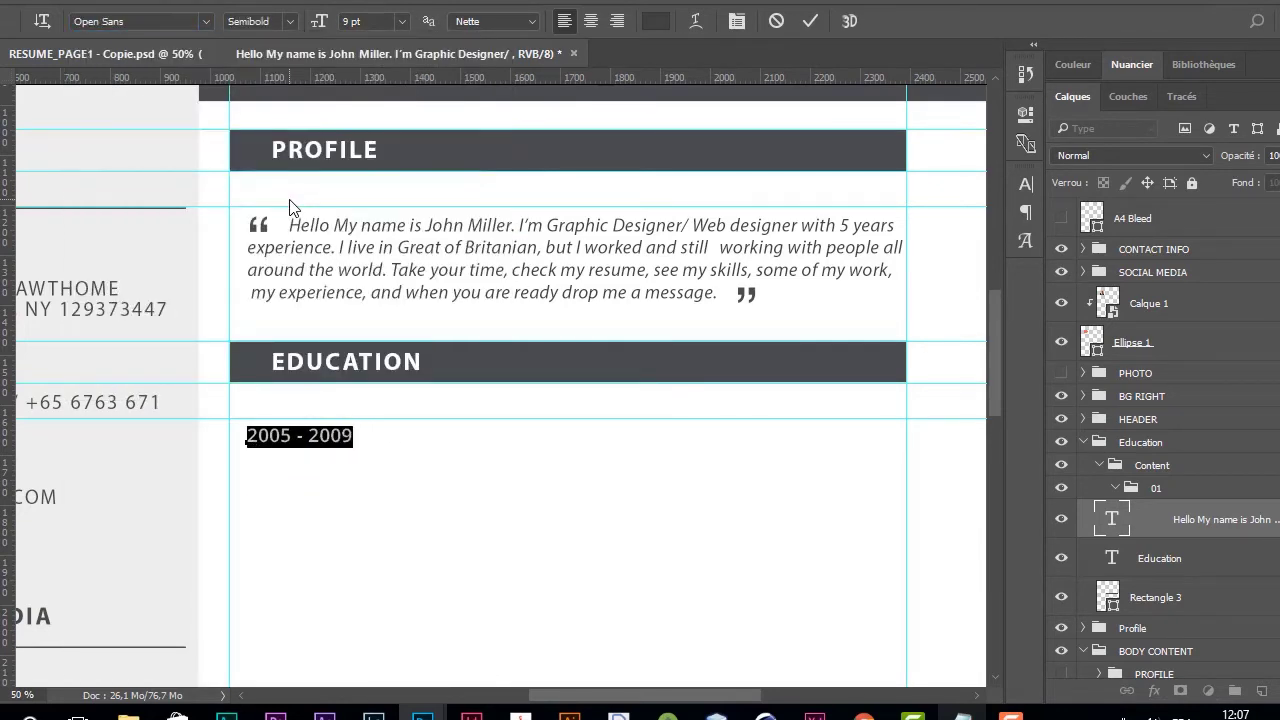
pyautogui.click(962, 714)
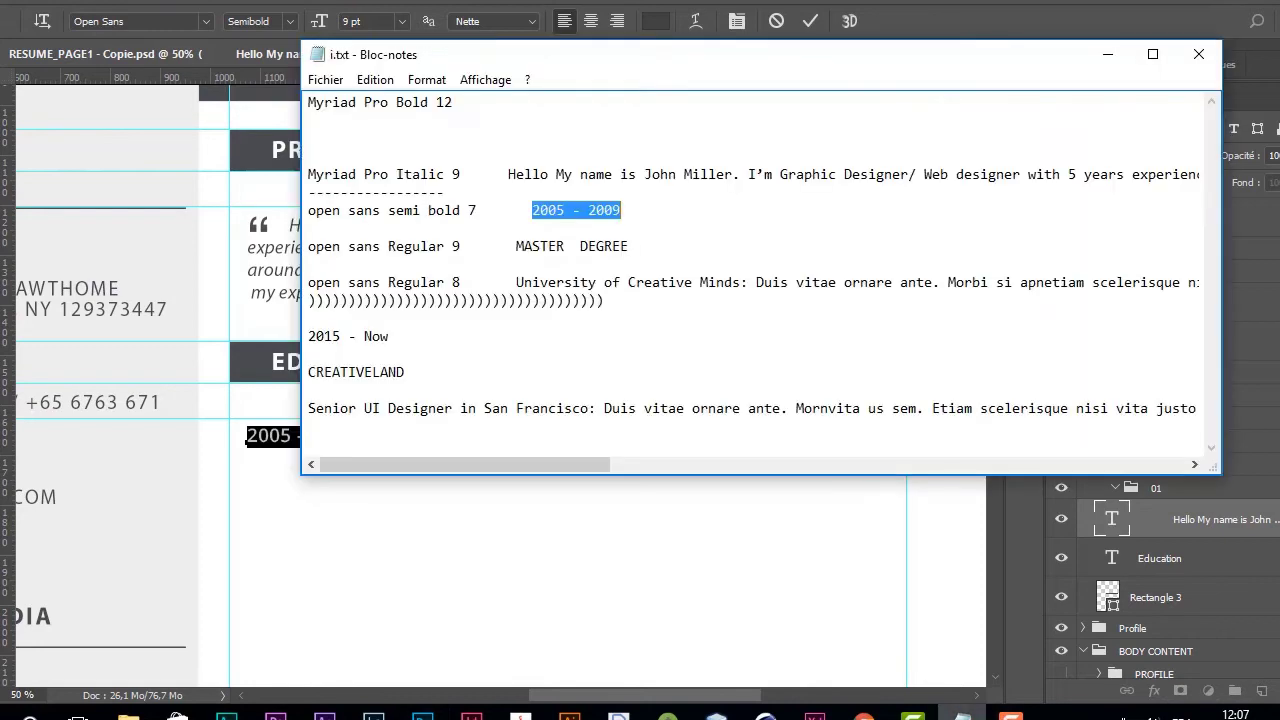
pyautogui.click(364, 39)
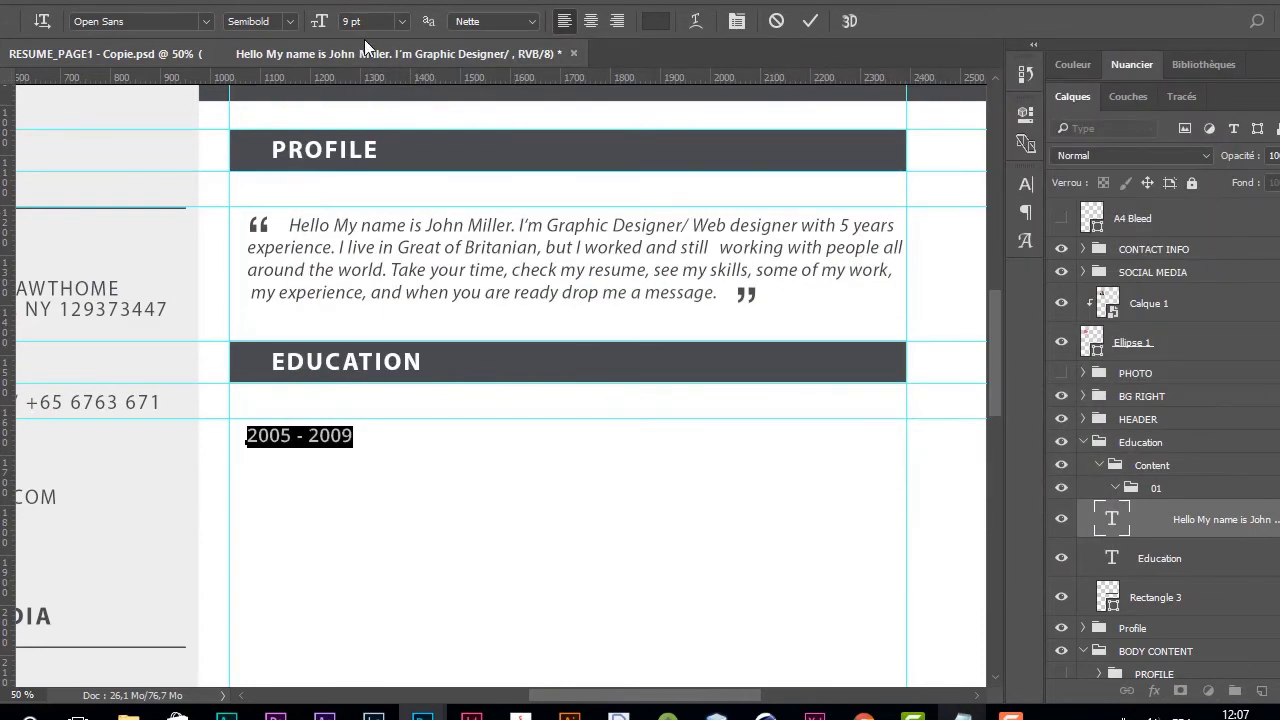
pyautogui.write('7')
pyautogui.press('Return')
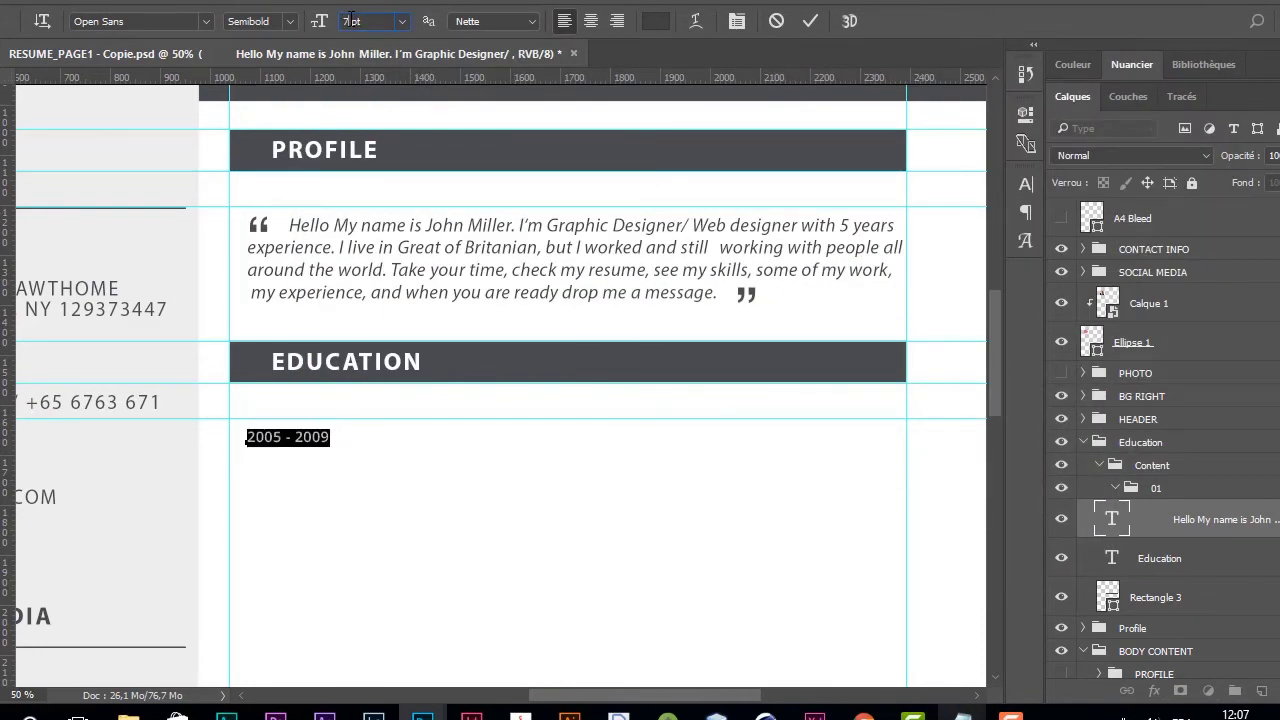
pyautogui.click(1178, 520)
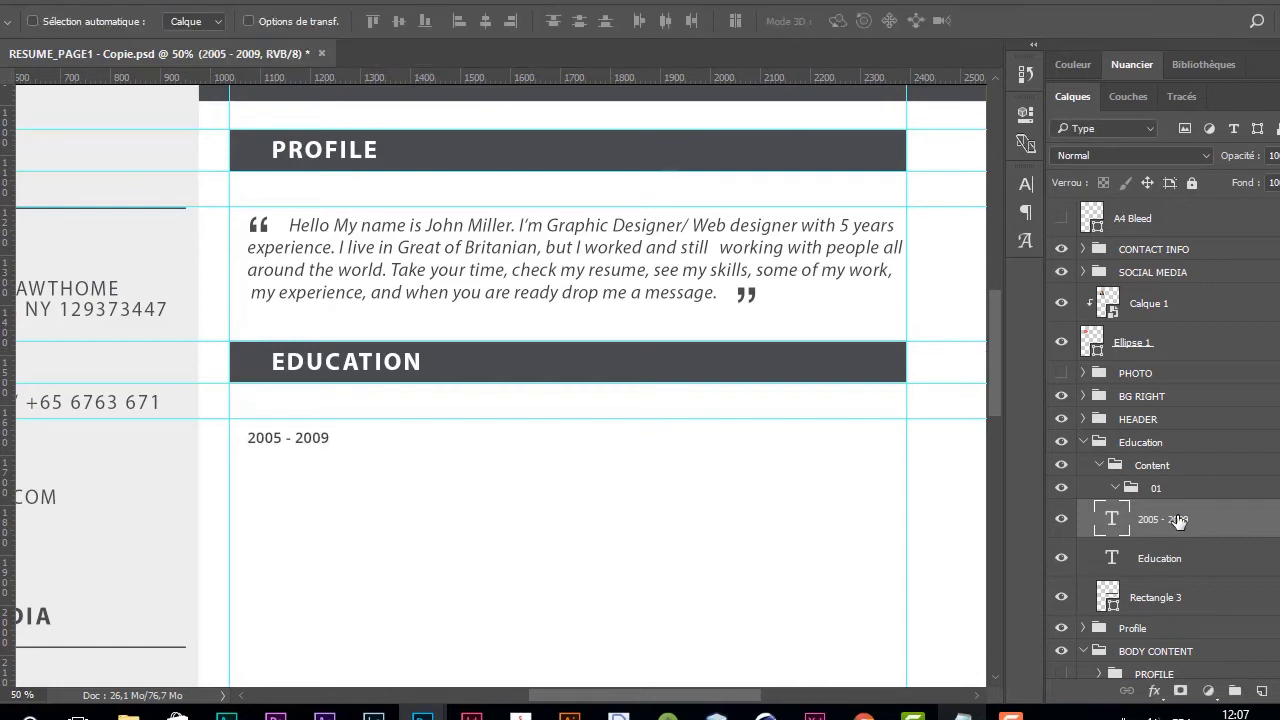
# Step: Nudge the "2005 - 2009" text left and up into the corner of the guides below the Education bar
pyautogui.hotkey('shift', 'Left')
pyautogui.hotkey('shift', 'Left')
pyautogui.hotkey('shift', 'Left')
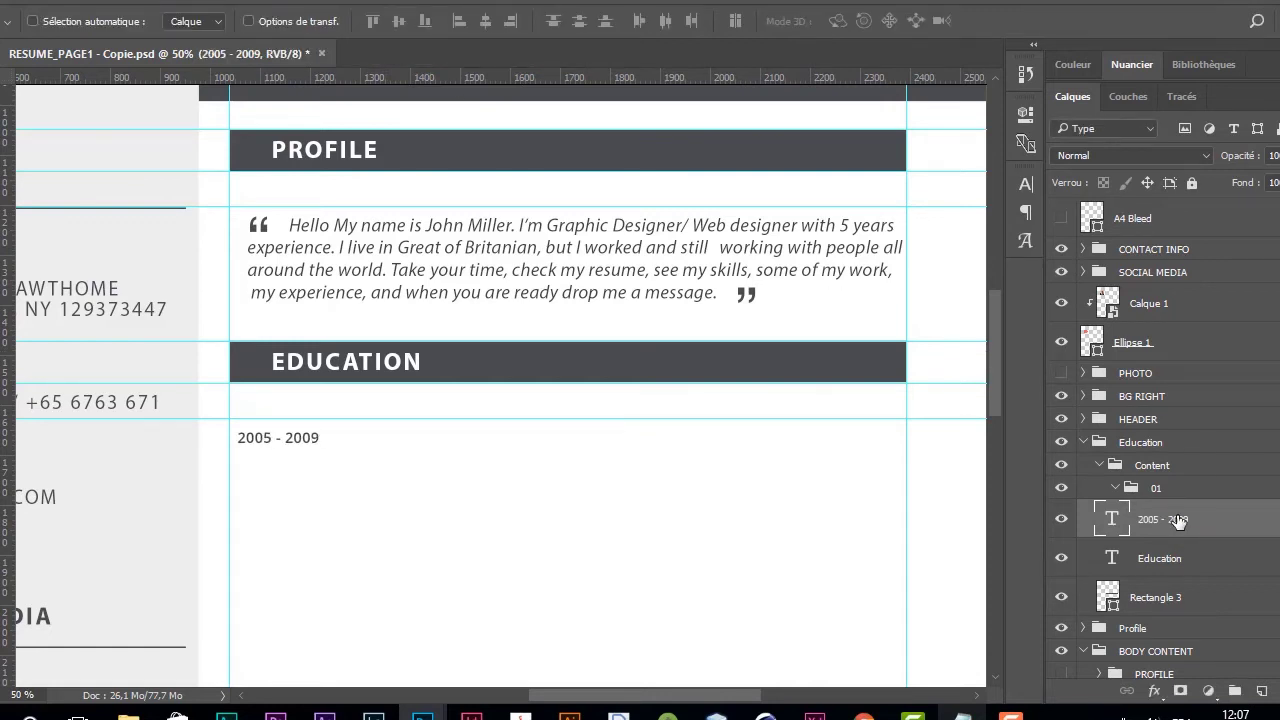
pyautogui.hotkey('shift', 'Up')
pyautogui.hotkey('shift', 'Up')
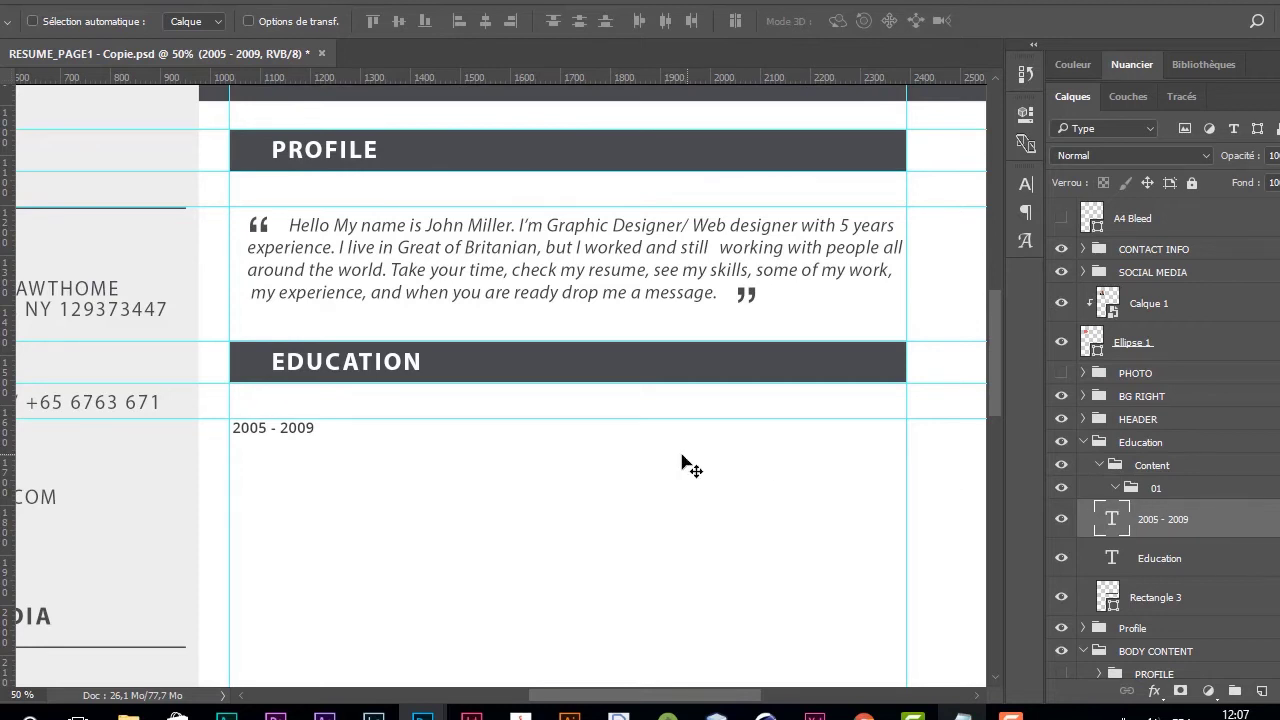
# Step: Duplicate the "2005 - 2009" text layer, copy "MASTER DEGREE" from the Notepad notes and return to Photoshop
pyautogui.hotkey('ctrl', 'j')
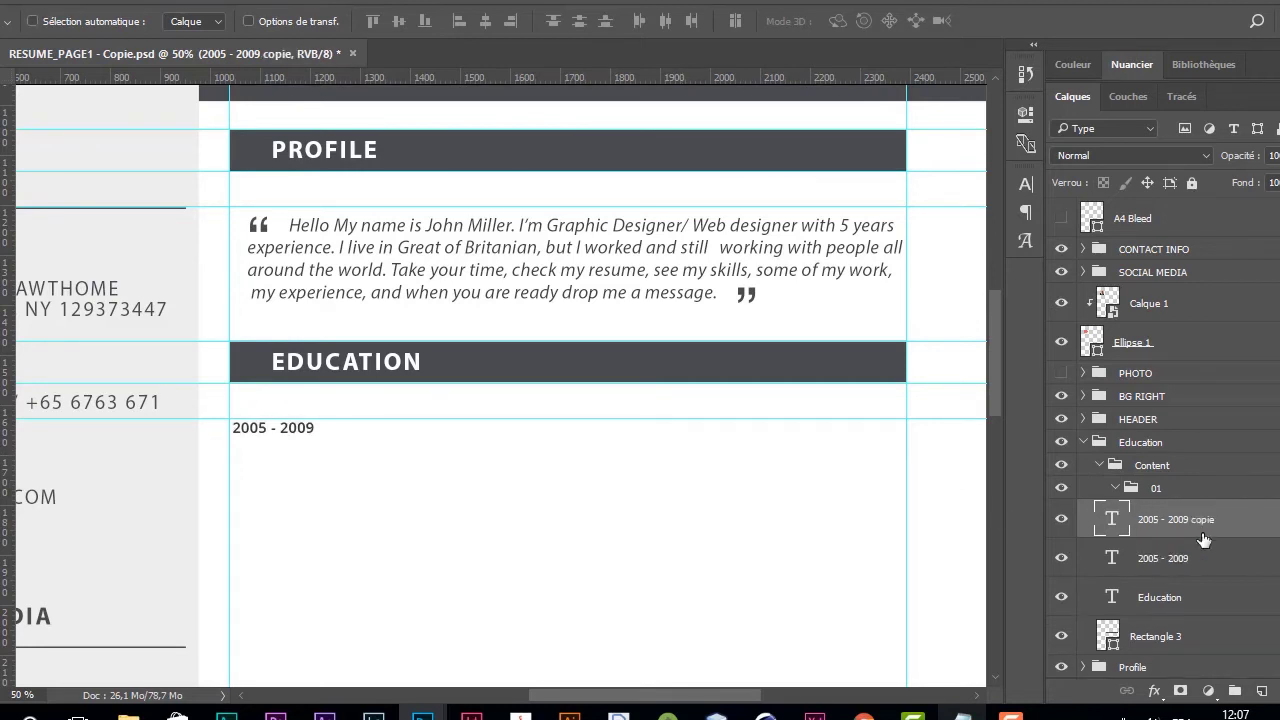
pyautogui.click(962, 716)
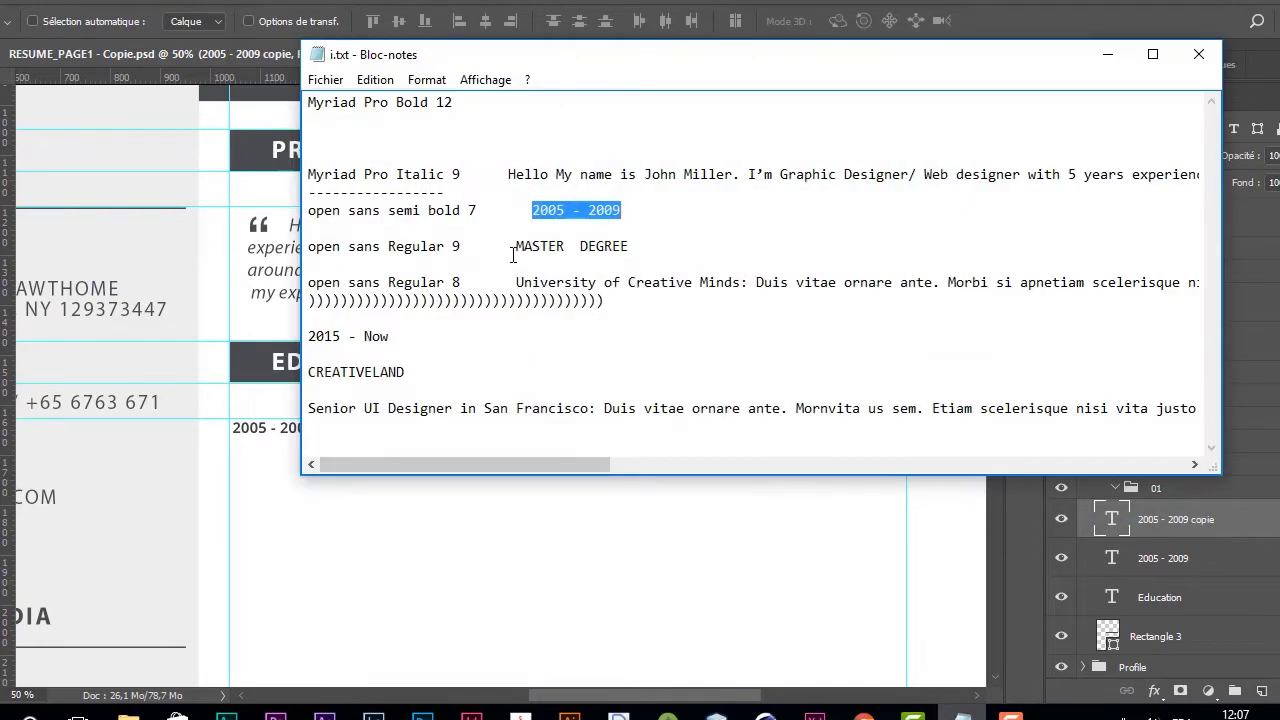
pyautogui.moveTo(514, 246); pyautogui.dragTo(641, 242)
pyautogui.hotkey('ctrl', 'c')
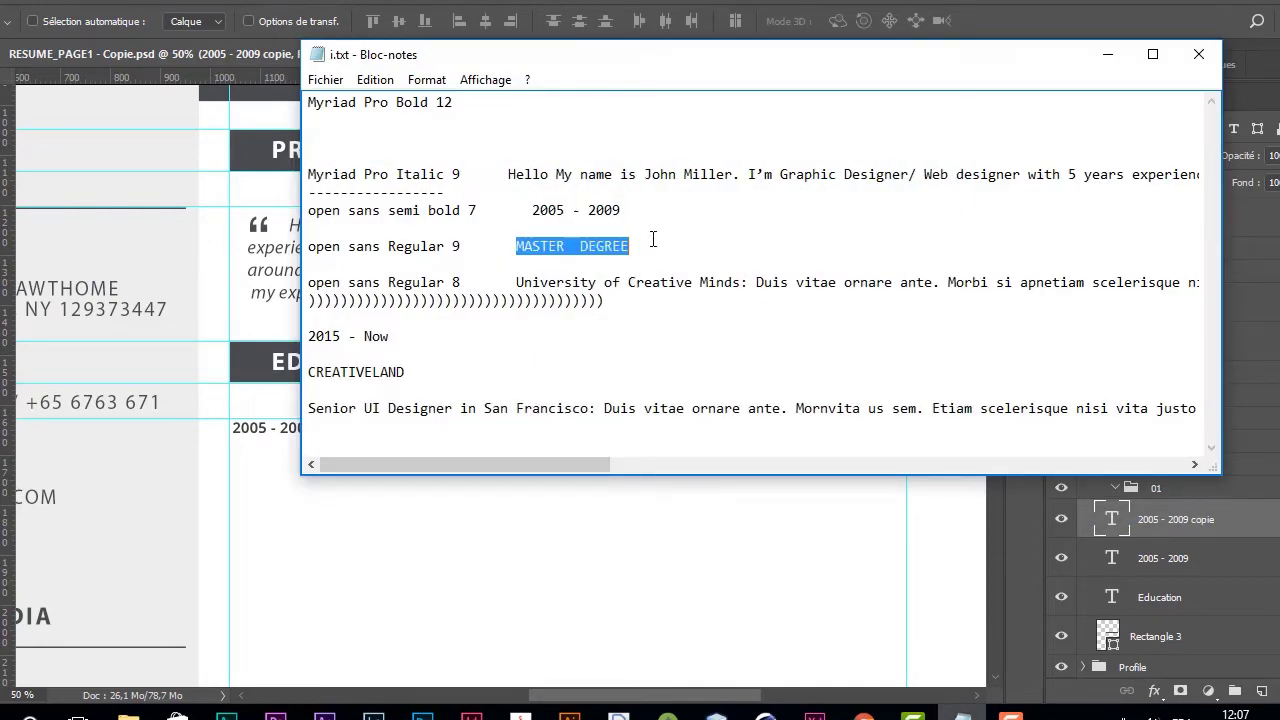
pyautogui.hotkey('alt', 'Tab')
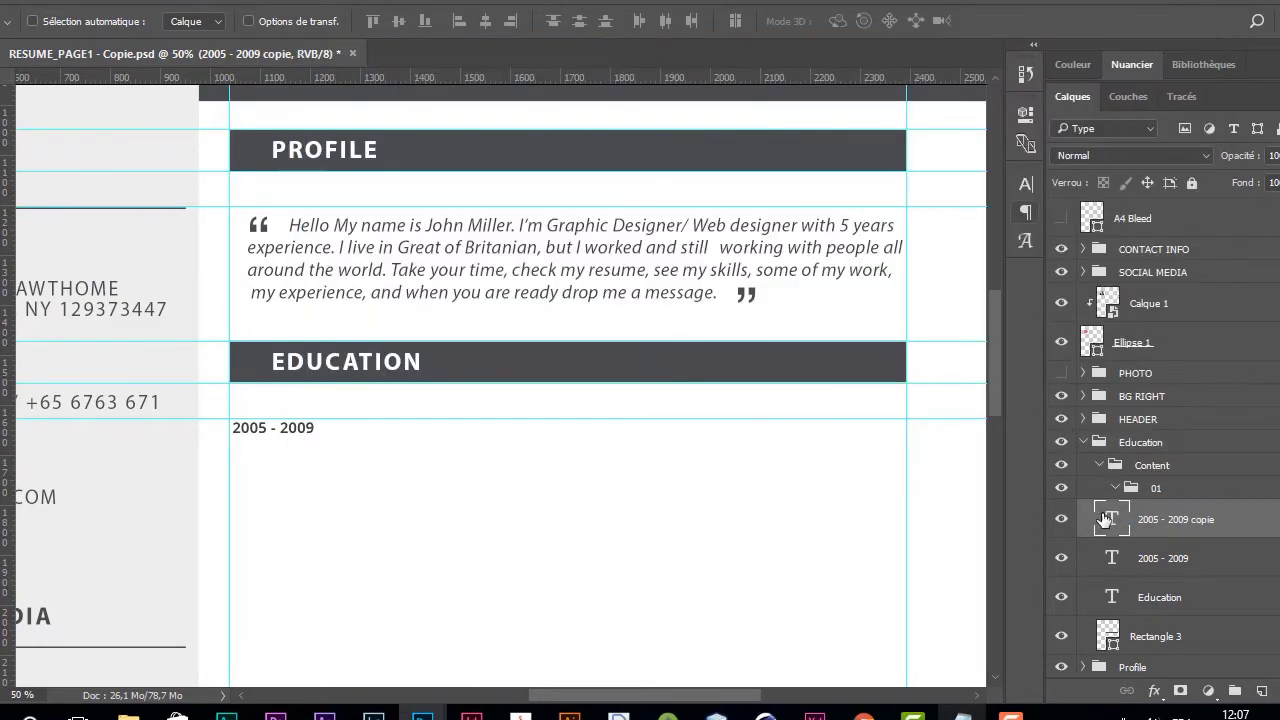
# Step: Move the duplicated date text straight right until it sits clear of the original on the same line
pyautogui.hotkey('shift', 'Right')
pyautogui.hotkey('shift', 'Right')
pyautogui.hotkey('shift', 'Right')
pyautogui.hotkey('shift', 'Right')
pyautogui.hotkey('shift', 'Right')
pyautogui.hotkey('shift', 'Right')
pyautogui.hotkey('shift', 'Right')
pyautogui.hotkey('shift', 'Right')
pyautogui.hotkey('shift', 'Right')
pyautogui.hotkey('shift', 'Right')
pyautogui.hotkey('shift', 'Right')
pyautogui.hotkey('shift', 'Right')
pyautogui.hotkey('shift', 'Right')
pyautogui.hotkey('shift', 'Right')
pyautogui.hotkey('shift', 'Right')
pyautogui.hotkey('shift', 'Right')
pyautogui.hotkey('shift', 'Right')
pyautogui.hotkey('shift', 'Right')
pyautogui.hotkey('shift', 'Right')
pyautogui.hotkey('shift', 'Right')
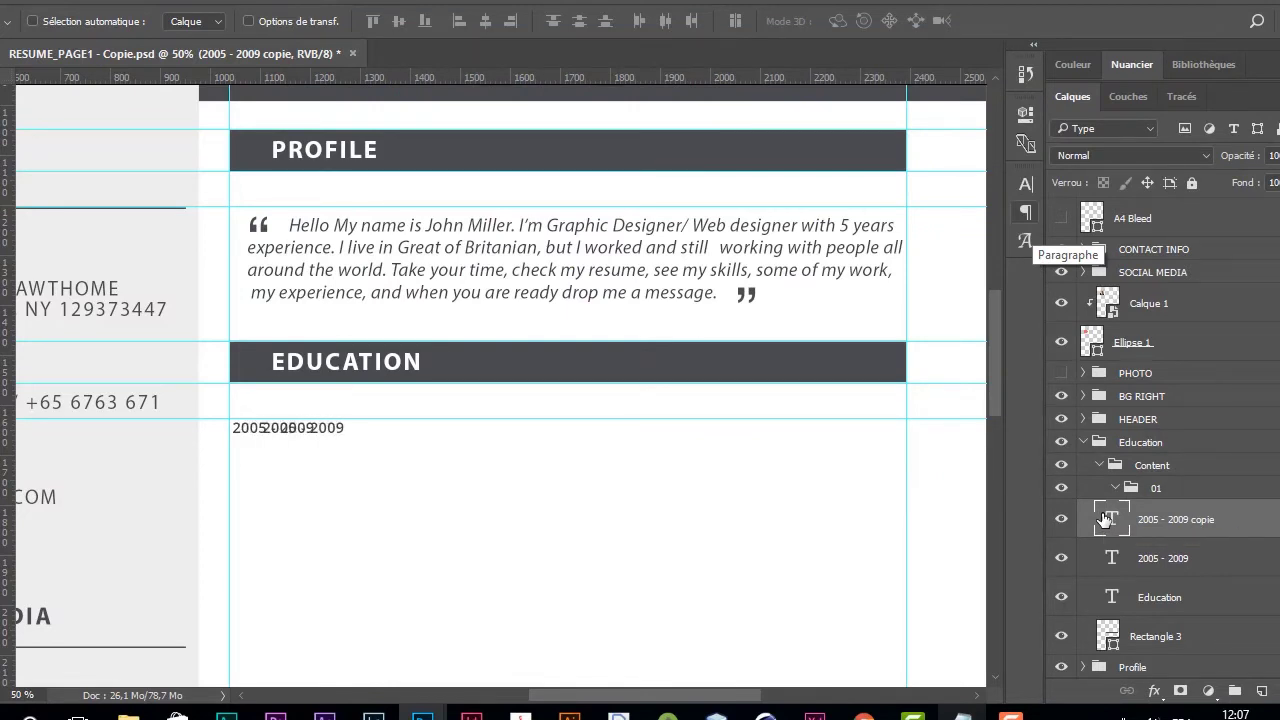
pyautogui.hotkey('shift', 'Right')
pyautogui.hotkey('shift', 'Right')
# Step: Replace the duplicated date with the copied text "MASTER DEGREE"
pyautogui.doubleClick(1105, 518)
pyautogui.hotkey('ctrl', 'v')
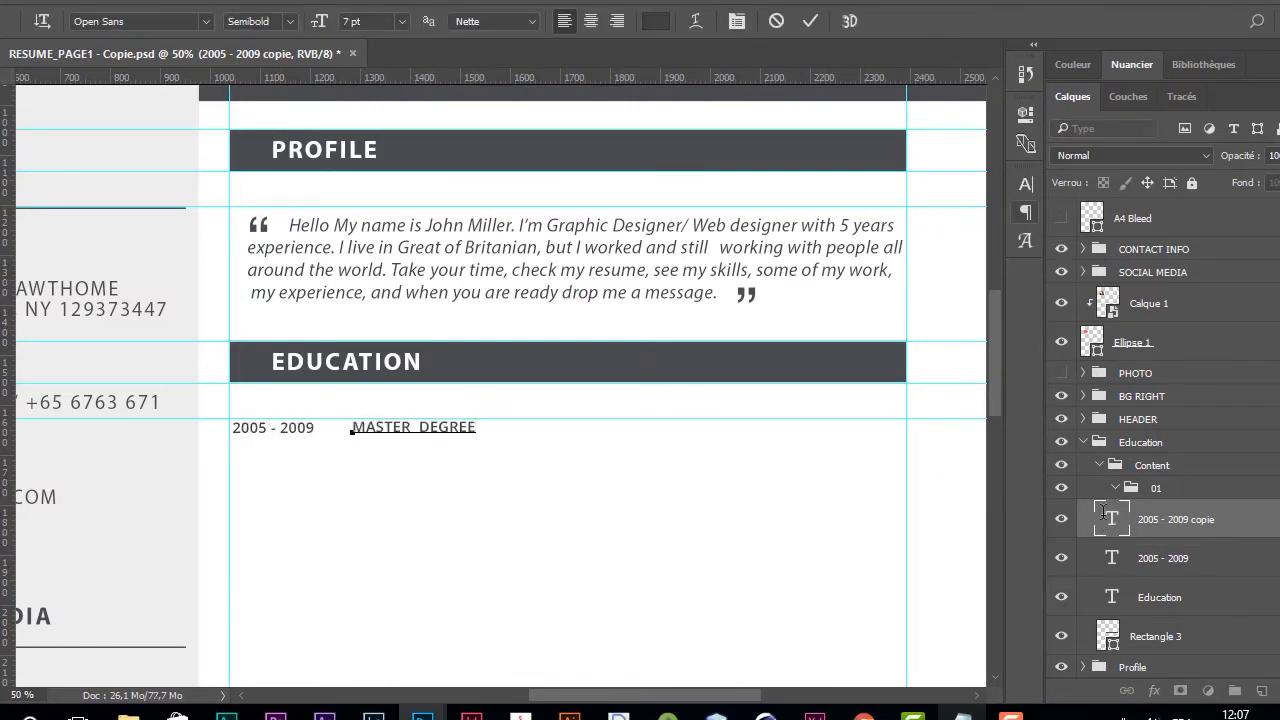
pyautogui.click(1180, 519)
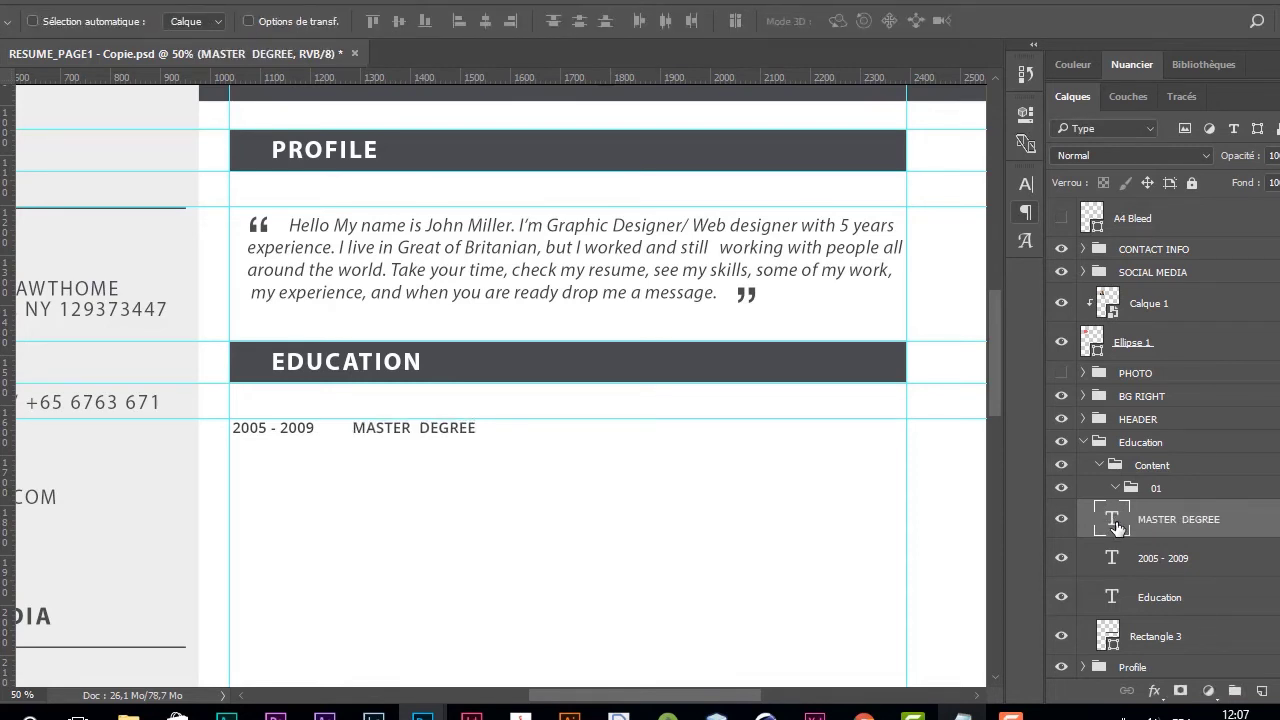
# Step: Check the type specification in the Notepad notes and format "MASTER DEGREE" in Open Sans Regular at 9 pt
pyautogui.click(962, 712)
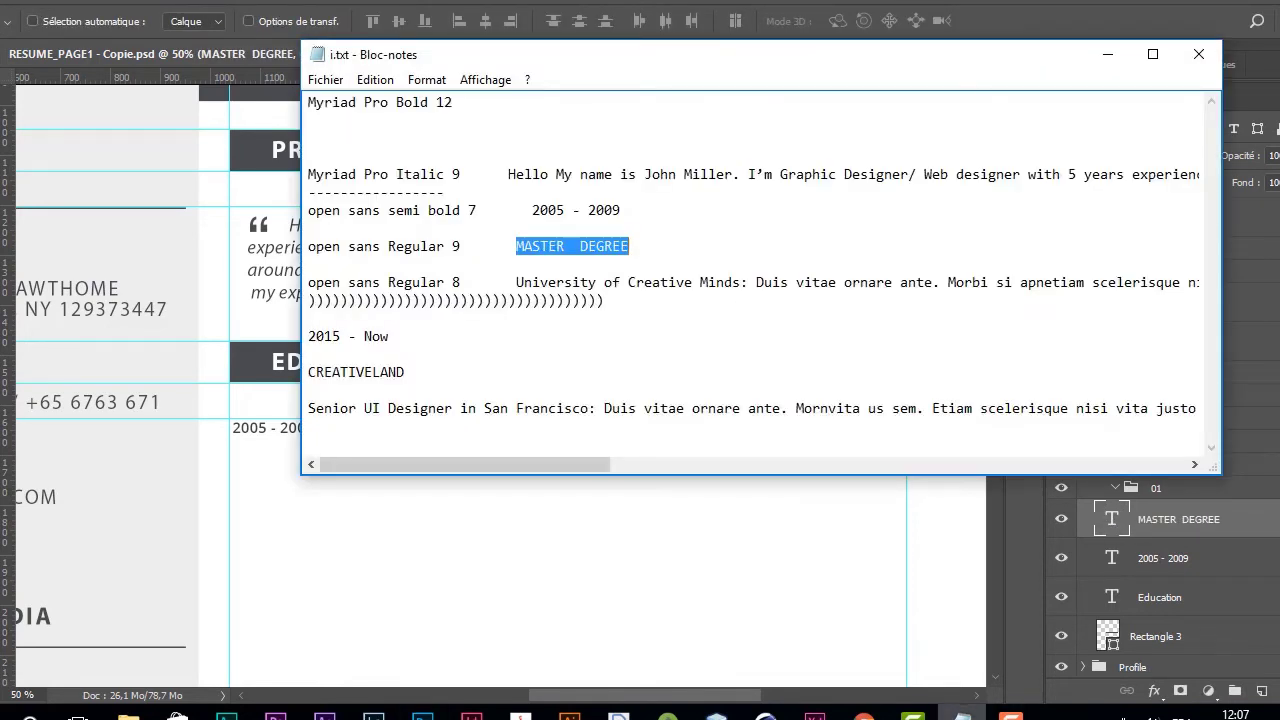
pyautogui.click(962, 712)
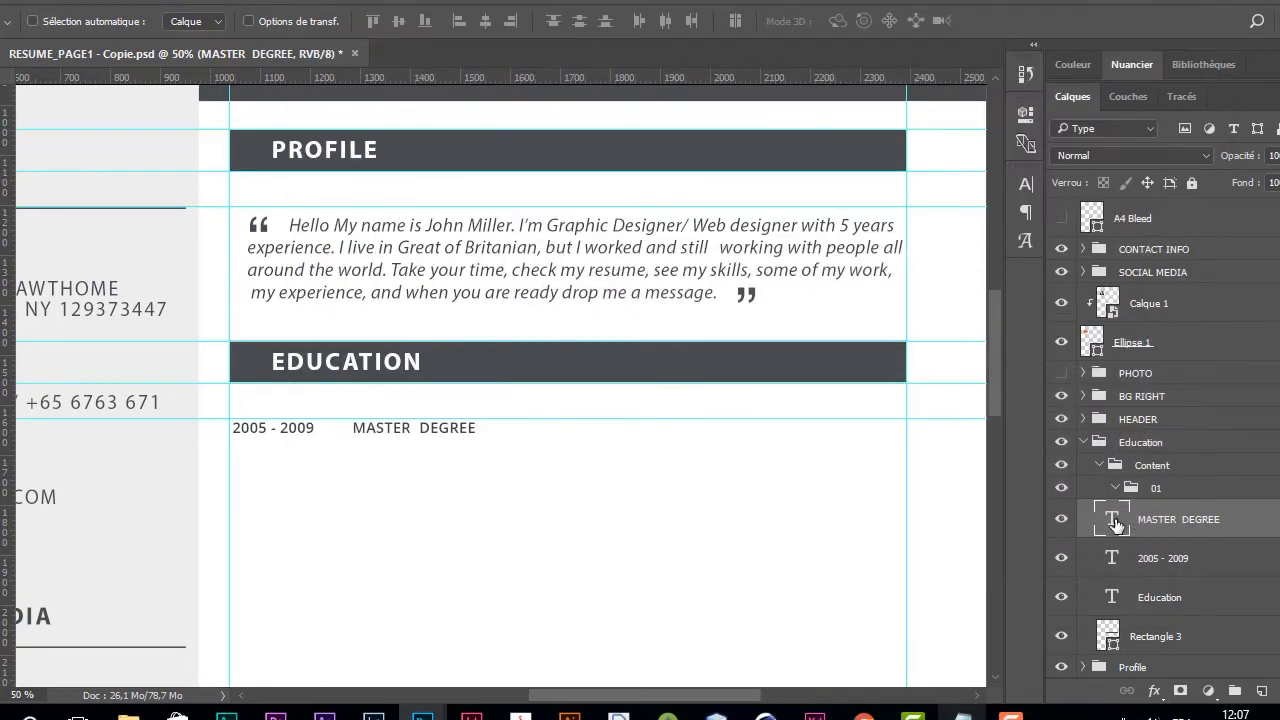
pyautogui.doubleClick(1111, 519)
pyautogui.click(290, 21)
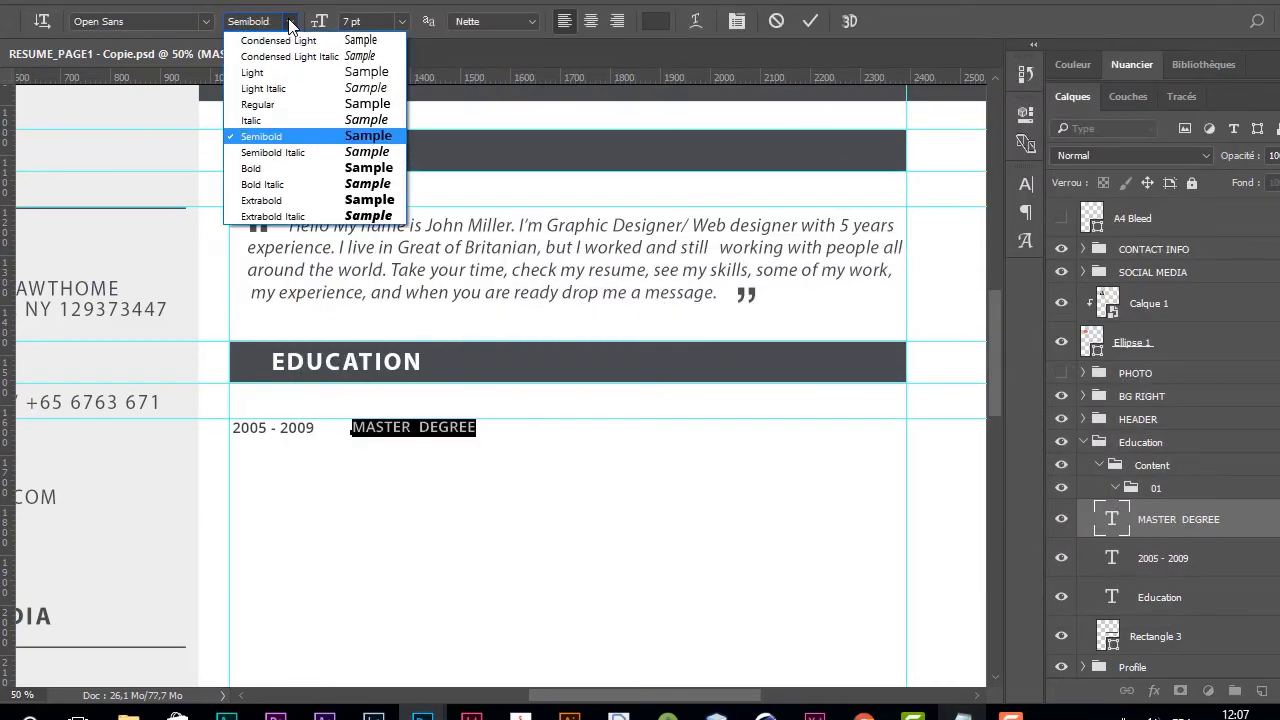
pyautogui.click(352, 21)
pyautogui.write('9')
pyautogui.click(289, 21)
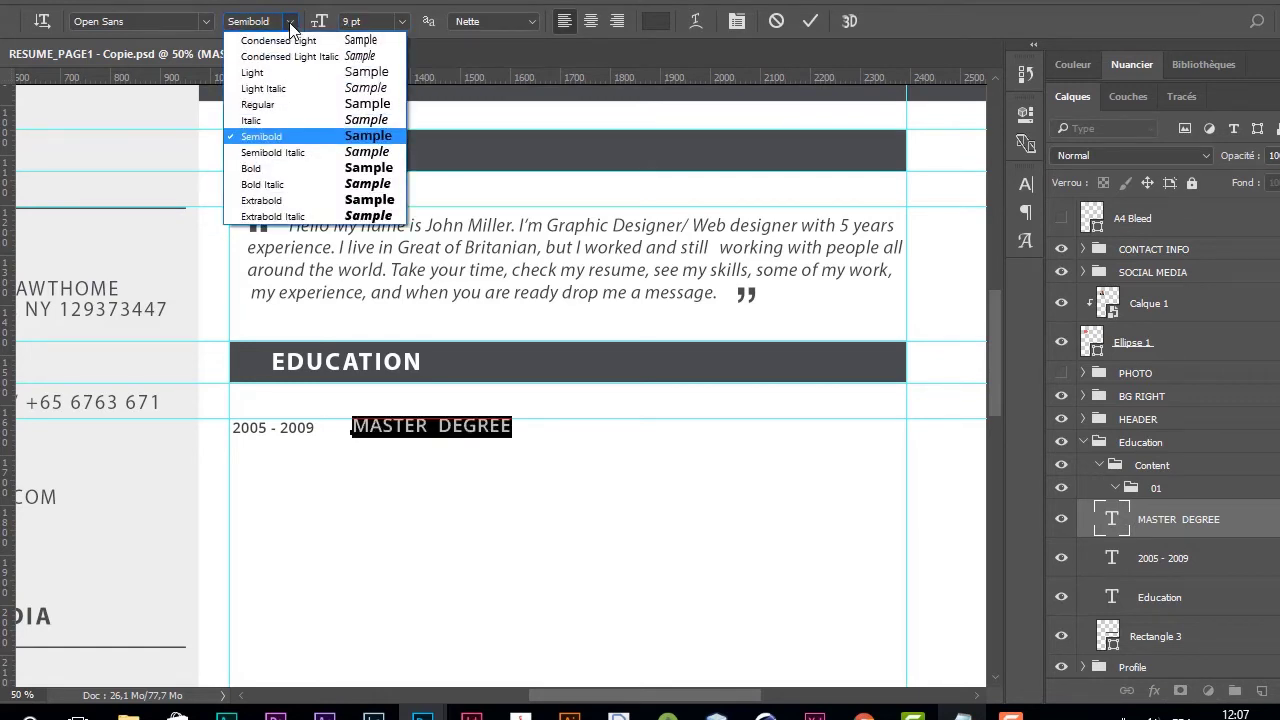
pyautogui.click(303, 96)
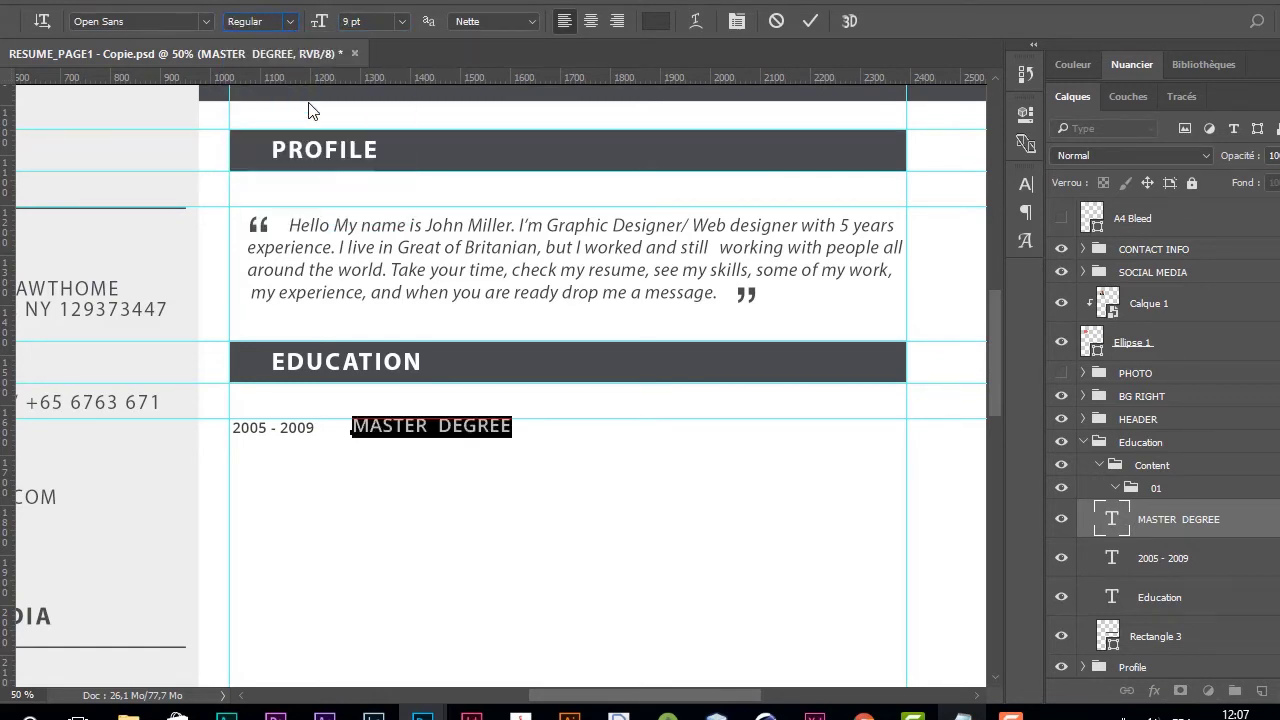
pyautogui.click(1208, 524)
pyautogui.press('v')
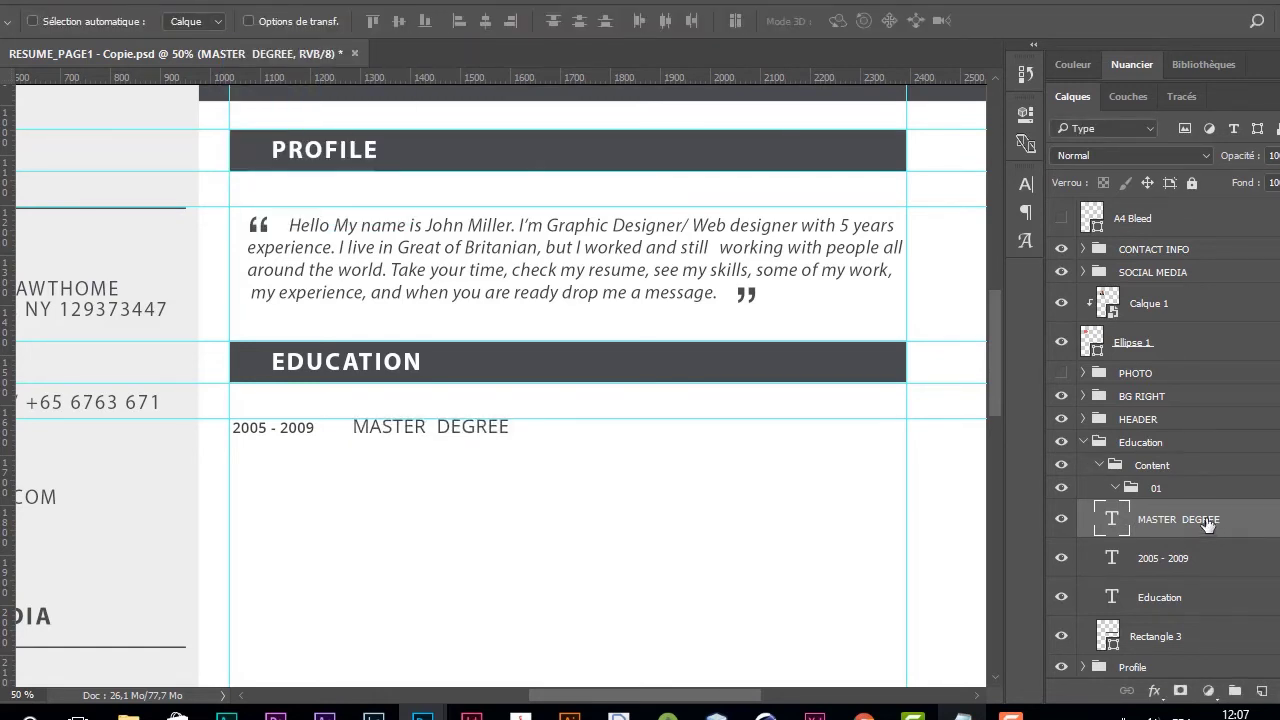
# Step: Set the tracking of the "MASTER DEGREE" text to 200
pyautogui.click(1024, 183)
pyautogui.click(955, 256)
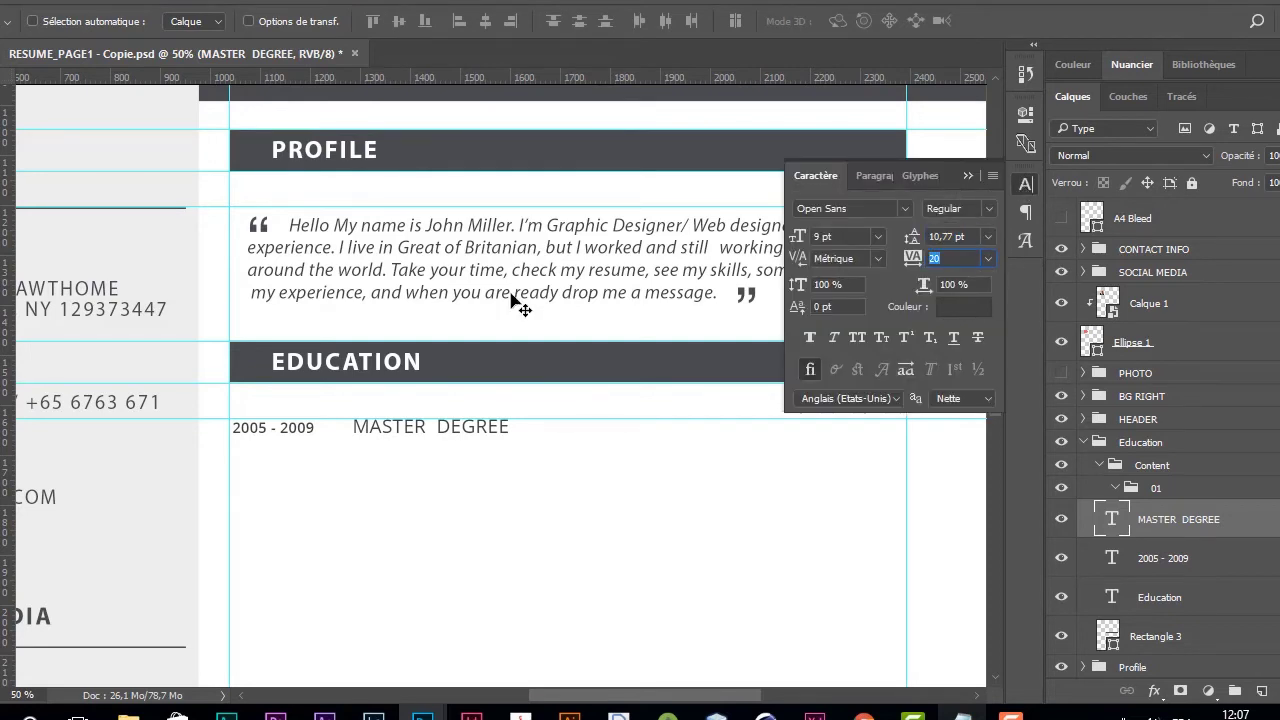
pyautogui.press('Return')
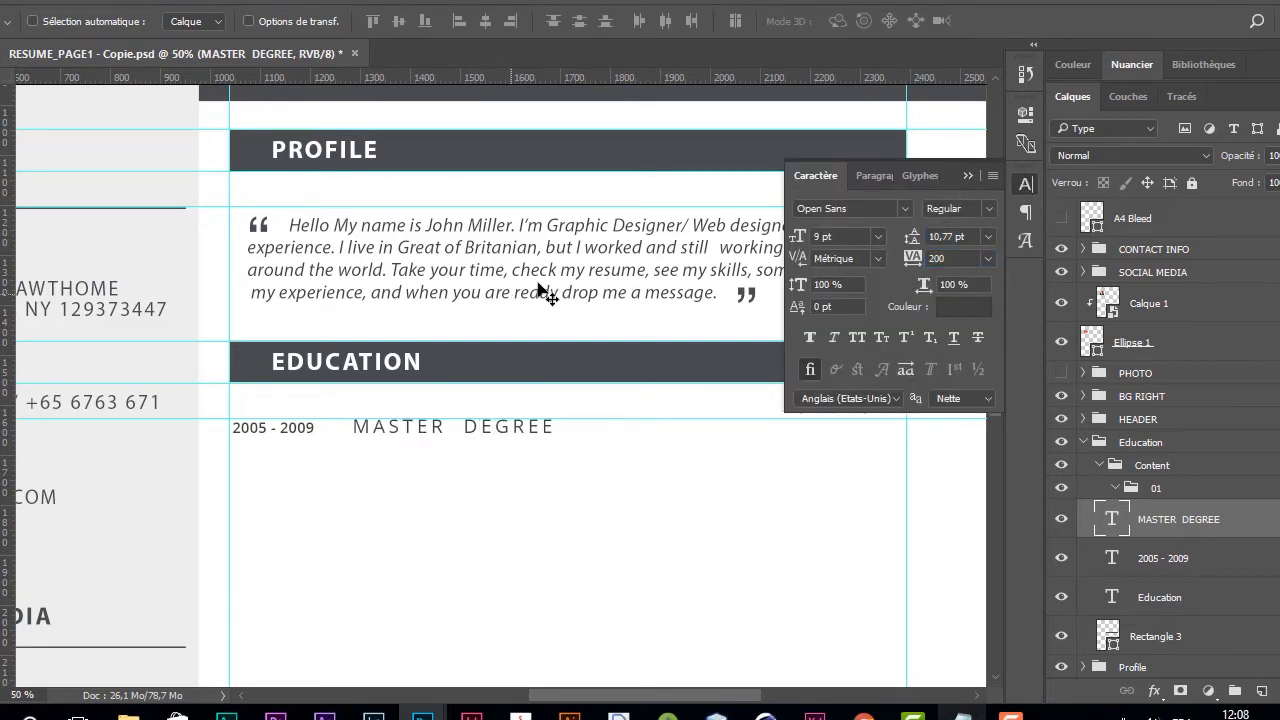
pyautogui.click(1020, 185)
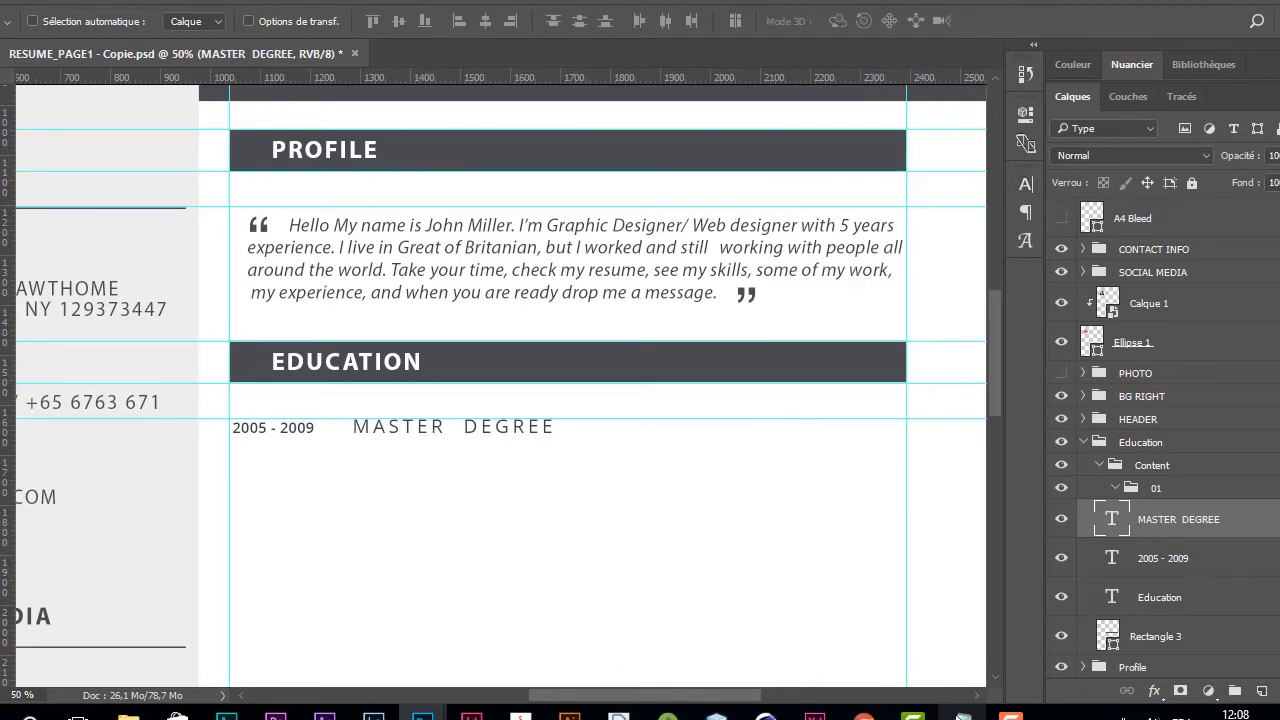
# Step: Duplicate the "MASTER DEGREE" text layer and copy the University of Creative Minds description from the Notepad notes
pyautogui.hotkey('ctrl', 'j')
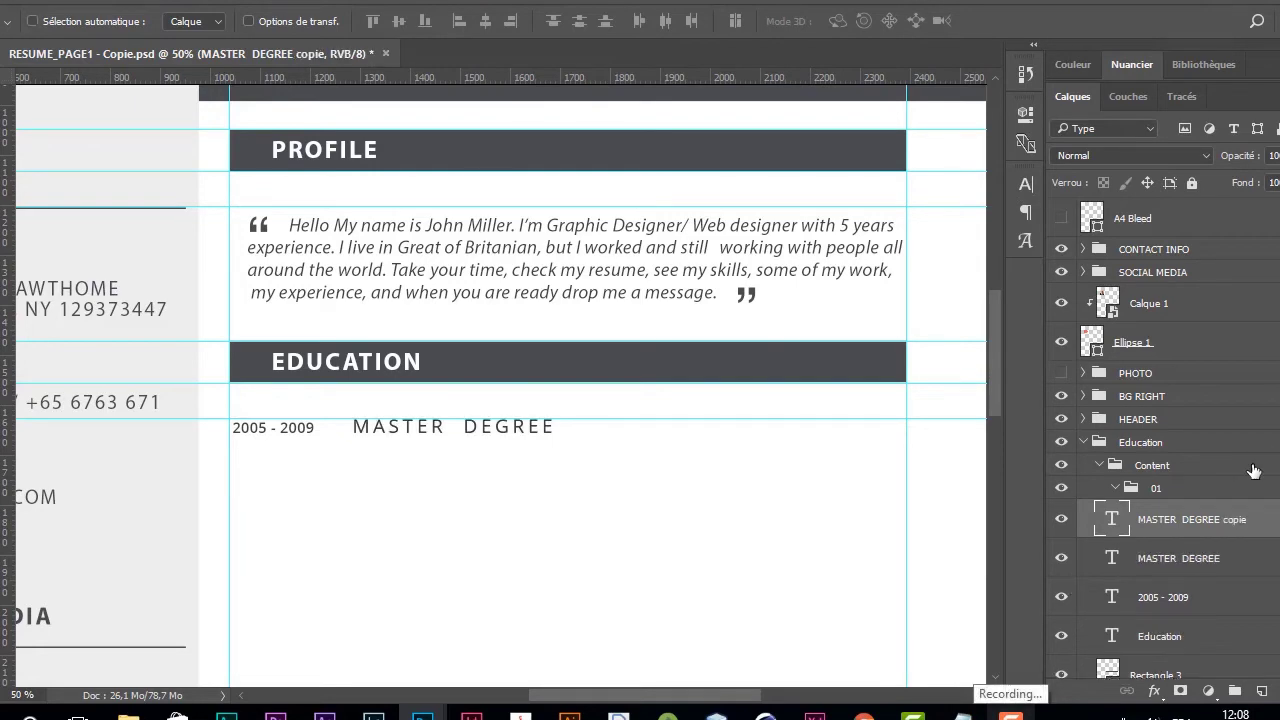
pyautogui.press('super+Tab')
pyautogui.click(486, 186)
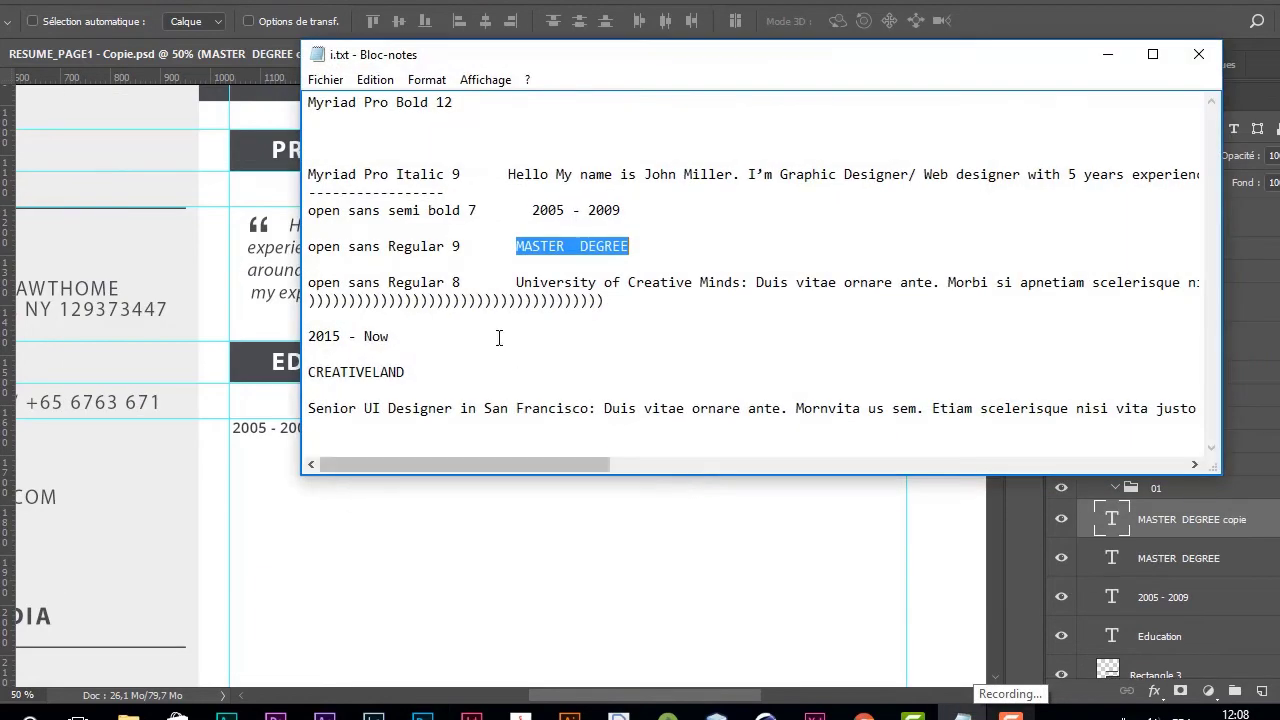
pyautogui.click(518, 281)
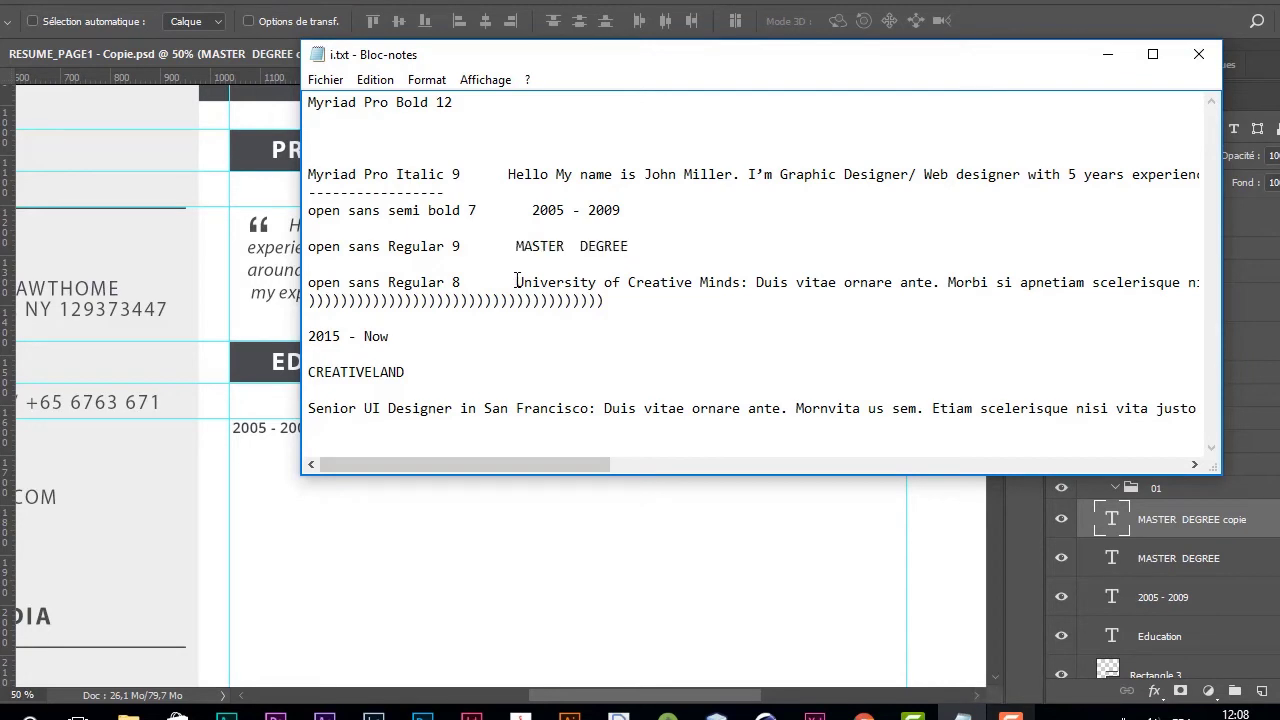
pyautogui.hotkey('shift', 'End')
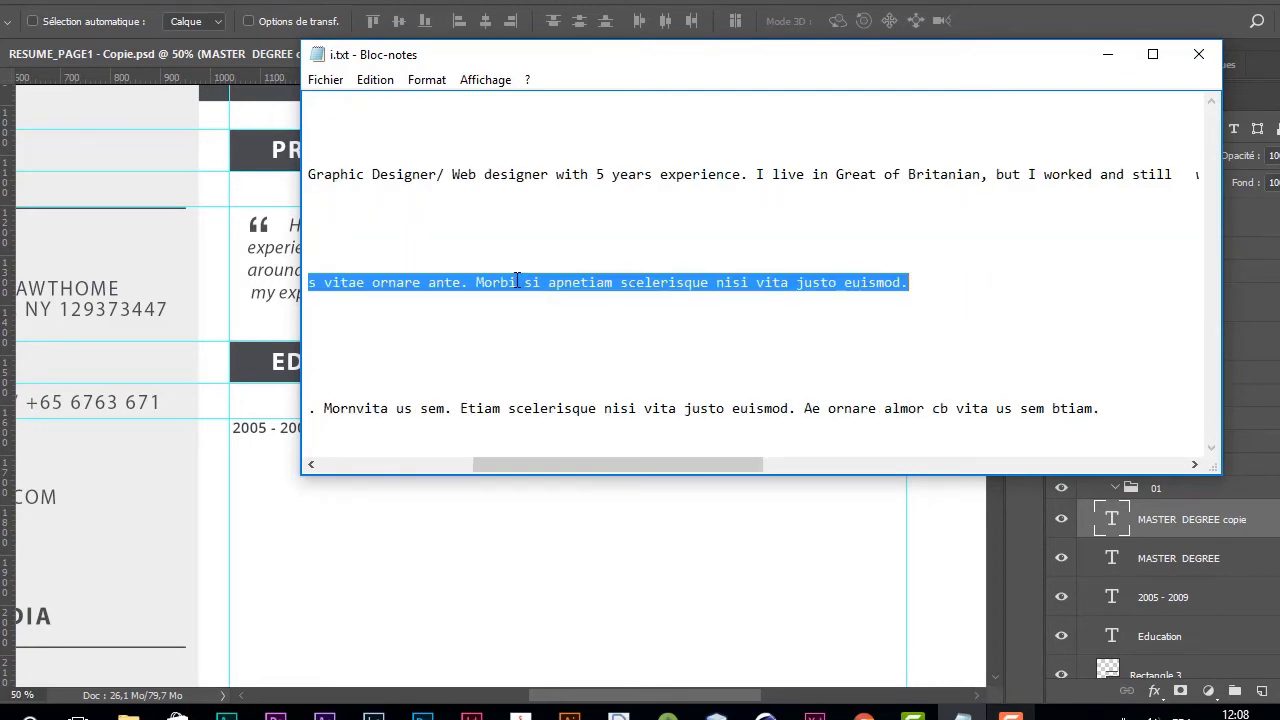
pyautogui.press('Home')
pyautogui.hotkey('alt', 'Tab')
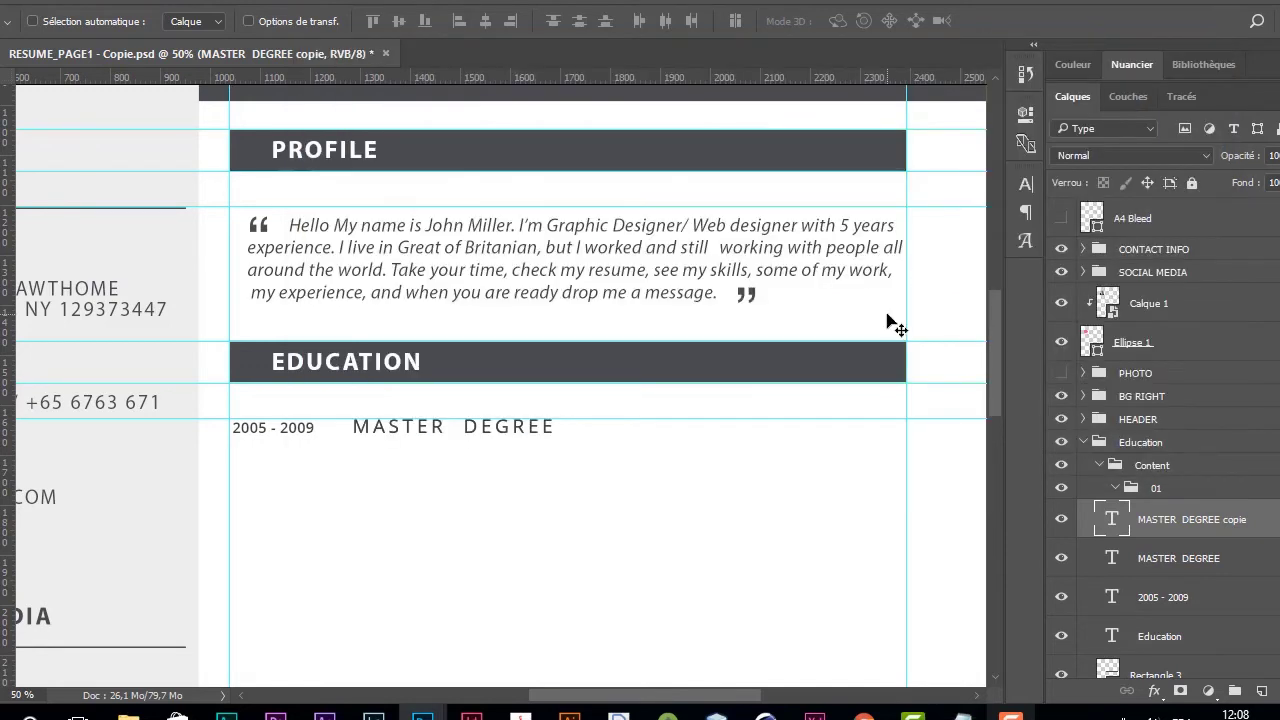
# Step: Move the duplicated text straight down below "MASTER DEGREE" and replace it with the copied University of Creative Minds description
pyautogui.hotkey('shift', 'Down')
pyautogui.hotkey('shift', 'Down')
pyautogui.hotkey('shift', 'Down')
pyautogui.hotkey('shift', 'Down')
pyautogui.hotkey('shift', 'Down')
pyautogui.hotkey('shift', 'Down')
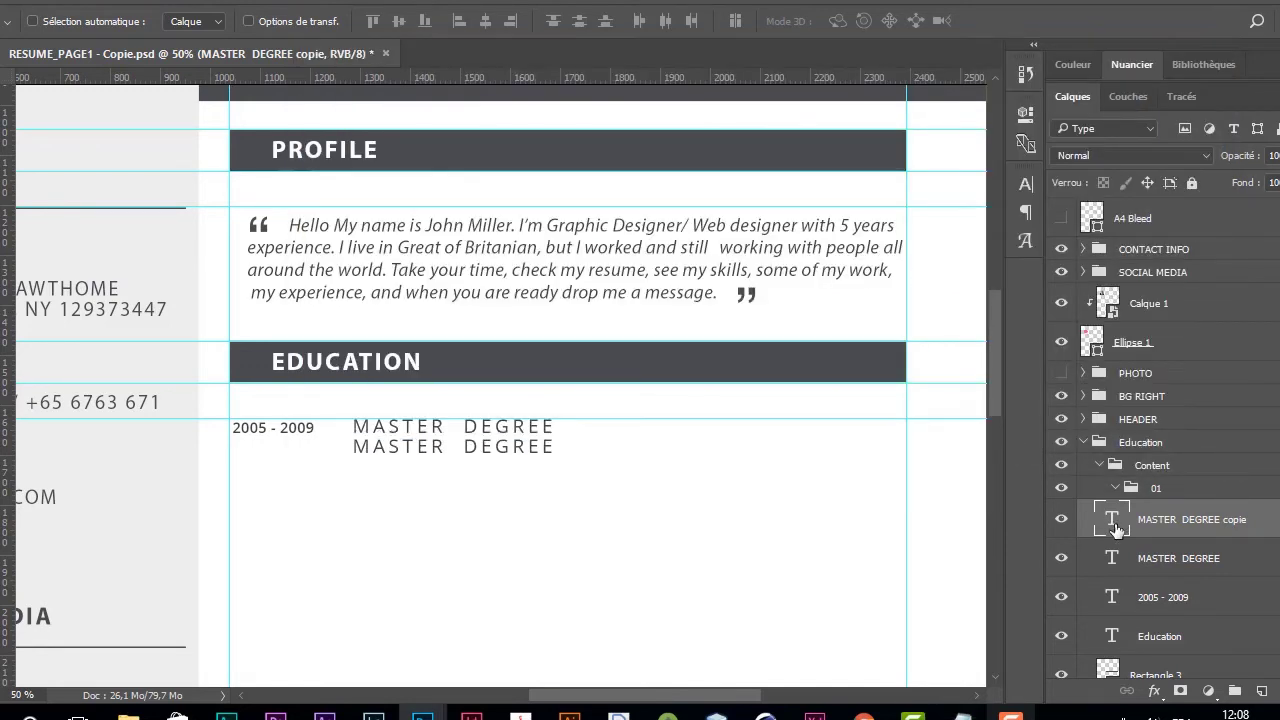
pyautogui.doubleClick(1113, 523)
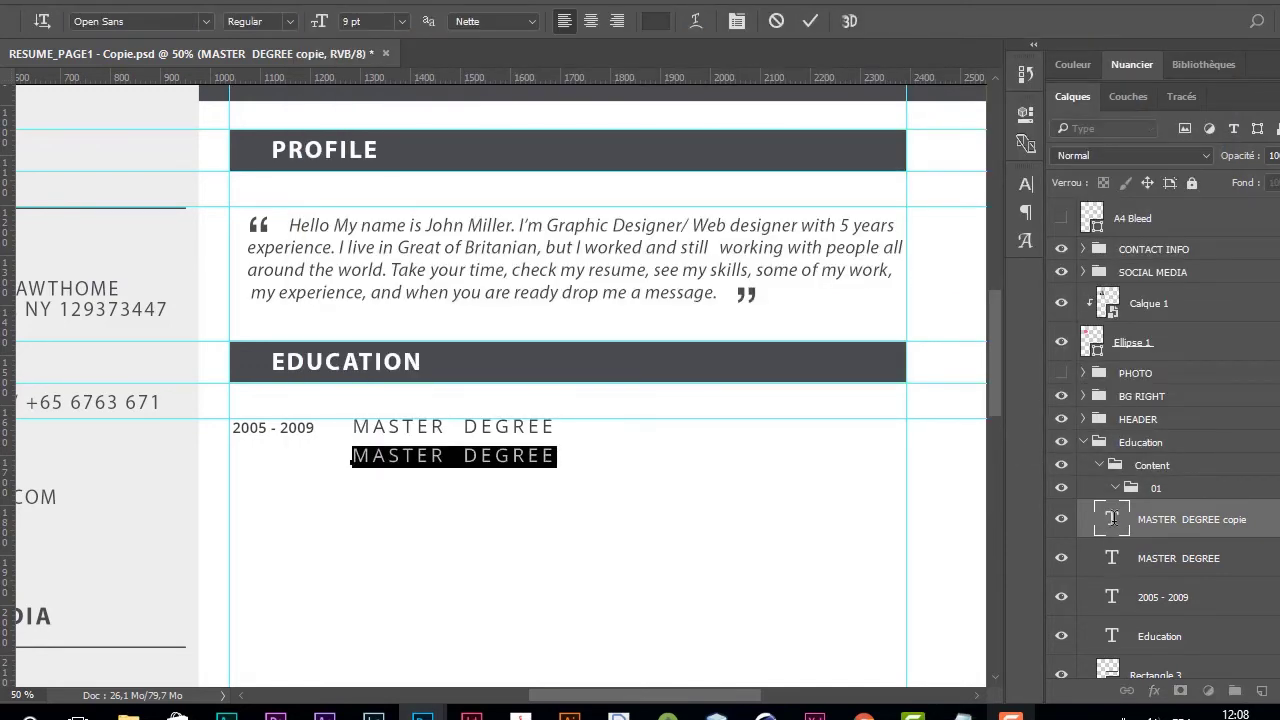
pyautogui.write('University of Creative Minds: Duis vitae ornare ante etiam scelerisque nisi vita justo euismod.')
# Step: Format the whole University of Creative Minds description at 8 pt with a tracking of 20
pyautogui.hotkey('ctrl', 'a')
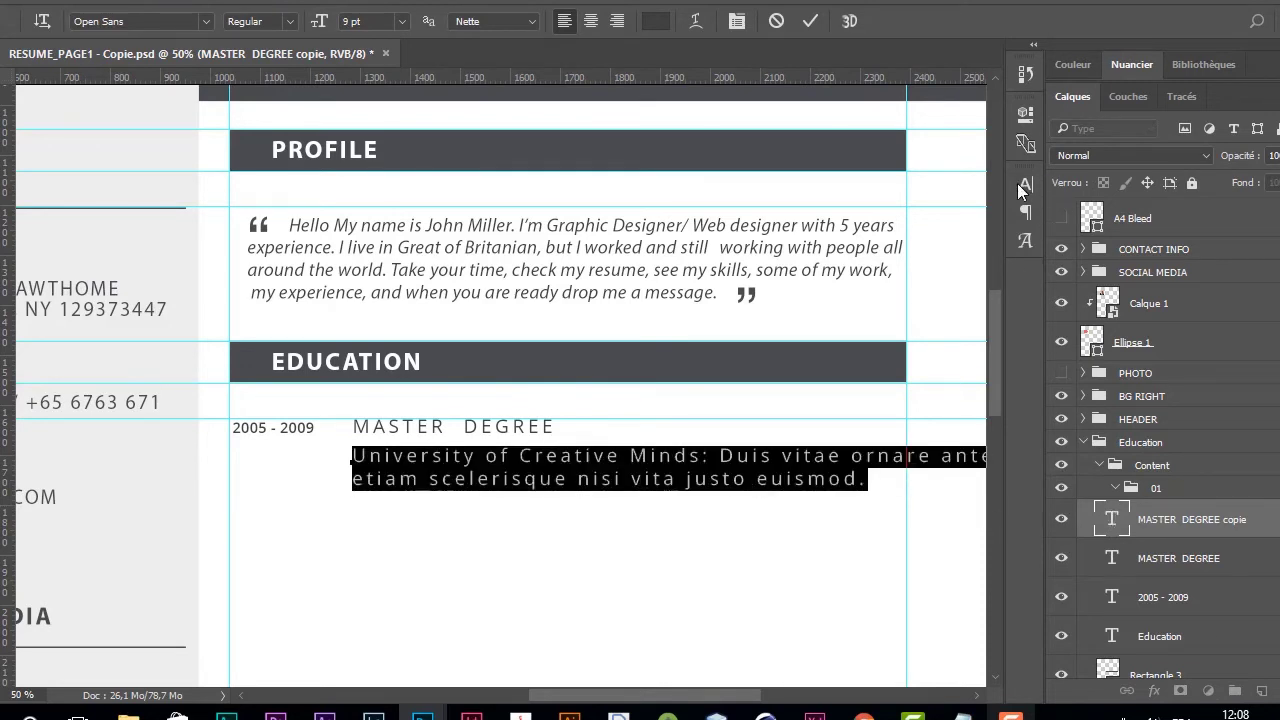
pyautogui.click(1020, 184)
pyautogui.click(821, 236)
pyautogui.write('8')
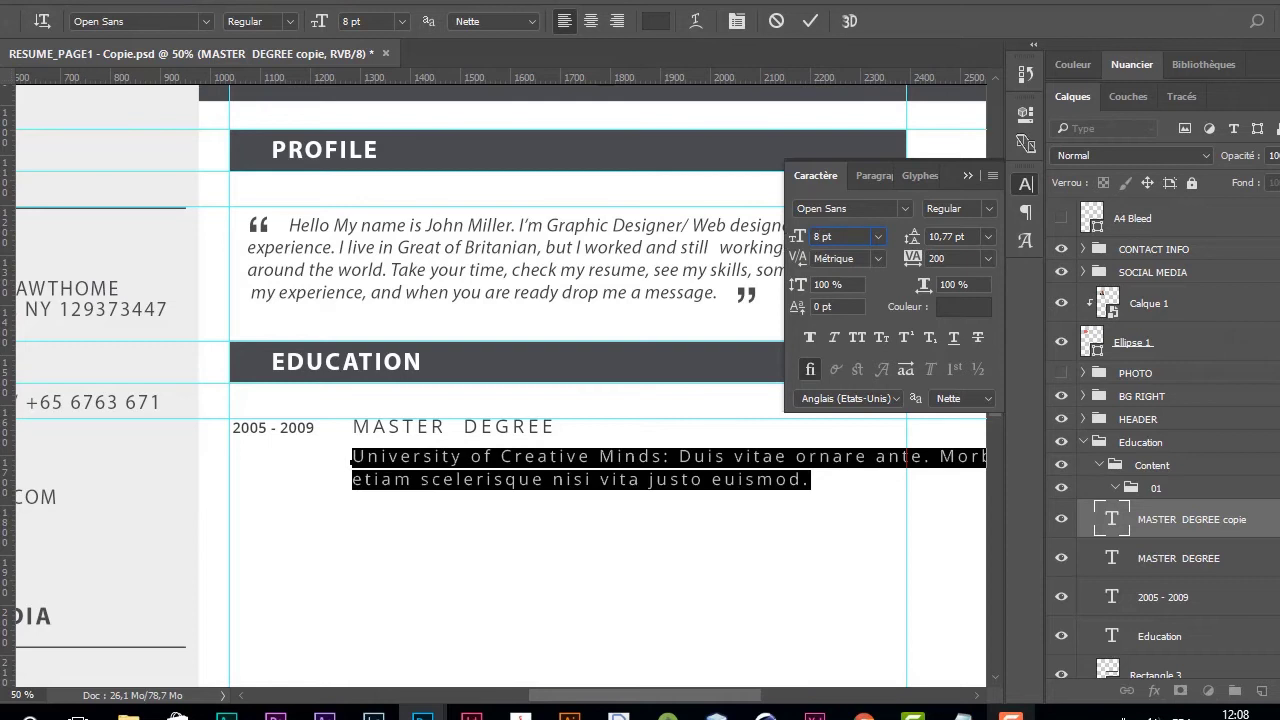
pyautogui.click(962, 259)
pyautogui.write('20')
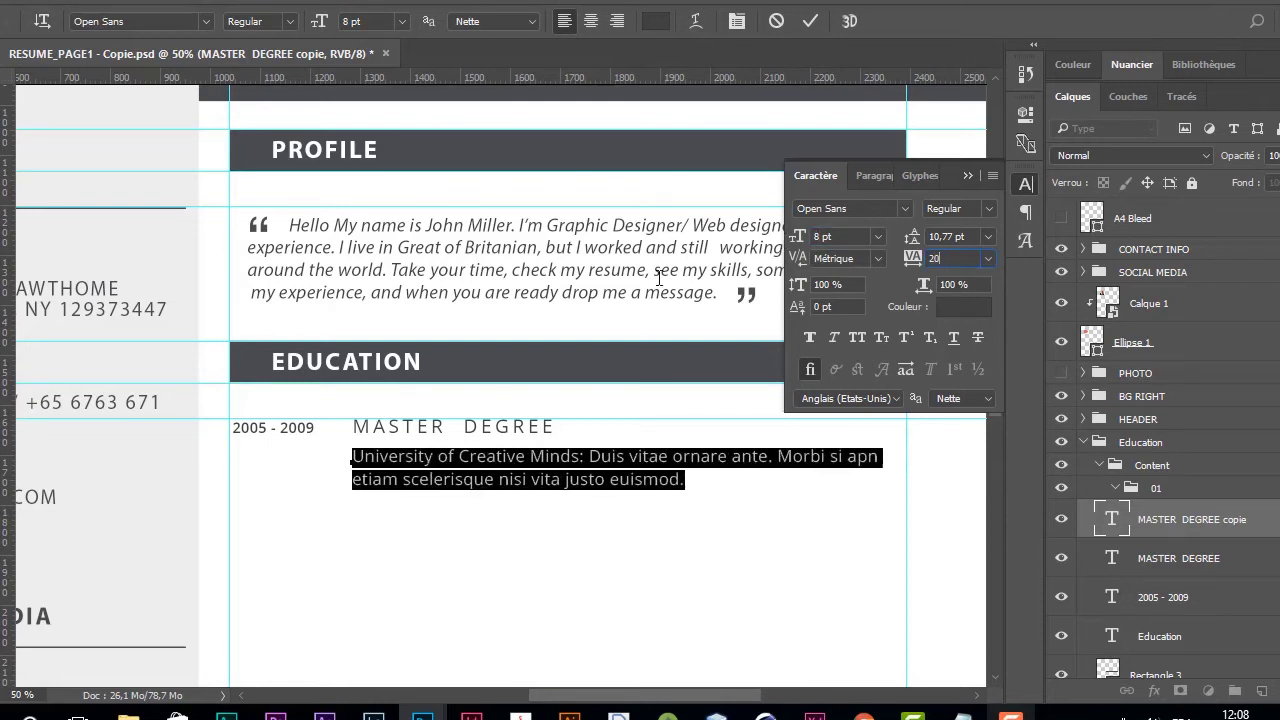
pyautogui.click(1026, 184)
pyautogui.click(1198, 532)
pyautogui.press('v')
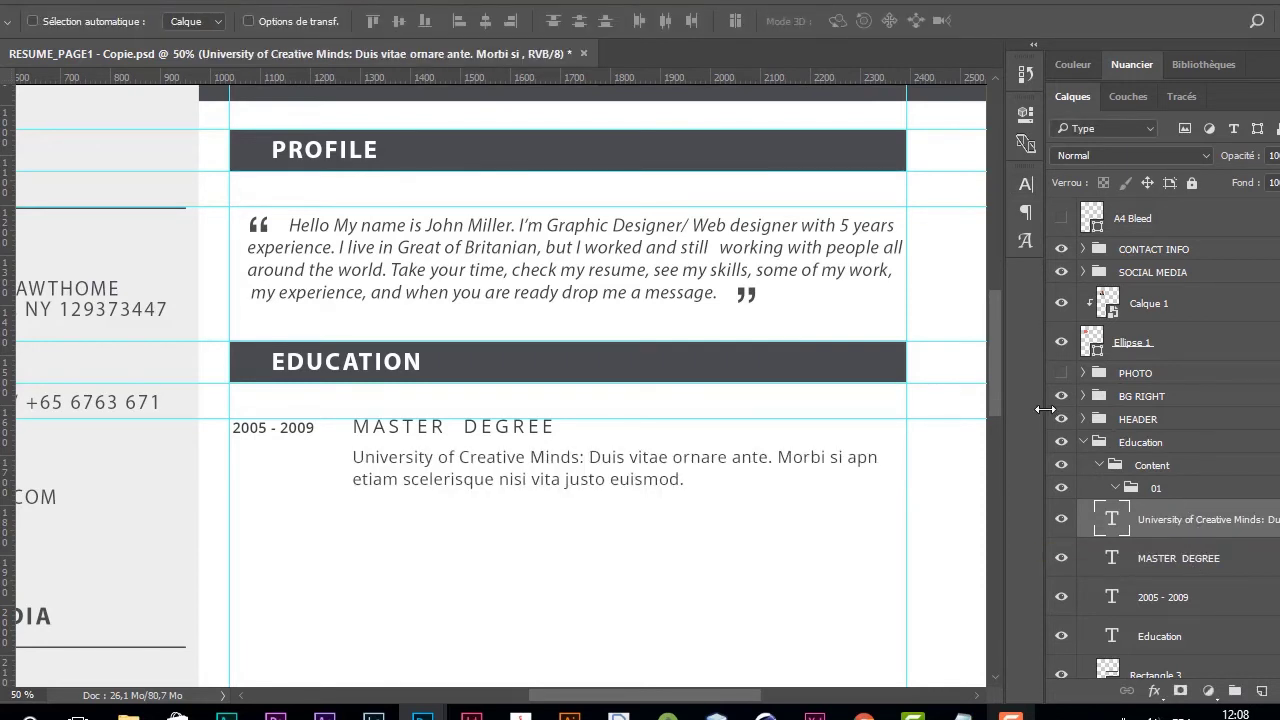
# Step: Draw a small circle about 28 px wide with the Ellipse tool between the date and "MASTER DEGREE"
pyautogui.press('u')
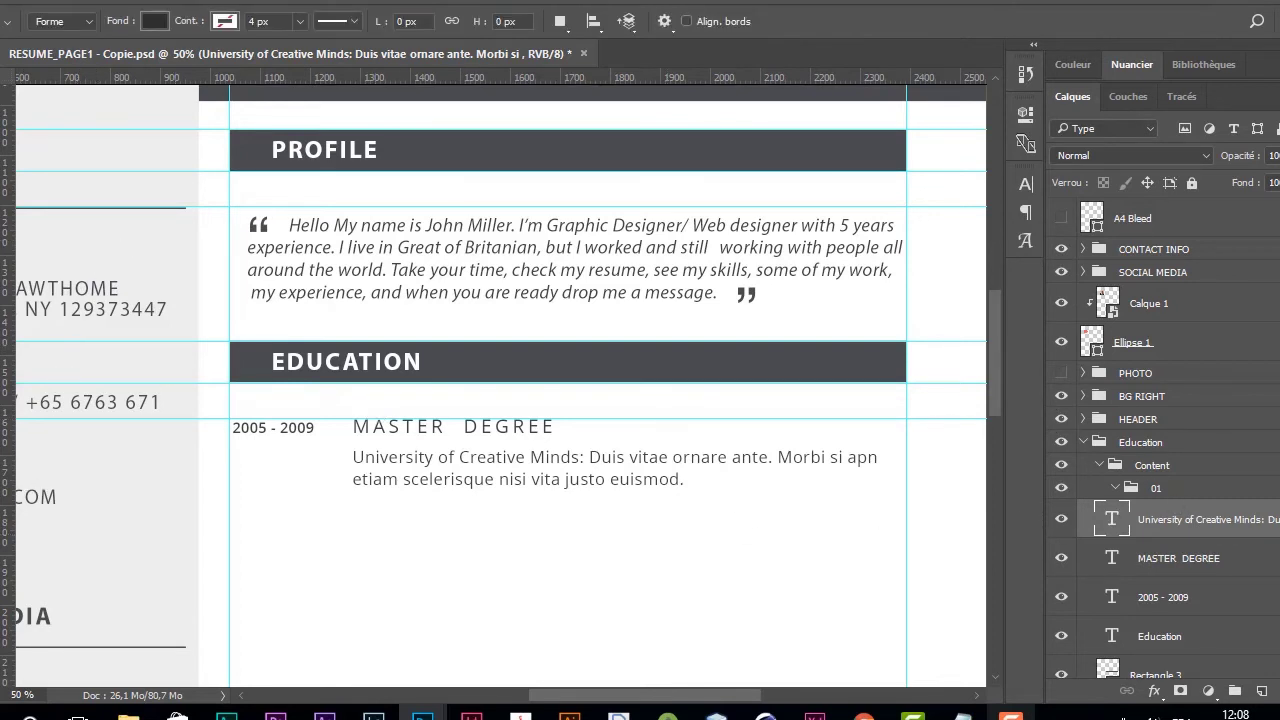
pyautogui.rightClick(3, 522)
pyautogui.click(60, 557)
pyautogui.moveTo(328, 424); pyautogui.dragTo(341, 442)
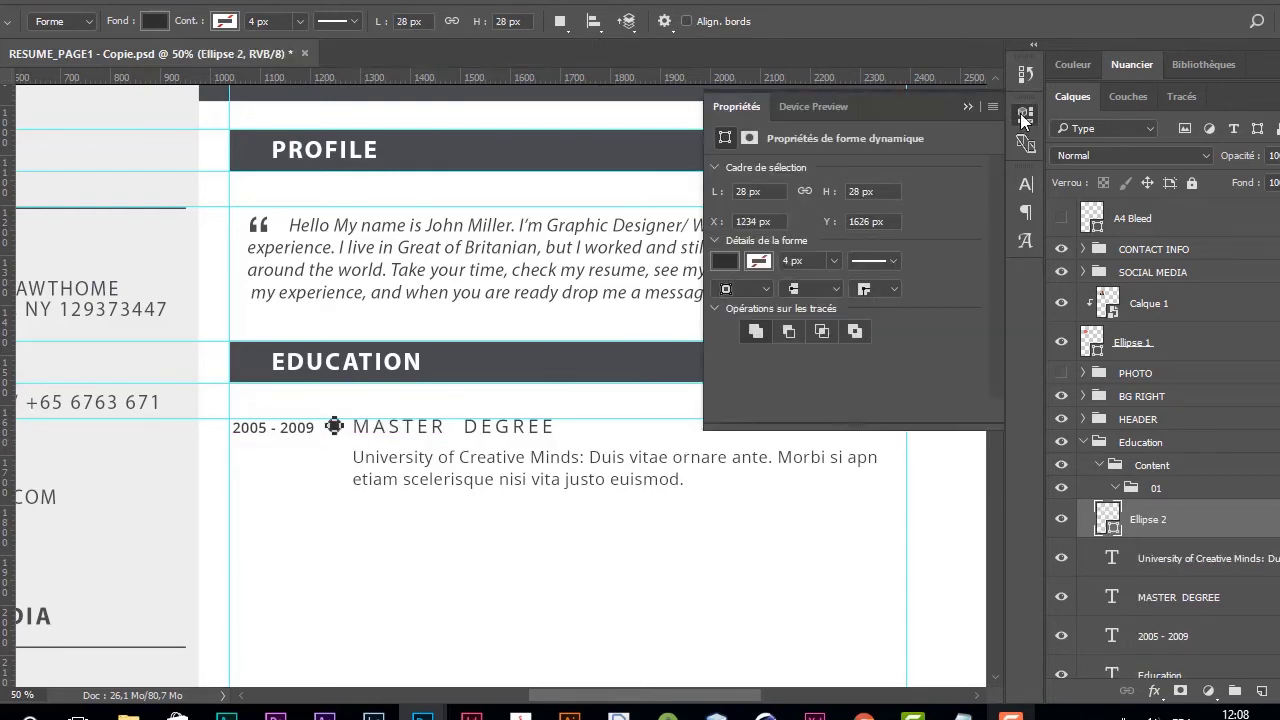
pyautogui.click(1020, 113)
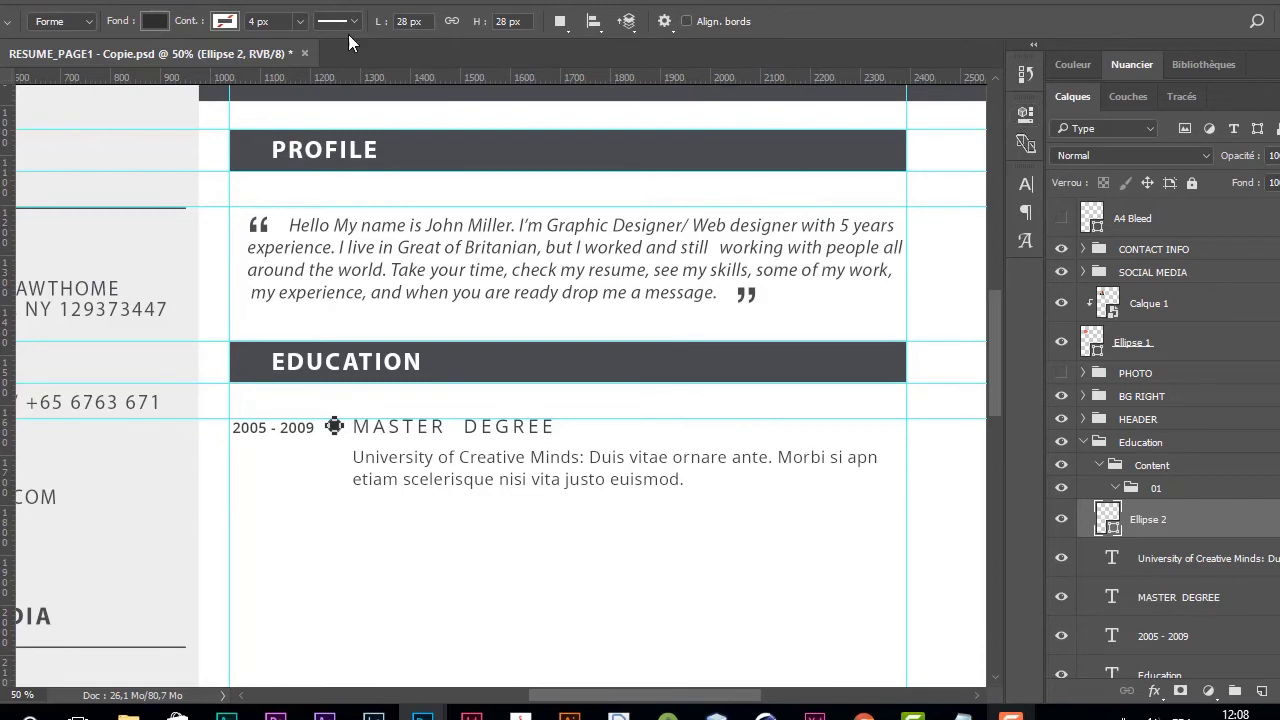
# Step: Change the small circle's fill to white (ffffff) by sampling the page background
pyautogui.click(155, 22)
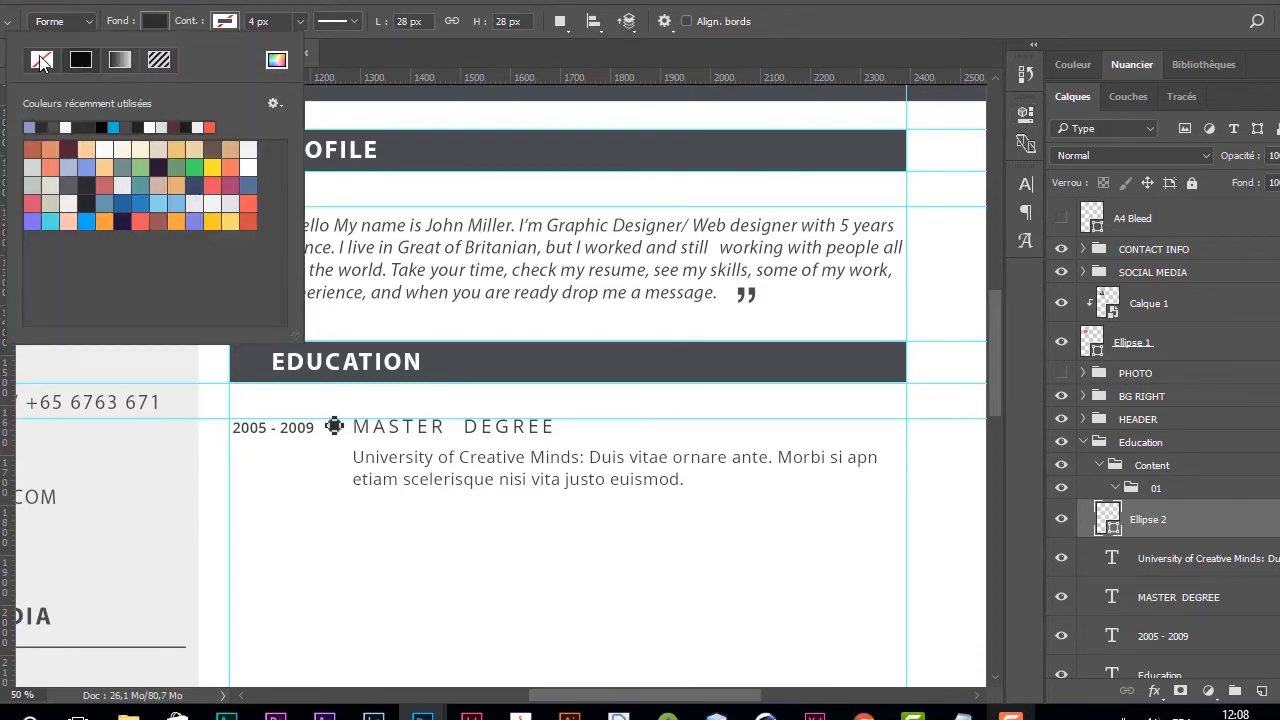
pyautogui.click(276, 60)
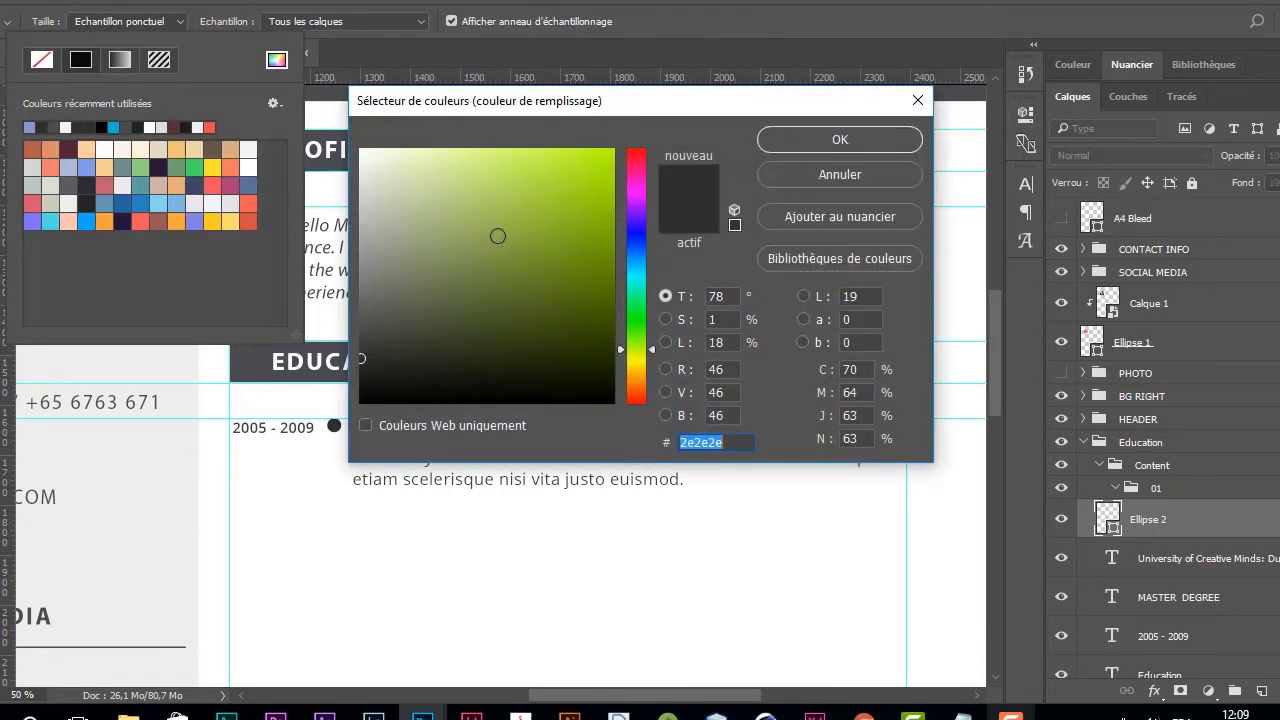
pyautogui.click(323, 556)
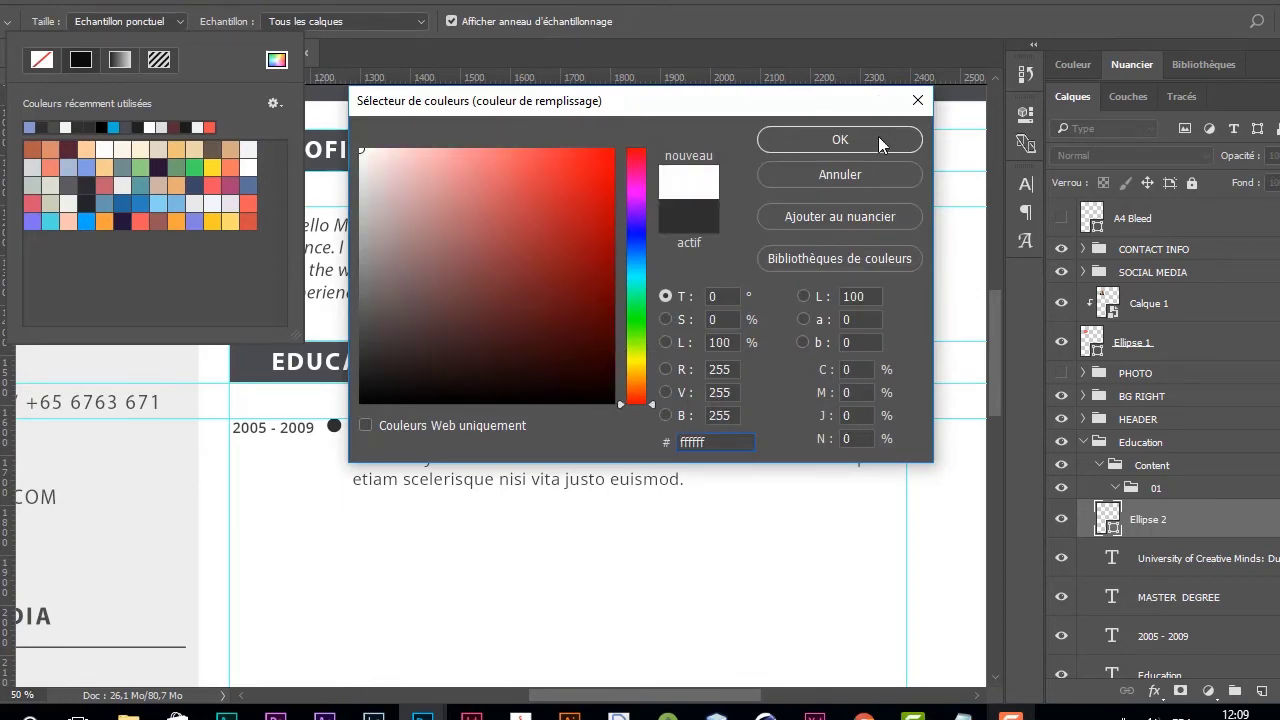
pyautogui.click(878, 140)
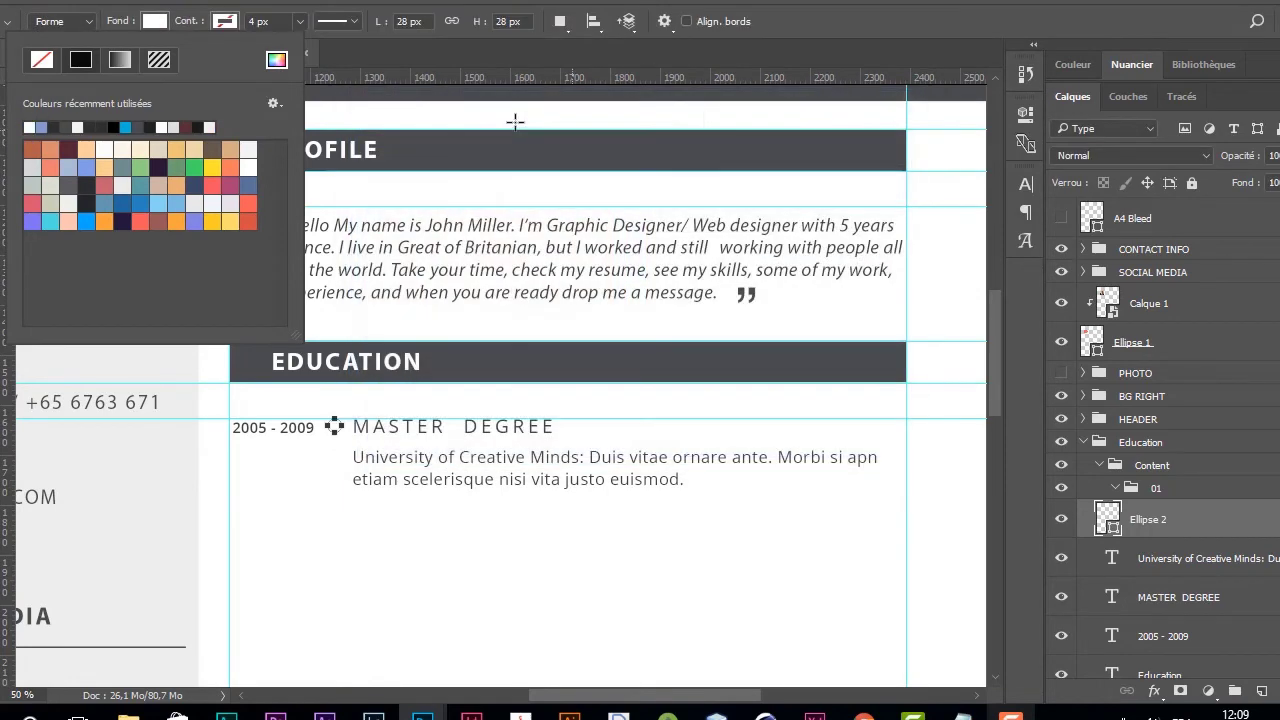
# Step: Give the small circle a solid stroke in the dark grey sampled from the PROFILE header bar
pyautogui.click(220, 22)
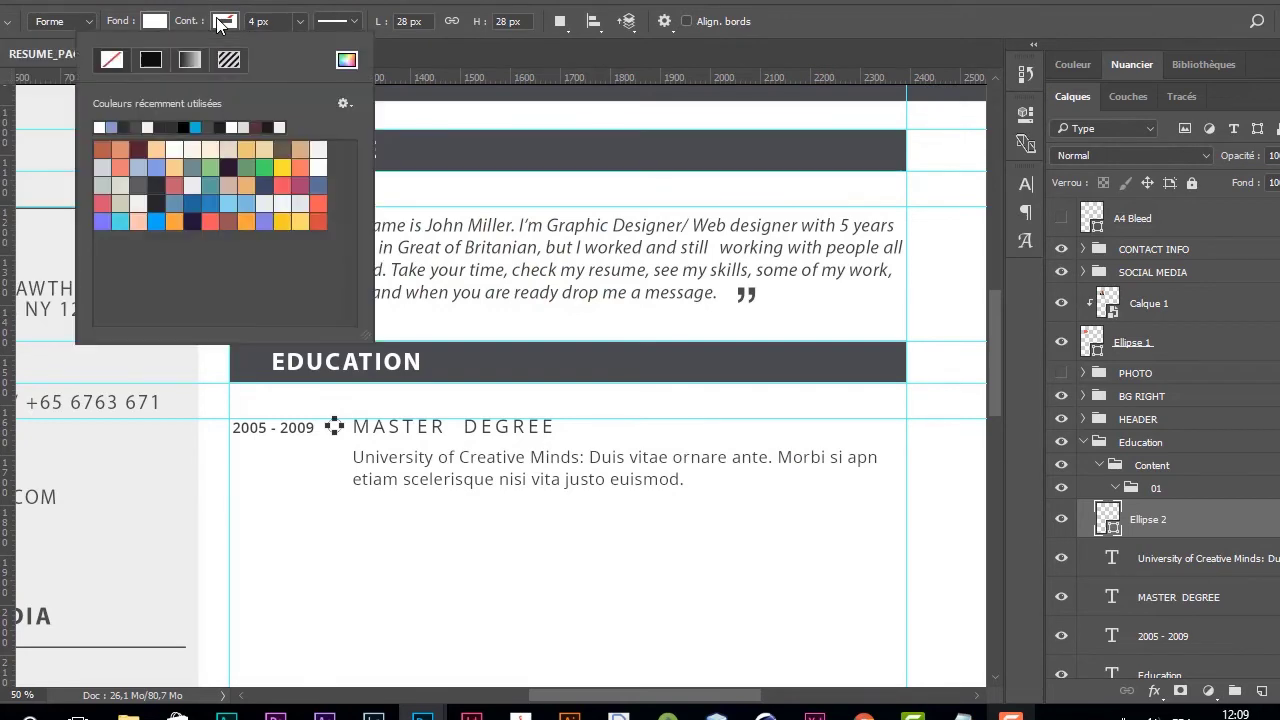
pyautogui.click(345, 62)
pyautogui.moveTo(466, 103); pyautogui.dragTo(810, 166)
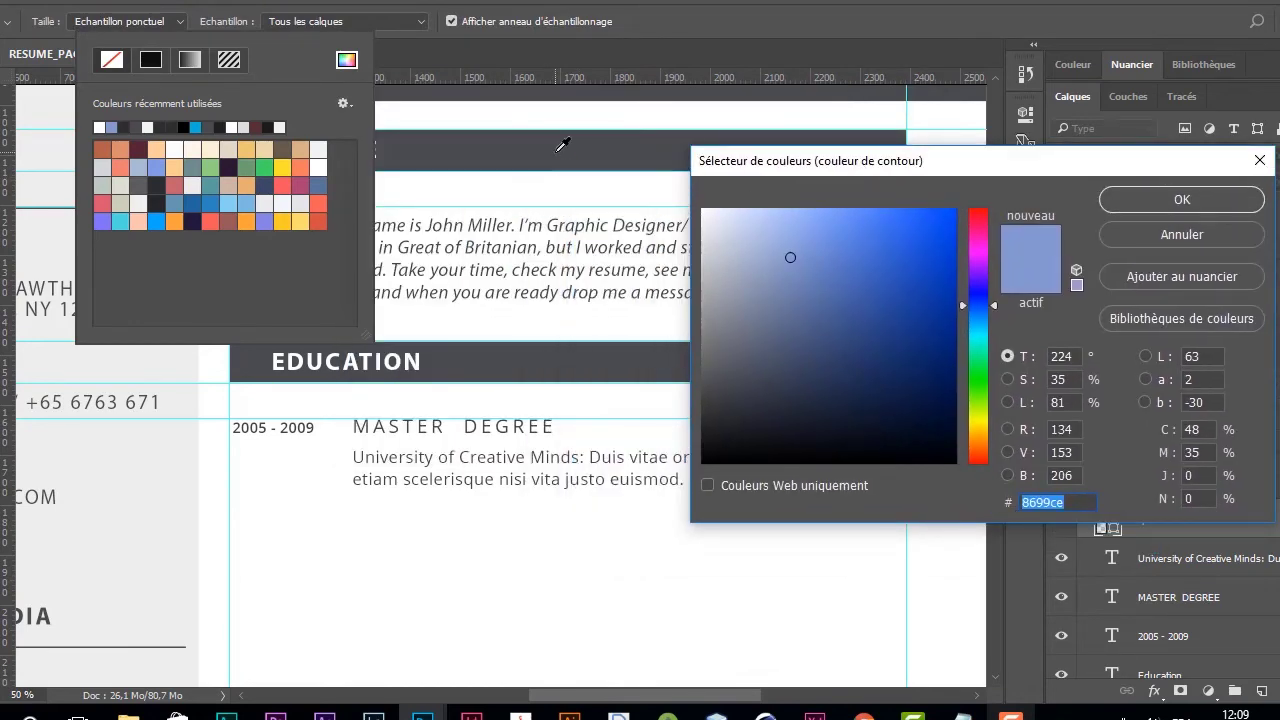
pyautogui.click(563, 147)
pyautogui.click(1206, 205)
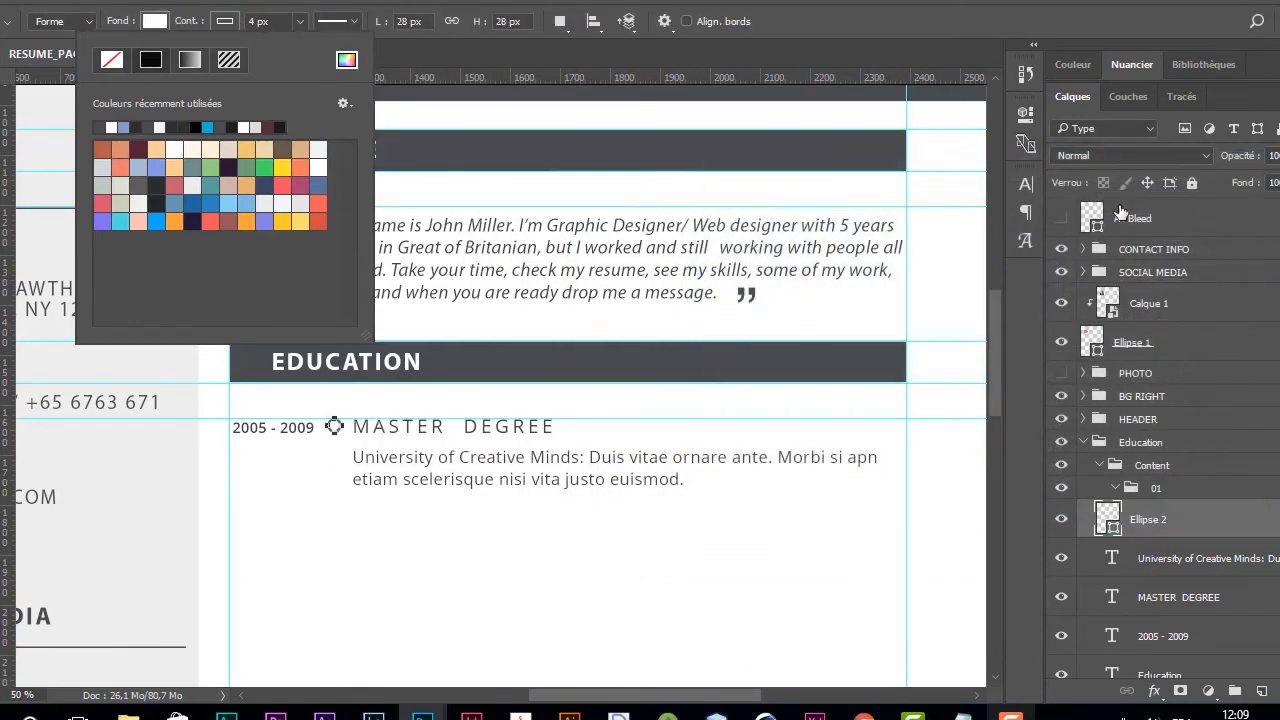
pyautogui.press('Return')
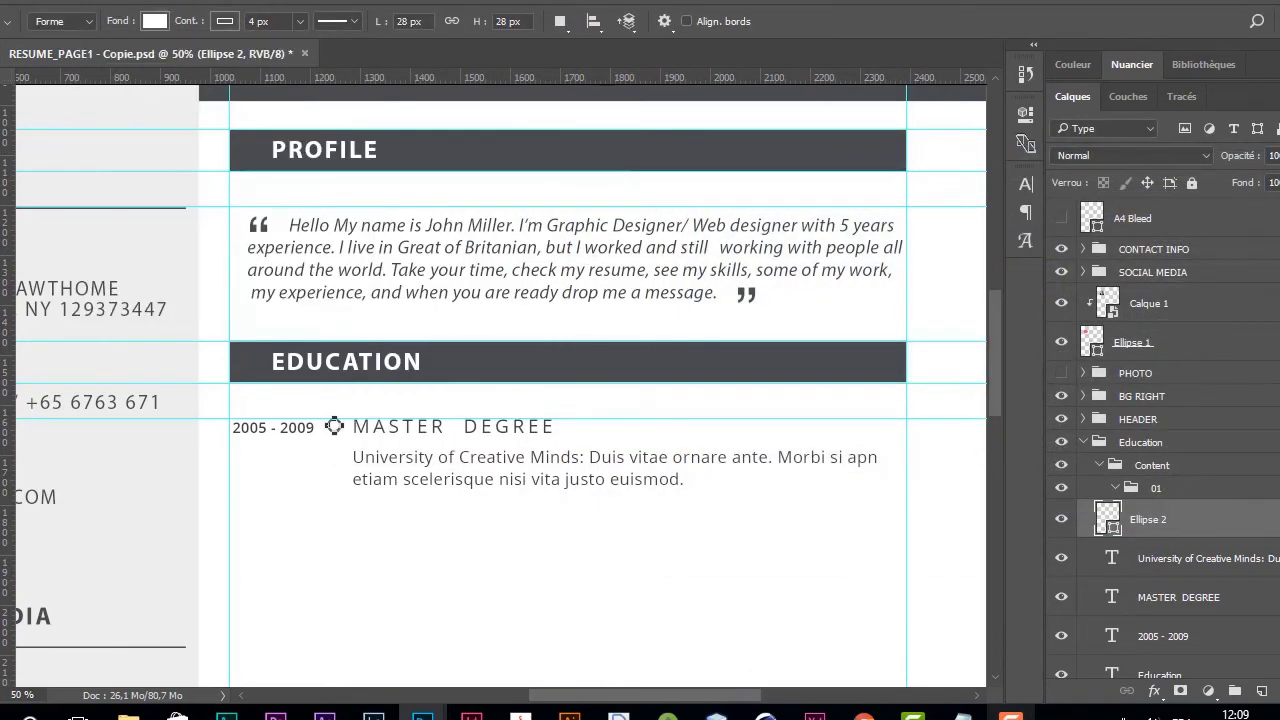
# Step: Move the circle, description, "MASTER DEGREE" and "2005 - 2009" layers into the 01 group
pyautogui.click(1200, 466)
pyautogui.click(1192, 520)
pyautogui.press('v')
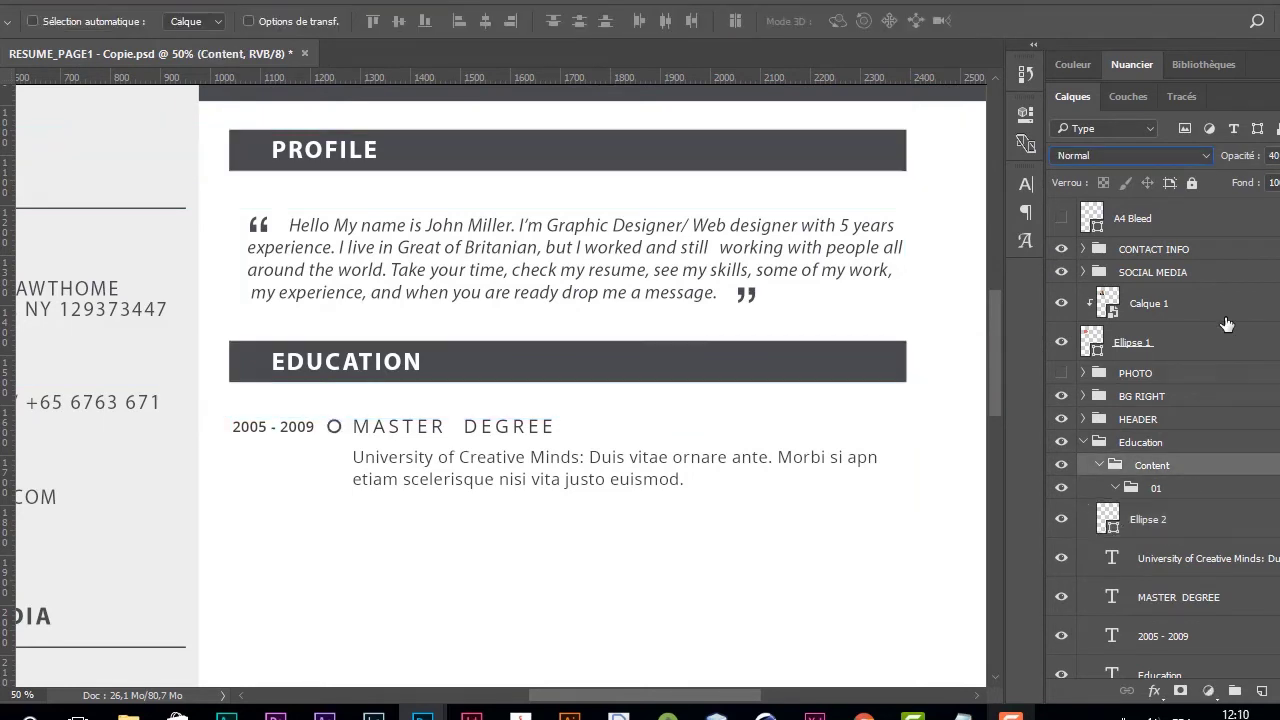
pyautogui.click(1225, 312)
pyautogui.click(1200, 521)
pyautogui.keyDown('shift'); pyautogui.click(1216, 644); pyautogui.keyUp('shift')
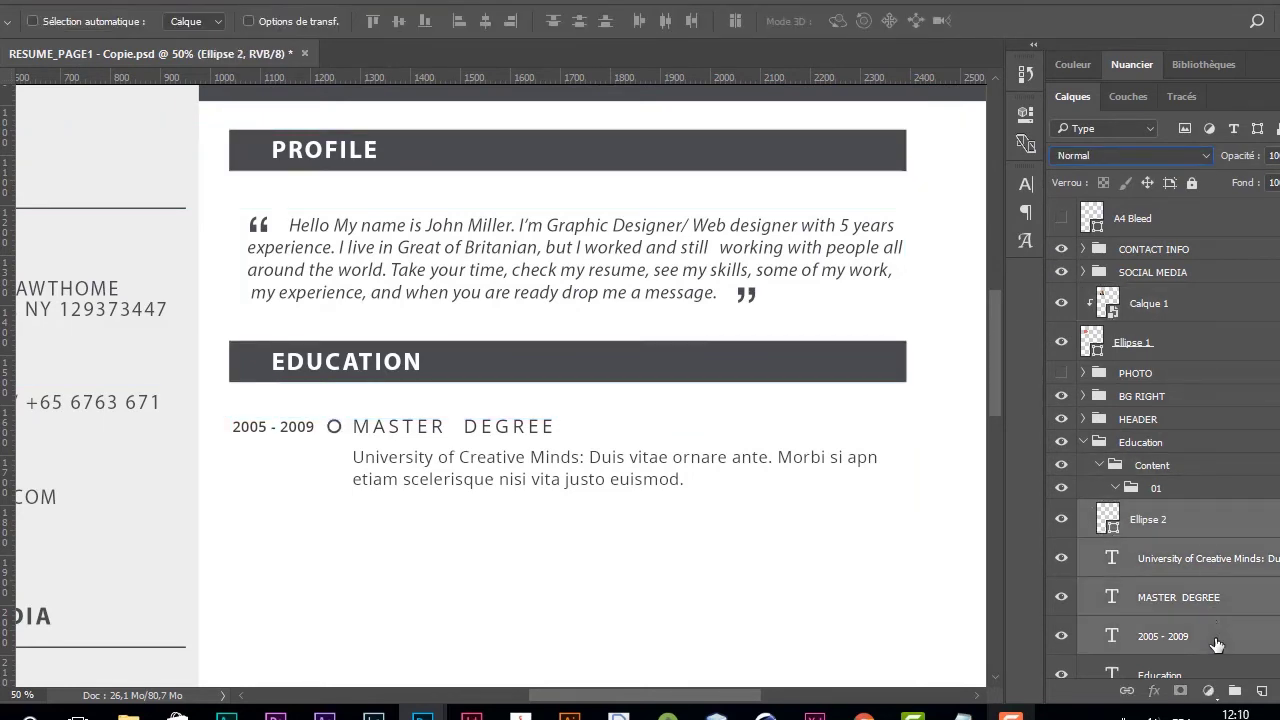
pyautogui.moveTo(1197, 560); pyautogui.dragTo(1204, 492)
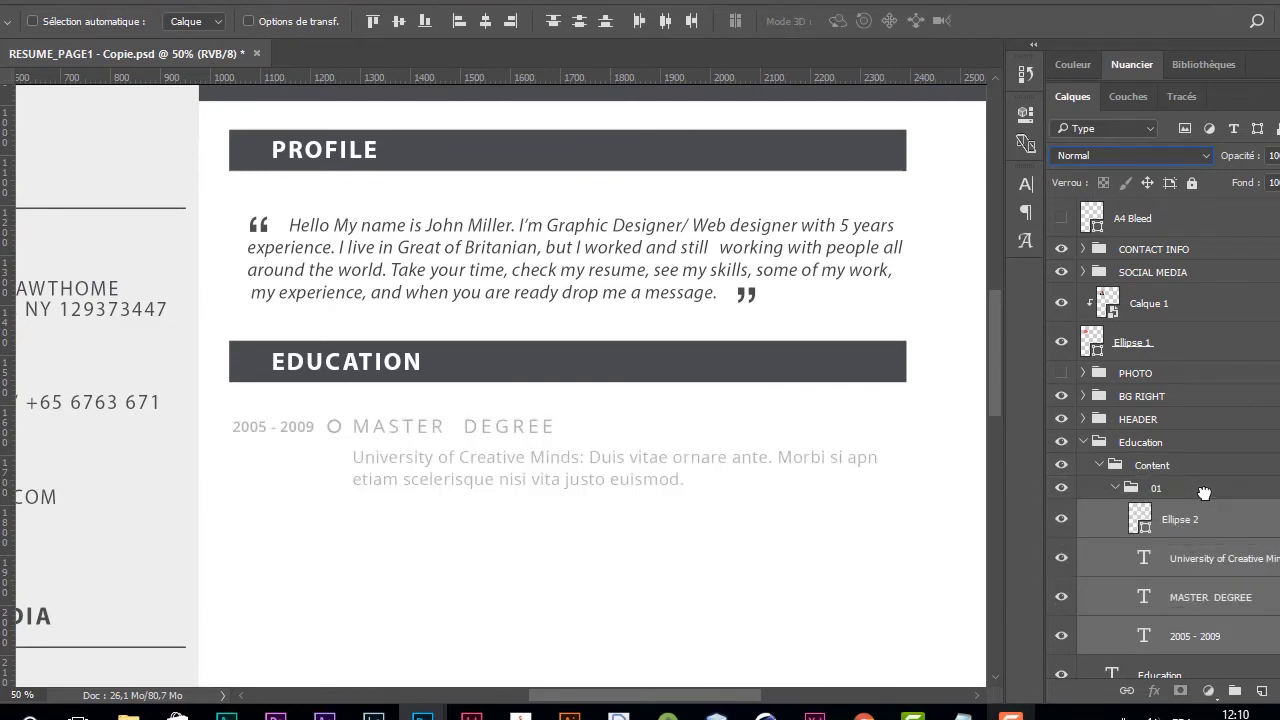
# Step: Set the blend mode of the Education group to Normal
pyautogui.click(1204, 468)
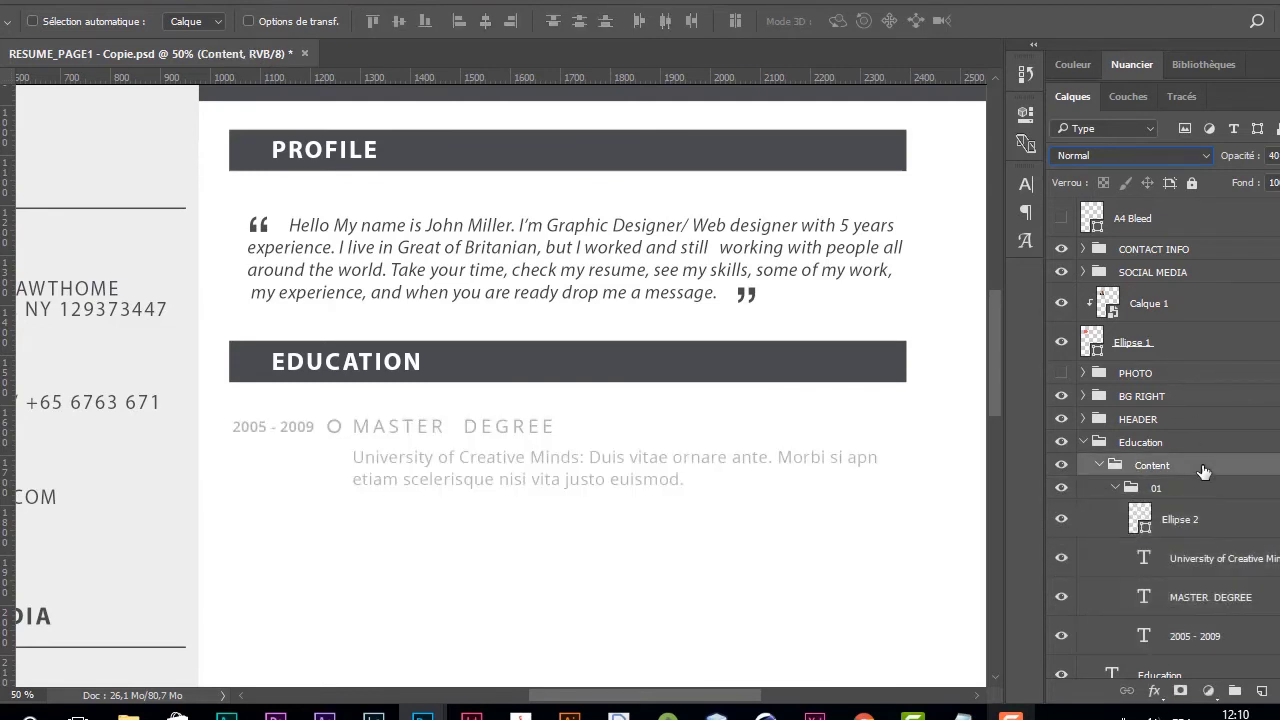
pyautogui.click(1195, 443)
pyautogui.click(1190, 156)
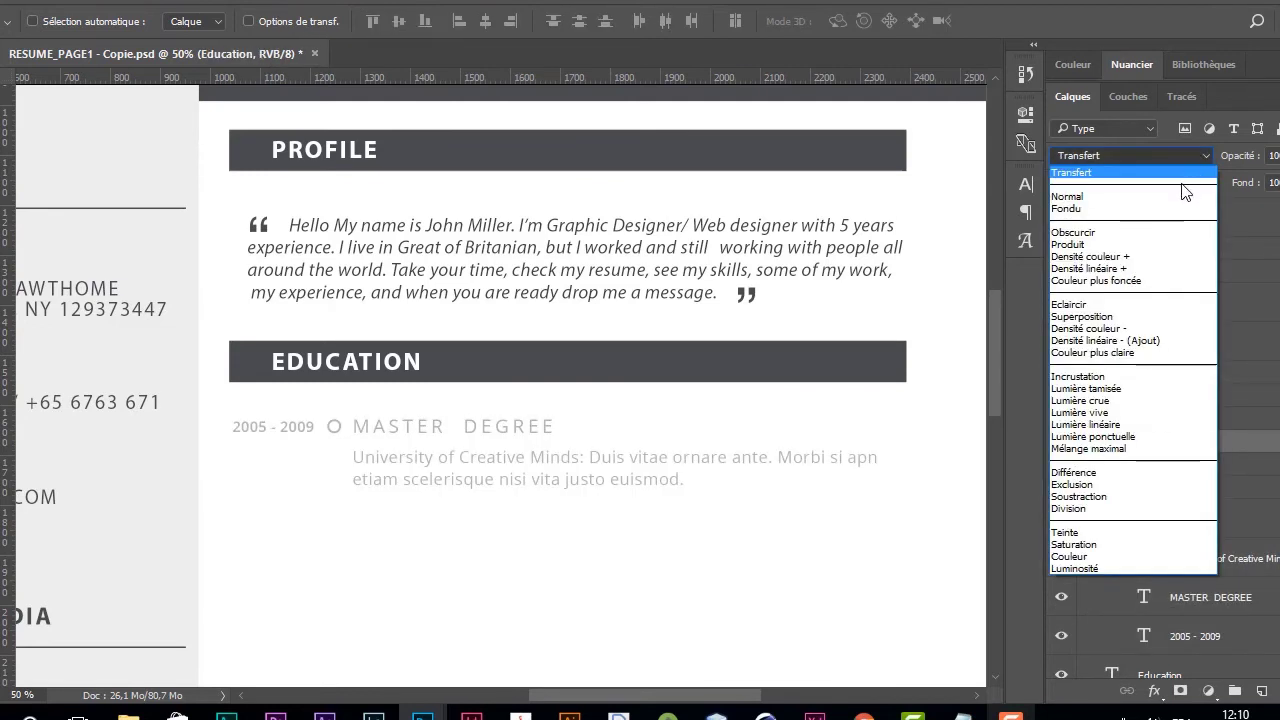
pyautogui.click(1183, 197)
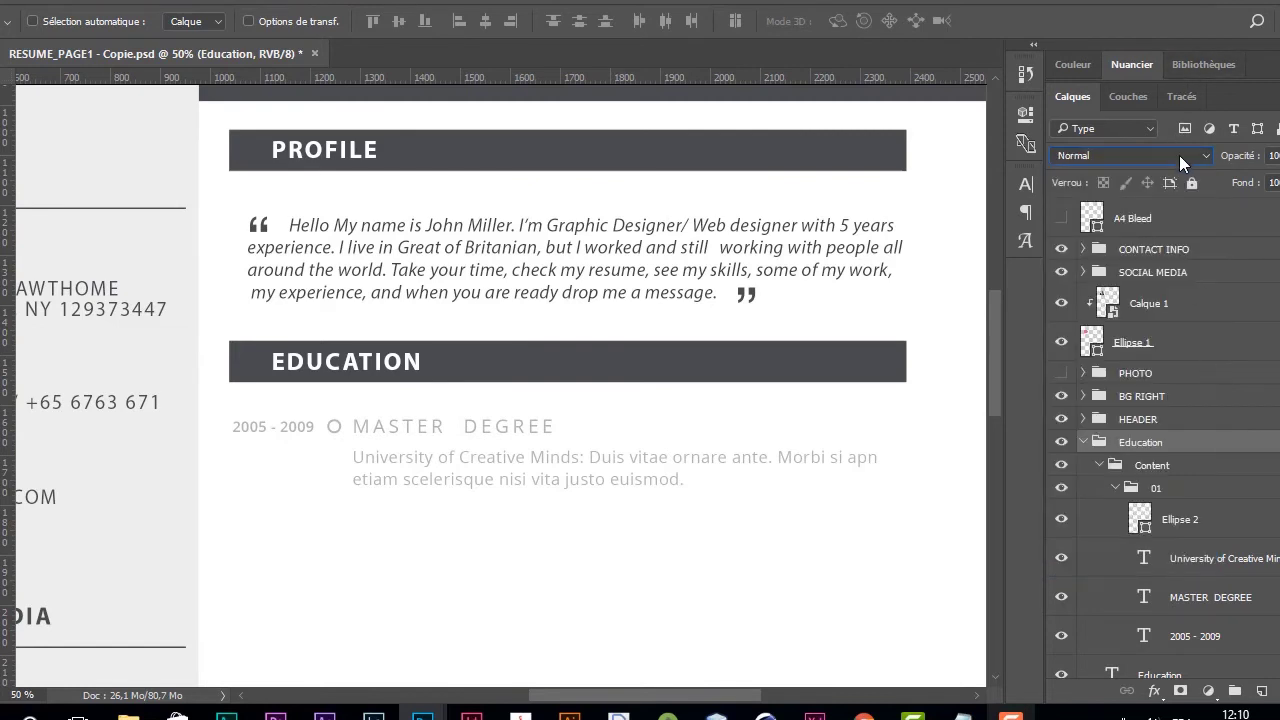
# Step: Raise the Content group inside Education to full opacity
pyautogui.click(1210, 466)
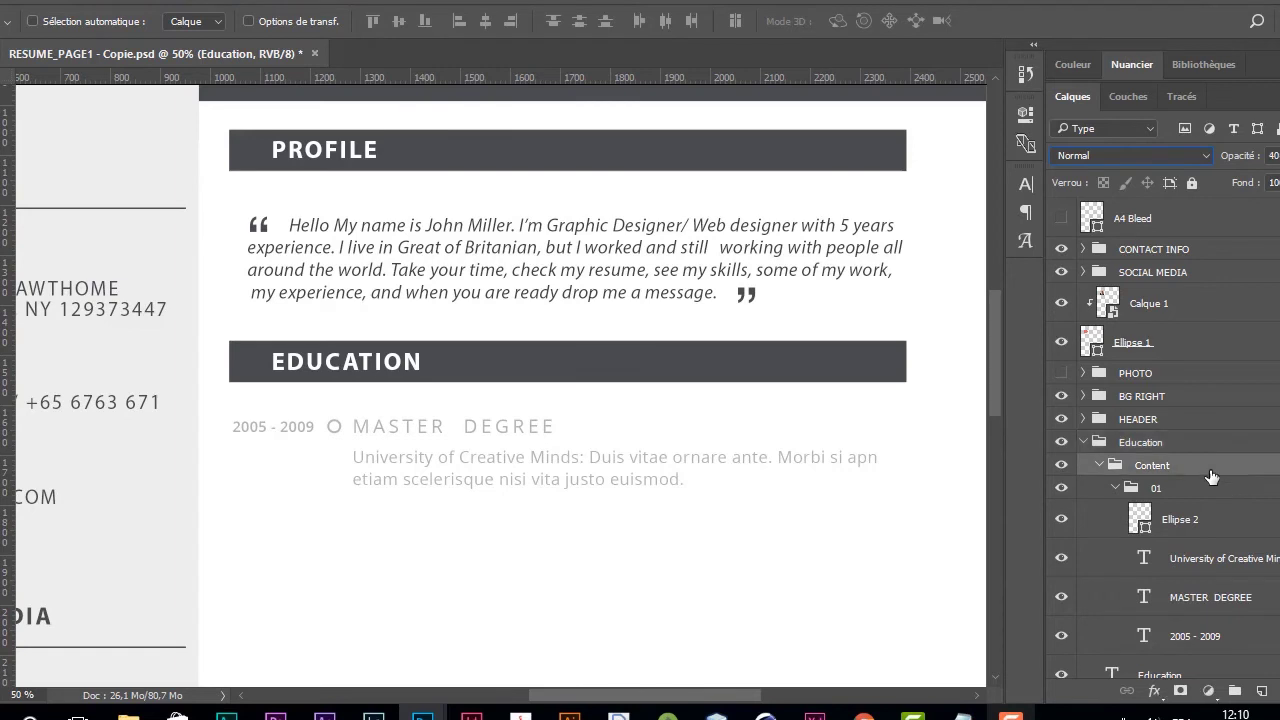
pyautogui.click(1212, 488)
pyautogui.click(1208, 467)
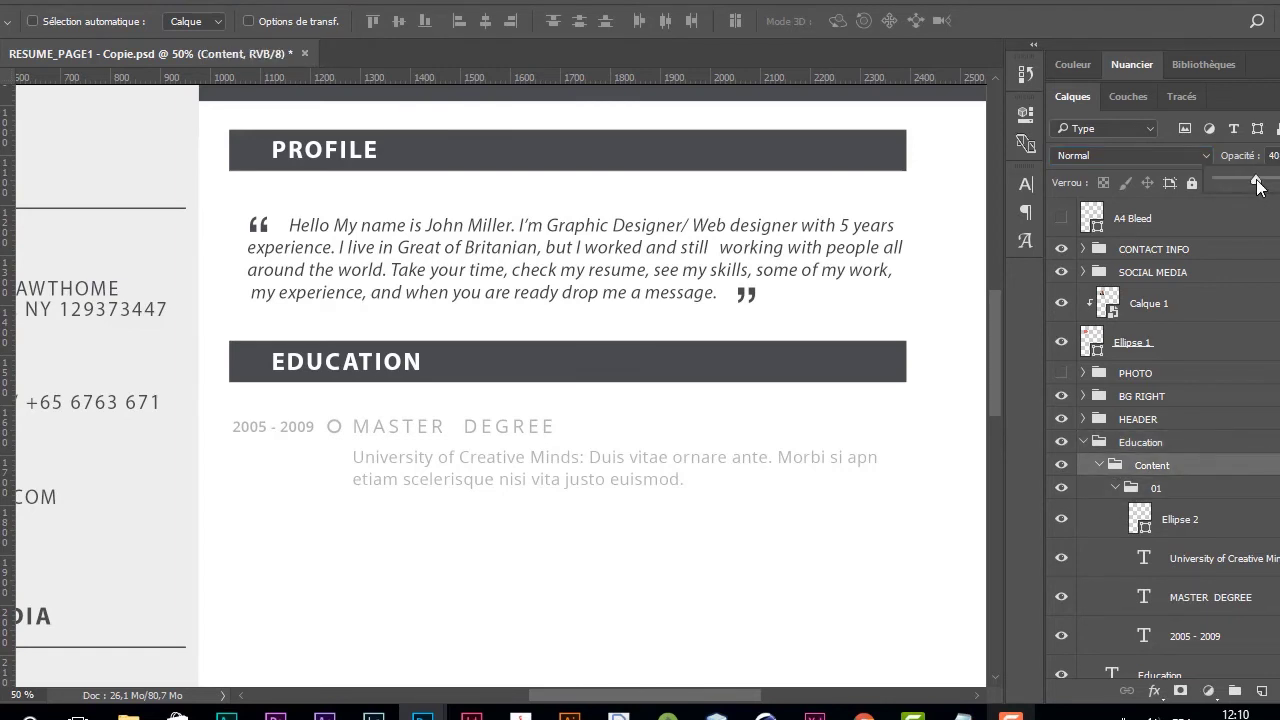
pyautogui.moveTo(1258, 186); pyautogui.dragTo(1276, 186)
pyautogui.click(1215, 300)
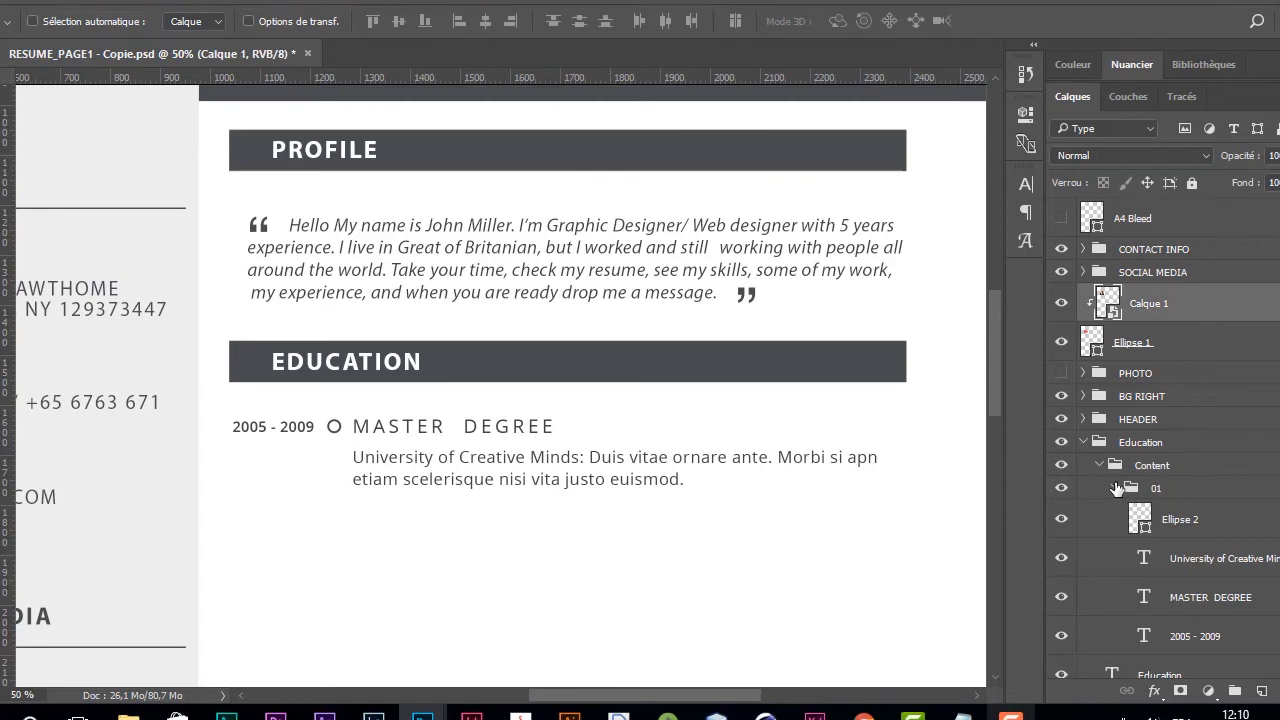
# Step: Collapse and duplicate the 01 group, placing the copy directly beneath it in the Content group
pyautogui.click(1116, 487)
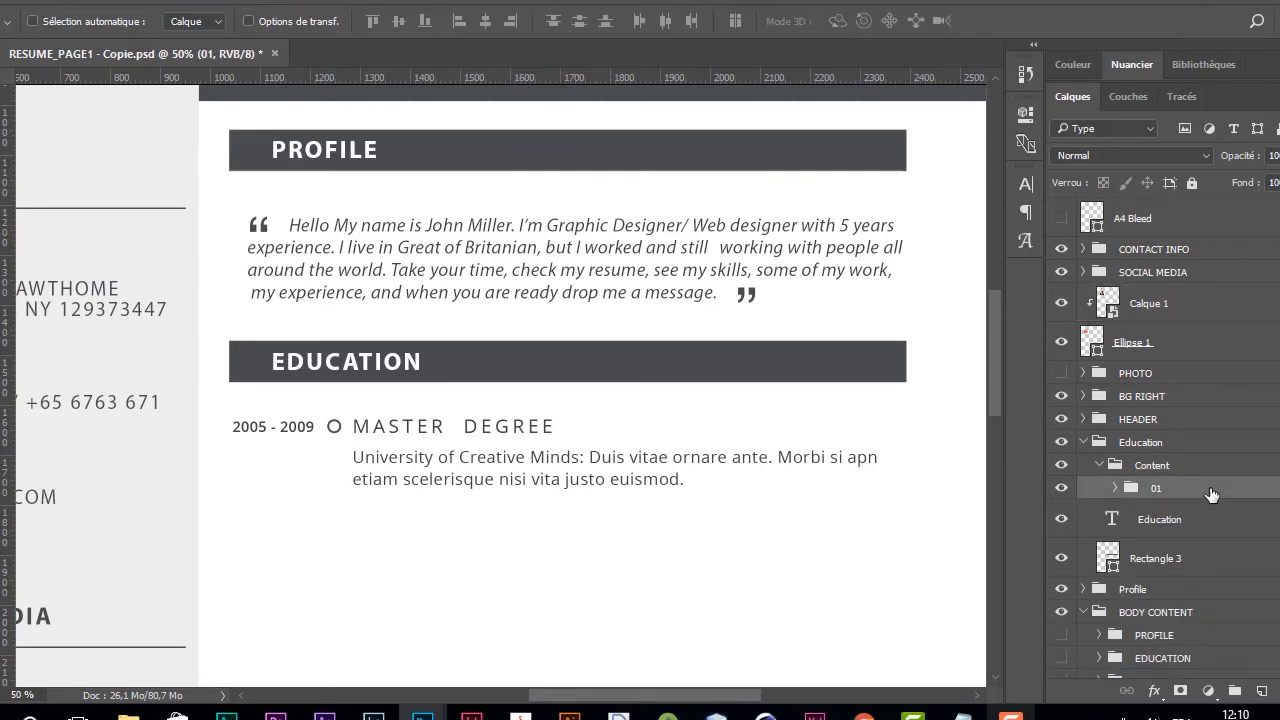
pyautogui.hotkey('ctrl', 'j')
pyautogui.moveTo(1210, 494); pyautogui.dragTo(1160, 514)
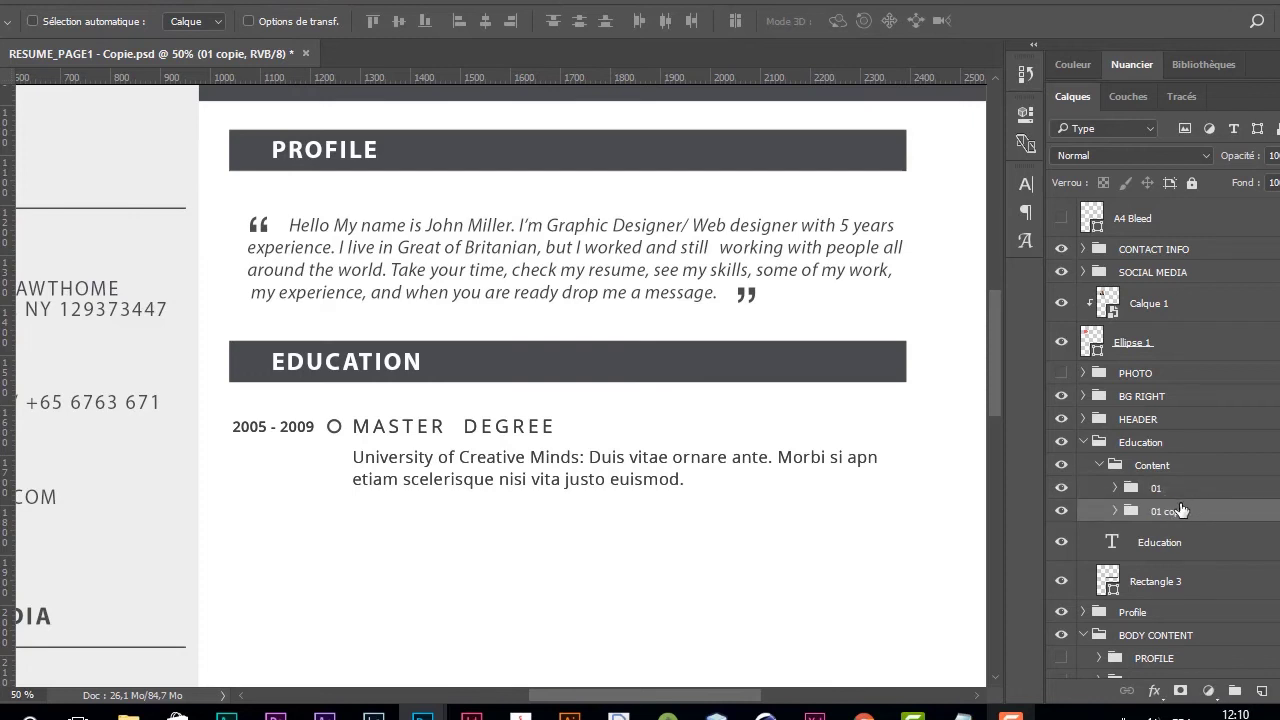
# Step: Rename the duplicated group as 02
pyautogui.doubleClick(1180, 511)
pyautogui.write('02')
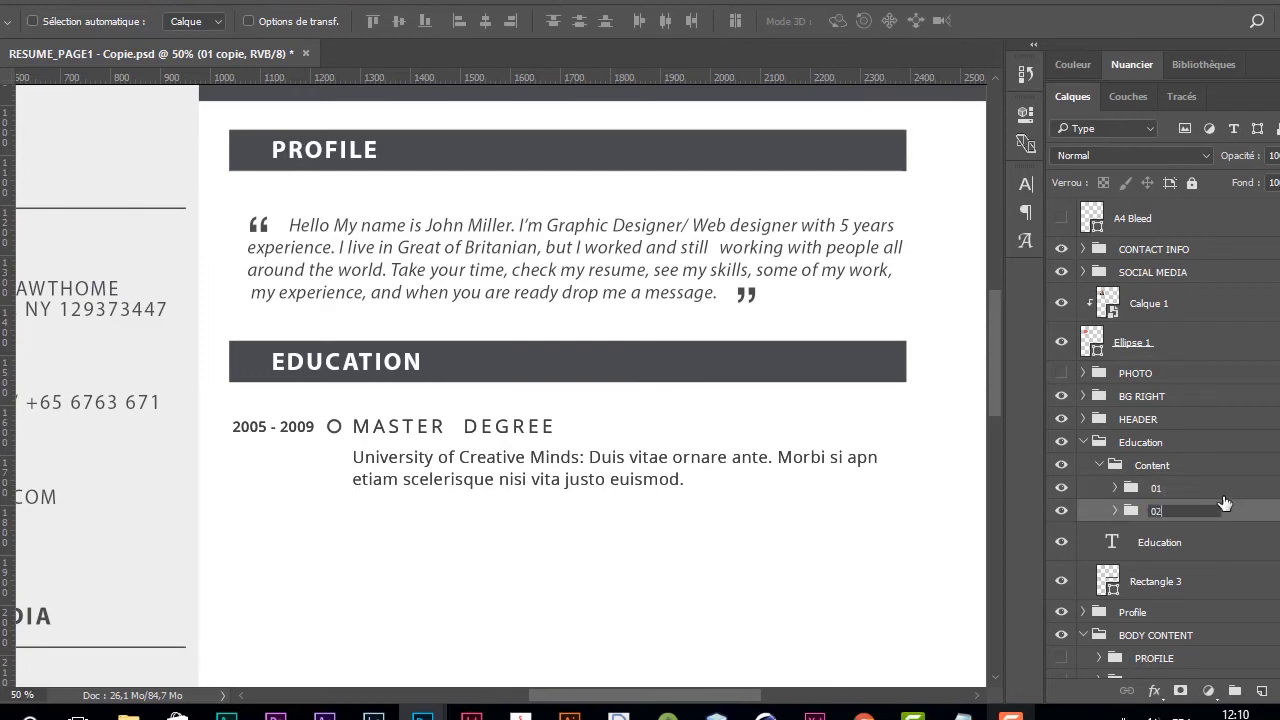
pyautogui.press('Return')
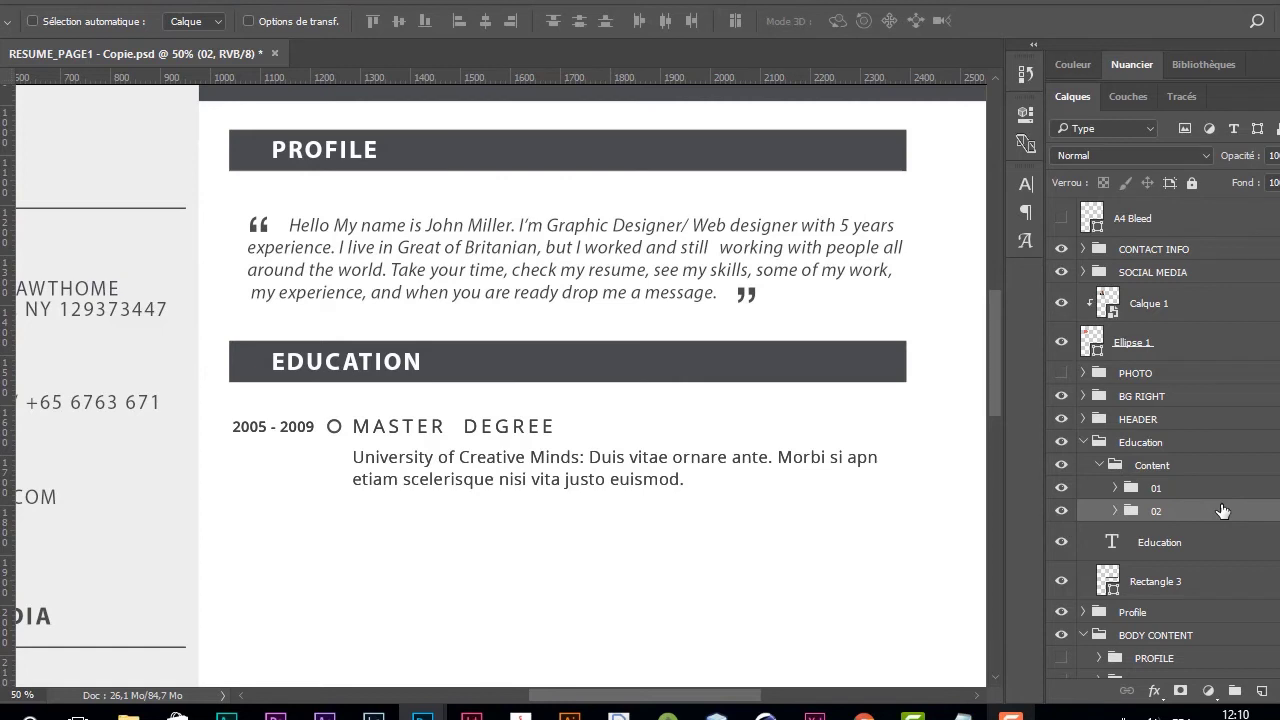
# Step: Duplicate the 02 group, rename the copy as 03 and place it directly beneath 02 in the Content group
pyautogui.hotkey('ctrl', 'j')
pyautogui.doubleClick(1180, 512)
pyautogui.write('03')
pyautogui.press('Return')
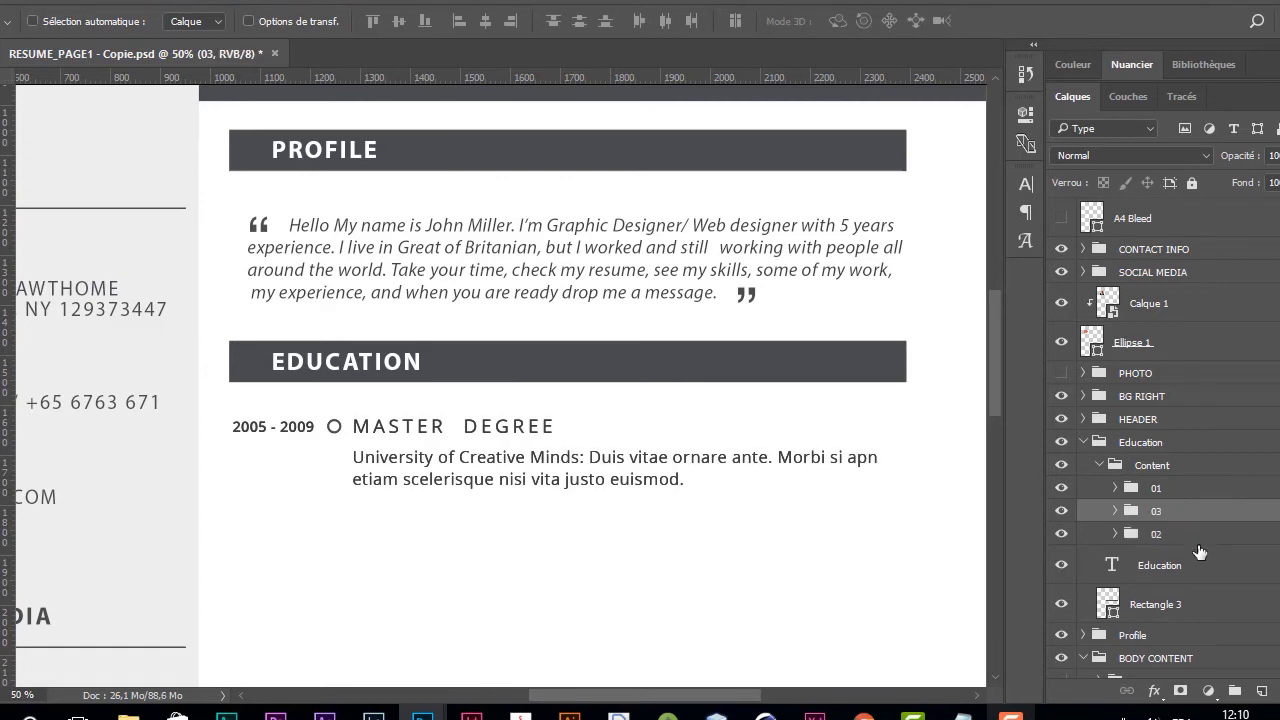
pyautogui.moveTo(1228, 517); pyautogui.dragTo(1220, 531)
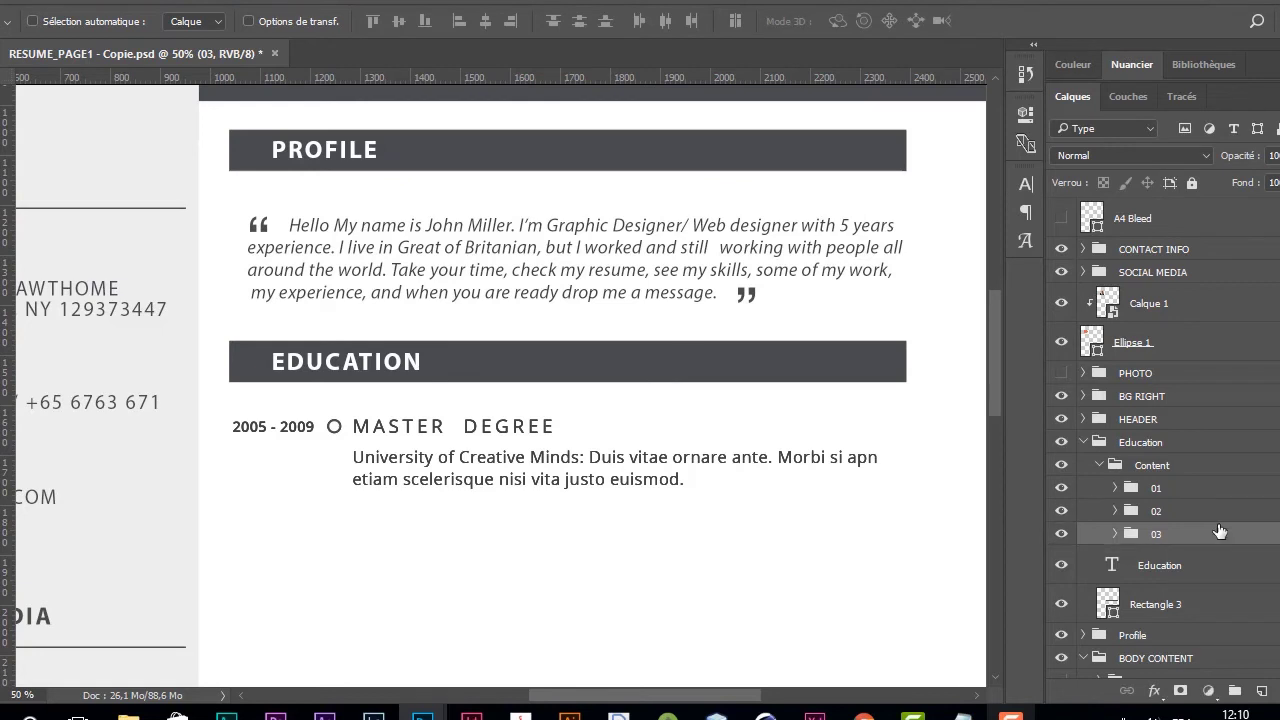
# Step: Move the 02 and 03 groups together down about 210 px, placing them below the first Education entry
pyautogui.keyDown('shift'); pyautogui.click(1220, 519); pyautogui.keyUp('shift')
pyautogui.hotkey('shift', 'Down')
pyautogui.hotkey('shift', 'Down')
pyautogui.hotkey('shift', 'Down')
pyautogui.hotkey('shift', 'Down')
pyautogui.hotkey('shift', 'Down')
pyautogui.hotkey('shift', 'Down')
pyautogui.hotkey('shift', 'Down')
pyautogui.hotkey('shift', 'Down')
pyautogui.hotkey('shift', 'Down')
pyautogui.hotkey('shift', 'Down')
pyautogui.hotkey('shift', 'Down')
pyautogui.hotkey('shift', 'Down')
pyautogui.hotkey('shift', 'Down')
pyautogui.hotkey('shift', 'Down')
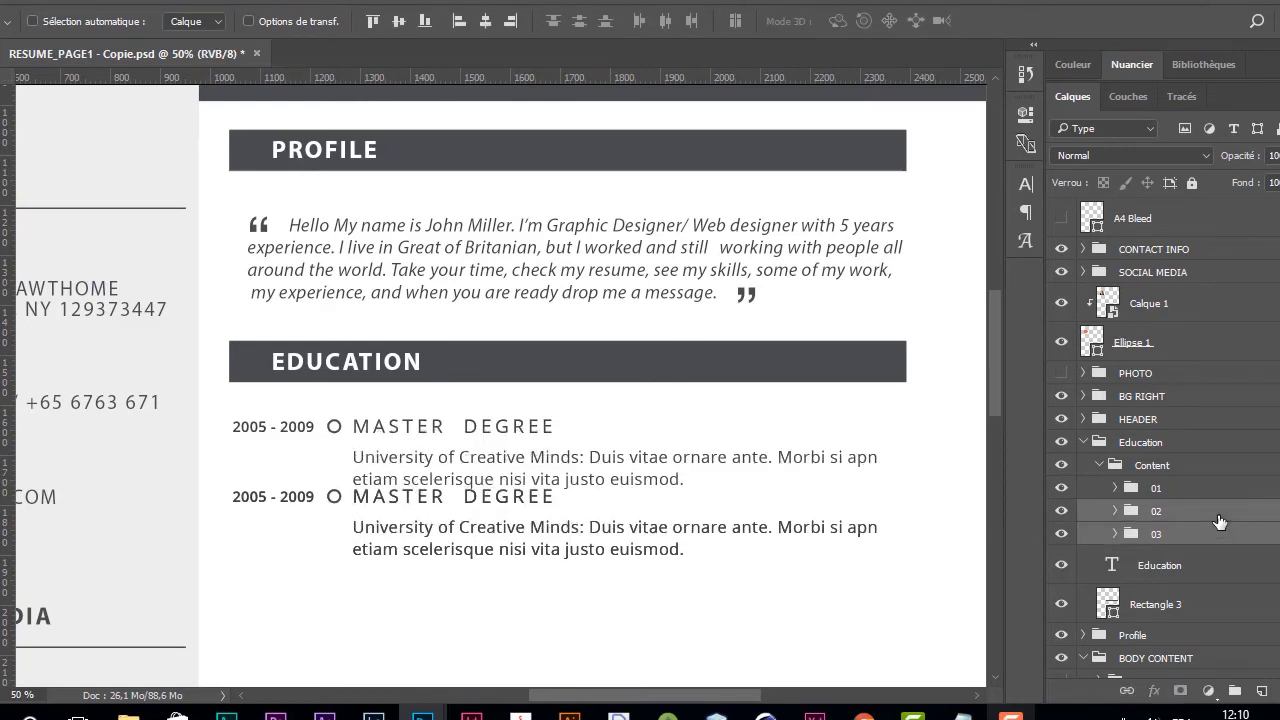
pyautogui.hotkey('shift', 'Down')
pyautogui.hotkey('shift', 'Down')
pyautogui.hotkey('shift', 'Down')
pyautogui.hotkey('shift', 'Down')
pyautogui.hotkey('shift', 'Down')
pyautogui.hotkey('shift', 'Down')
pyautogui.hotkey('shift', 'Down')
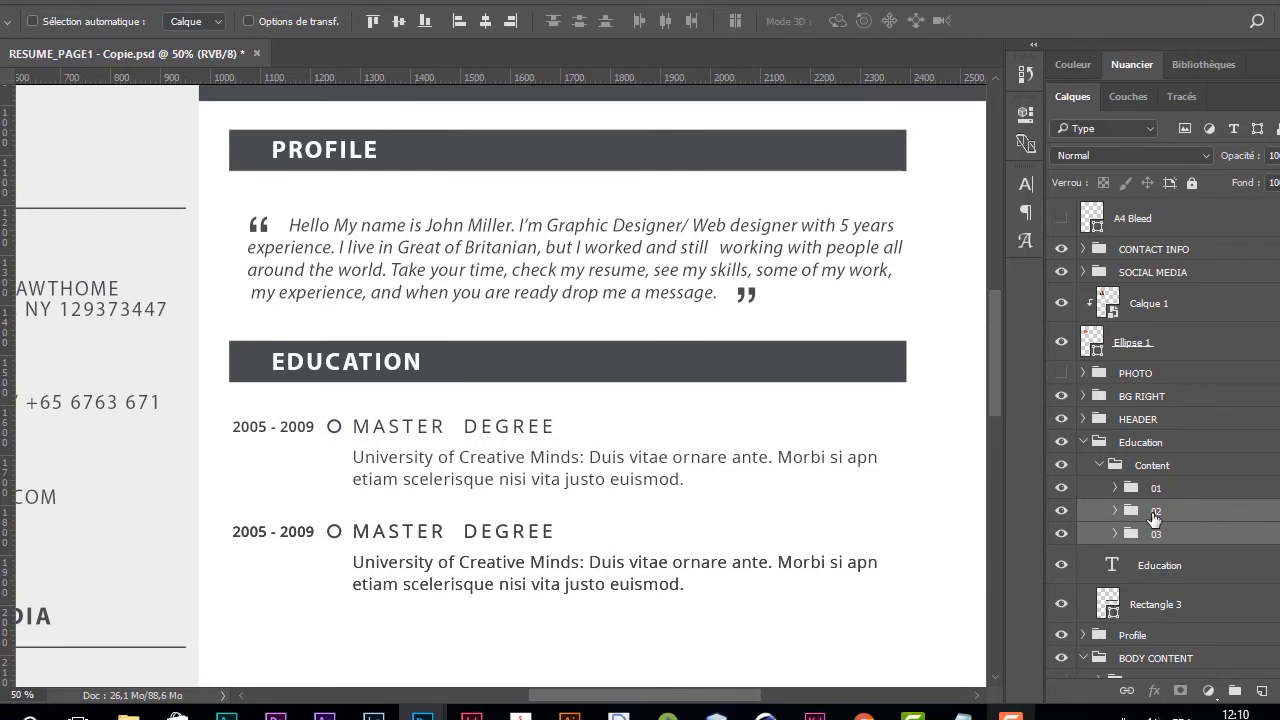
# Step: Show the guides and move only the 03 group down about 220 px, below the second Education entry
pyautogui.moveTo(994, 392); pyautogui.dragTo(995, 435)
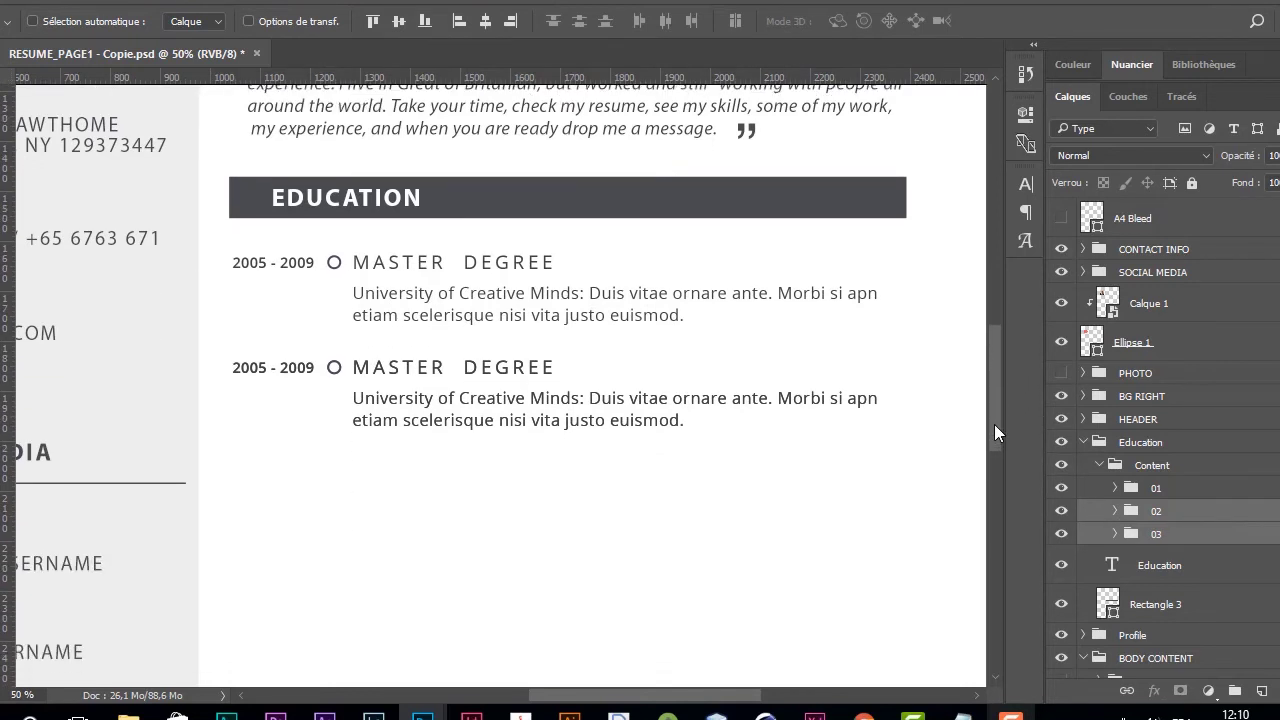
pyautogui.hotkey('ctrl', ';')
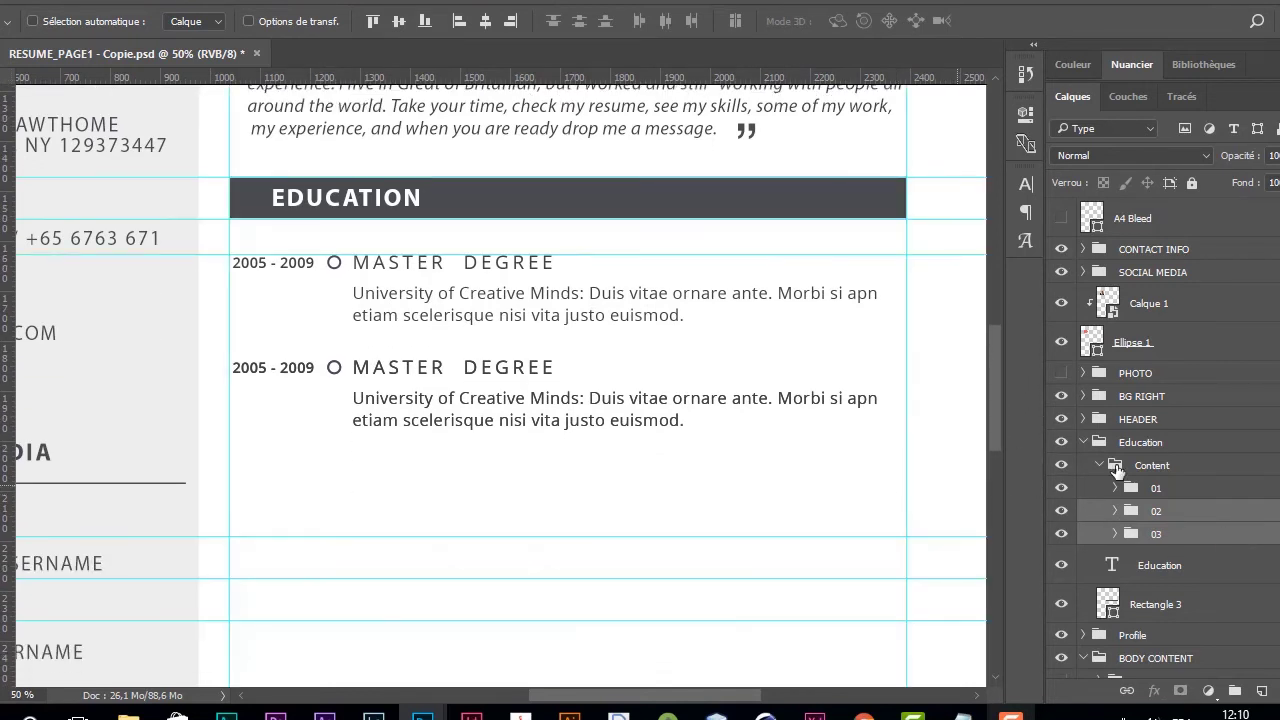
pyautogui.click(1207, 537)
pyautogui.hotkey('shift', 'Down')
pyautogui.hotkey('shift', 'Down')
pyautogui.hotkey('shift', 'Down')
pyautogui.hotkey('shift', 'Down')
pyautogui.hotkey('shift', 'Down')
pyautogui.hotkey('shift', 'Down')
pyautogui.hotkey('shift', 'Down')
pyautogui.hotkey('shift', 'Down')
pyautogui.hotkey('shift', 'Down')
pyautogui.hotkey('shift', 'Down')
pyautogui.hotkey('shift', 'Down')
pyautogui.hotkey('shift', 'Down')
pyautogui.hotkey('shift', 'Down')
pyautogui.hotkey('shift', 'Down')
pyautogui.hotkey('shift', 'Down')
pyautogui.hotkey('shift', 'Down')
pyautogui.hotkey('shift', 'Down')
pyautogui.hotkey('shift', 'Down')
pyautogui.hotkey('shift', 'Down')
pyautogui.hotkey('shift', 'Down')
pyautogui.hotkey('shift', 'Down')
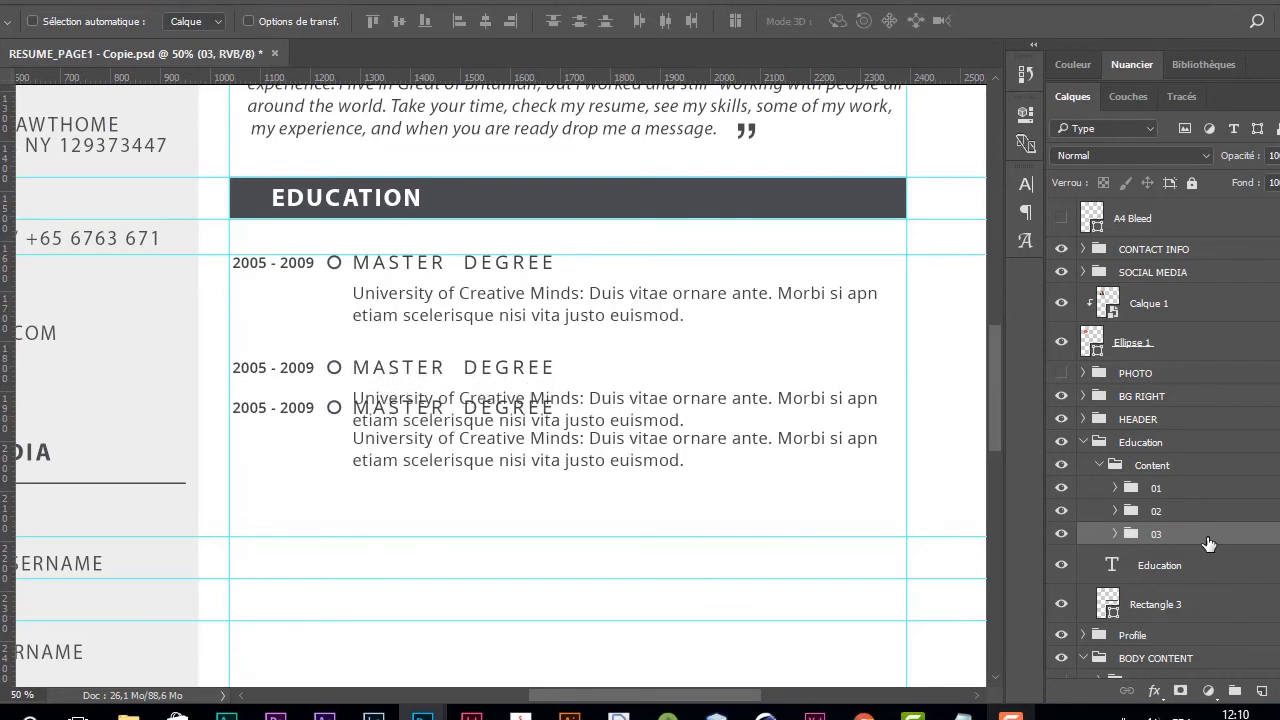
pyautogui.press('Up')
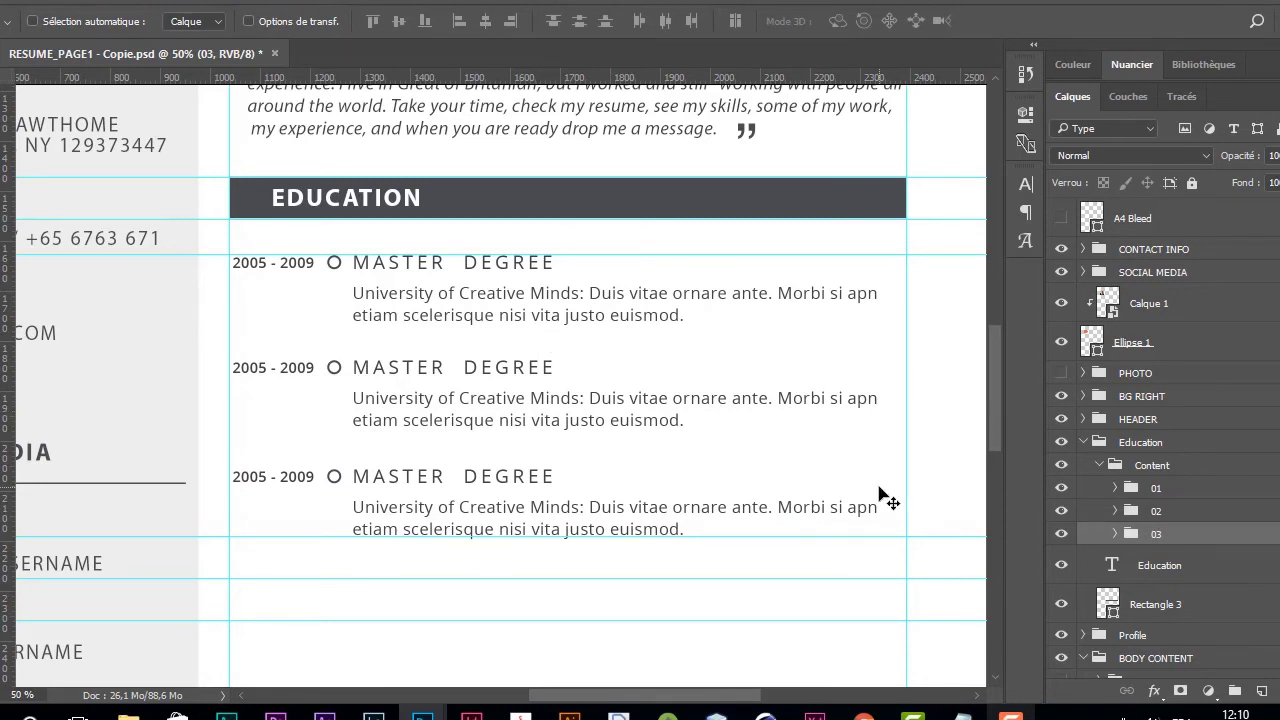
# Step: Draw a vertical line 4 px thick and about 449 px long through the Education bullets, from the first to the third
pyautogui.press('u')
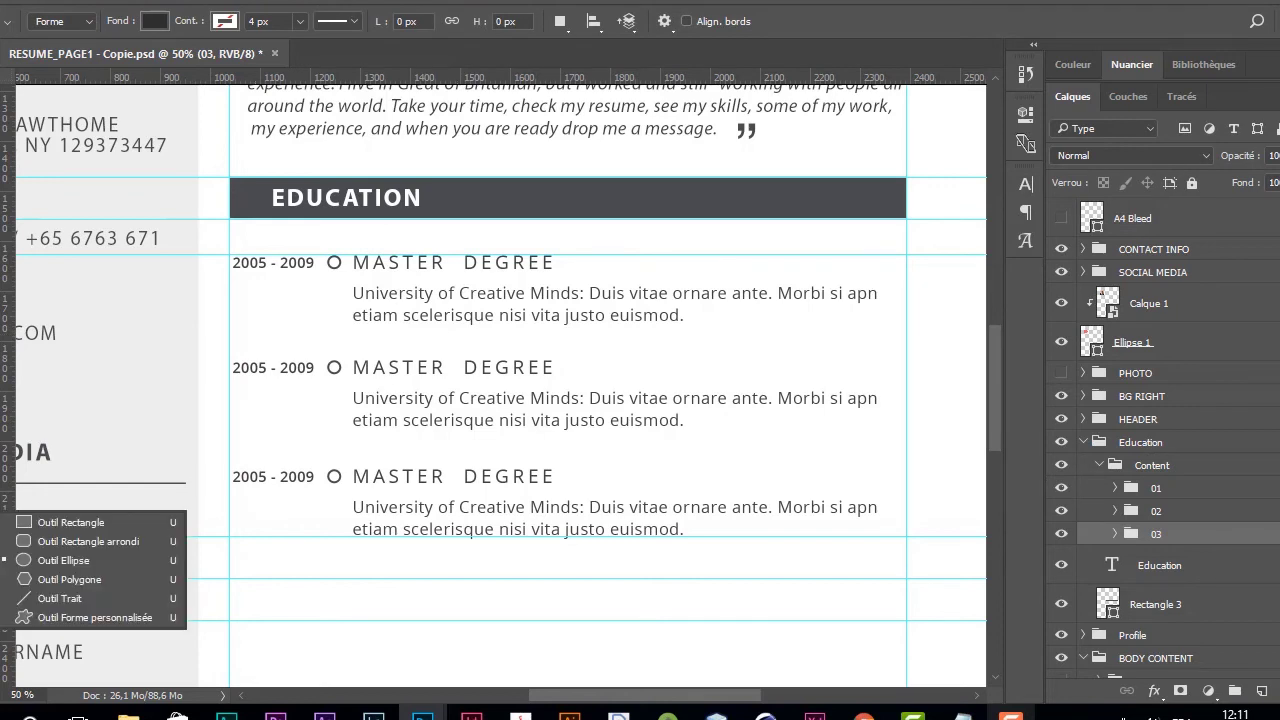
pyautogui.click(107, 595)
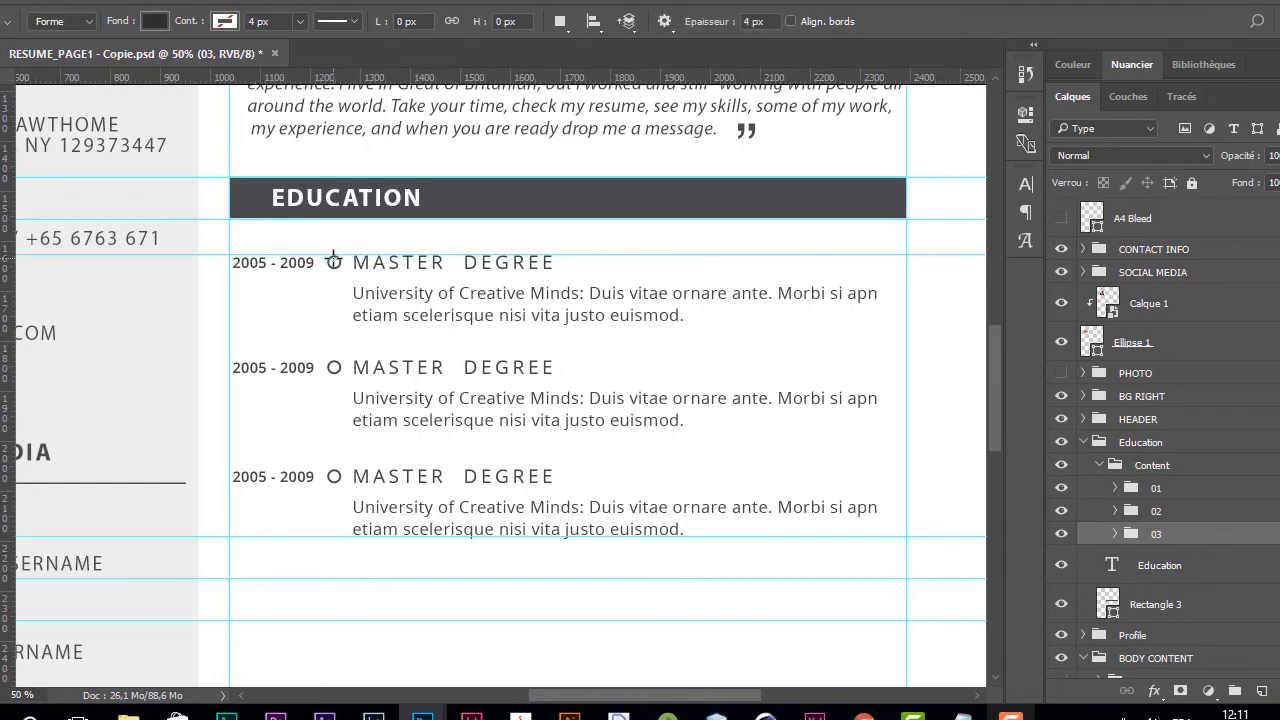
pyautogui.moveTo(334, 258); pyautogui.dragTo(310, 478)
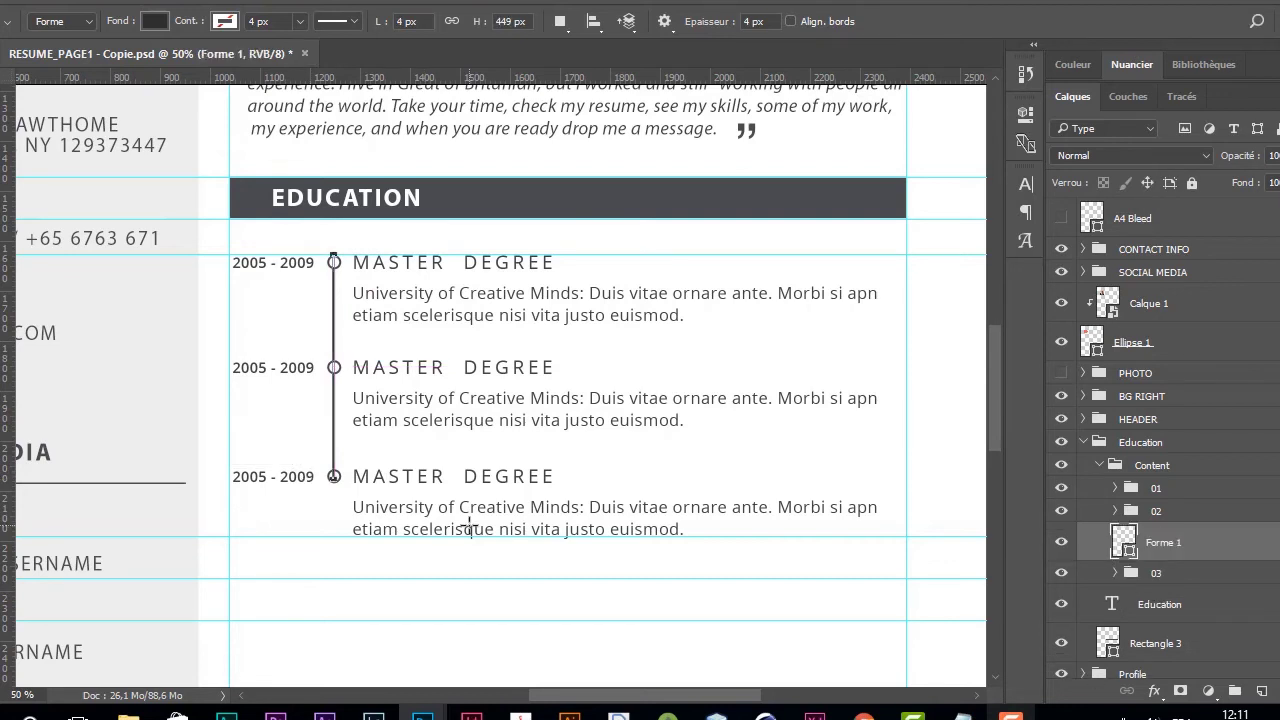
pyautogui.press('v')
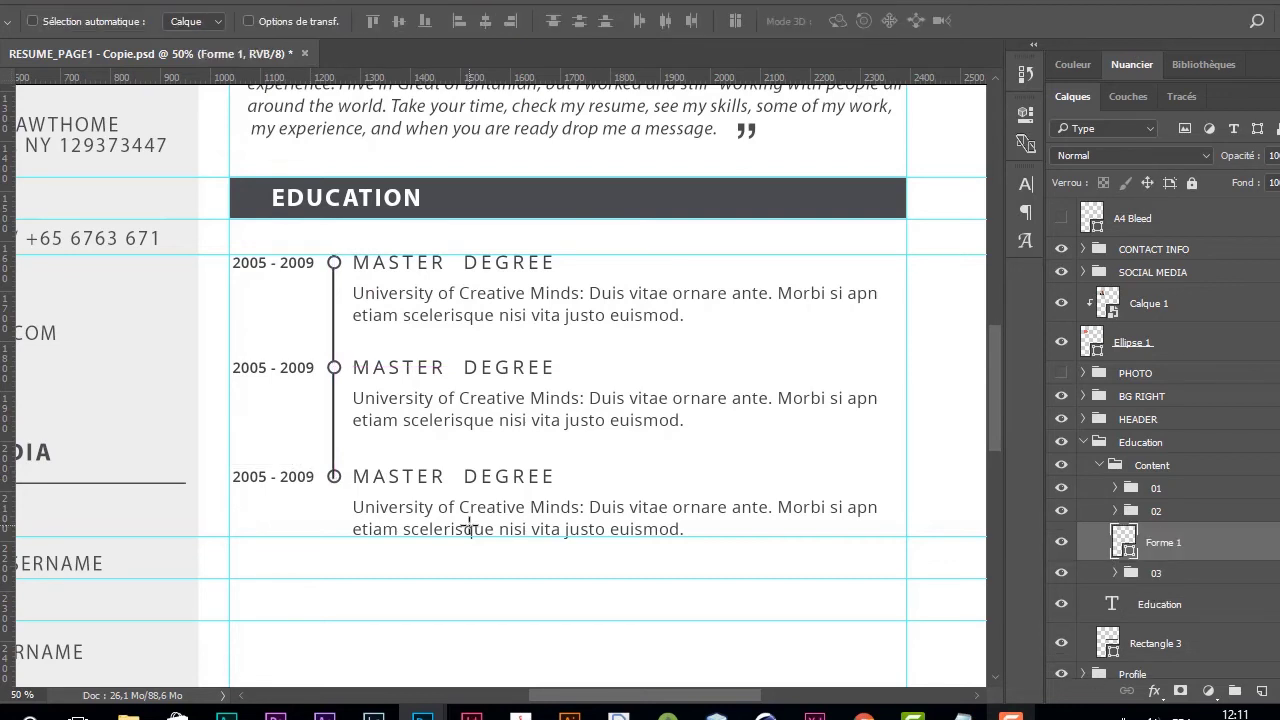
# Step: Recolour the timeline line to light grey c3c3c3 and hide the guides
pyautogui.doubleClick(1123, 540)
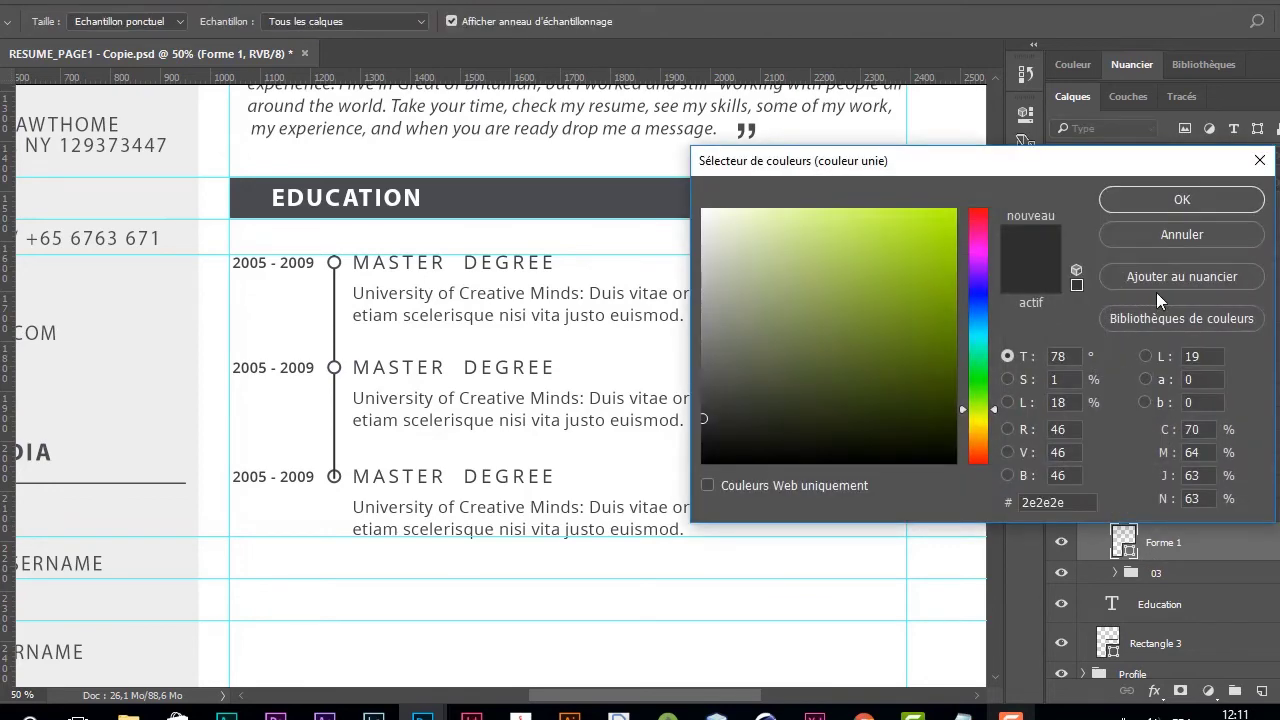
pyautogui.click(703, 311)
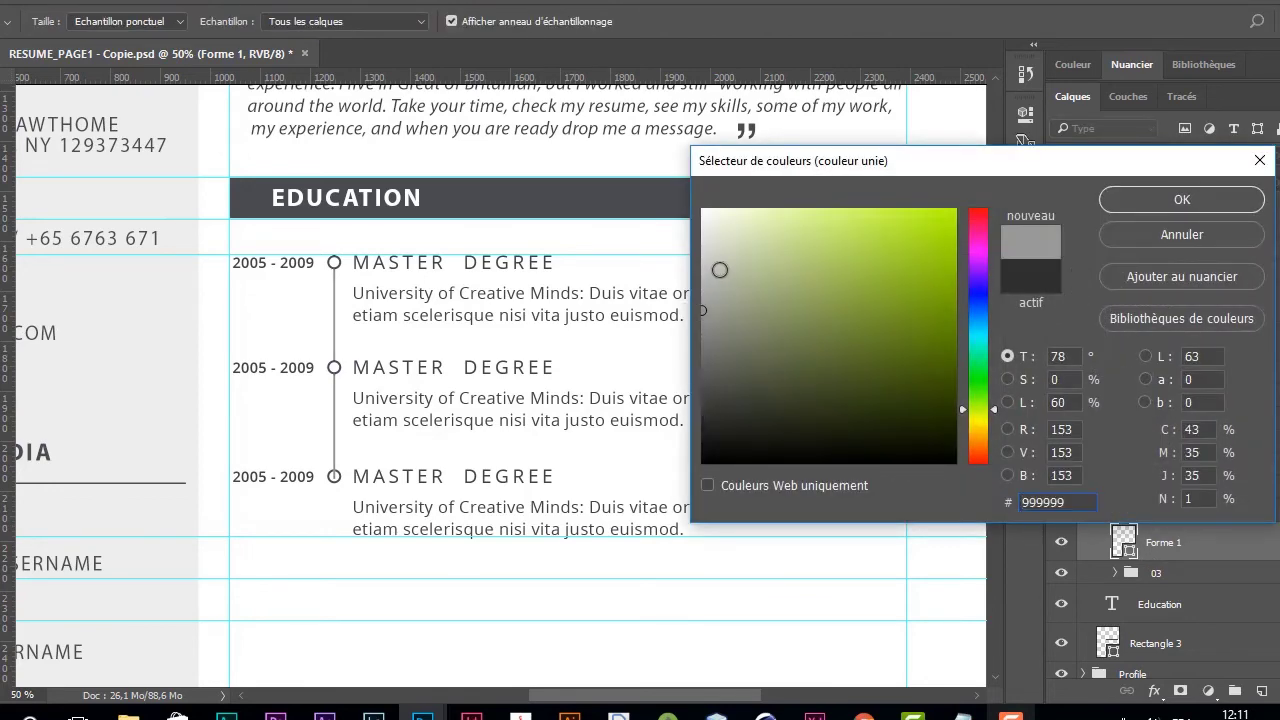
pyautogui.click(703, 268)
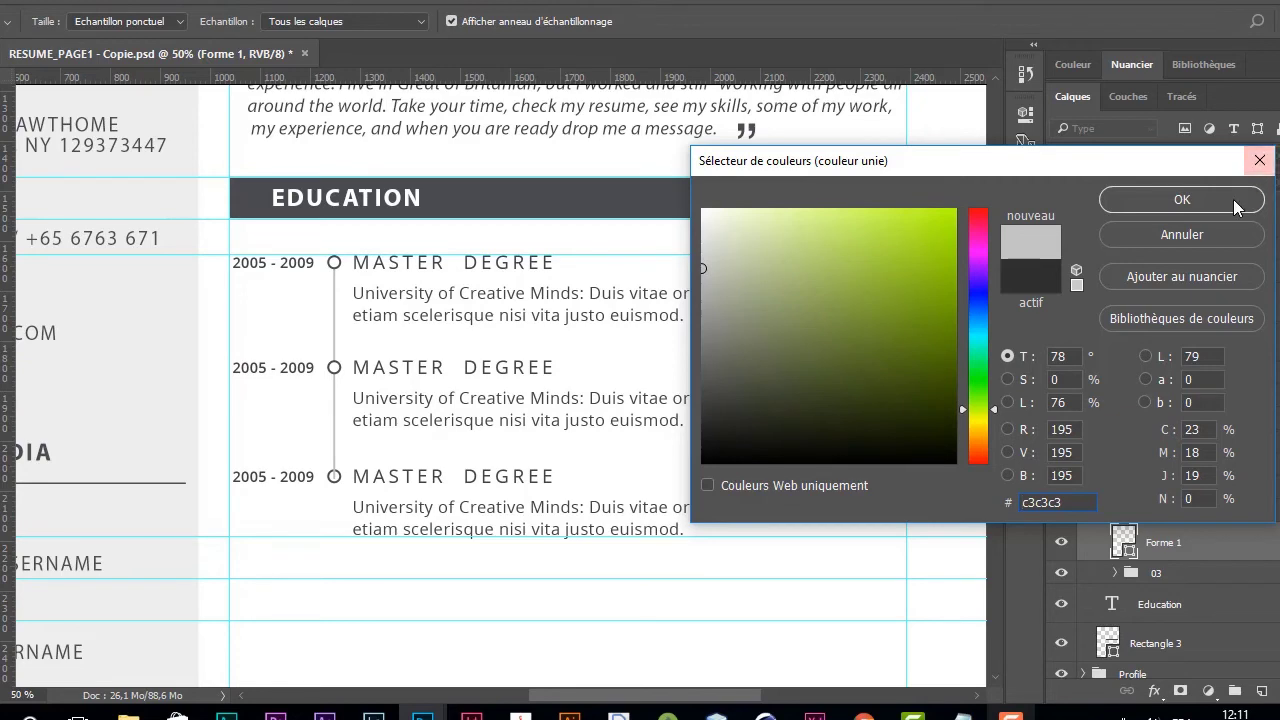
pyautogui.click(1182, 200)
pyautogui.hotkey('ctrl', 'h')
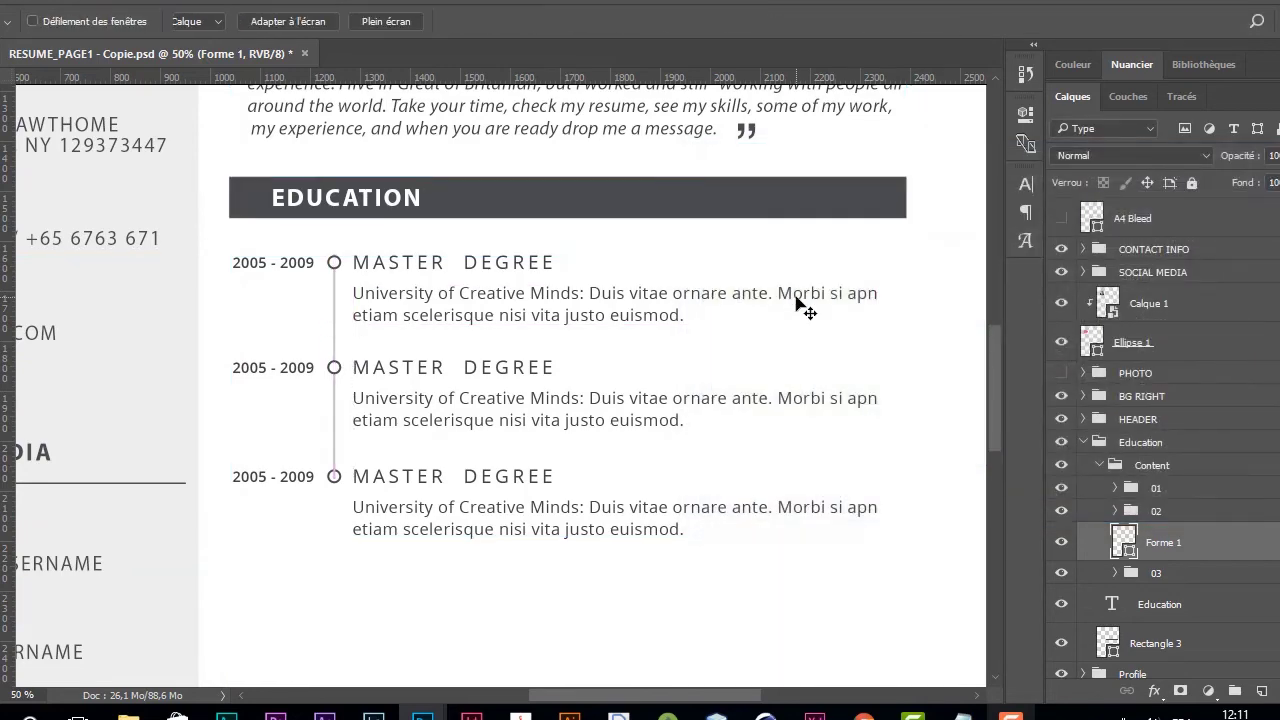
pyautogui.moveTo(800, 306); pyautogui.dragTo(714, 257)
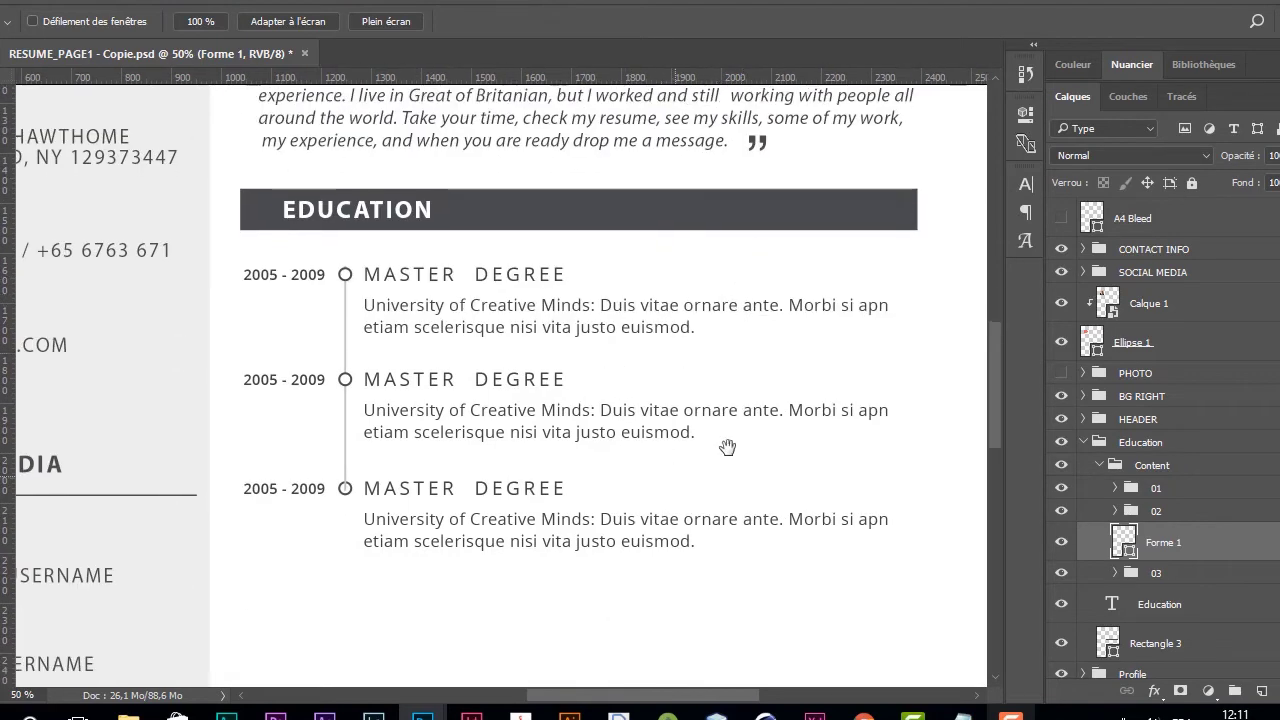
pyautogui.moveTo(728, 467); pyautogui.dragTo(728, 441)
# Step: Place the line layer beneath the 03 group, and collapse the Content and Education groups
pyautogui.moveTo(1195, 543); pyautogui.dragTo(1190, 582)
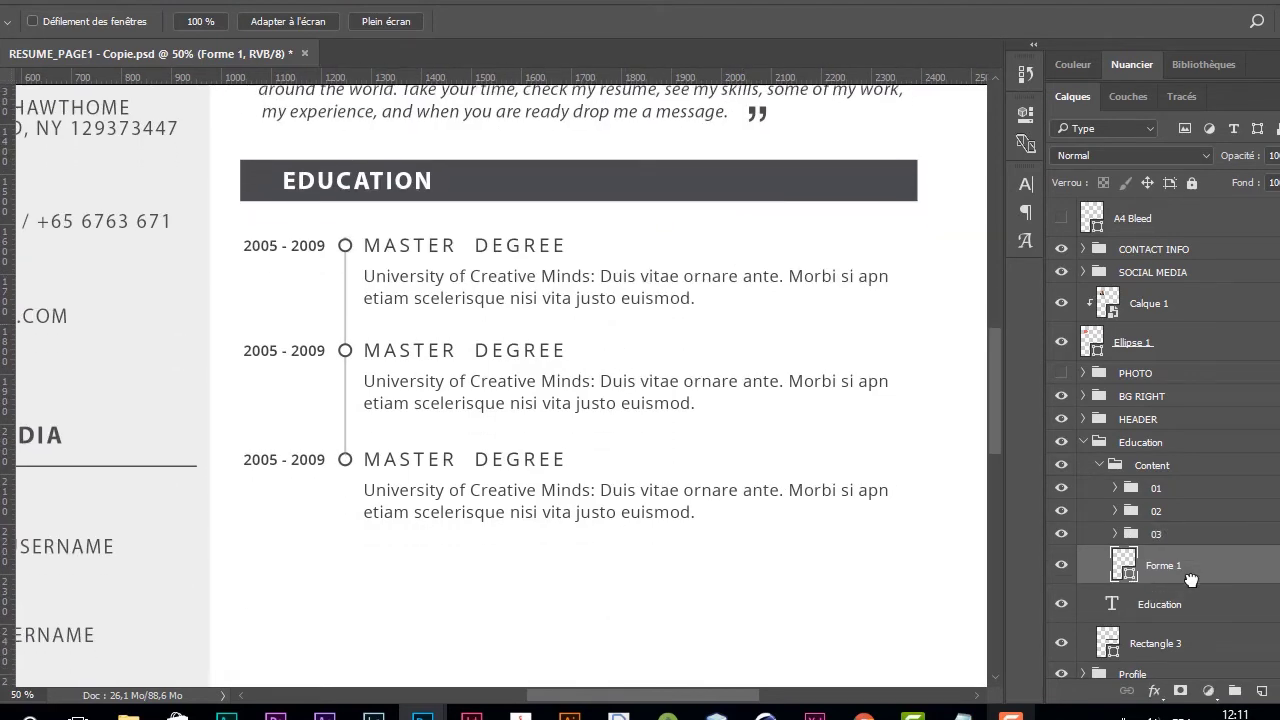
pyautogui.click(1104, 464)
pyautogui.click(1099, 465)
pyautogui.click(1086, 444)
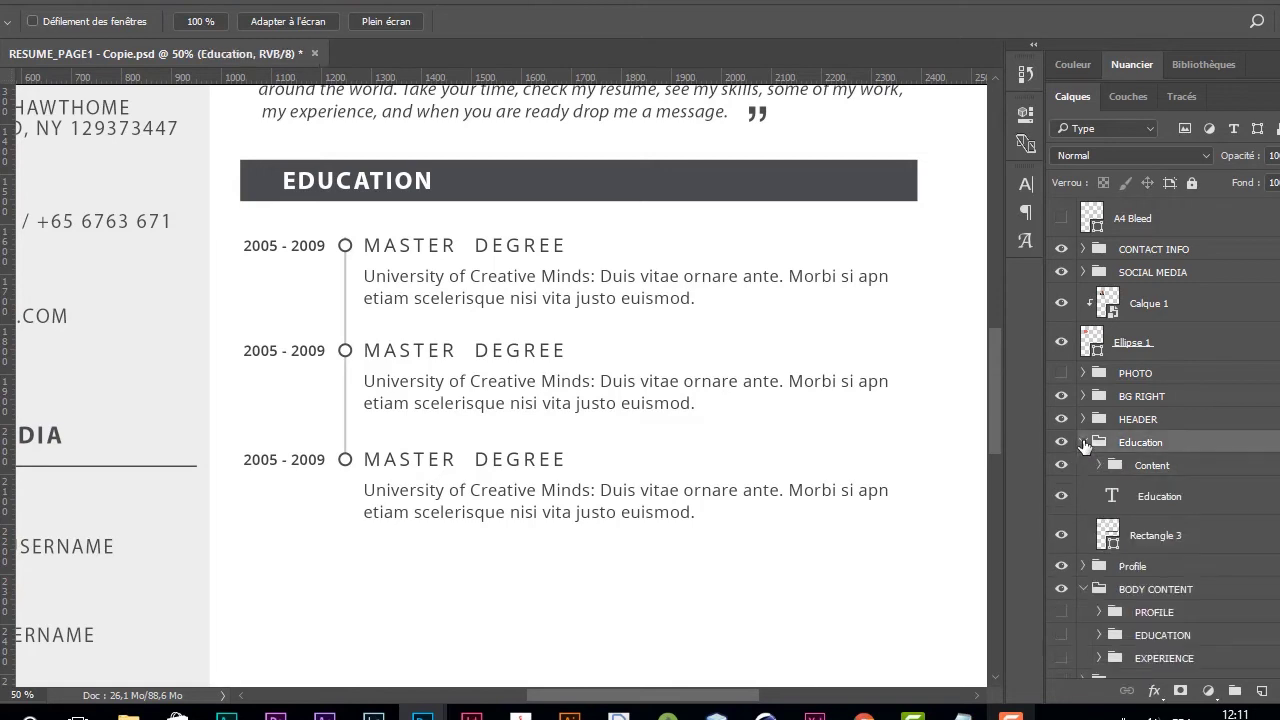
pyautogui.click(1084, 443)
# Step: Show the guides, duplicate the whole Education group and rename the copy as Work
pyautogui.hotkey('ctrl', ';')
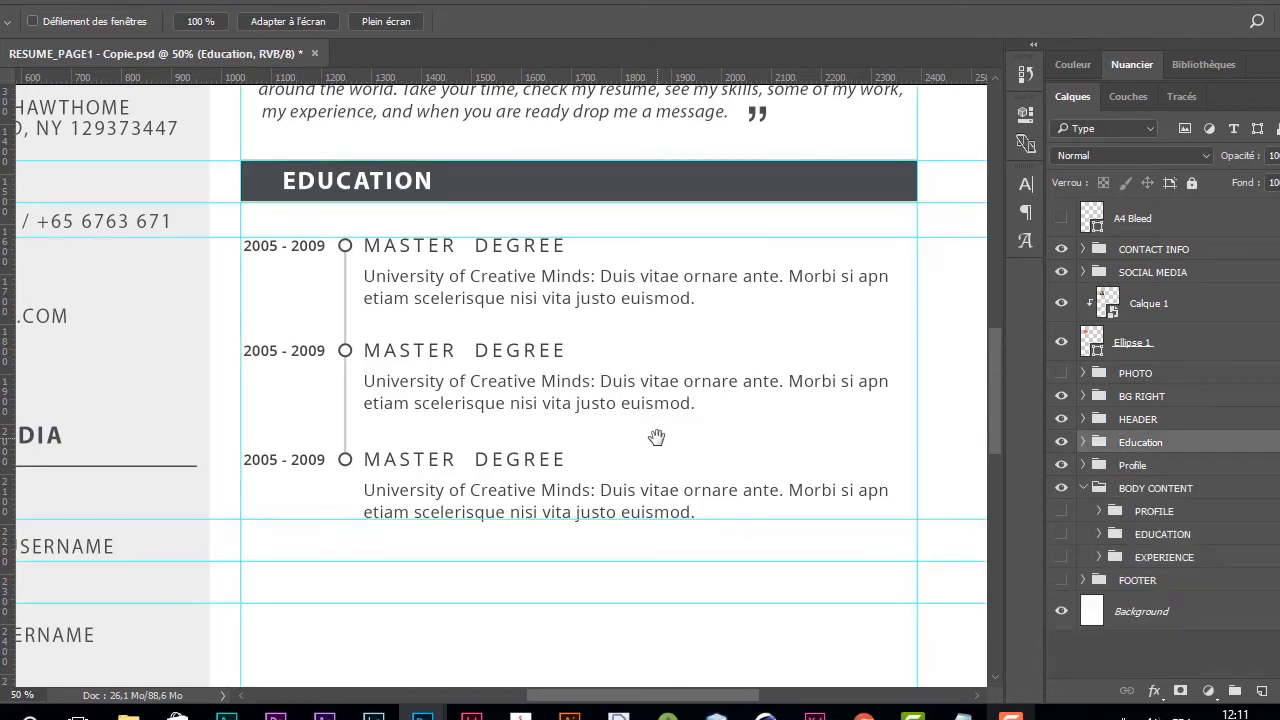
pyautogui.moveTo(794, 474); pyautogui.dragTo(758, 474)
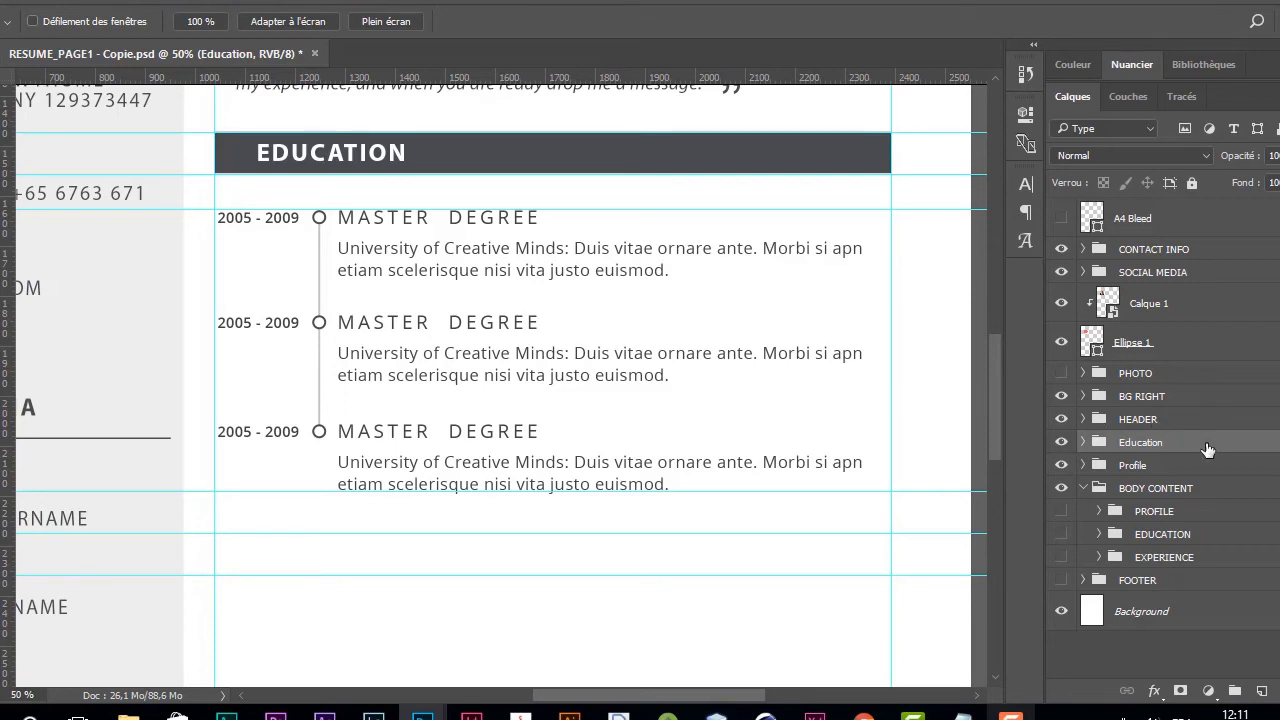
pyautogui.hotkey('ctrl', 'j')
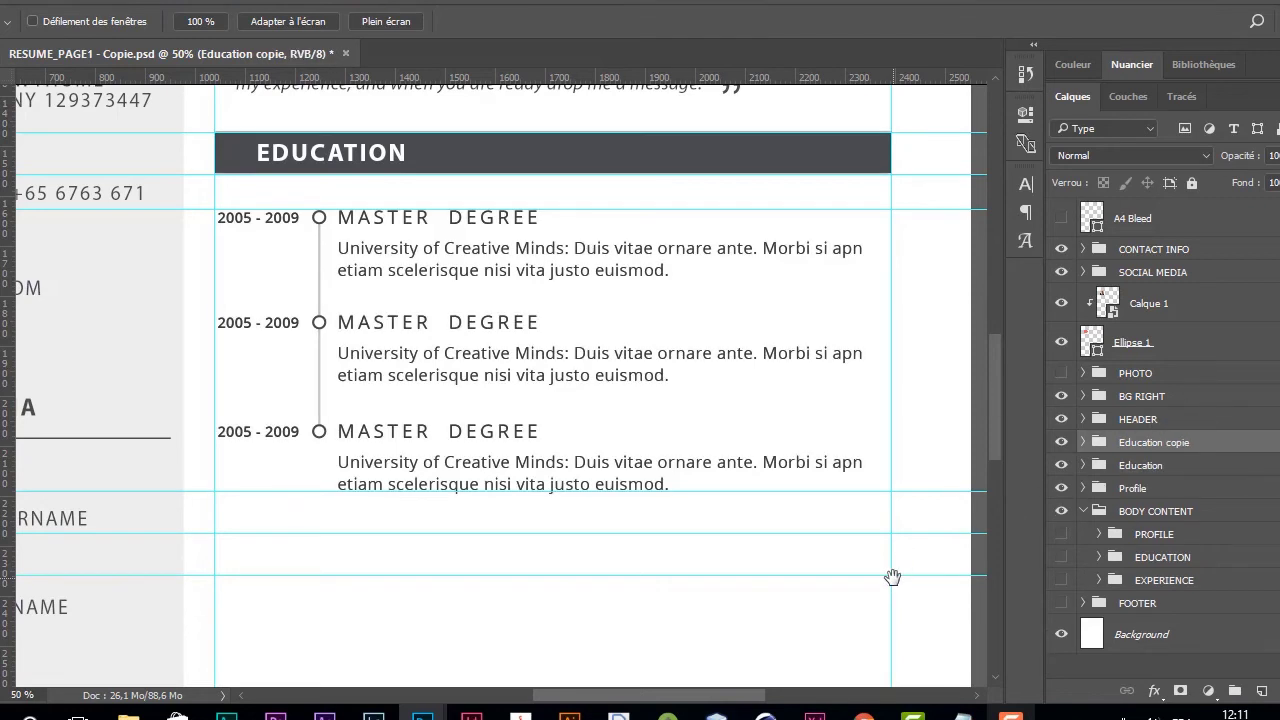
pyautogui.doubleClick(1153, 446)
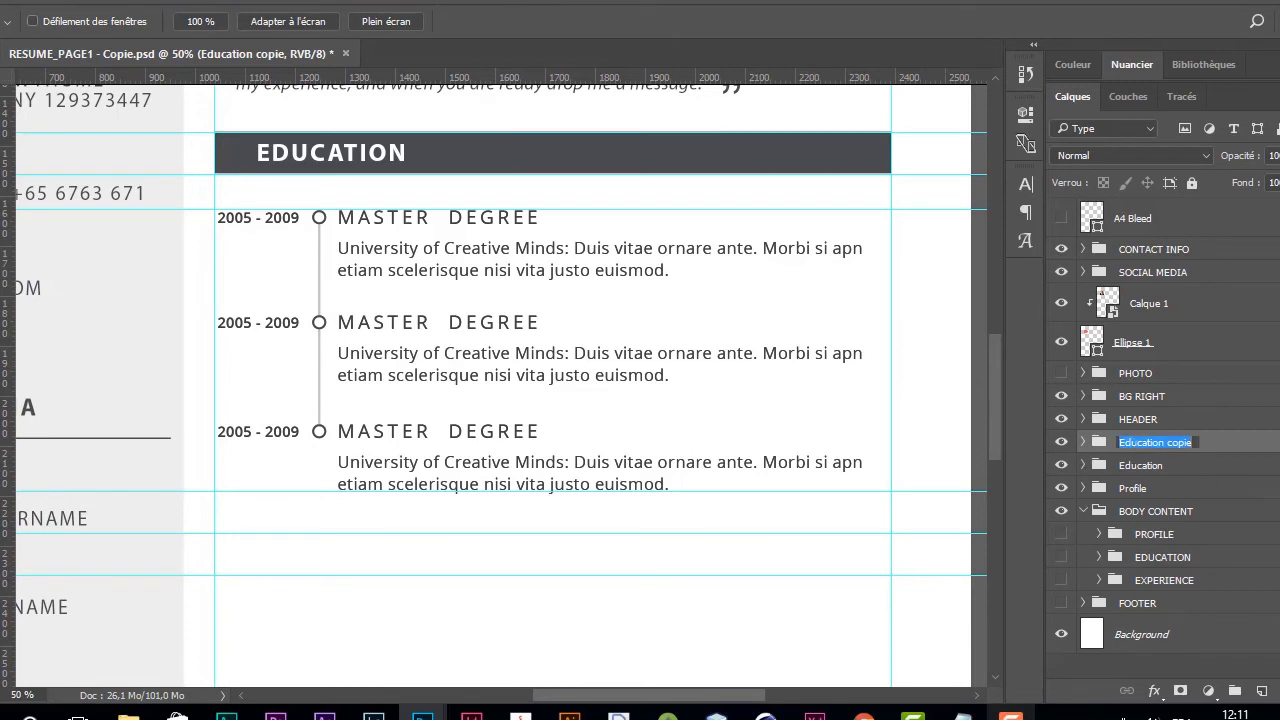
pyautogui.press('BackSpace')
pyautogui.write('XWord')
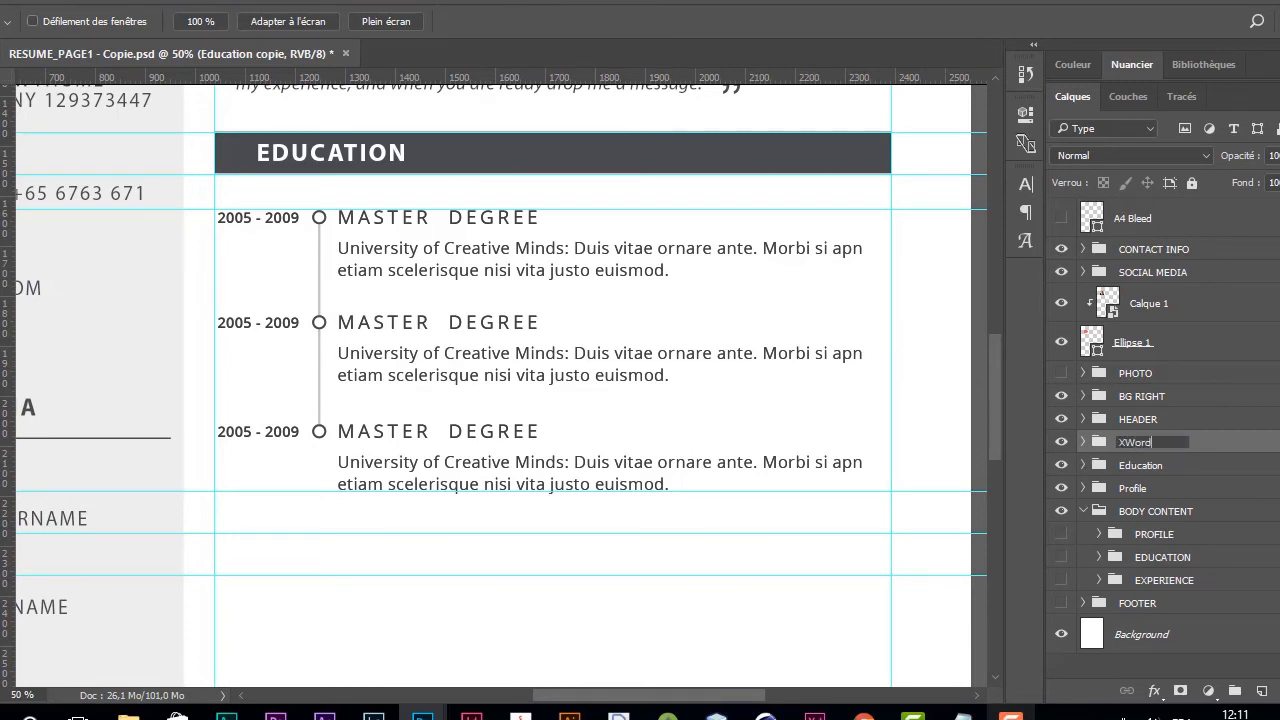
pyautogui.press('BackSpace')
pyautogui.press('Return')
pyautogui.doubleClick(1131, 442)
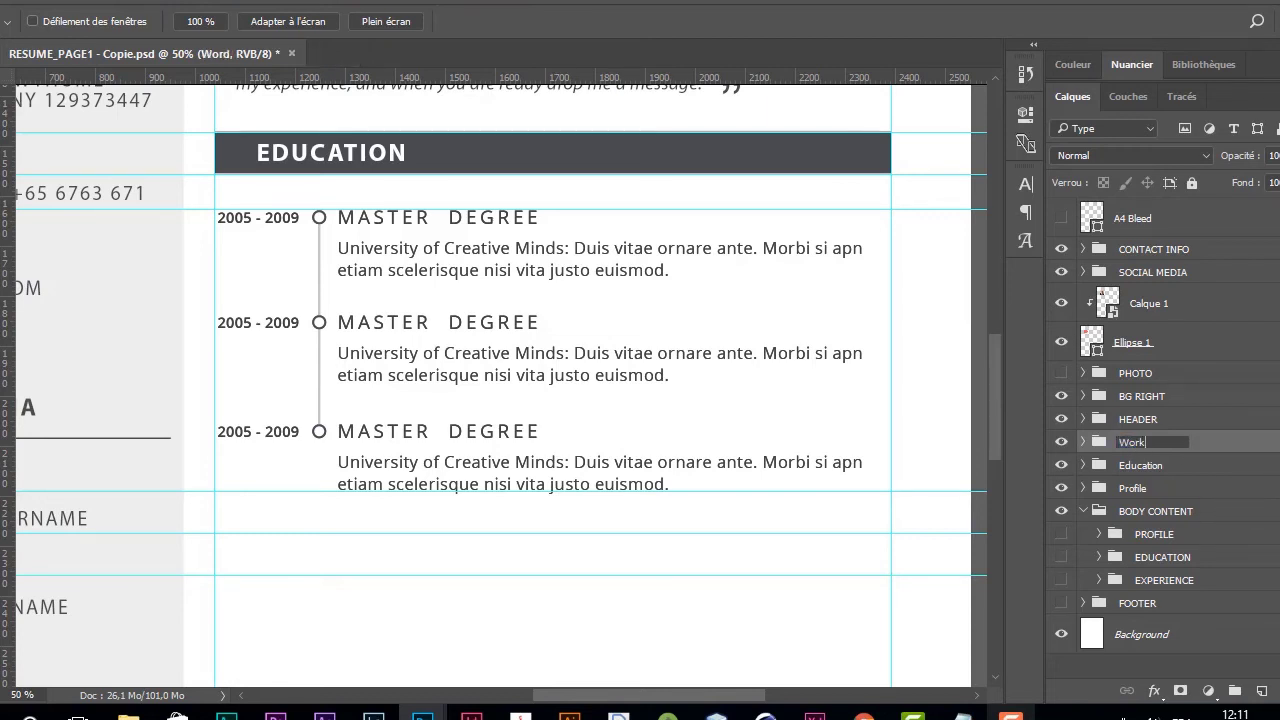
pyautogui.press('Return')
# Step: Move the Work group down about 810 px so its title bar sits below the Education entries, and hide the guides
pyautogui.press('v')
pyautogui.hotkey('shift', 'Down')
pyautogui.hotkey('shift', 'Down')
pyautogui.hotkey('shift', 'Down')
pyautogui.hotkey('shift', 'Down')
pyautogui.hotkey('shift', 'Down')
pyautogui.hotkey('shift', 'Down')
pyautogui.hotkey('shift', 'Down')
pyautogui.hotkey('shift', 'Down')
pyautogui.hotkey('shift', 'Down')
pyautogui.hotkey('shift', 'Down')
pyautogui.hotkey('shift', 'Down')
pyautogui.hotkey('shift', 'Down')
pyautogui.hotkey('shift', 'Down')
pyautogui.hotkey('shift', 'Down')
pyautogui.hotkey('shift', 'Down')
pyautogui.hotkey('shift', 'Down')
pyautogui.hotkey('shift', 'Down')
pyautogui.hotkey('shift', 'Down')
pyautogui.hotkey('shift', 'Down')
pyautogui.hotkey('shift', 'Down')
pyautogui.hotkey('shift', 'Down')
pyautogui.hotkey('shift', 'Down')
pyautogui.hotkey('shift', 'Down')
pyautogui.hotkey('shift', 'Down')
pyautogui.hotkey('shift', 'Down')
pyautogui.hotkey('shift', 'Down')
pyautogui.hotkey('shift', 'Down')
pyautogui.hotkey('shift', 'Down')
pyautogui.hotkey('shift', 'Down')
pyautogui.hotkey('shift', 'Down')
pyautogui.hotkey('shift', 'Down')
pyautogui.hotkey('shift', 'Down')
pyautogui.hotkey('shift', 'Down')
pyautogui.hotkey('shift', 'Down')
pyautogui.hotkey('shift', 'Down')
pyautogui.hotkey('shift', 'Down')
pyautogui.hotkey('shift', 'Down')
pyautogui.hotkey('shift', 'Down')
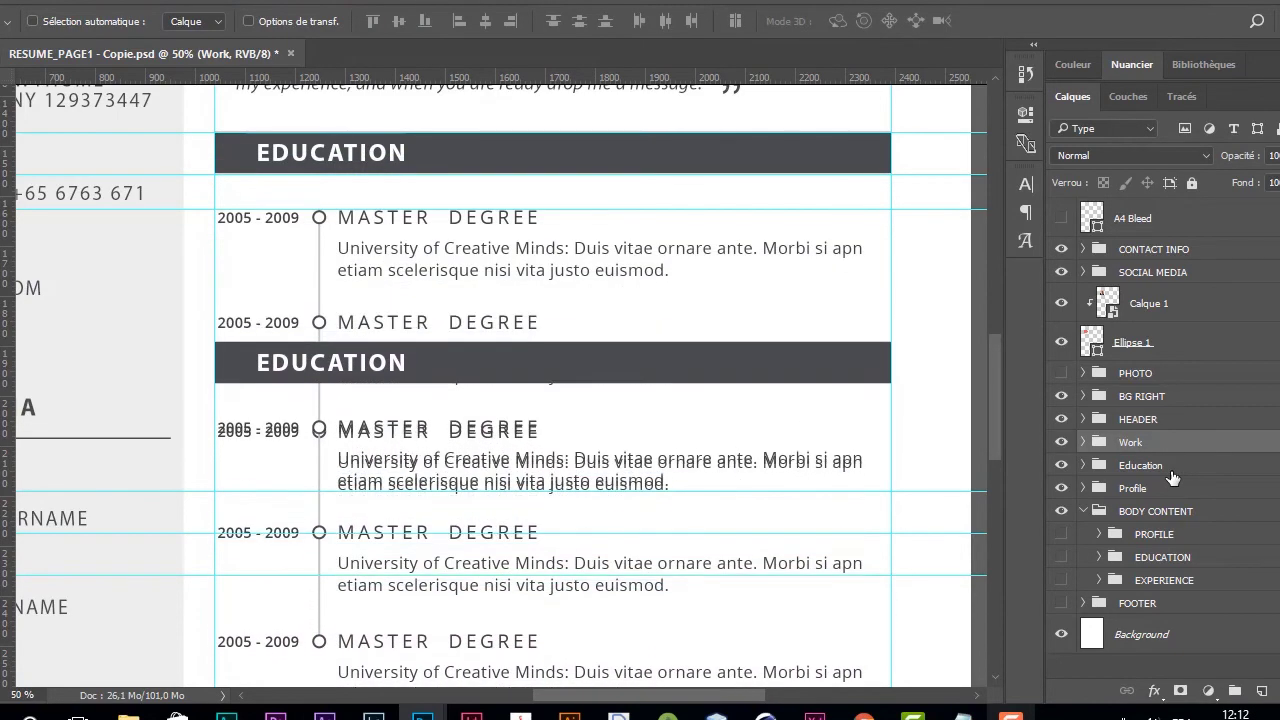
pyautogui.hotkey('shift', 'Down')
pyautogui.hotkey('shift', 'Down')
pyautogui.hotkey('shift', 'Down')
pyautogui.hotkey('shift', 'Down')
pyautogui.hotkey('shift', 'Down')
pyautogui.hotkey('shift', 'Down')
pyautogui.hotkey('shift', 'Down')
pyautogui.hotkey('shift', 'Down')
pyautogui.hotkey('shift', 'Down')
pyautogui.hotkey('shift', 'Down')
pyautogui.hotkey('shift', 'Down')
pyautogui.hotkey('shift', 'Down')
pyautogui.hotkey('shift', 'Down')
pyautogui.hotkey('shift', 'Down')
pyautogui.hotkey('shift', 'Down')
pyautogui.hotkey('shift', 'Down')
pyautogui.hotkey('shift', 'Down')
pyautogui.hotkey('shift', 'Down')
pyautogui.hotkey('shift', 'Down')
pyautogui.hotkey('shift', 'Down')
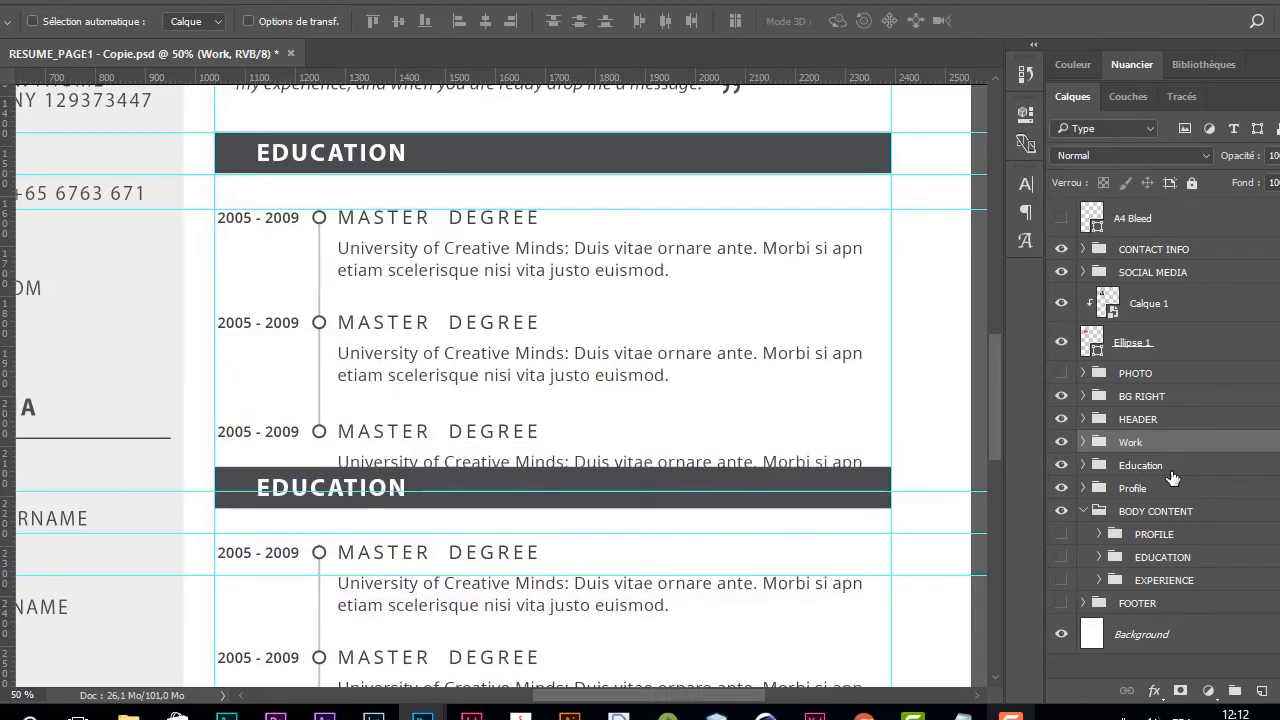
pyautogui.hotkey('shift', 'Down')
pyautogui.hotkey('shift', 'Down')
pyautogui.hotkey('shift', 'Down')
pyautogui.hotkey('shift', 'Down')
pyautogui.hotkey('shift', 'Down')
pyautogui.hotkey('shift', 'Down')
pyautogui.hotkey('shift', 'Down')
pyautogui.hotkey('shift', 'Down')
pyautogui.hotkey('shift', 'Down')
pyautogui.hotkey('shift', 'Down')
pyautogui.hotkey('shift', 'Down')
pyautogui.hotkey('shift', 'Down')
pyautogui.hotkey('shift', 'Down')
pyautogui.press('Down')
pyautogui.press('space')
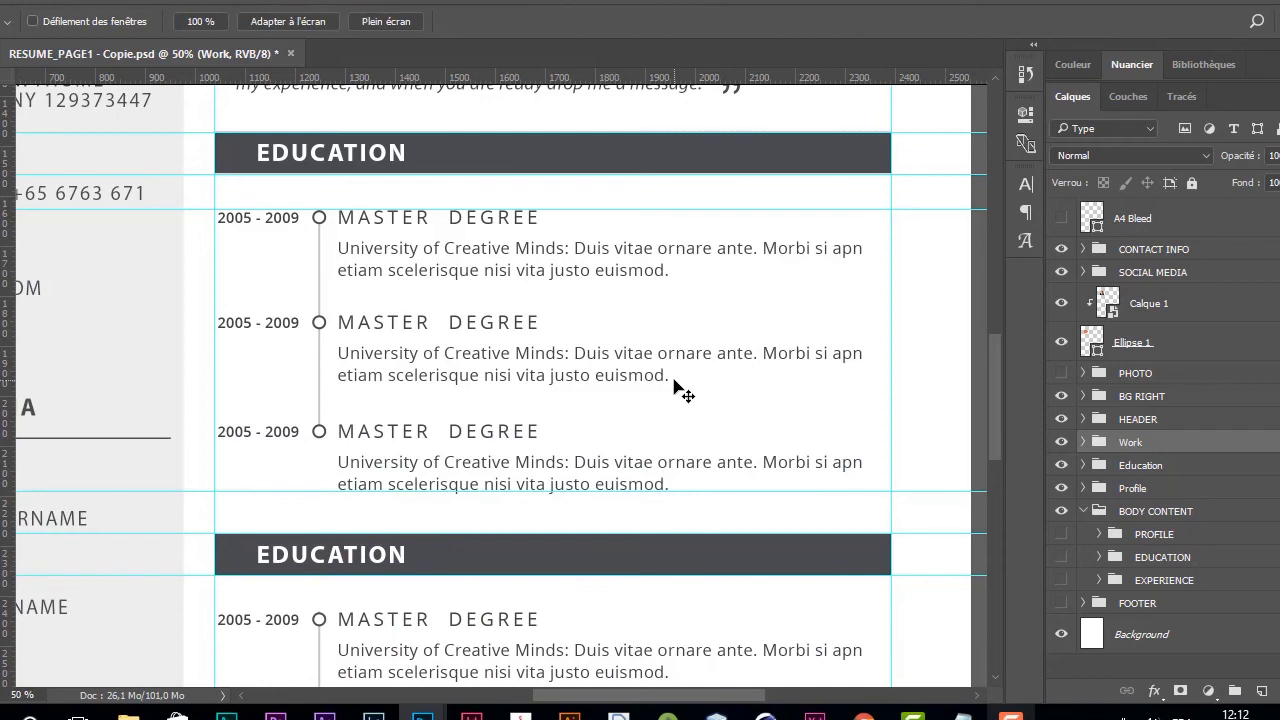
pyautogui.moveTo(678, 505); pyautogui.dragTo(669, 531)
pyautogui.hotkey('shift', 'Down')
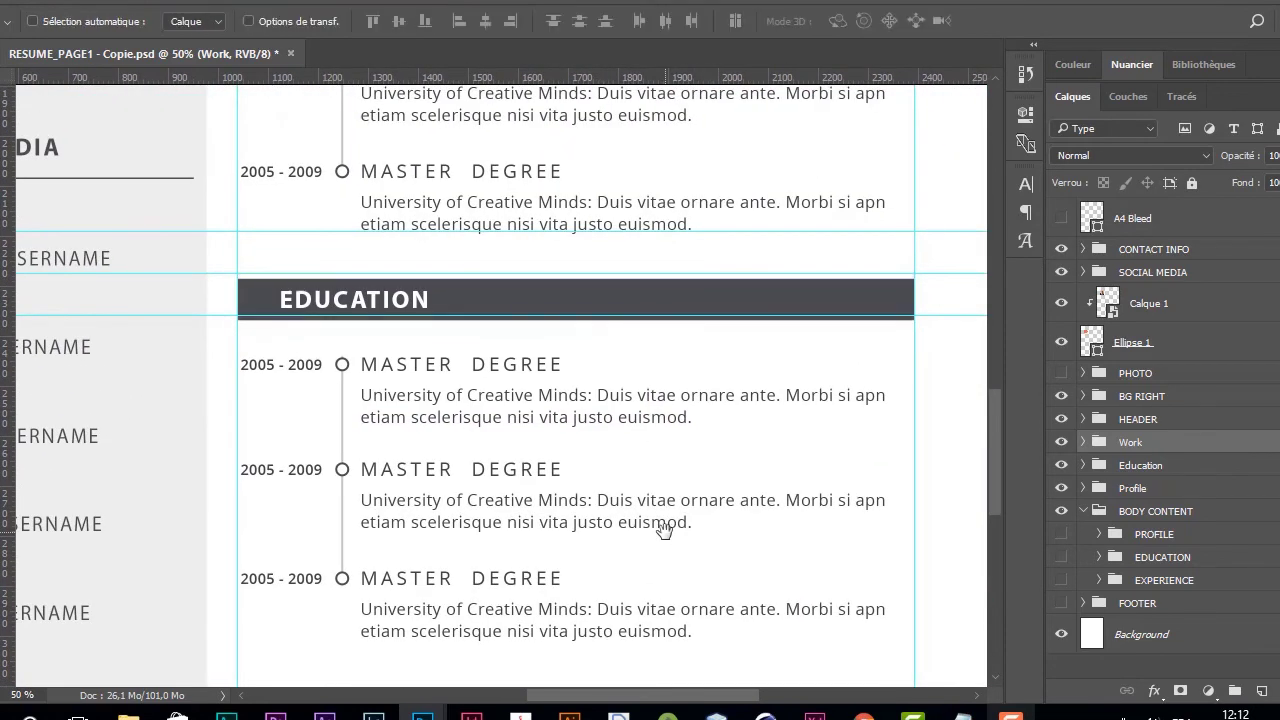
pyautogui.hotkey('ctrl', 'h')
pyautogui.press('space')
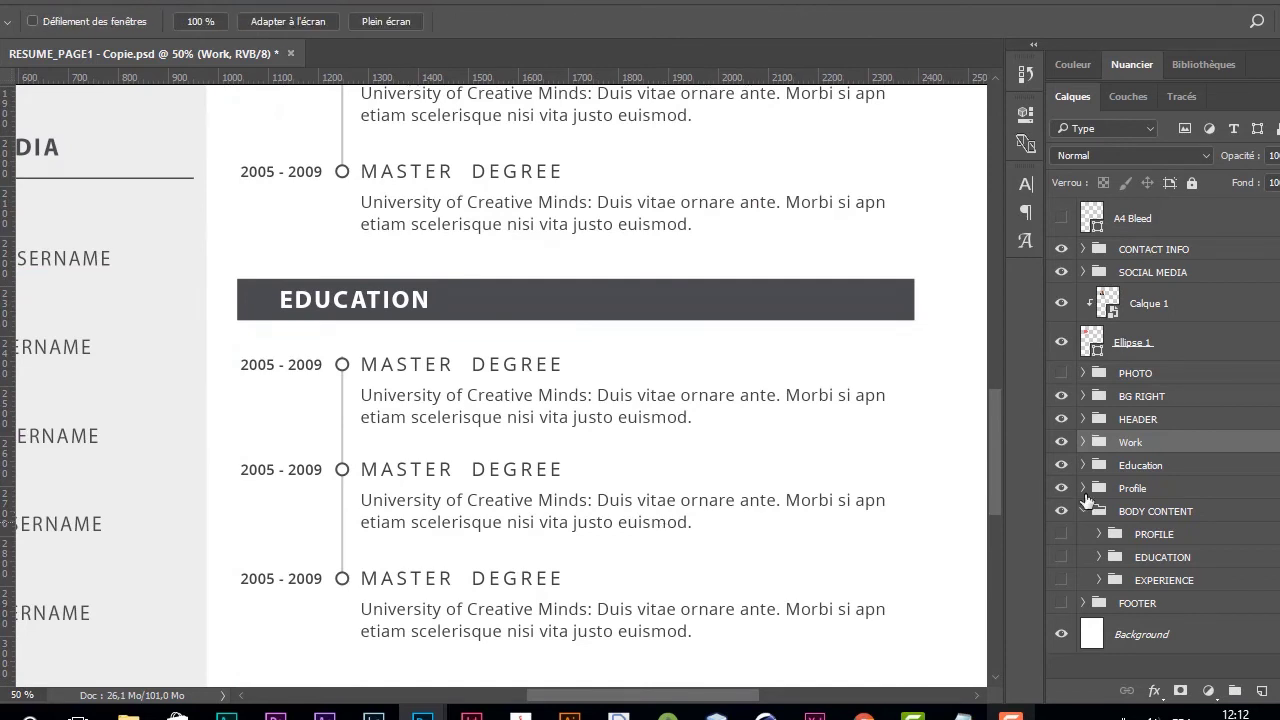
# Step: Change the title text in the Work group to WORK EXPREIENCE
pyautogui.click(1083, 442)
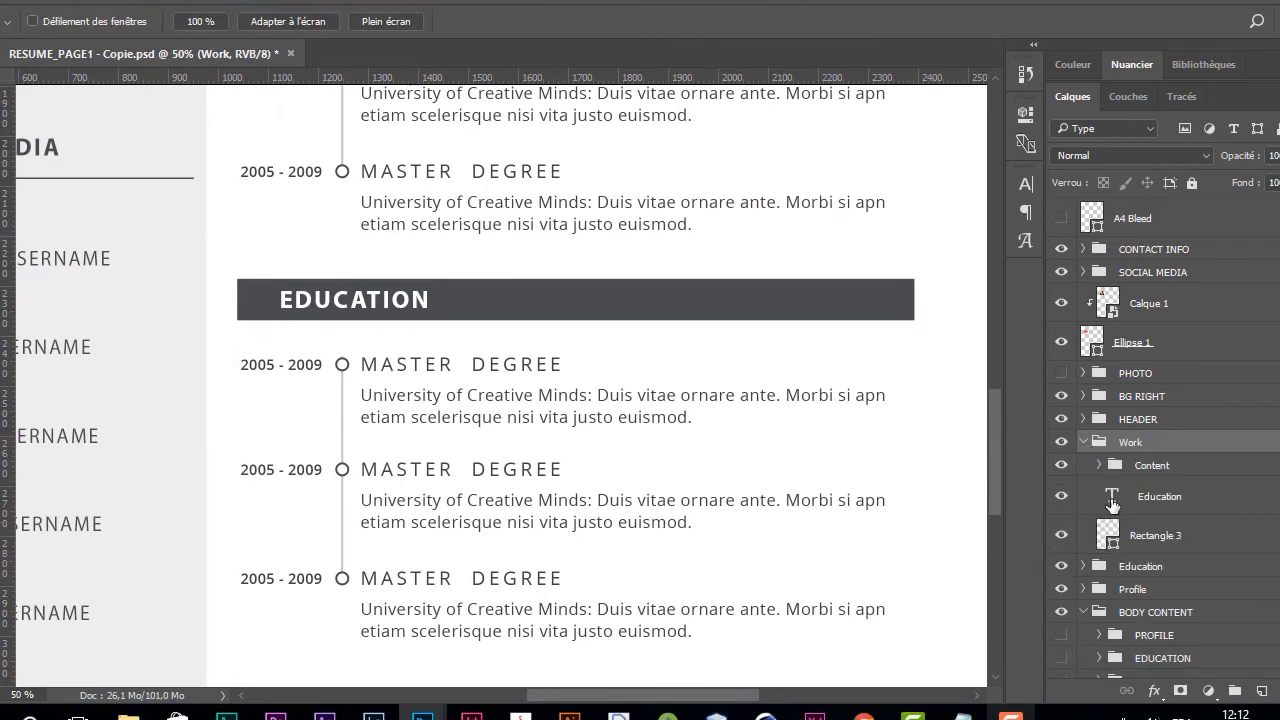
pyautogui.doubleClick(1111, 496)
pyautogui.press('BackSpace')
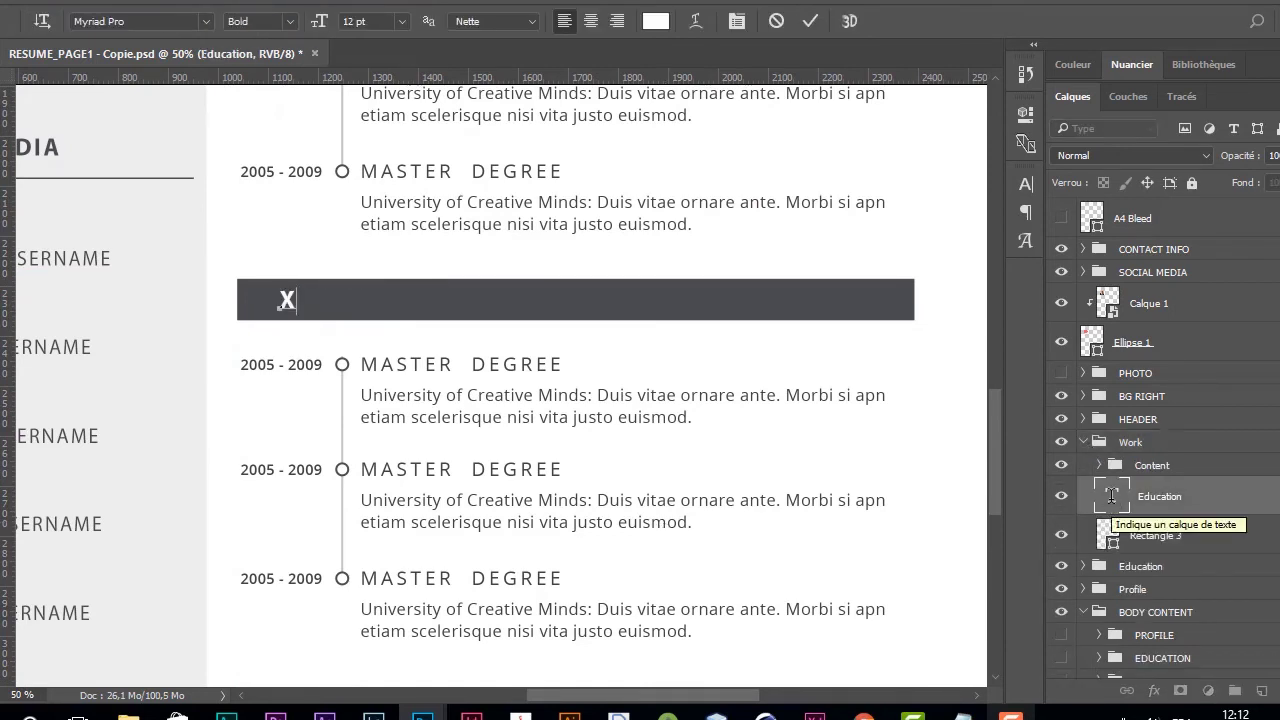
pyautogui.write('WOTR')
pyautogui.press('BackSpace')
pyautogui.press('BackSpace')
pyautogui.press('BackSpace')
pyautogui.write('R')
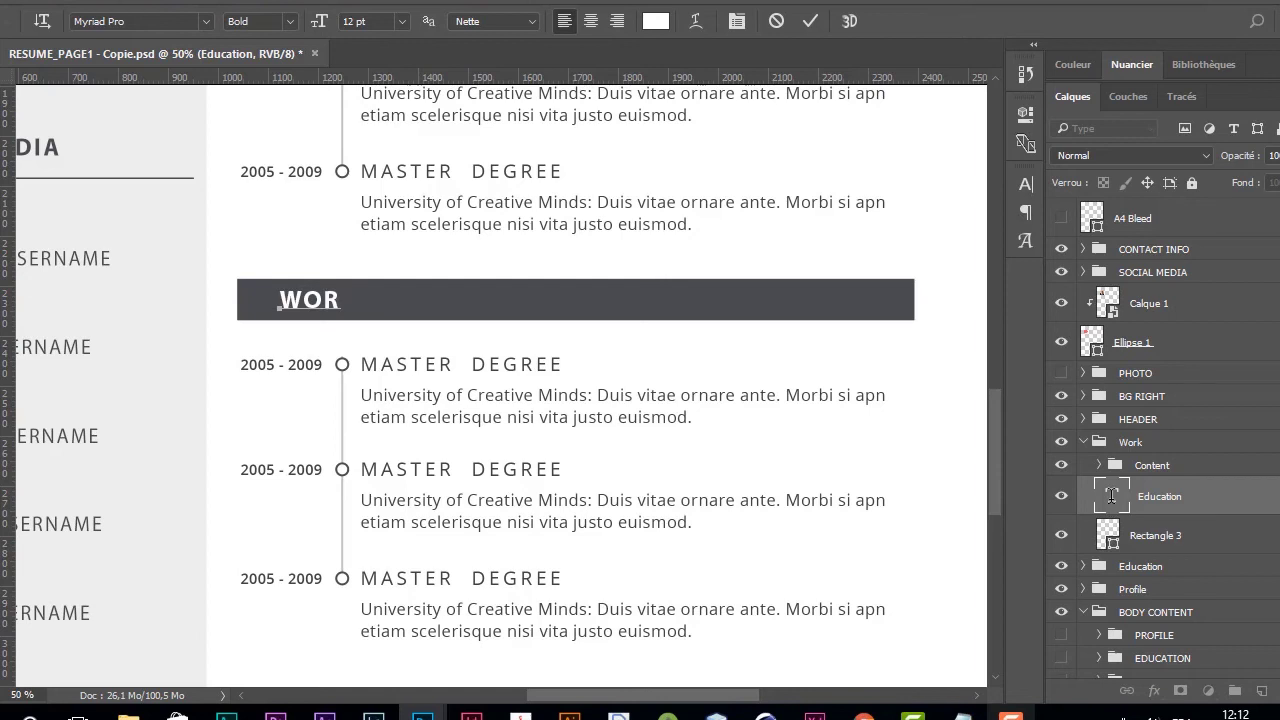
pyautogui.write('K EXPREIENCE')
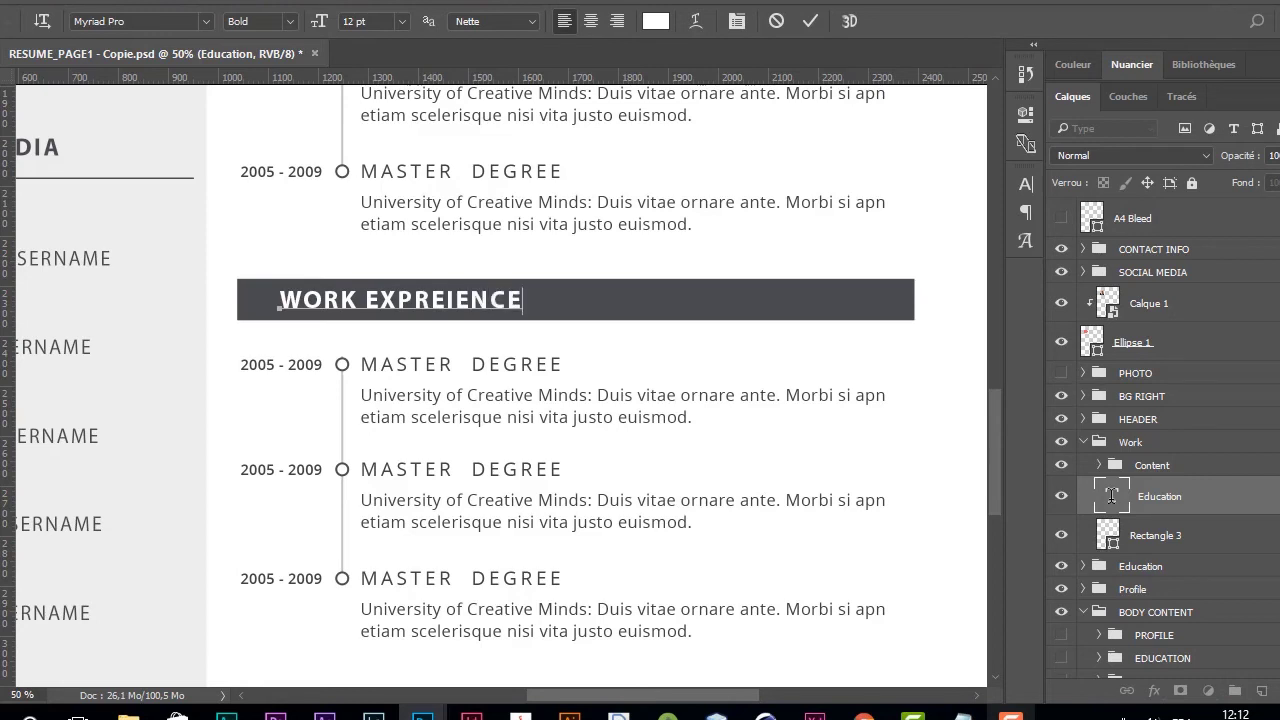
pyautogui.hotkey('ctrl', 'Return')
pyautogui.press('h')
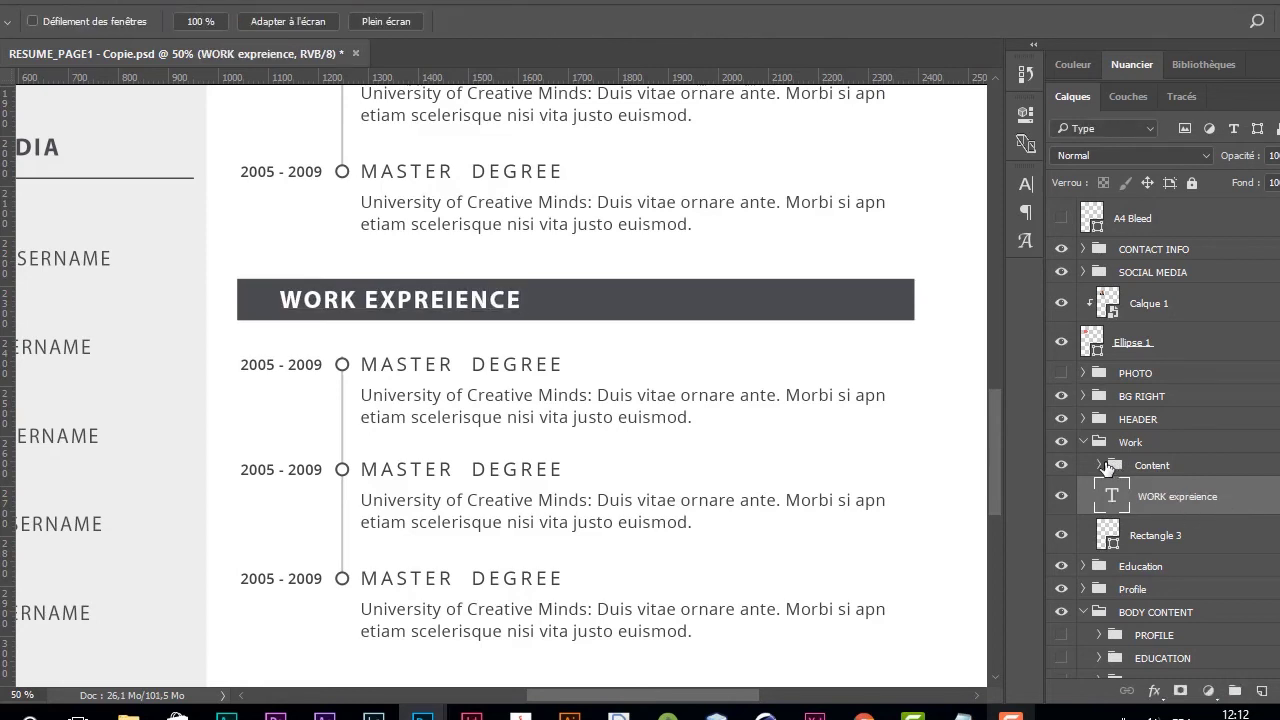
# Step: Delete the 02 and 03 groups from the Work section's Content group
pyautogui.click(1099, 465)
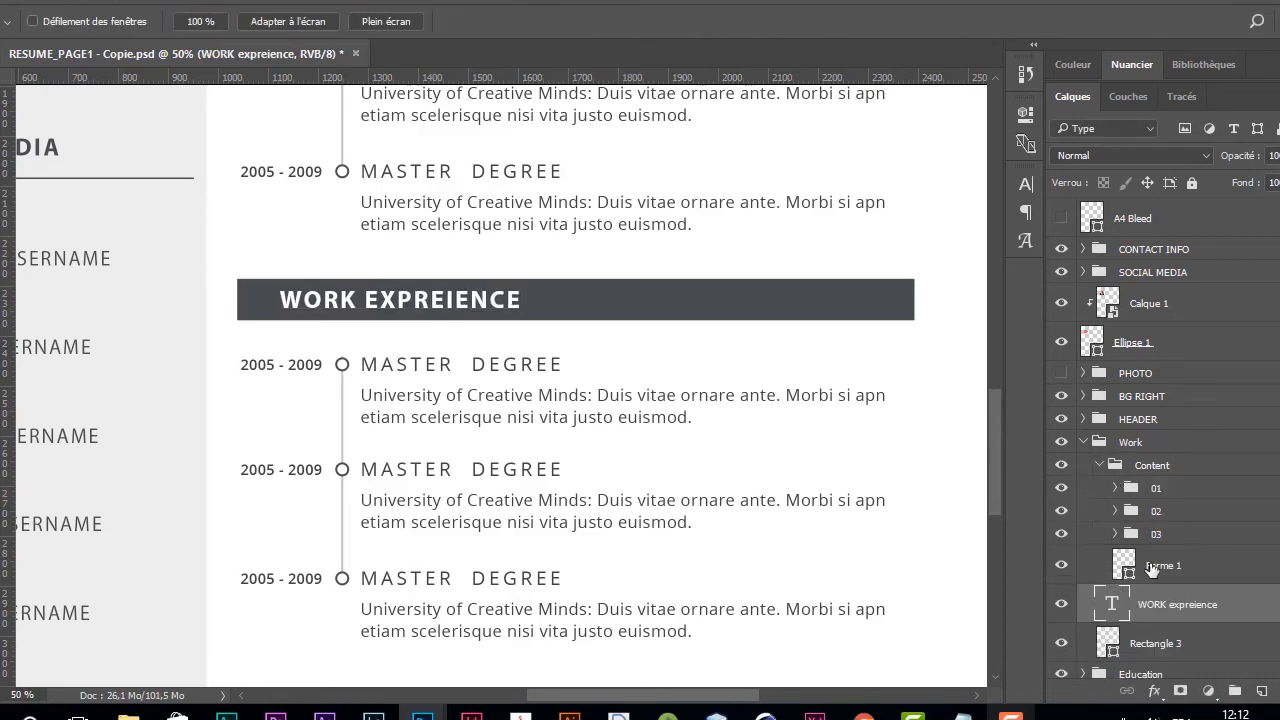
pyautogui.click(1209, 539)
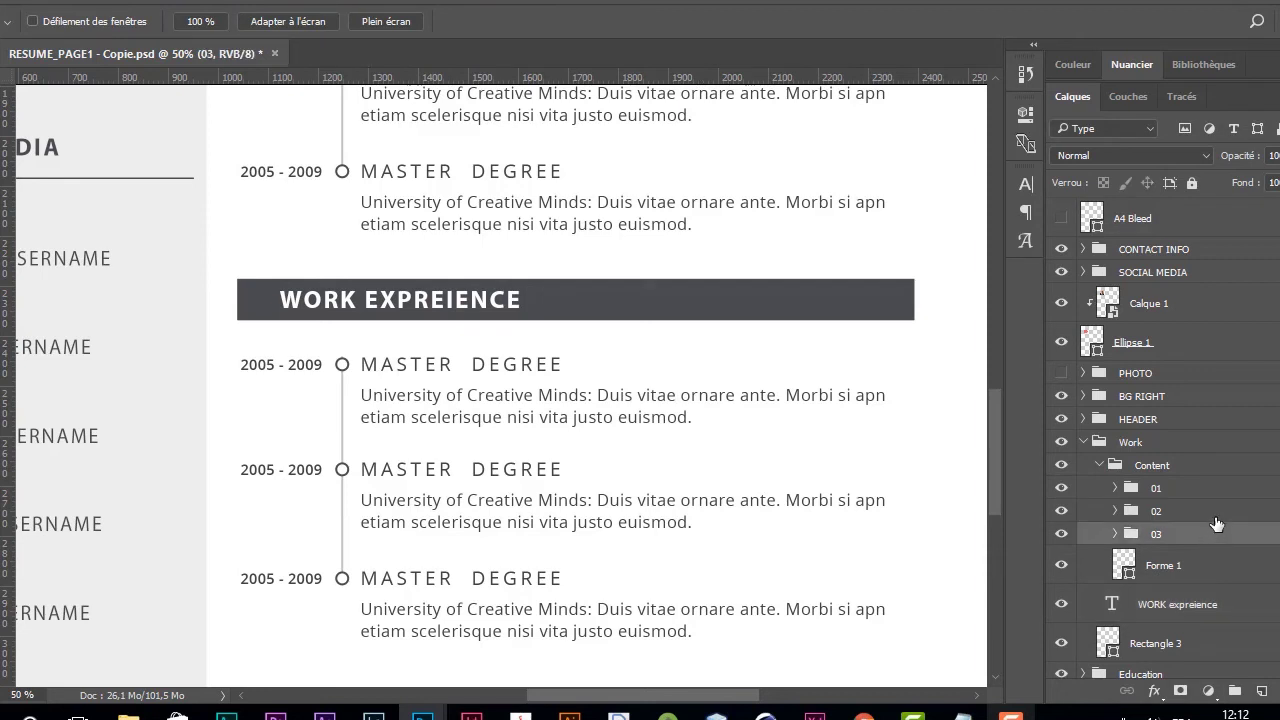
pyautogui.keyDown('shift'); pyautogui.click(1214, 515); pyautogui.keyUp('shift')
pyautogui.press('Delete')
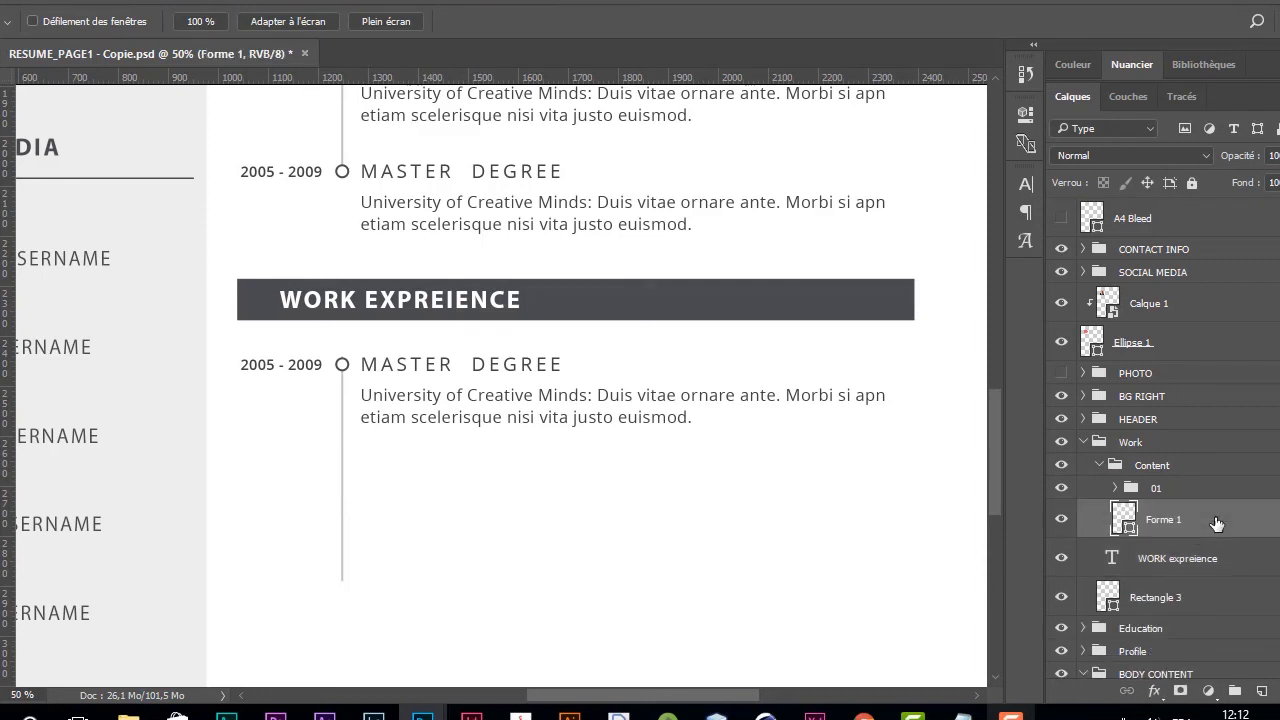
# Step: Copy "2015 - Now" from the i.txt notes and paste it over the date text in the Work section's 01 group
pyautogui.click(1116, 488)
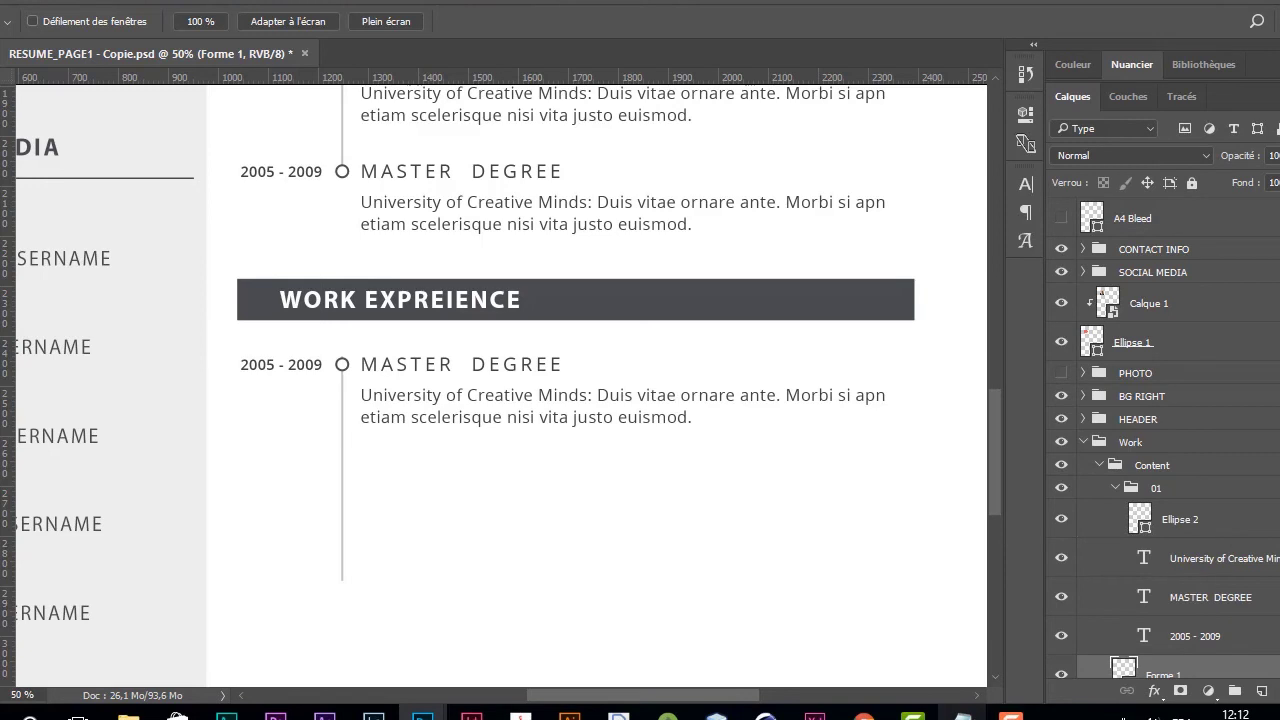
pyautogui.click(962, 710)
pyautogui.moveTo(397, 339); pyautogui.dragTo(258, 332)
pyautogui.hotkey('ctrl', 'c')
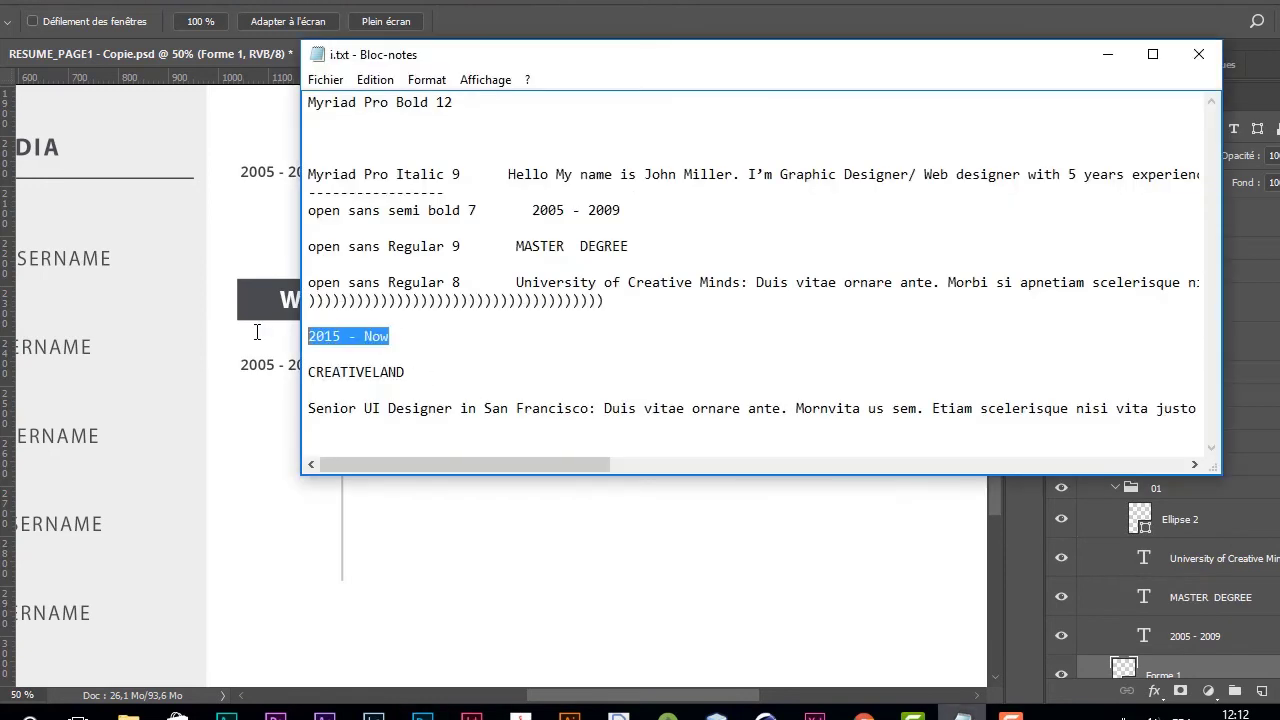
pyautogui.hotkey('alt', 'Tab')
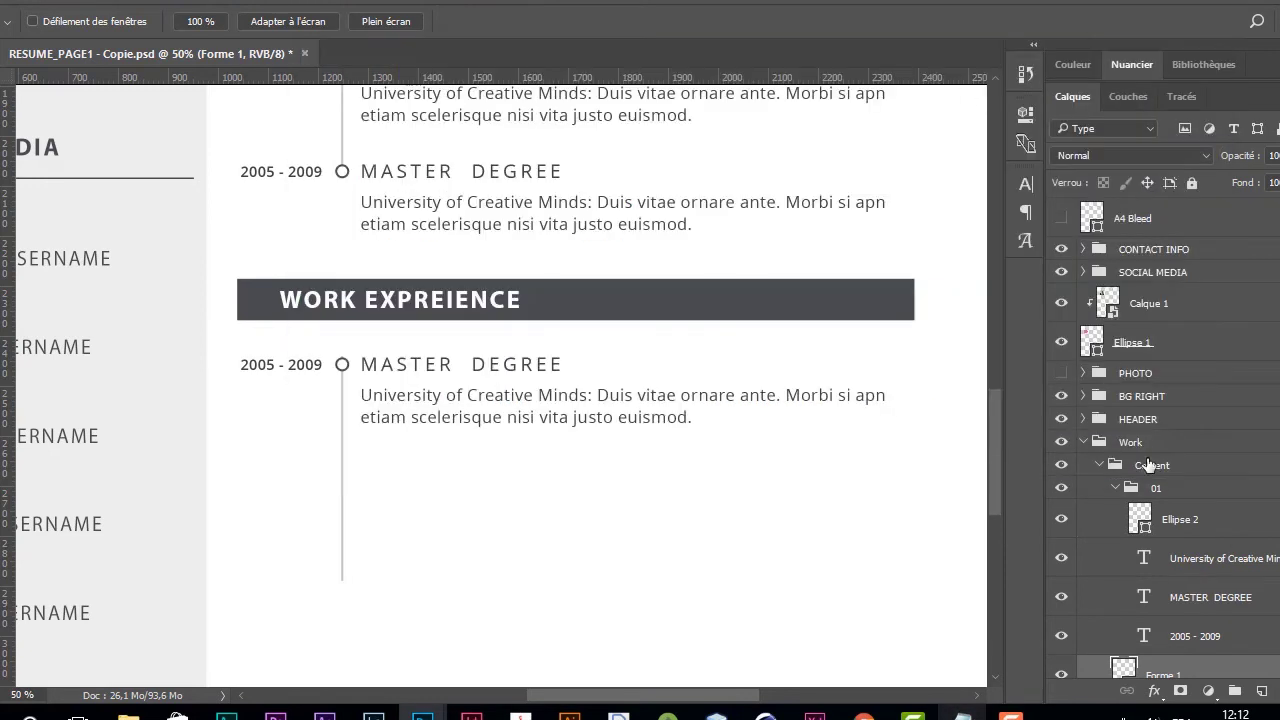
pyautogui.doubleClick(1144, 635)
pyautogui.hotkey('ctrl', 'v')
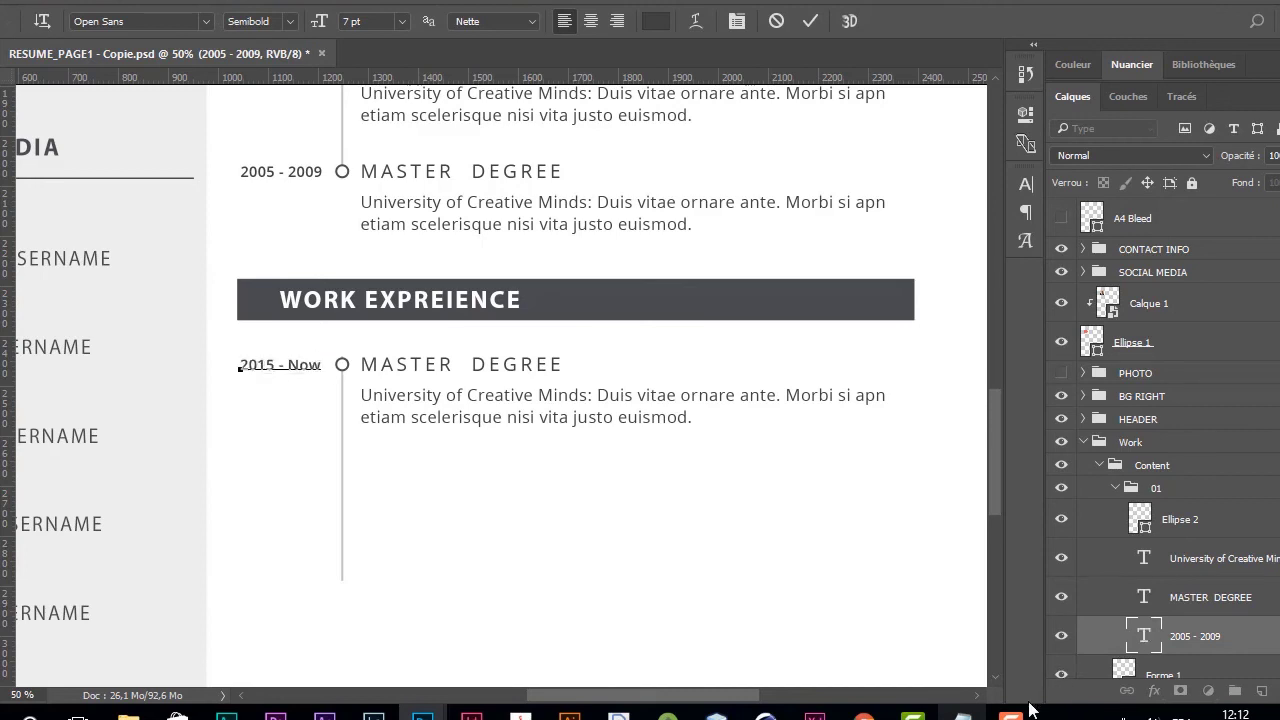
# Step: Copy "CREATIVELAND" from the i.txt notes and paste it over the MASTER DEGREE heading in the Work entry
pyautogui.hotkey('alt', 'Tab')
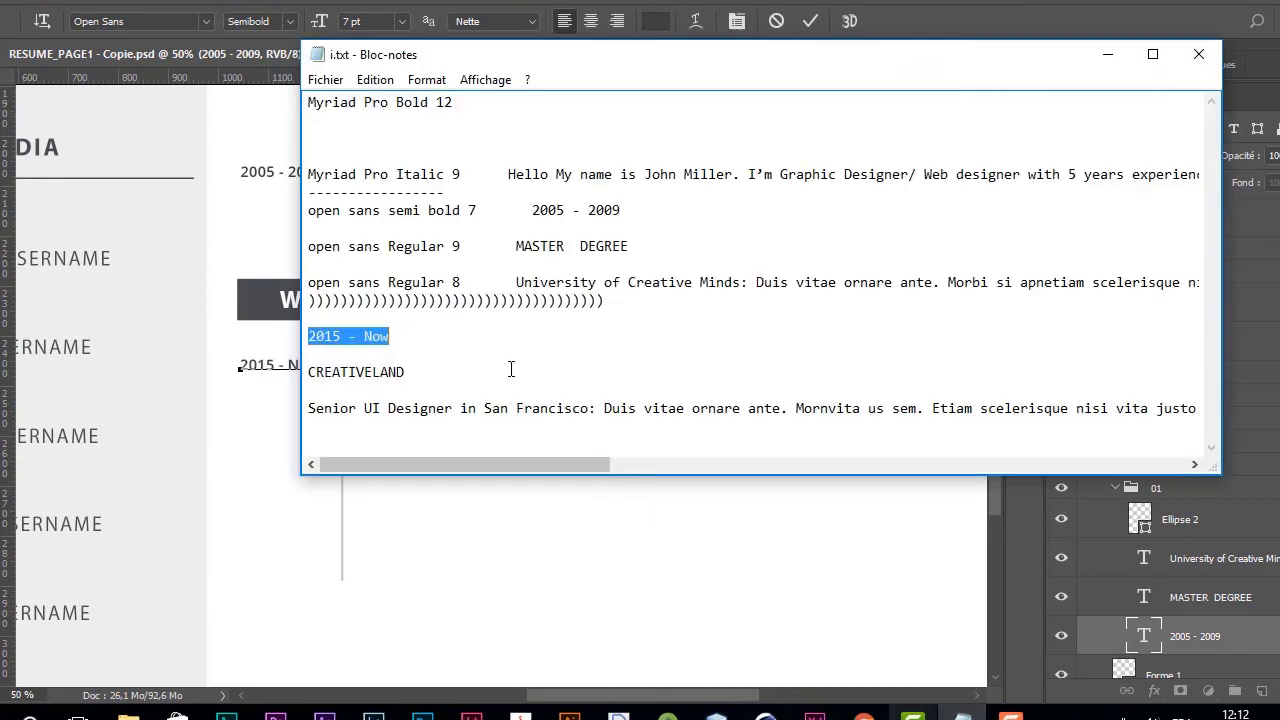
pyautogui.moveTo(410, 372); pyautogui.dragTo(286, 380)
pyautogui.hotkey('ctrl', 'c')
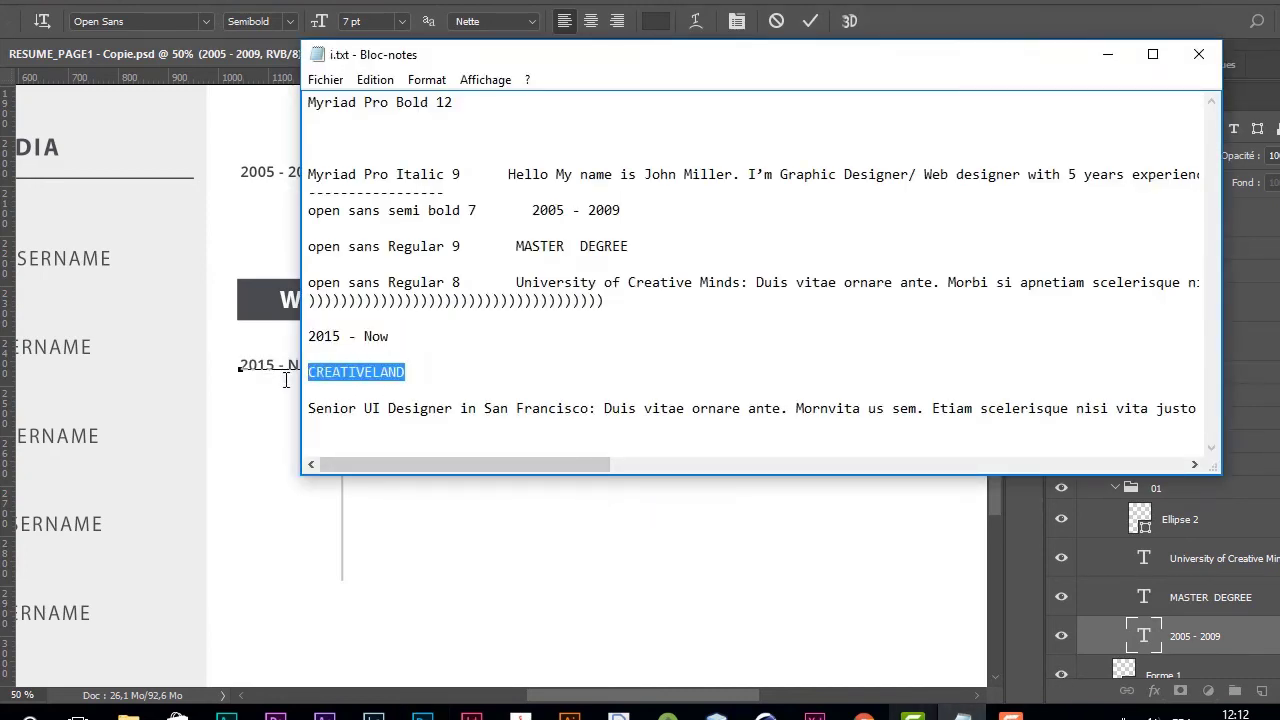
pyautogui.hotkey('alt', 'Tab')
pyautogui.doubleClick(1144, 596)
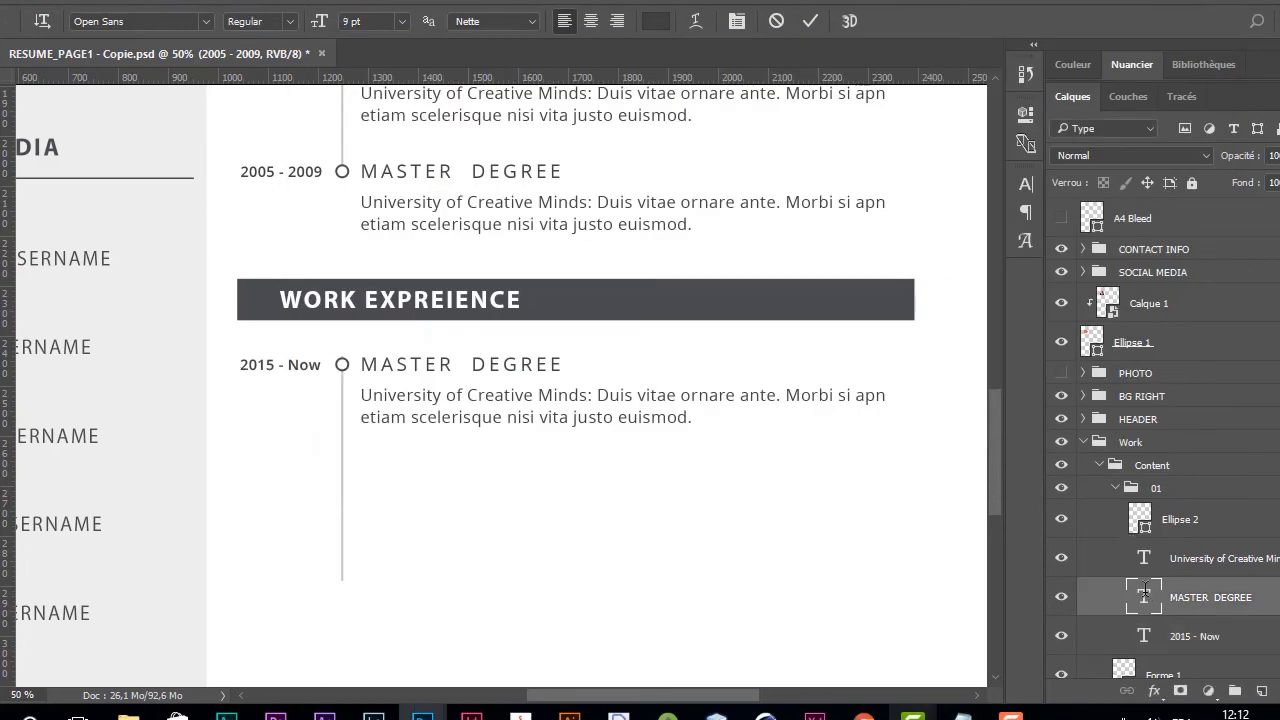
pyautogui.hotkey('ctrl', 'v')
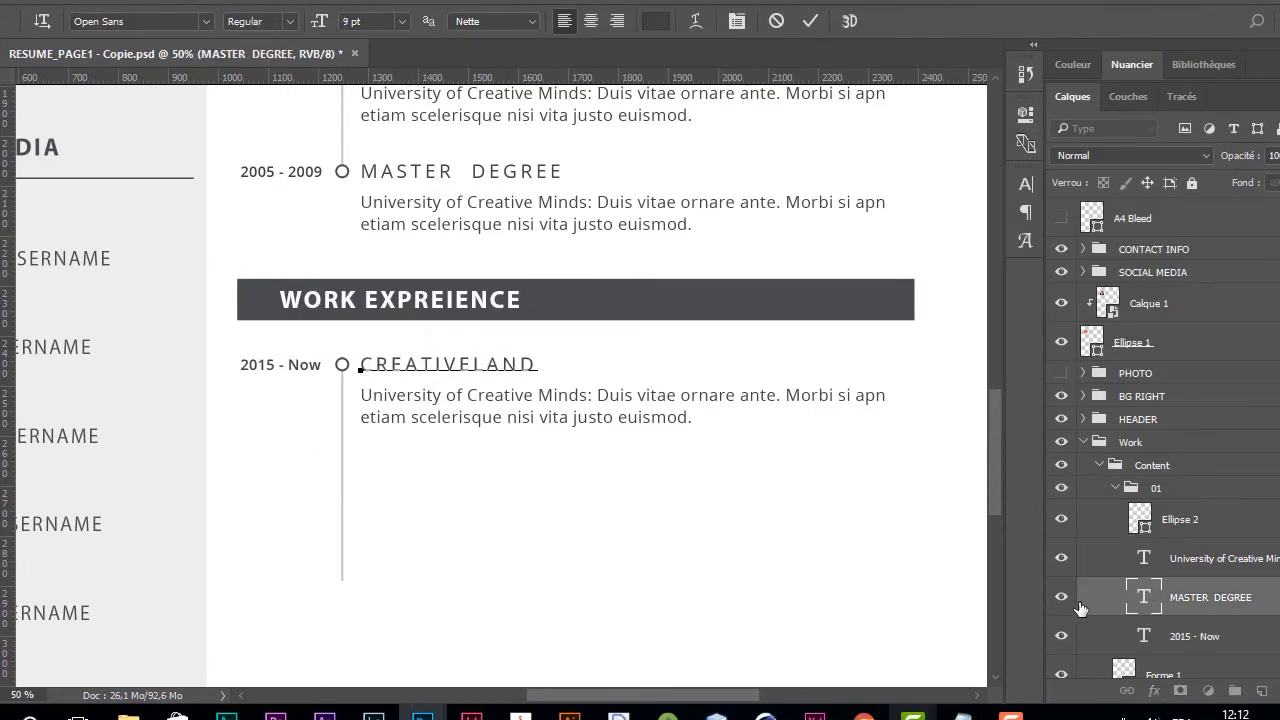
pyautogui.hotkey('alt', 'Tab')
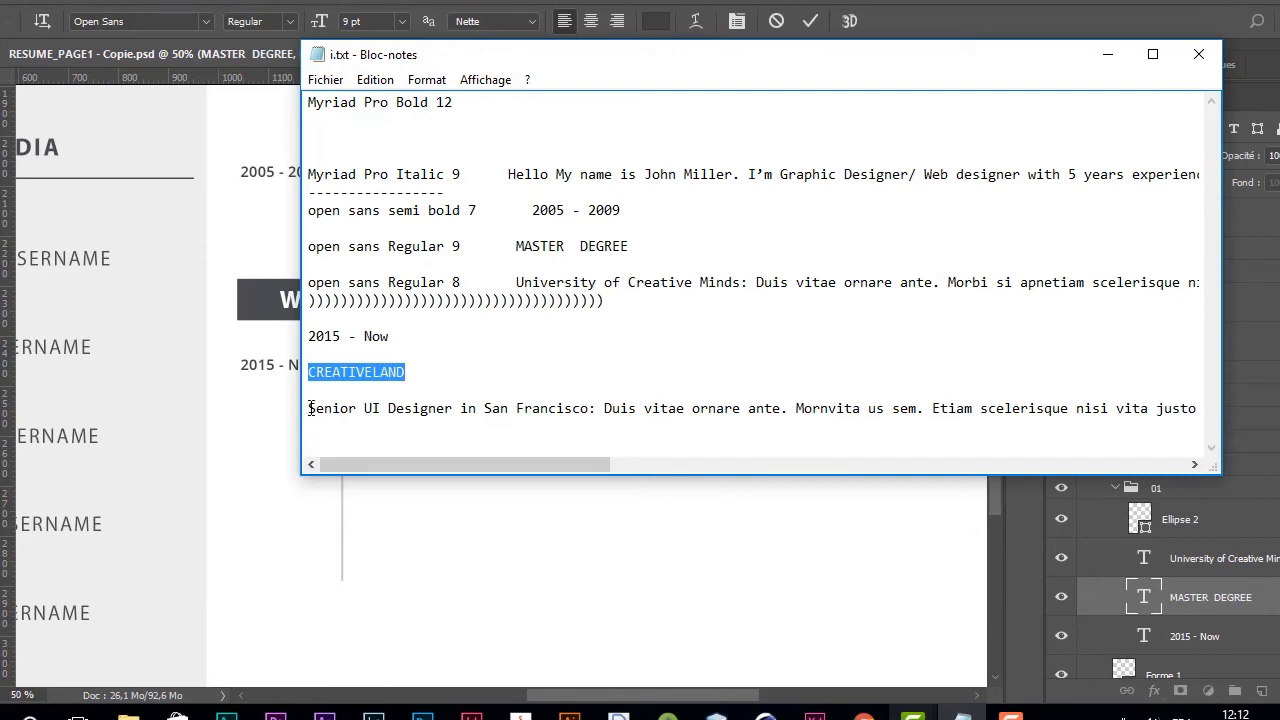
pyautogui.click(309, 408)
pyautogui.hotkey('shift', 'End')
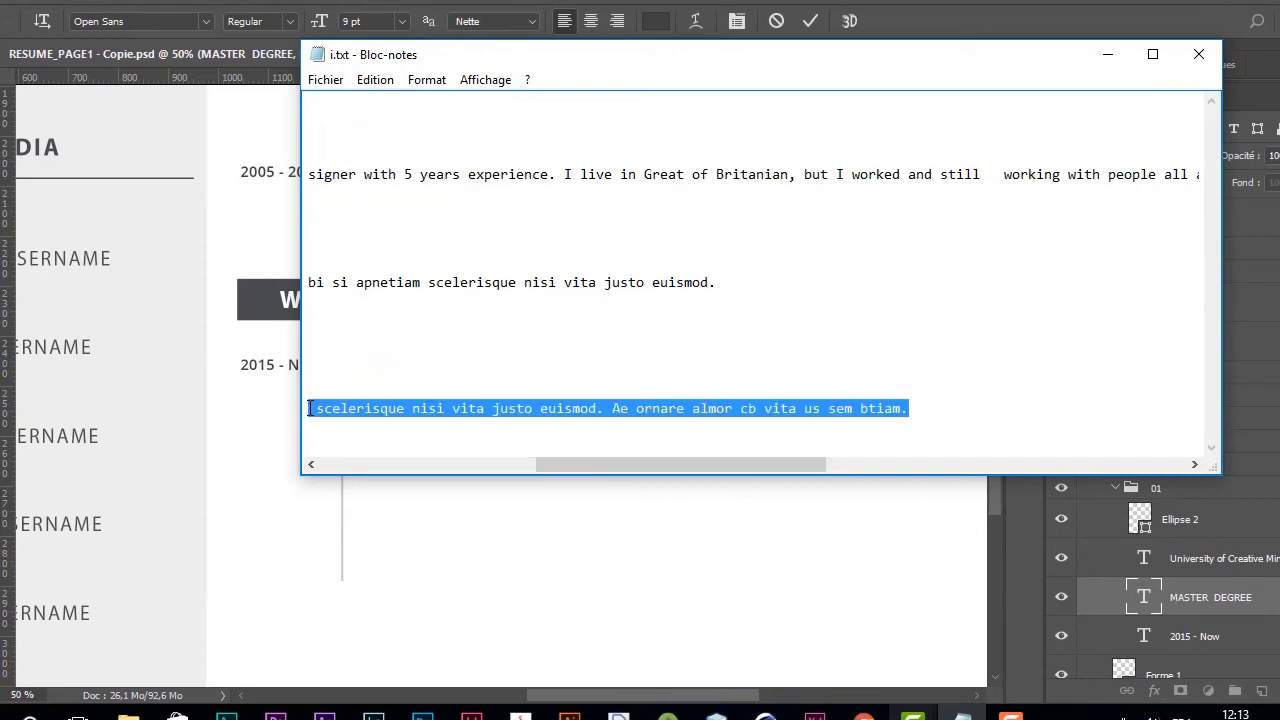
pyautogui.hotkey('alt', 'Tab')
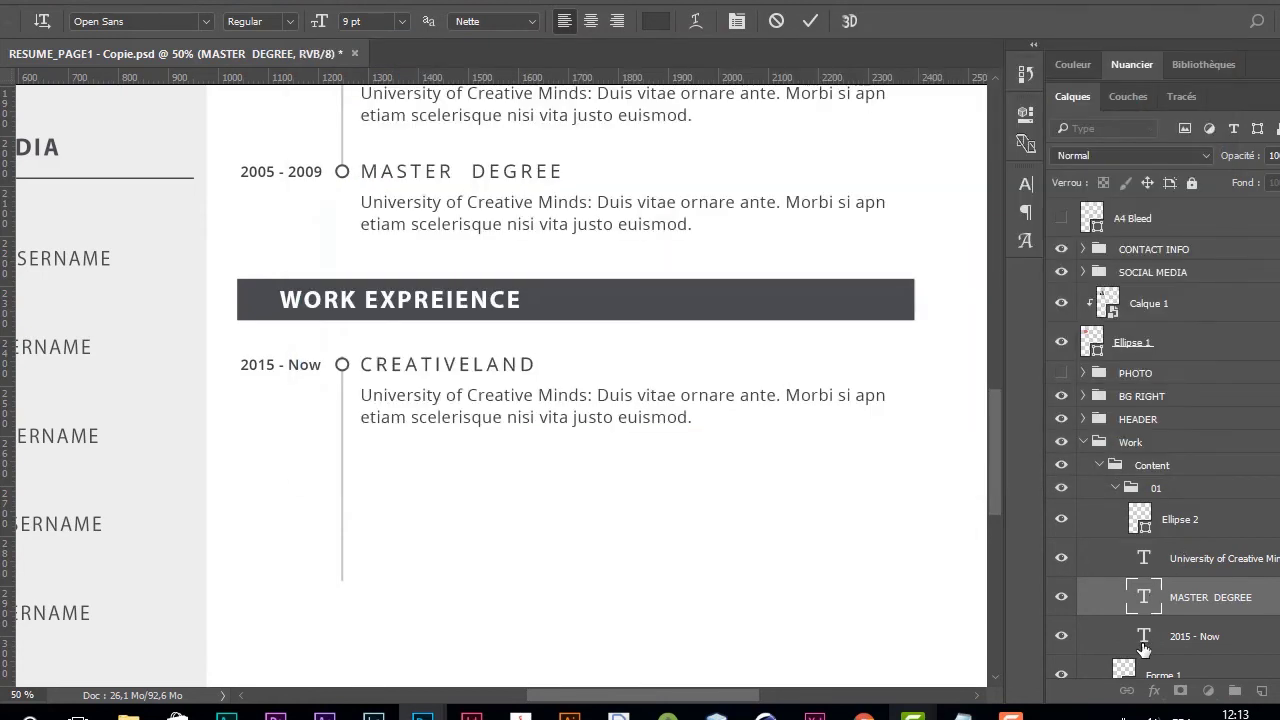
pyautogui.doubleClick(1143, 648)
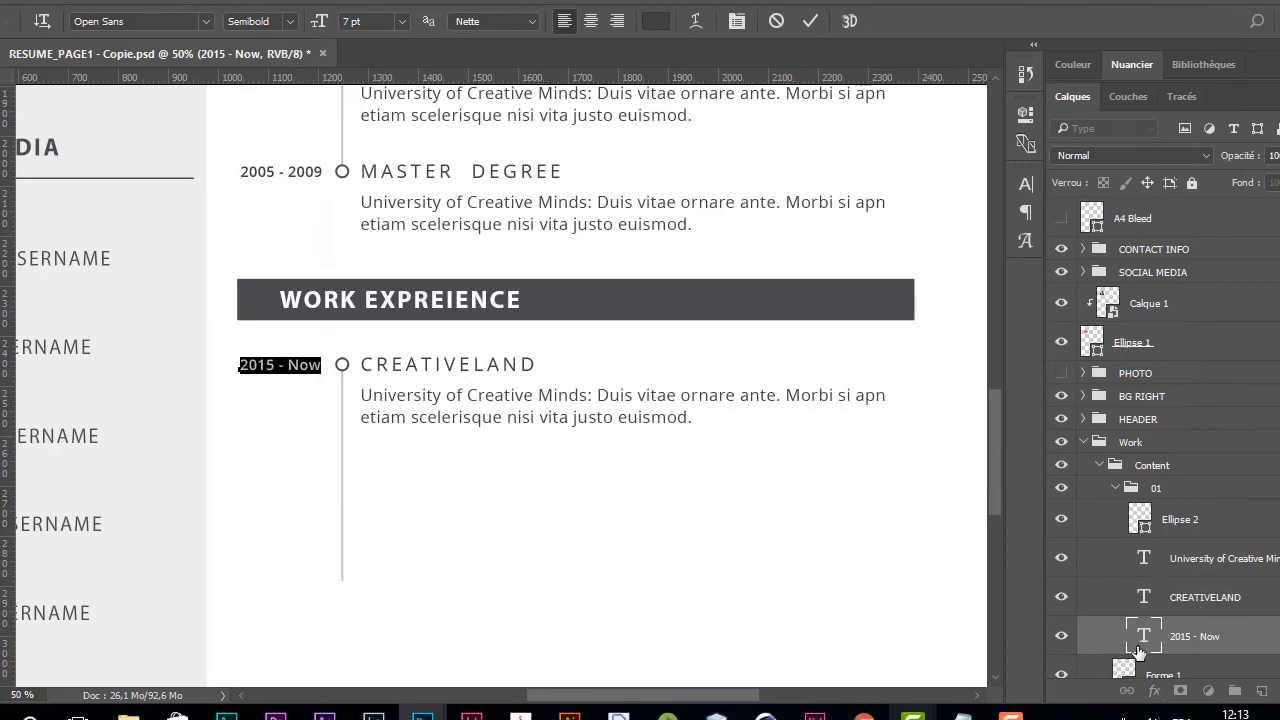
pyautogui.click(1205, 600)
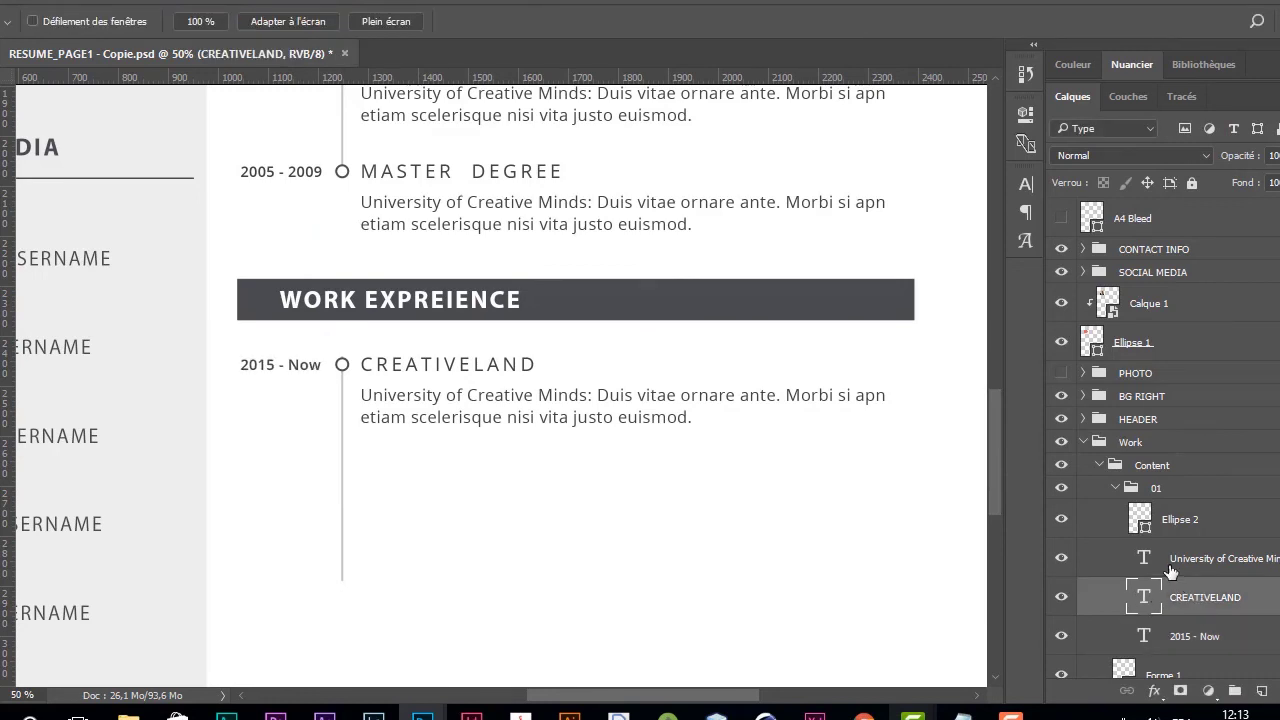
# Step: Collapse the Work section's 01 group and duplicate it three times
pyautogui.click(1126, 488)
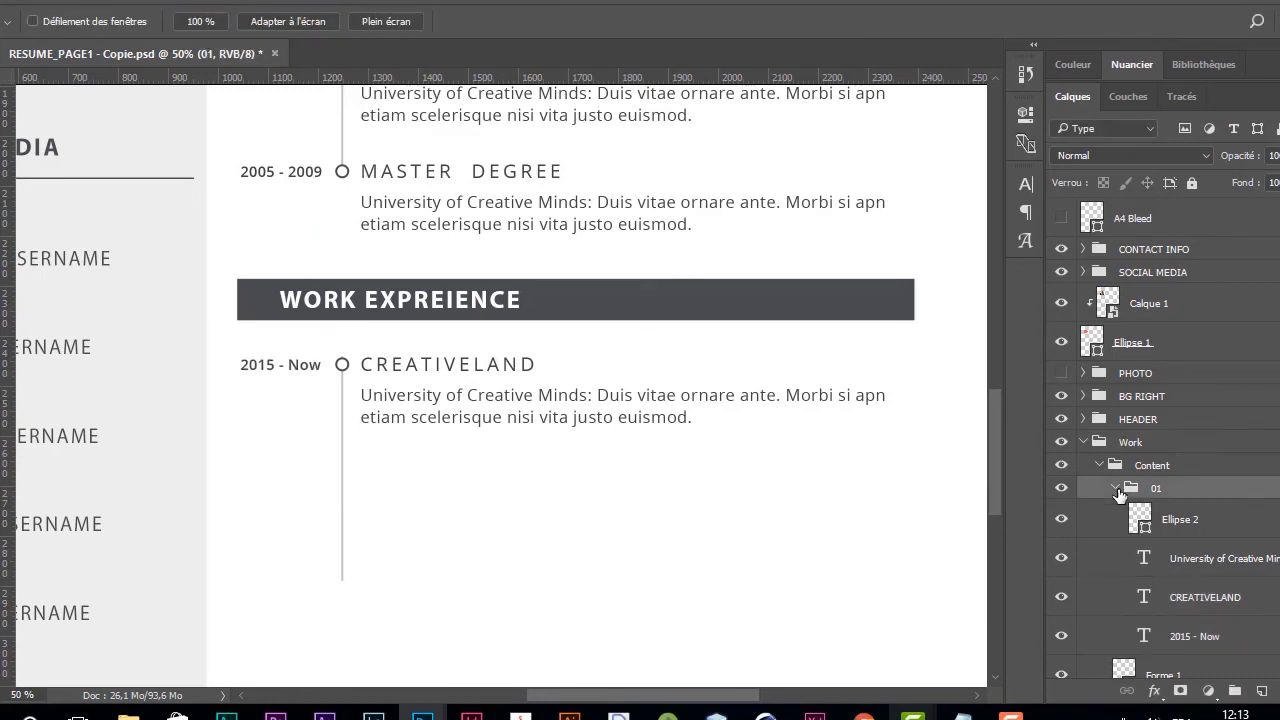
pyautogui.click(1116, 488)
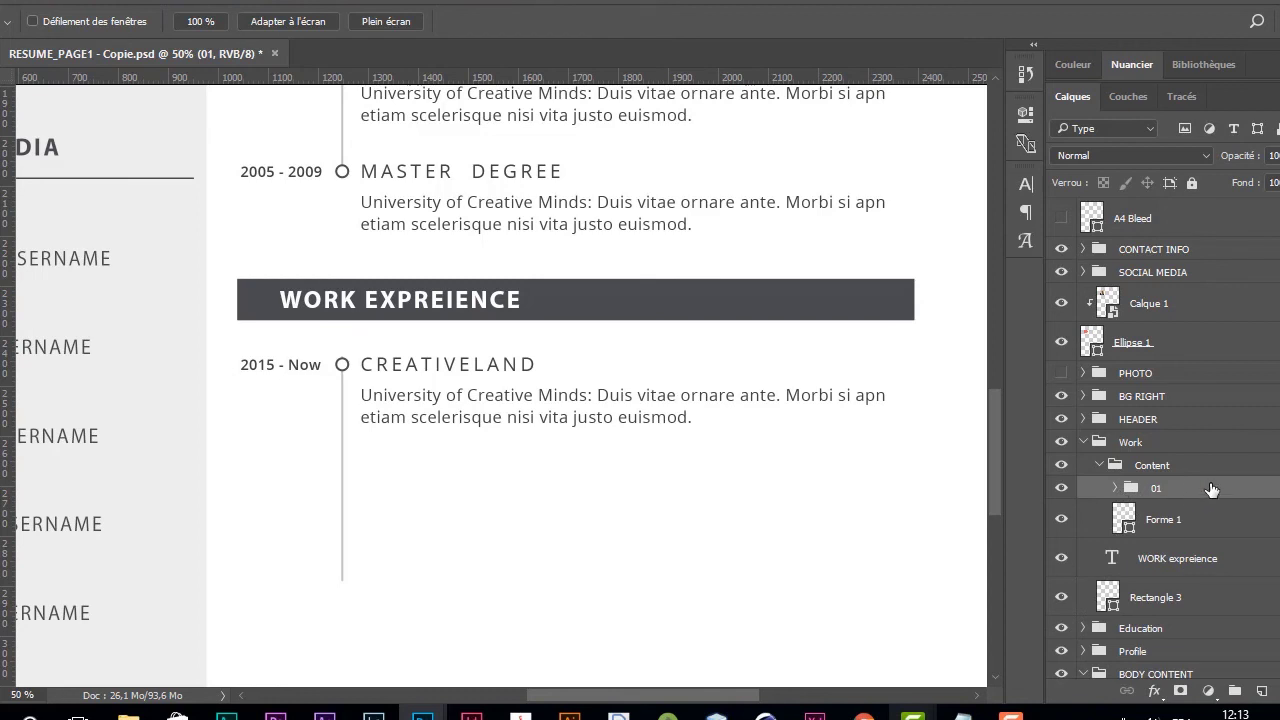
pyautogui.hotkey('ctrl', 'j')
pyautogui.hotkey('ctrl', 'j')
pyautogui.hotkey('ctrl', 'j')
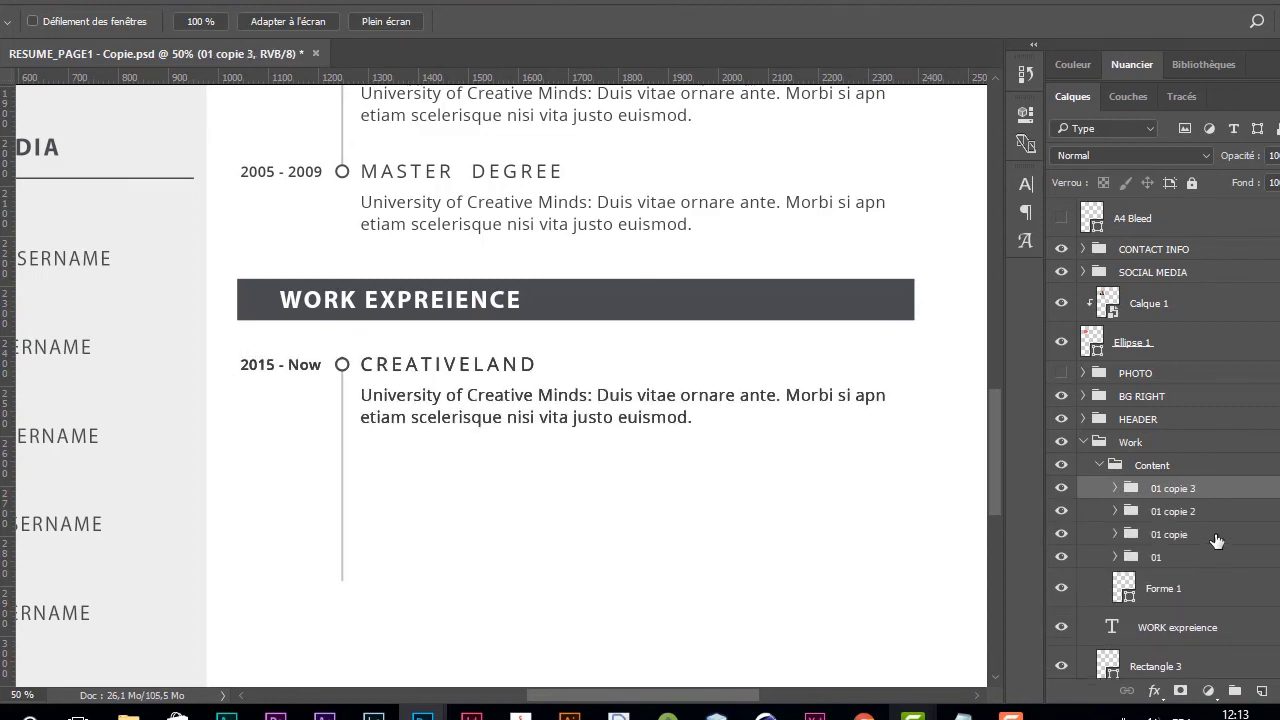
# Step: Move all three copies of the 01 group down 200 px below the first work entry
pyautogui.keyDown('shift'); pyautogui.click(1216, 541); pyautogui.keyUp('shift')
pyautogui.press('v')
pyautogui.hotkey('shift', 'Down')
pyautogui.hotkey('shift', 'Down')
pyautogui.hotkey('shift', 'Down')
pyautogui.hotkey('shift', 'Down')
pyautogui.hotkey('shift', 'Down')
pyautogui.hotkey('shift', 'Down')
pyautogui.hotkey('shift', 'Down')
pyautogui.hotkey('shift', 'Down')
pyautogui.hotkey('shift', 'Down')
pyautogui.hotkey('shift', 'Down')
pyautogui.hotkey('shift', 'Down')
pyautogui.hotkey('shift', 'Down')
pyautogui.hotkey('shift', 'Down')
pyautogui.hotkey('shift', 'Down')
pyautogui.hotkey('shift', 'Down')
pyautogui.hotkey('shift', 'Down')
pyautogui.hotkey('shift', 'Down')
pyautogui.hotkey('shift', 'Down')
pyautogui.hotkey('shift', 'Down')
pyautogui.hotkey('shift', 'Down')
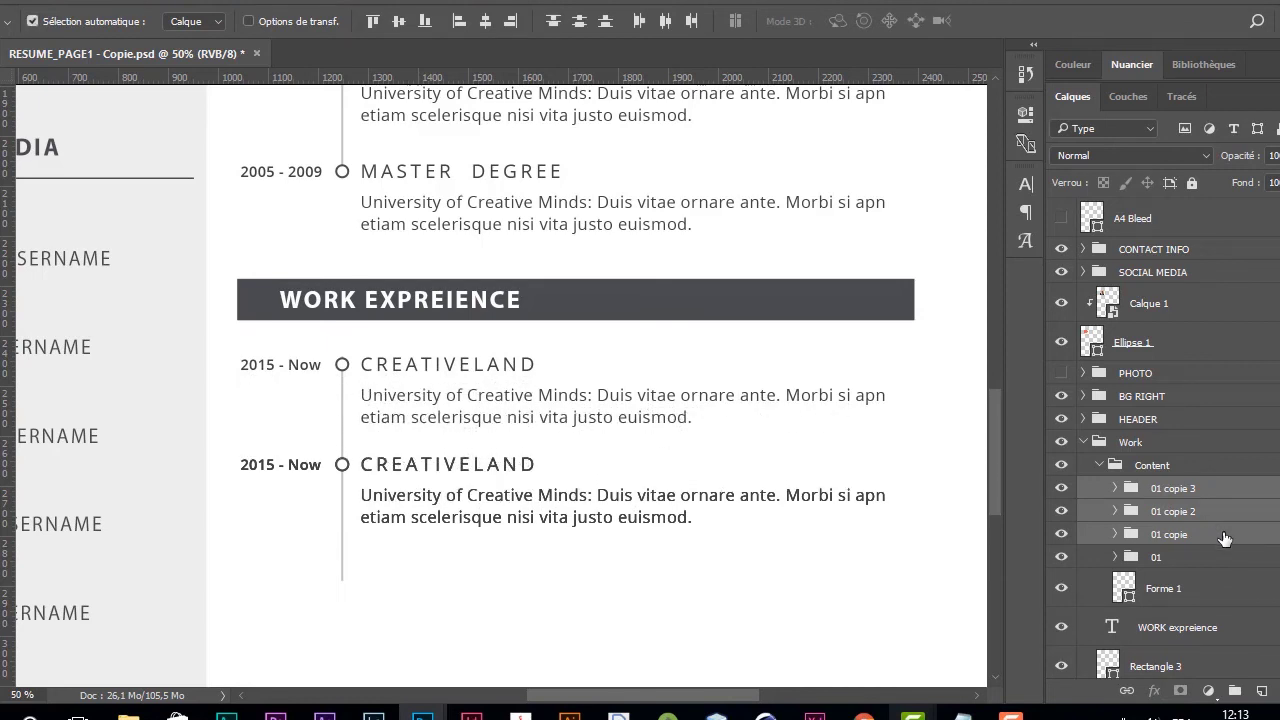
# Step: Leave the first copy in place and move the 01 copie 2 and 01 copie 3 groups down another 220 px
pyautogui.keyDown('ctrl'); pyautogui.click(1224, 539); pyautogui.keyUp('ctrl')
pyautogui.hotkey('shift', 'Down')
pyautogui.hotkey('shift', 'Down')
pyautogui.hotkey('shift', 'Down')
pyautogui.hotkey('shift', 'Down')
pyautogui.hotkey('shift', 'Down')
pyautogui.hotkey('shift', 'Down')
pyautogui.hotkey('shift', 'Down')
pyautogui.hotkey('shift', 'Down')
pyautogui.hotkey('shift', 'Down')
pyautogui.hotkey('shift', 'Down')
pyautogui.hotkey('shift', 'Down')
pyautogui.hotkey('shift', 'Down')
pyautogui.hotkey('shift', 'Down')
pyautogui.hotkey('shift', 'Down')
pyautogui.hotkey('shift', 'Down')
pyautogui.hotkey('shift', 'Down')
pyautogui.hotkey('shift', 'Down')
pyautogui.hotkey('shift', 'Down')
pyautogui.hotkey('shift', 'Down')
pyautogui.hotkey('shift', 'Down')
pyautogui.hotkey('shift', 'Down')
pyautogui.hotkey('shift', 'Down')
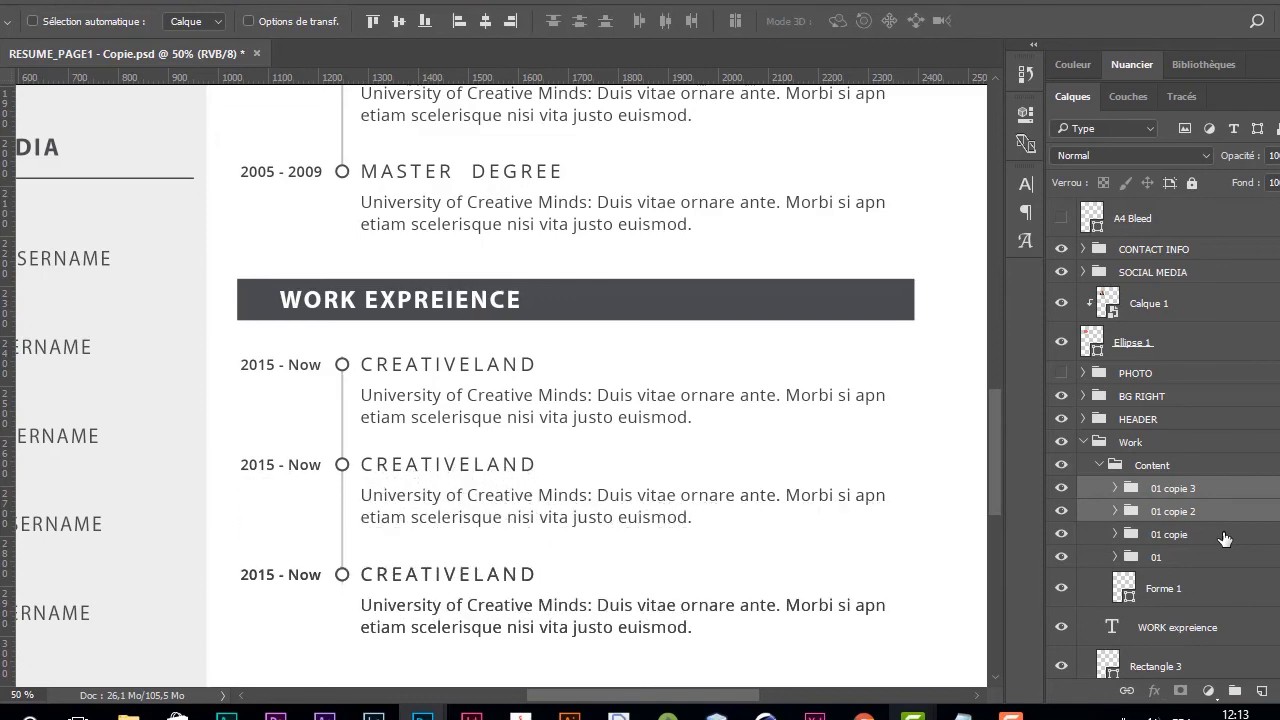
# Step: Move only the 01 copie 2 group down another 210 px as the fourth work entry
pyautogui.moveTo(989, 427); pyautogui.dragTo(989, 494)
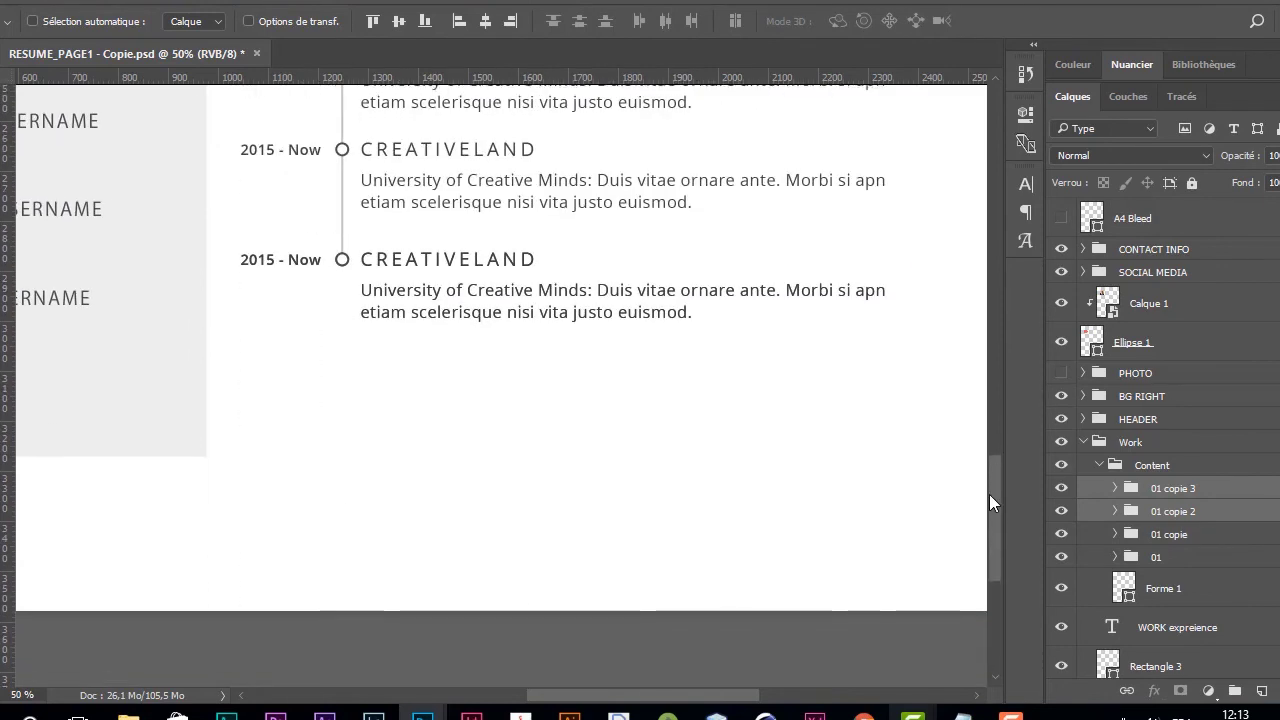
pyautogui.click(1248, 520)
pyautogui.hotkey('shift', 'Down')
pyautogui.hotkey('shift', 'Down')
pyautogui.hotkey('shift', 'Down')
pyautogui.hotkey('shift', 'Down')
pyautogui.hotkey('shift', 'Down')
pyautogui.hotkey('shift', 'Down')
pyautogui.hotkey('shift', 'Down')
pyautogui.hotkey('shift', 'Down')
pyautogui.hotkey('shift', 'Down')
pyautogui.hotkey('shift', 'Down')
pyautogui.hotkey('shift', 'Down')
pyautogui.hotkey('shift', 'Down')
pyautogui.hotkey('shift', 'Down')
pyautogui.hotkey('shift', 'Down')
pyautogui.hotkey('shift', 'Down')
pyautogui.hotkey('shift', 'Down')
pyautogui.hotkey('shift', 'Down')
pyautogui.hotkey('shift', 'Down')
pyautogui.hotkey('shift', 'Down')
pyautogui.hotkey('shift', 'Down')
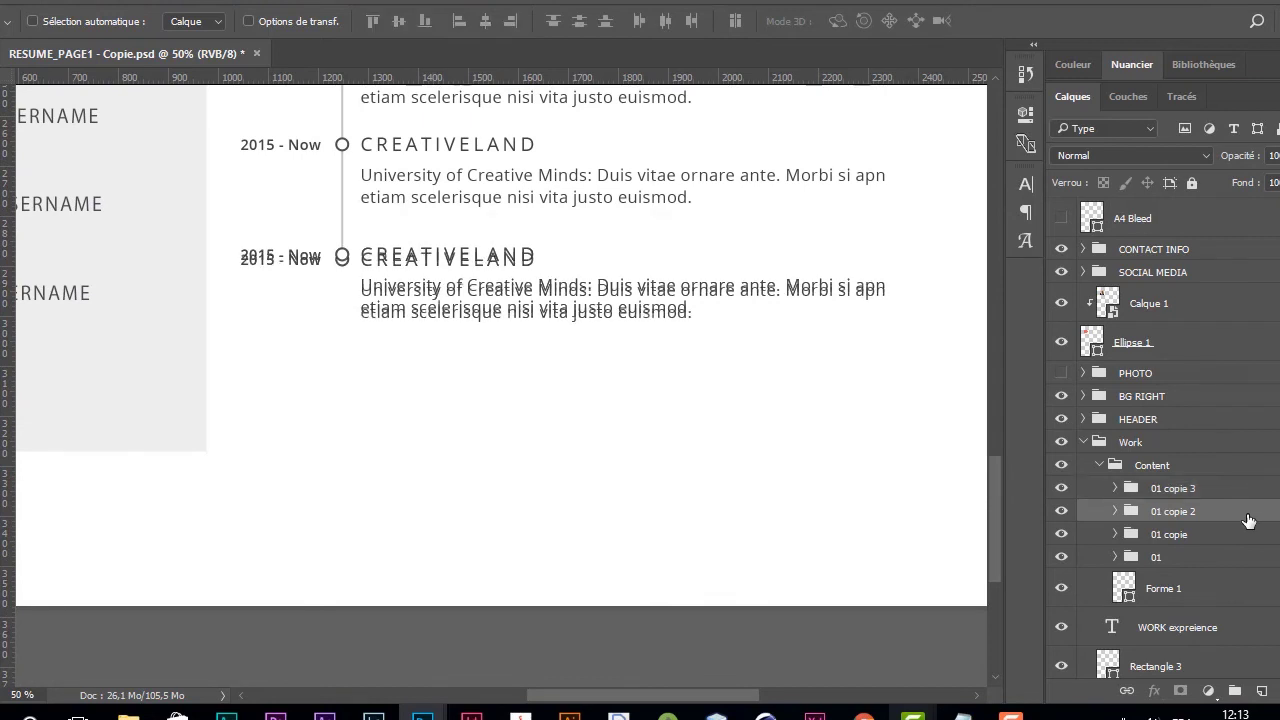
pyautogui.hotkey('shift', 'Down')
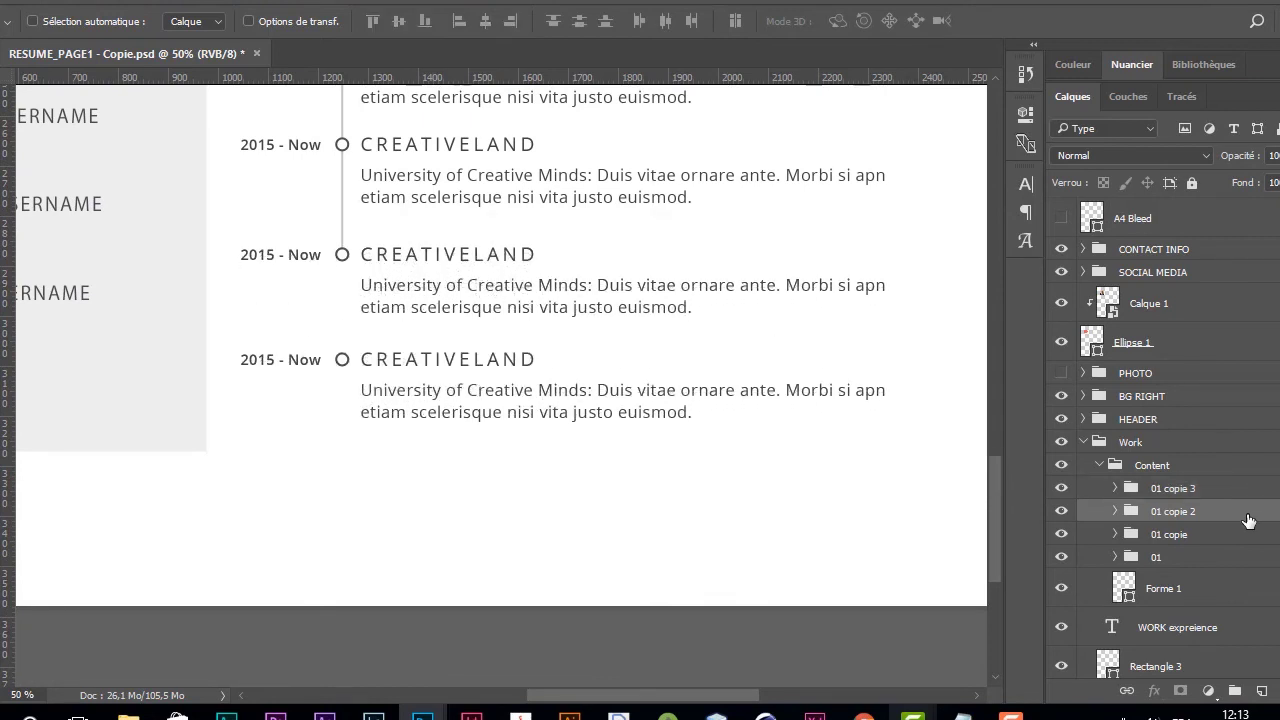
# Step: Rename the Work section's Forme 1 layer as Line
pyautogui.click(1263, 598)
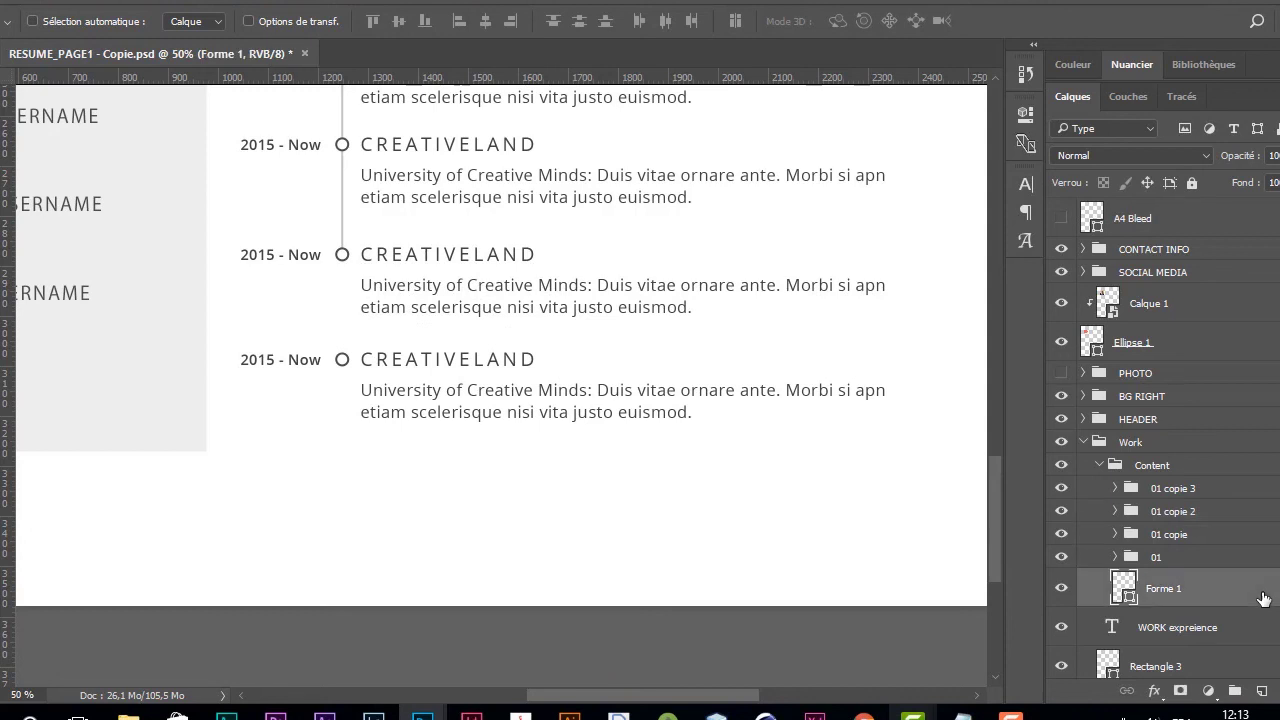
pyautogui.doubleClick(1168, 588)
pyautogui.write('Line')
pyautogui.press('Return')
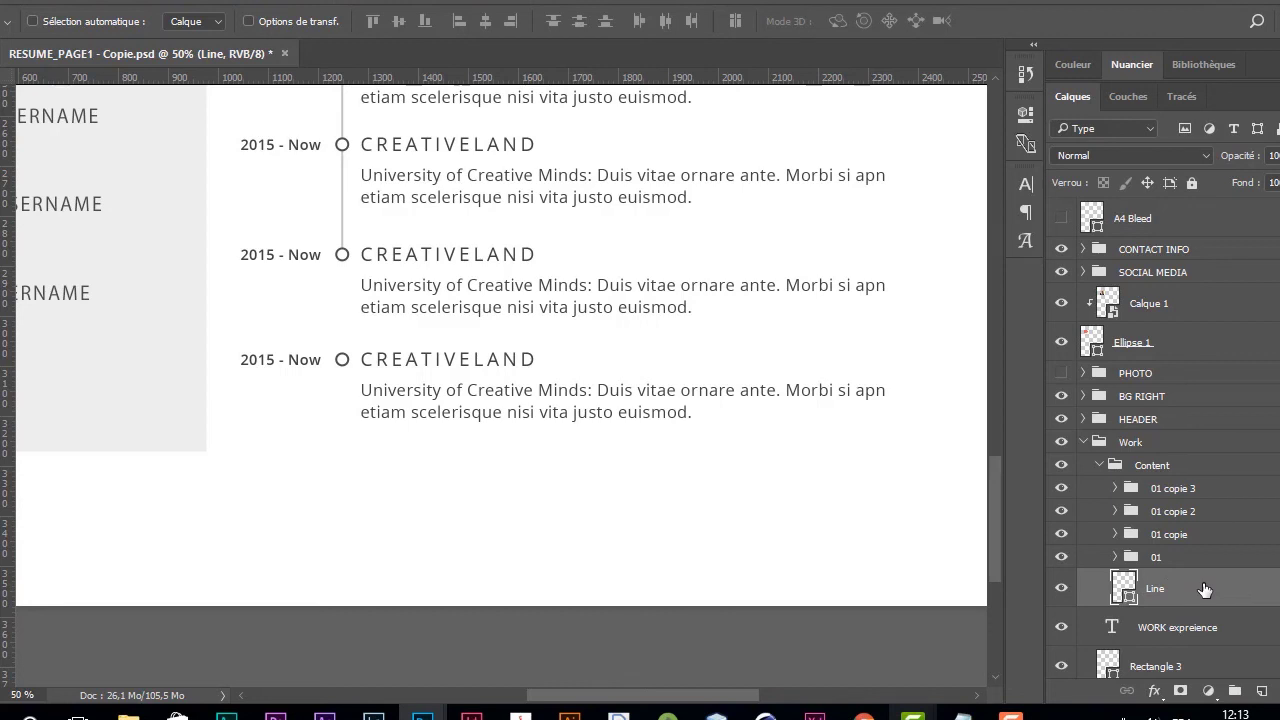
# Step: Stretch the Line layer's lower end down to the circle of the fourth work entry
pyautogui.hotkey('ctrl', 't')
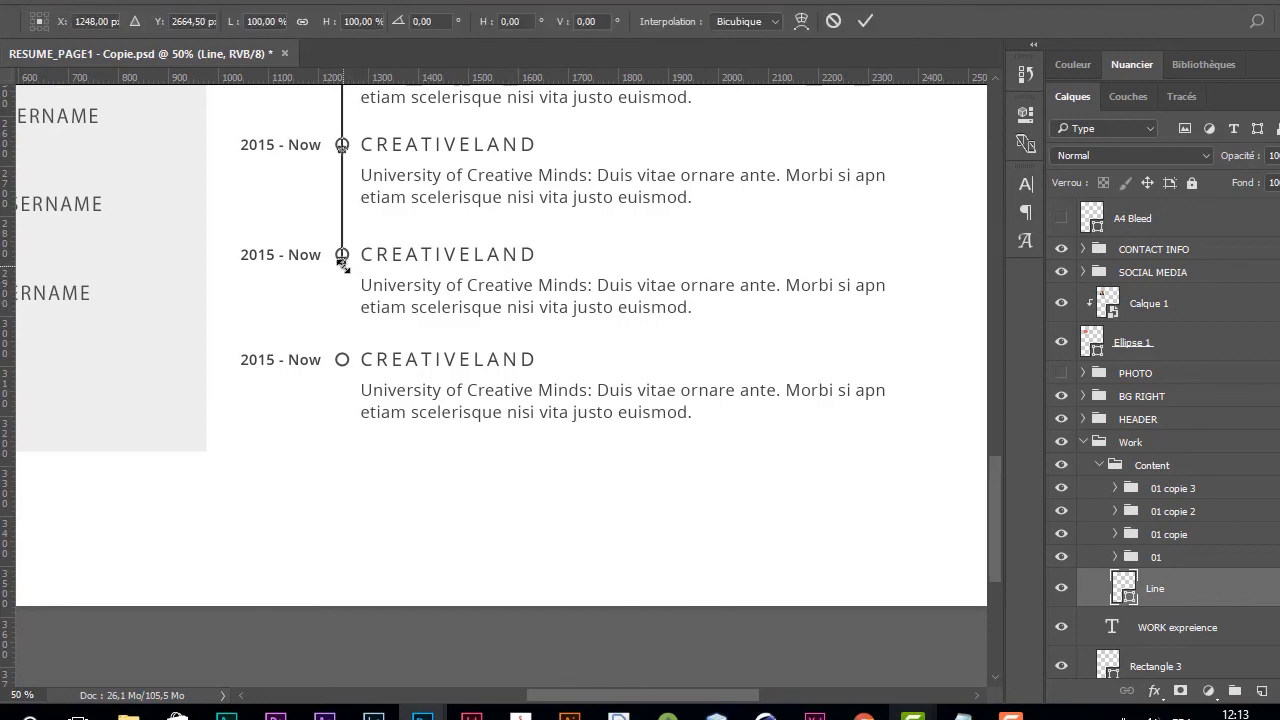
pyautogui.moveTo(342, 279); pyautogui.dragTo(355, 364)
pyautogui.press('Return')
pyautogui.press('z')
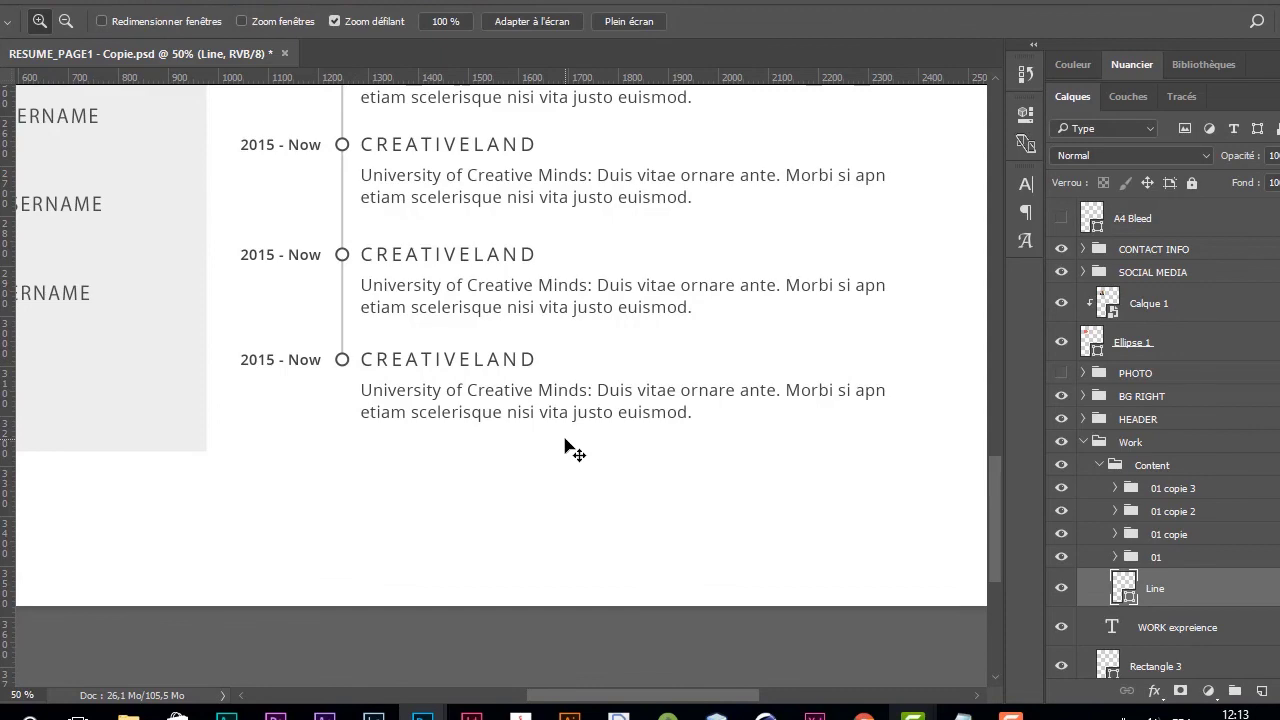
pyautogui.keyDown('alt'); pyautogui.click(746, 485); pyautogui.keyUp('alt')
pyautogui.keyDown('alt'); pyautogui.click(746, 485); pyautogui.keyUp('alt')
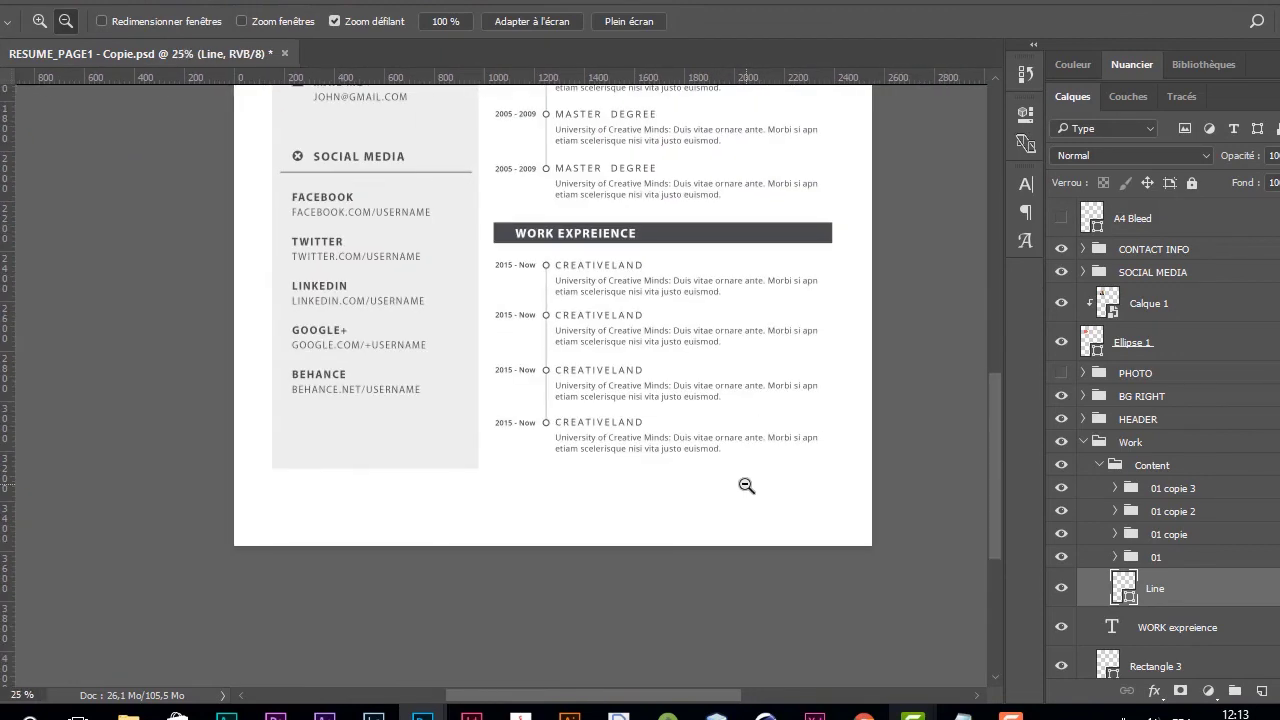
pyautogui.keyDown('alt'); pyautogui.click(746, 485); pyautogui.keyUp('alt')
pyautogui.press('h')
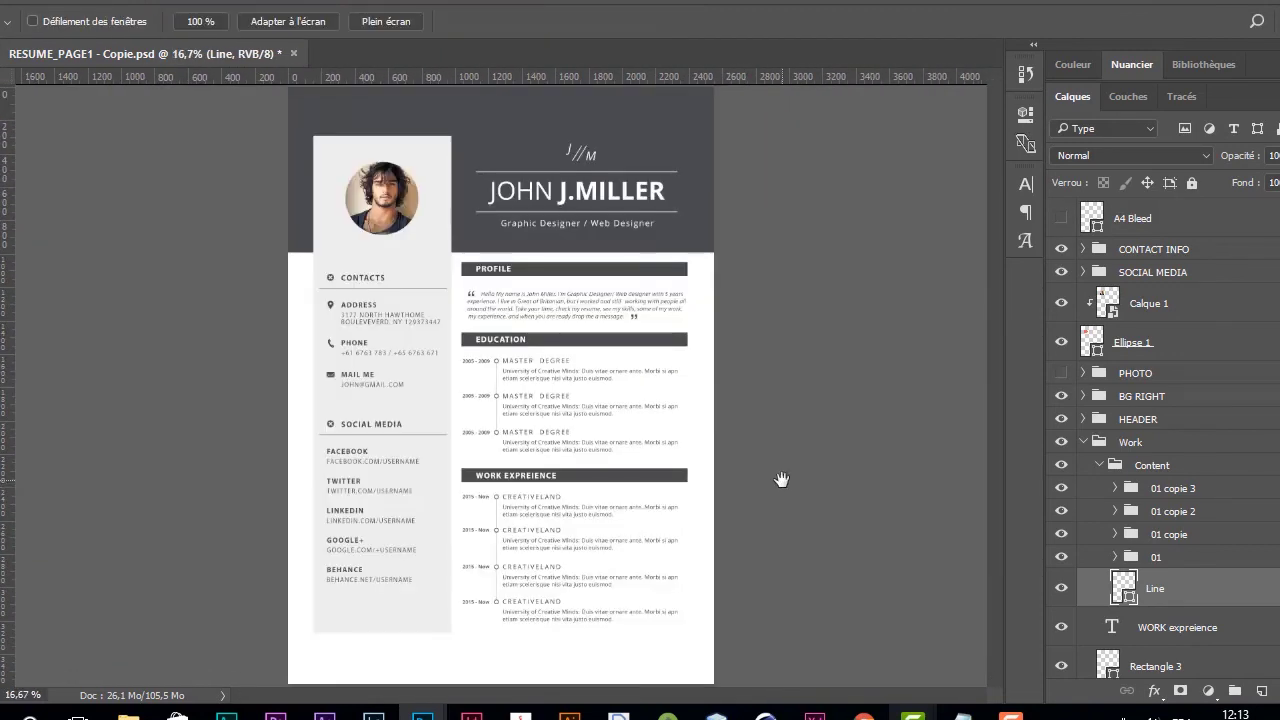